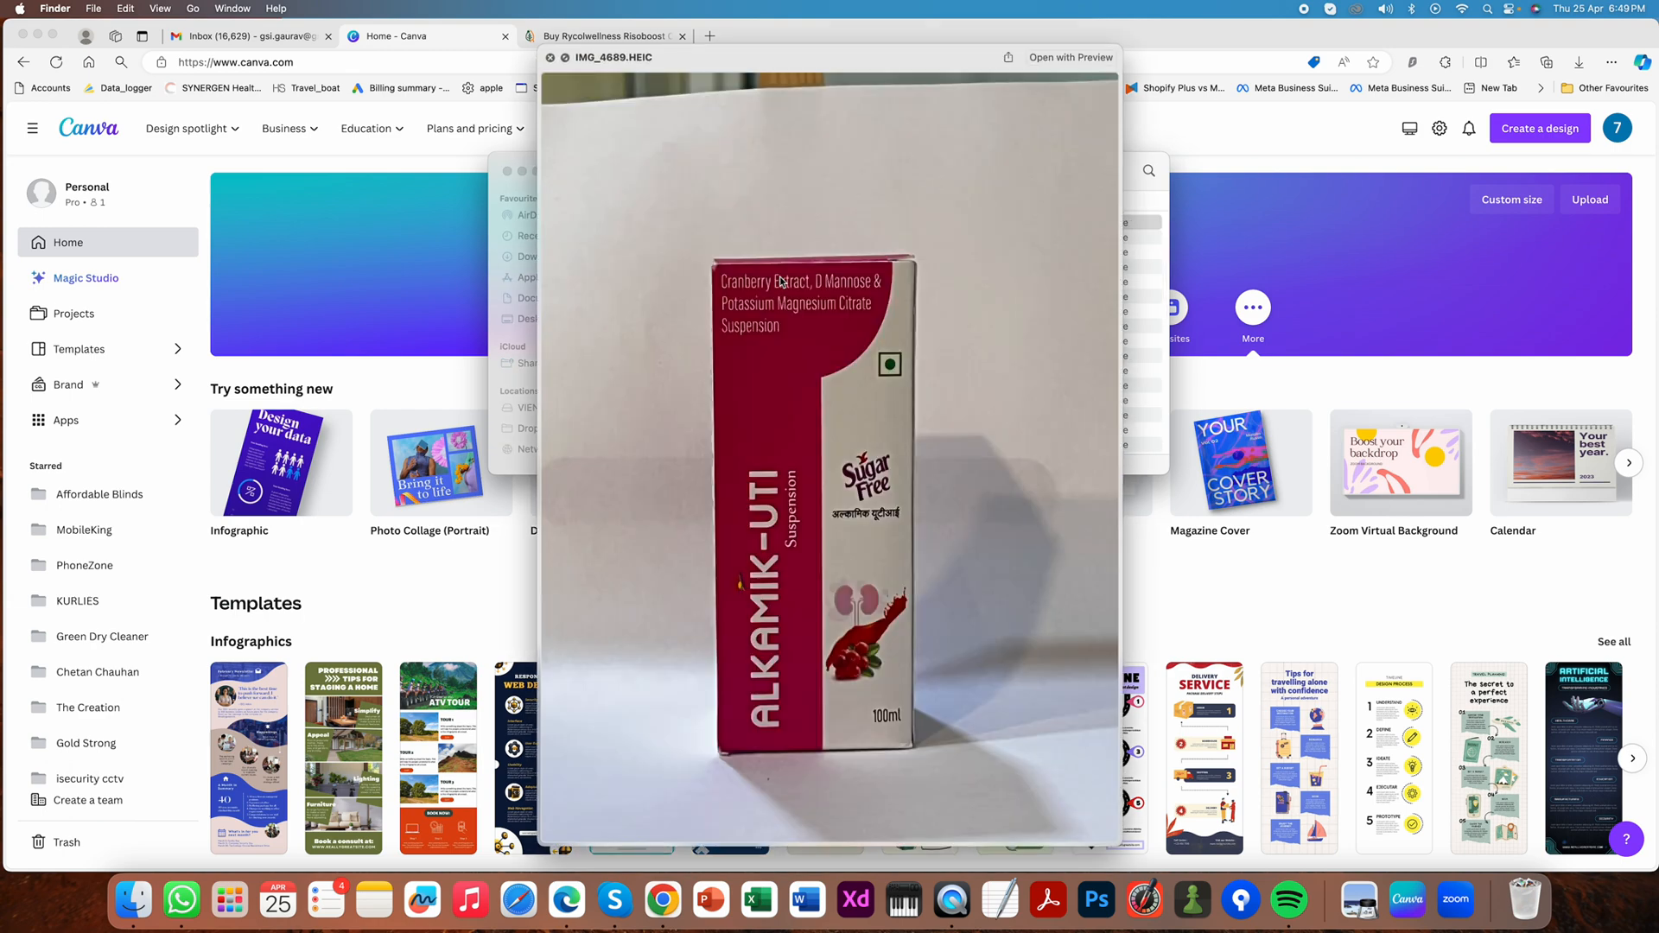
- Preview the product photos in the New Shoot folder one after another, from IMG_4689.HEIC through IMG_4701.HEIC
key("Down")
key("Down")
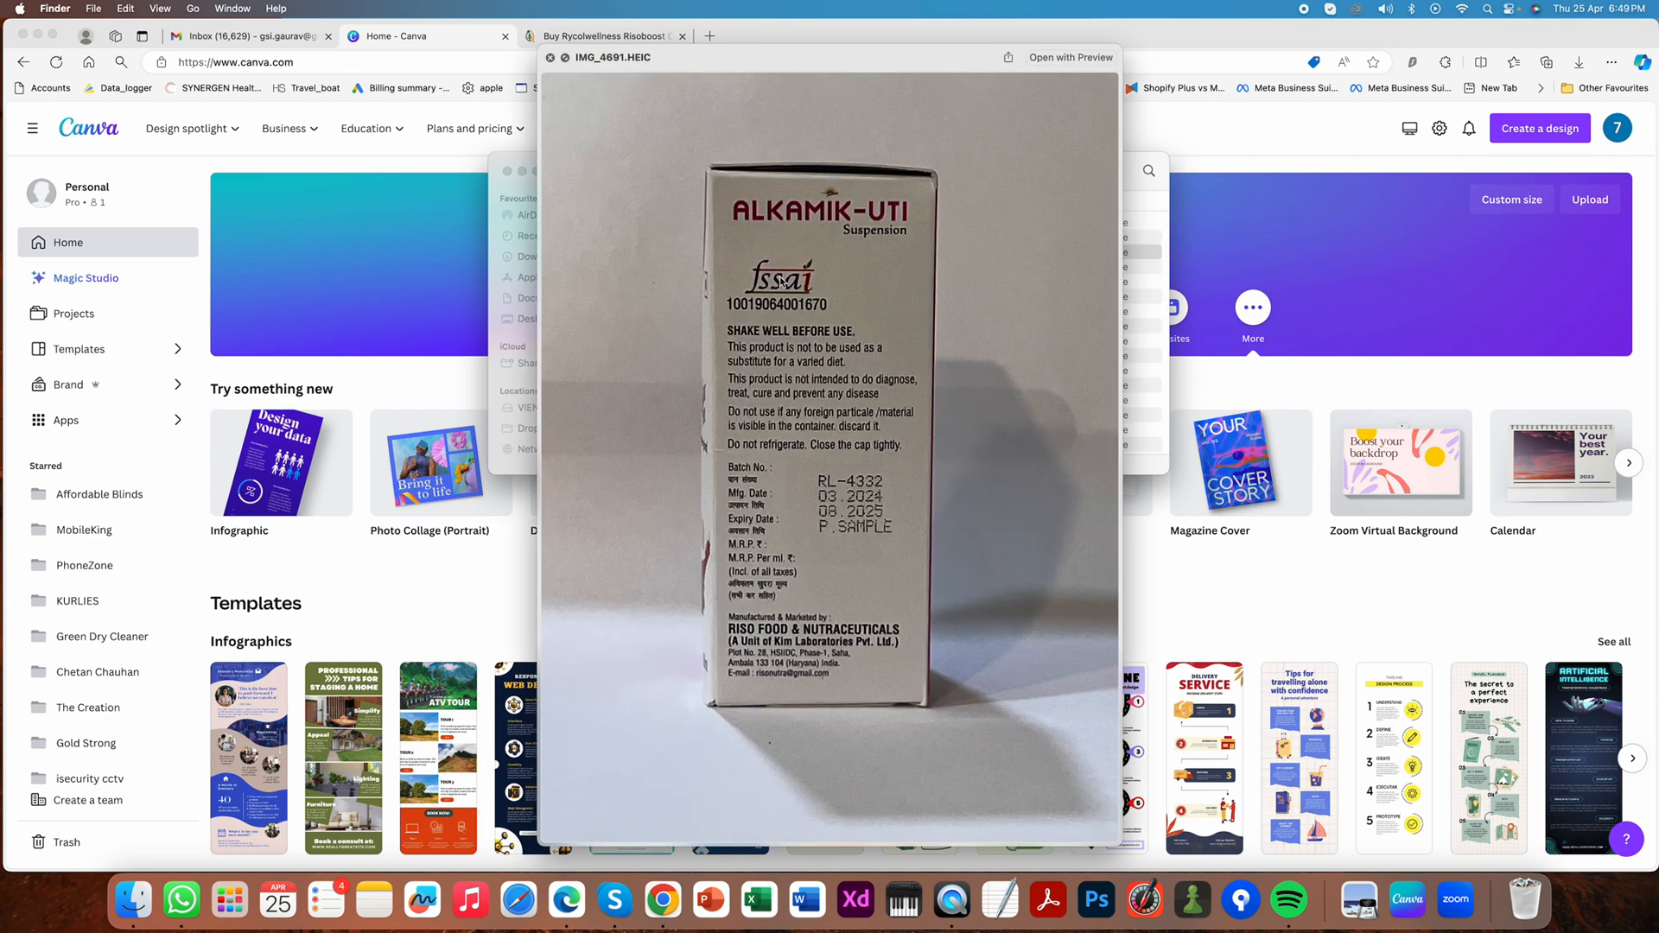
key("Down")
key("Down")
key("Down")
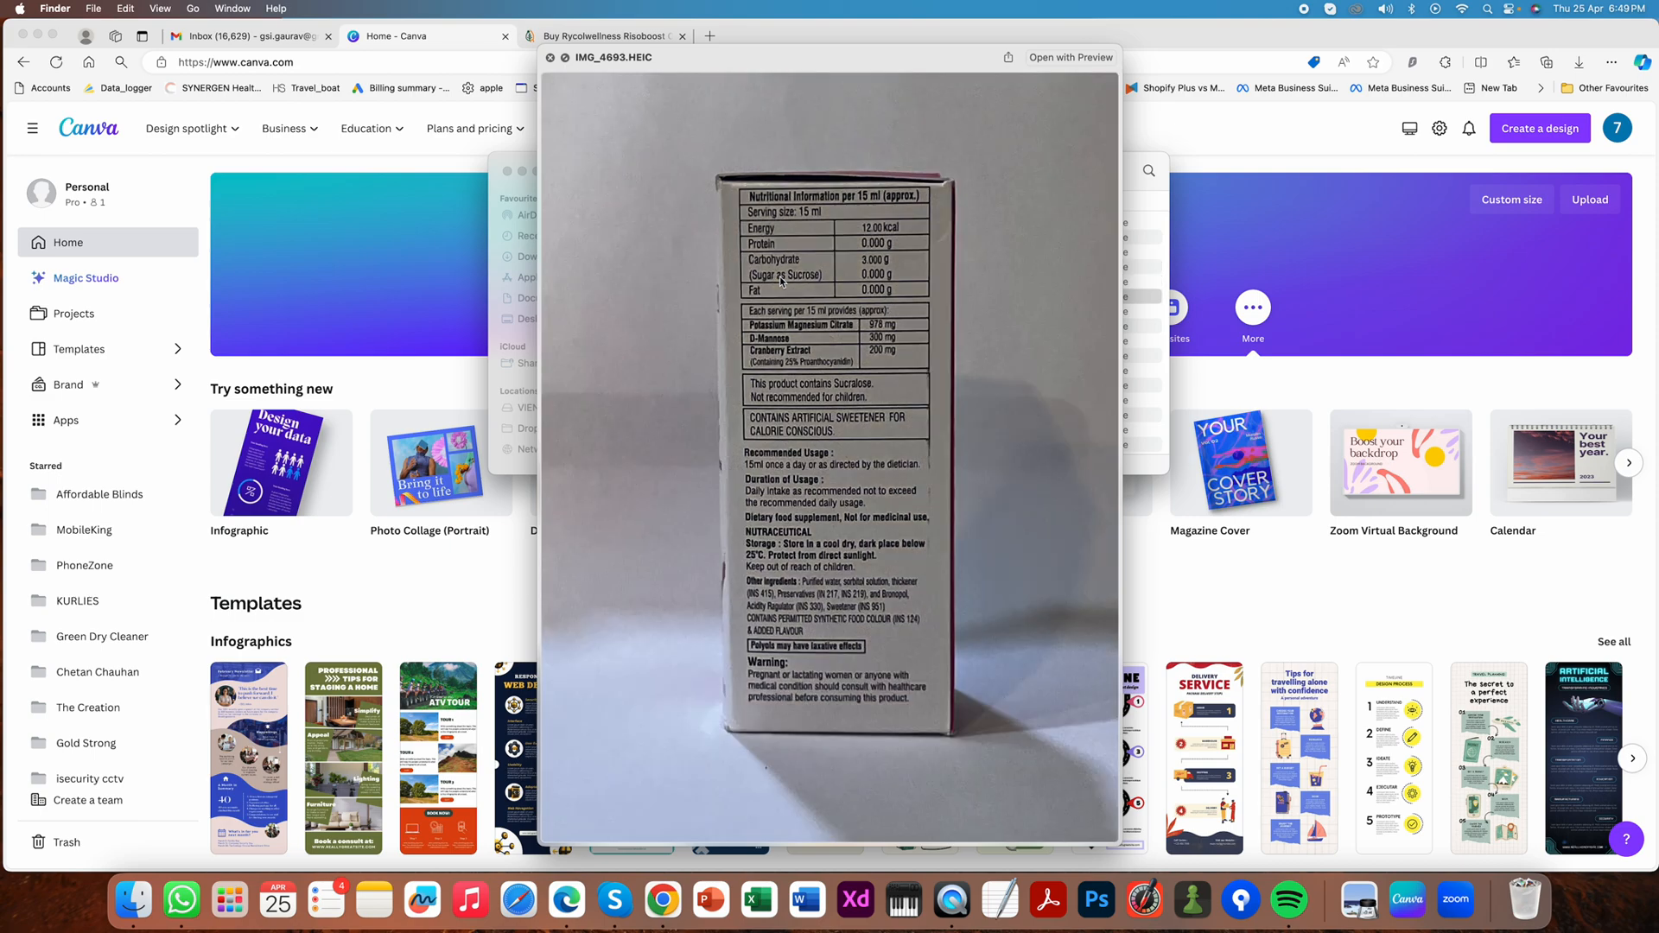
key("Down")
key("Down")
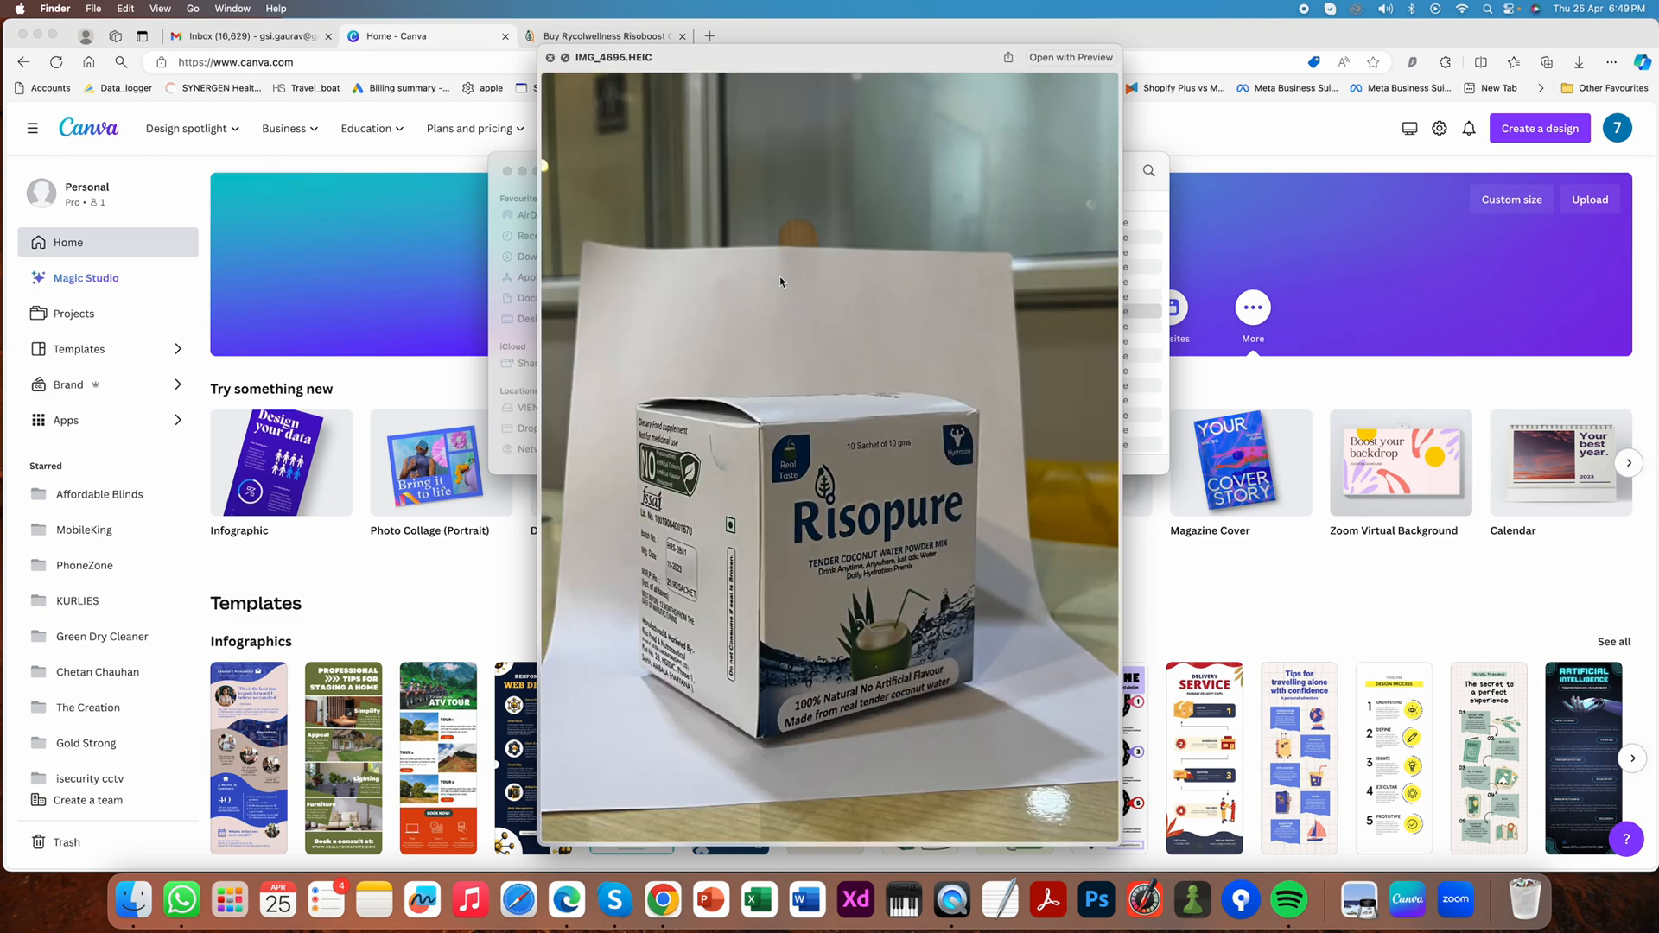
key("Down")
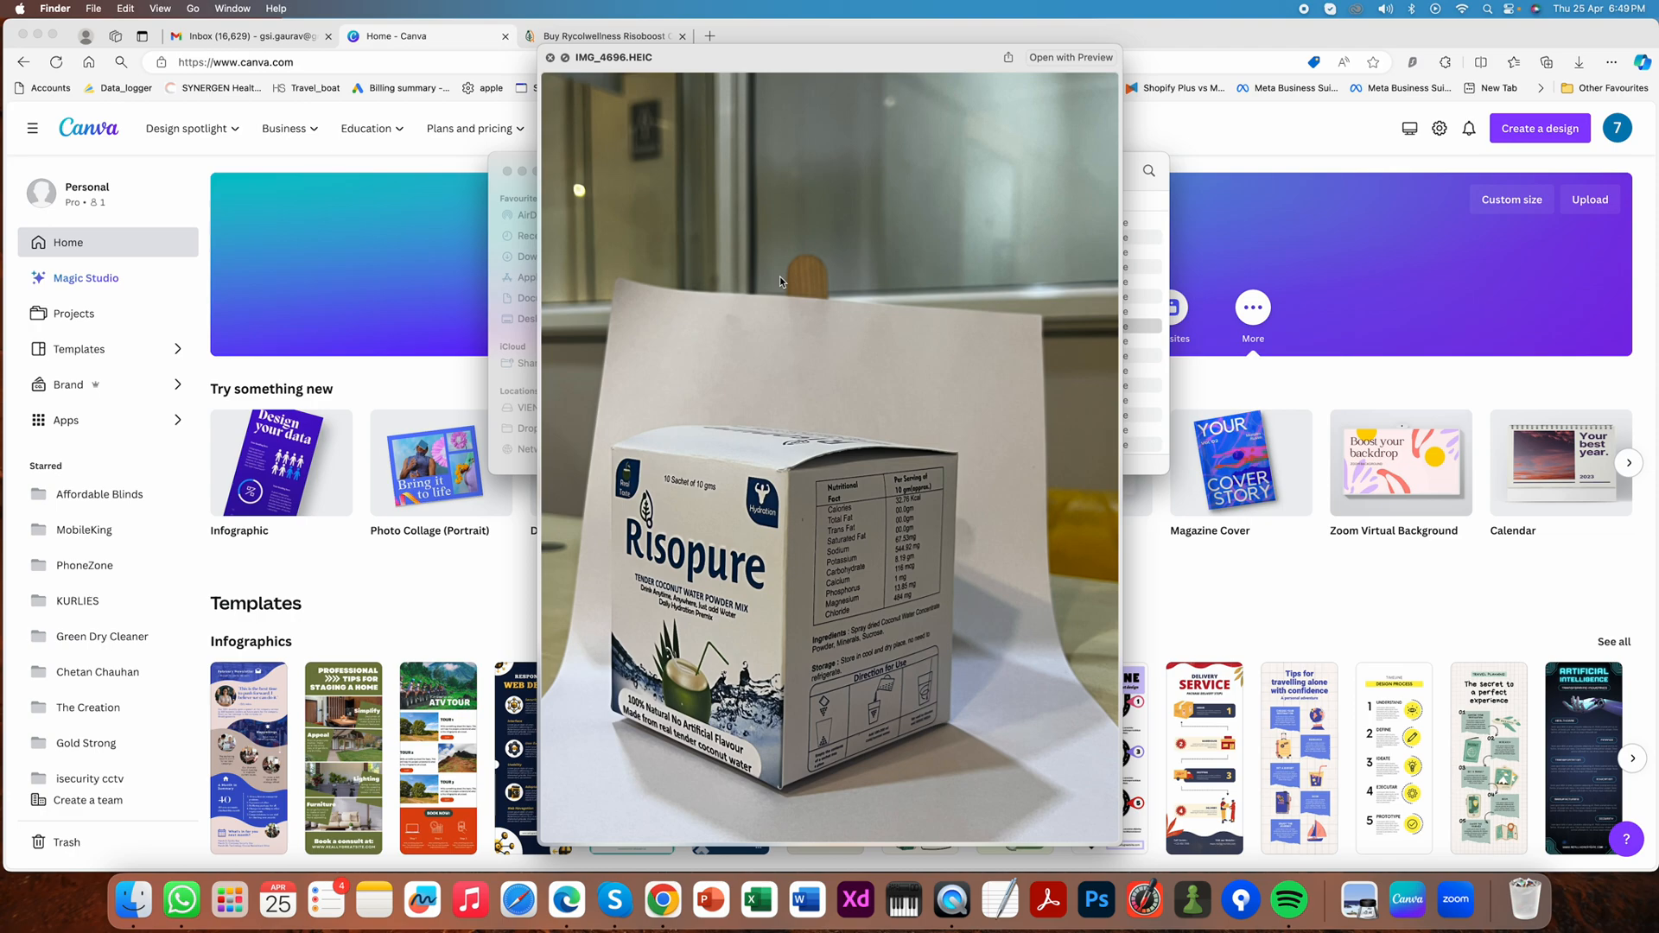
key("Down")
key("Down")
key("Down")
key("Down")
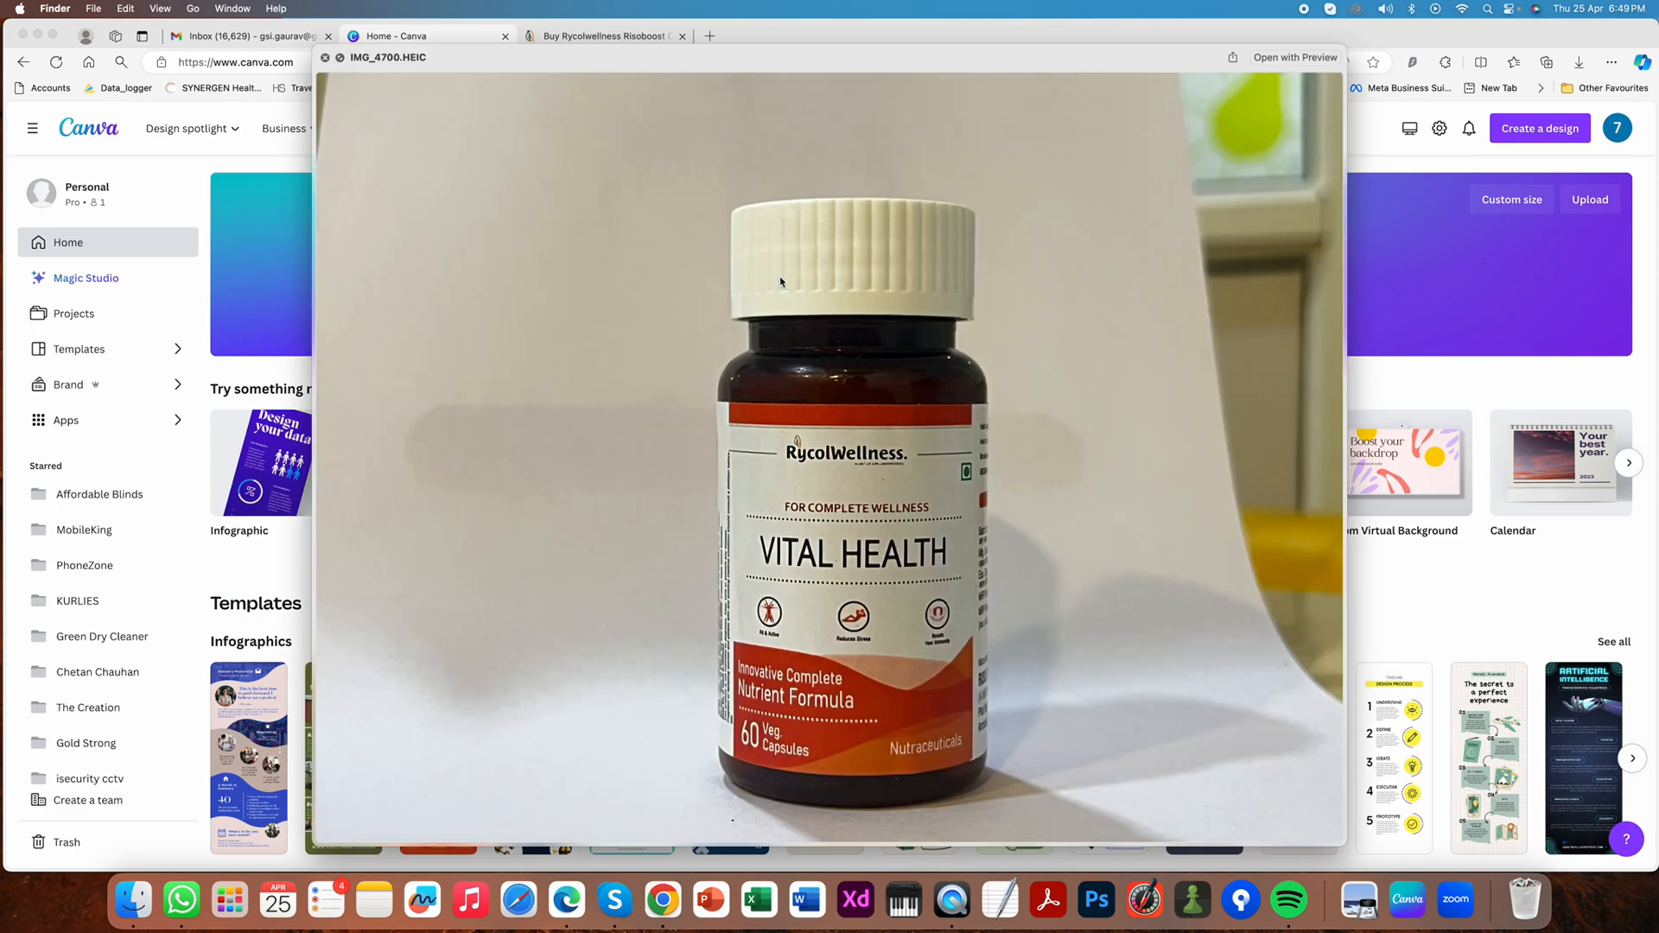
key("Down")
key("space")
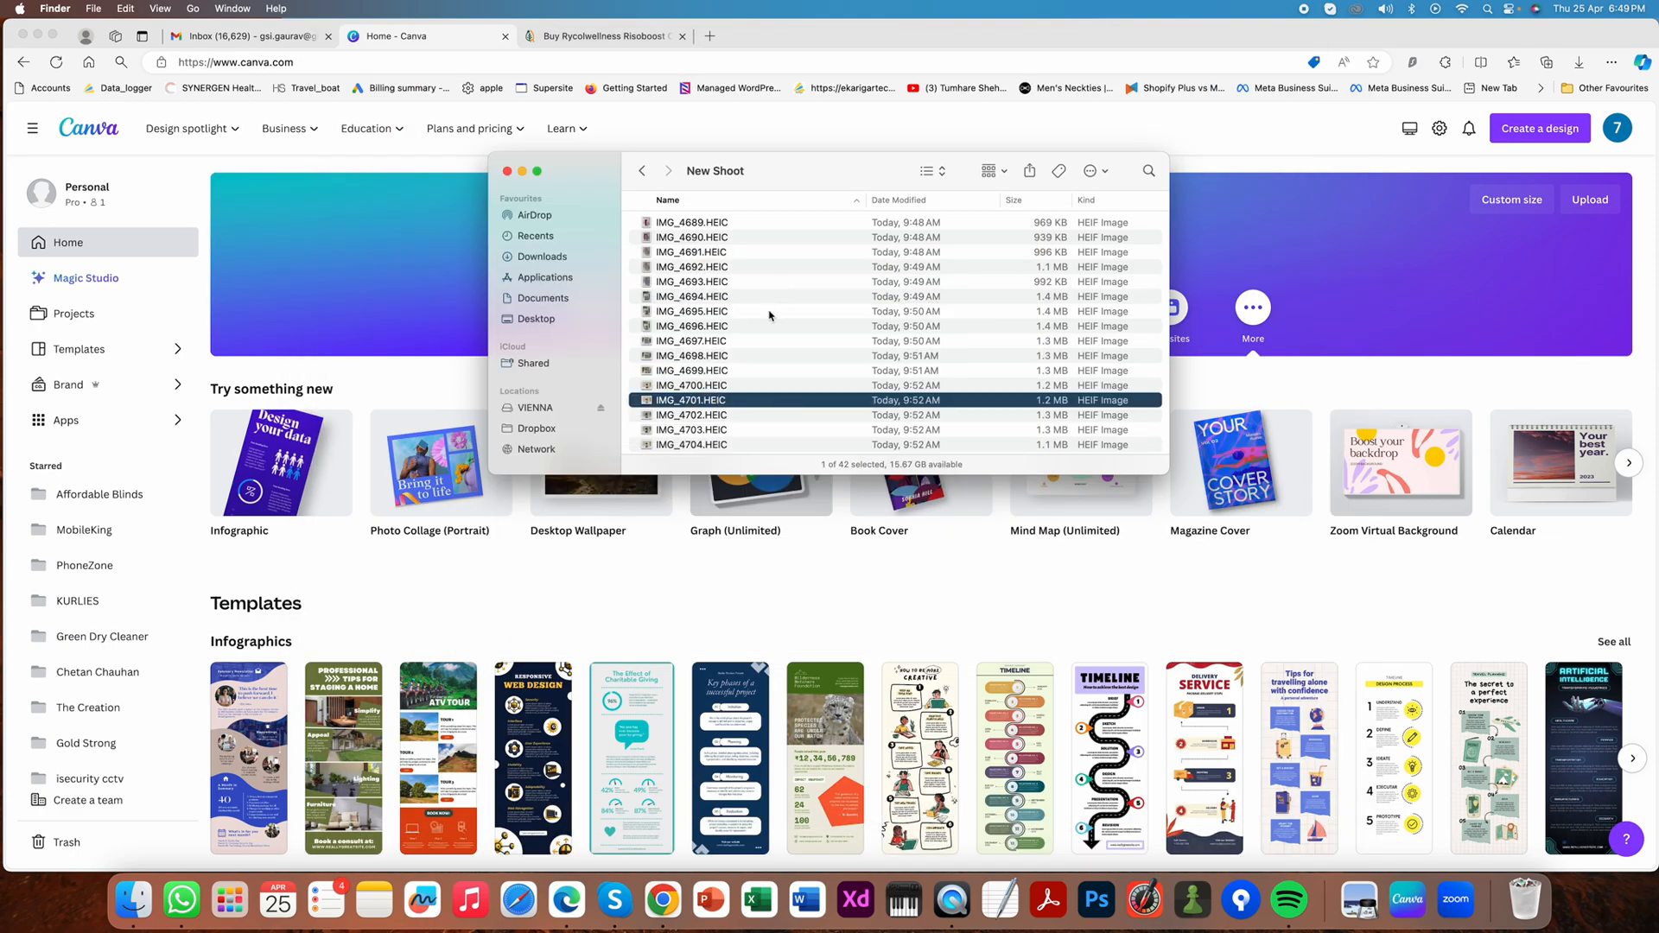
- Preview IMG_4689.HEIC, the front photo of the Alkamik-UTI box, again and close the preview
left_click(723, 225)
key("space")
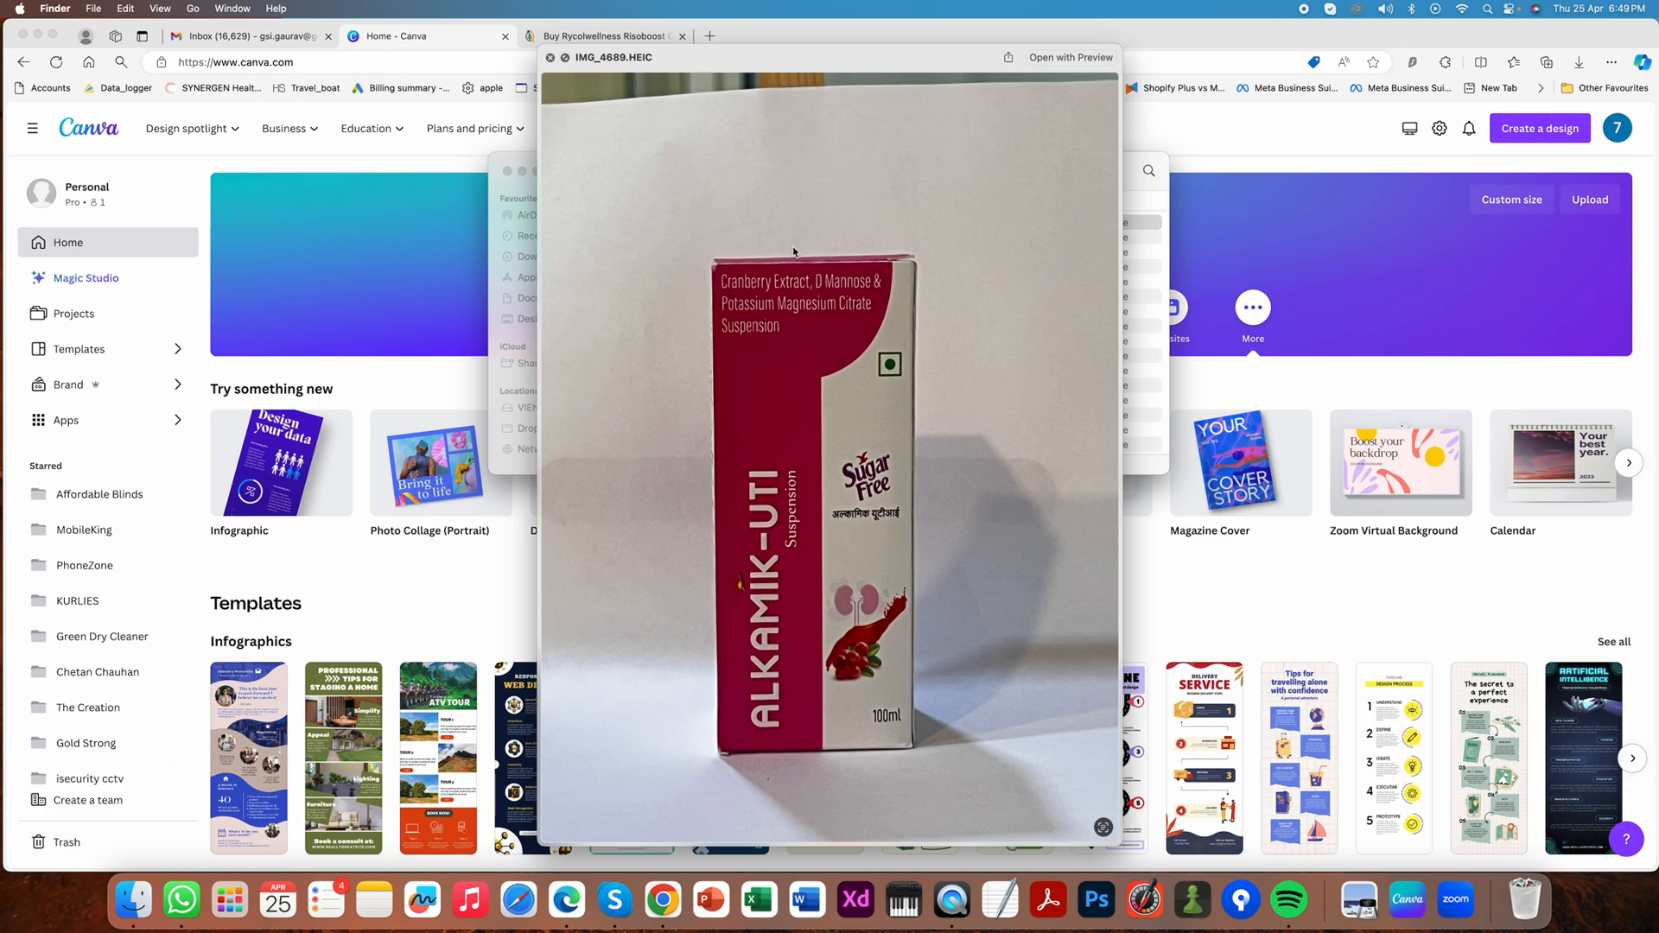
key("space")
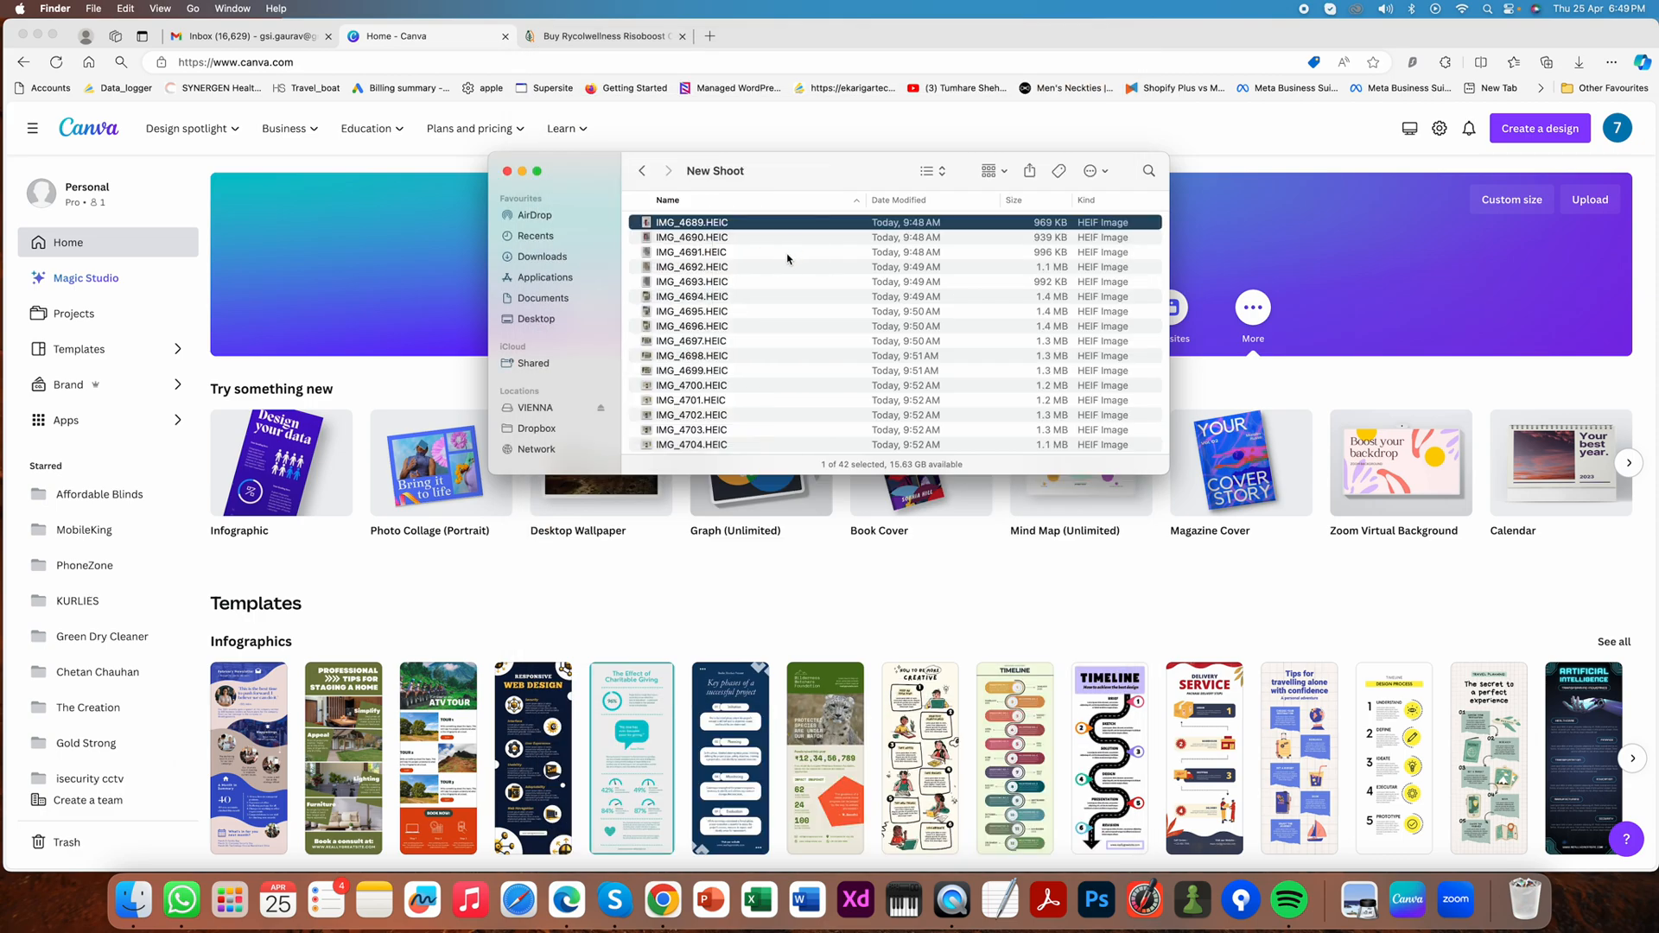
- Return to the Canva home page and create a new custom-size design of 1000 × 1000 px
left_click(190, 205)
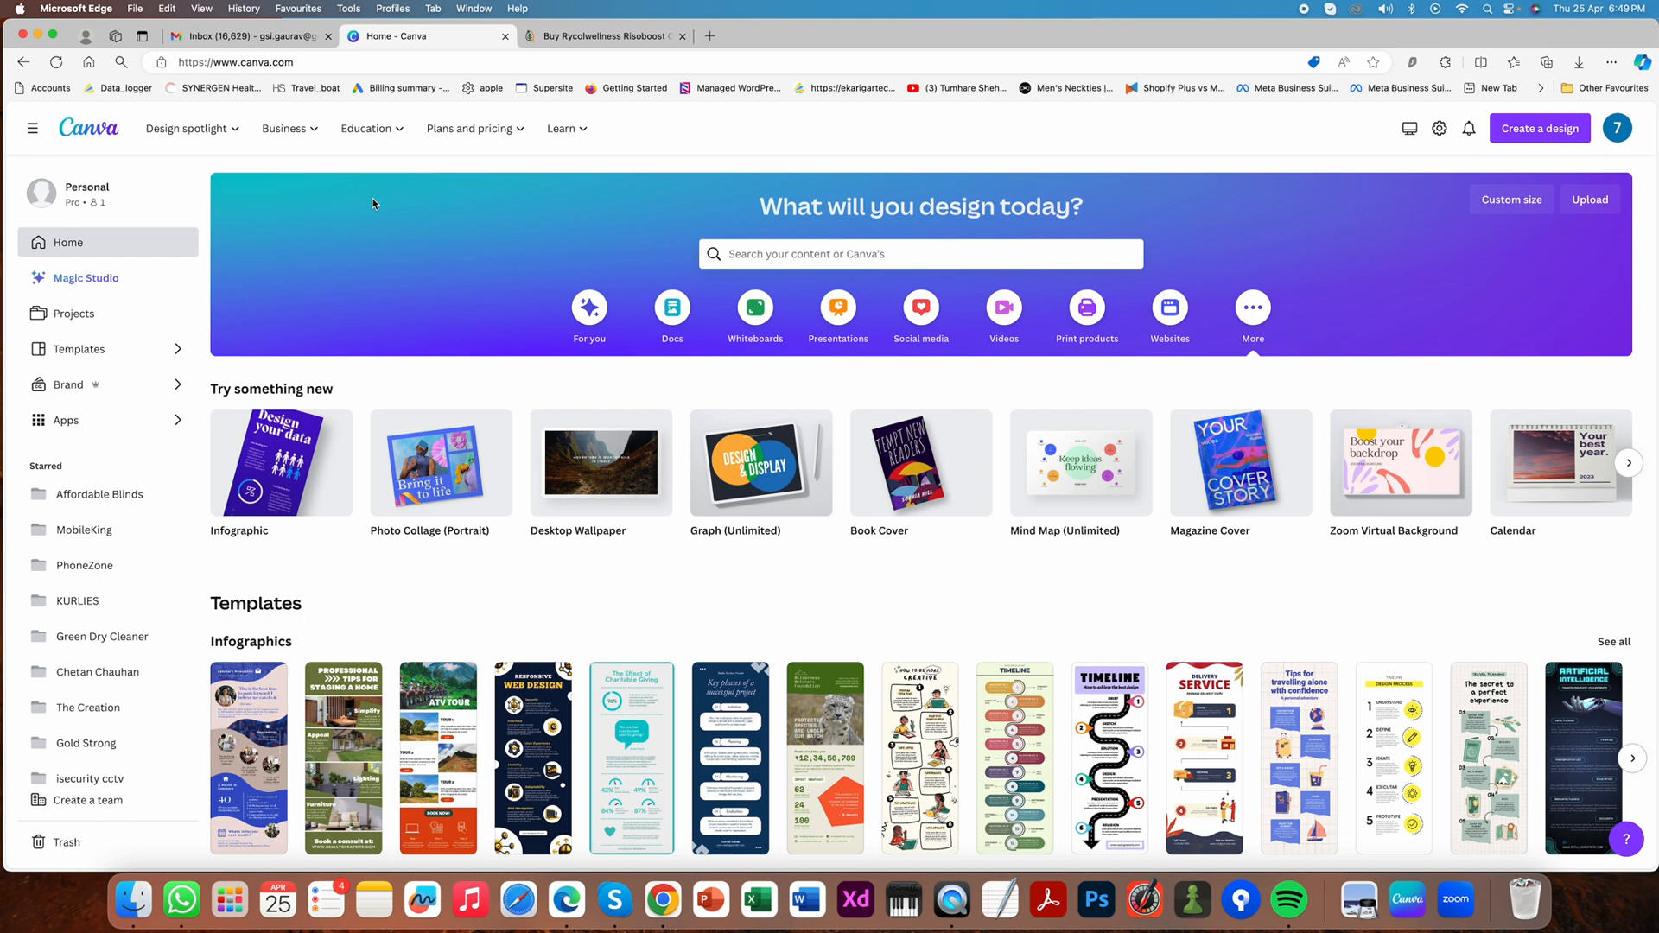
left_click(1516, 204)
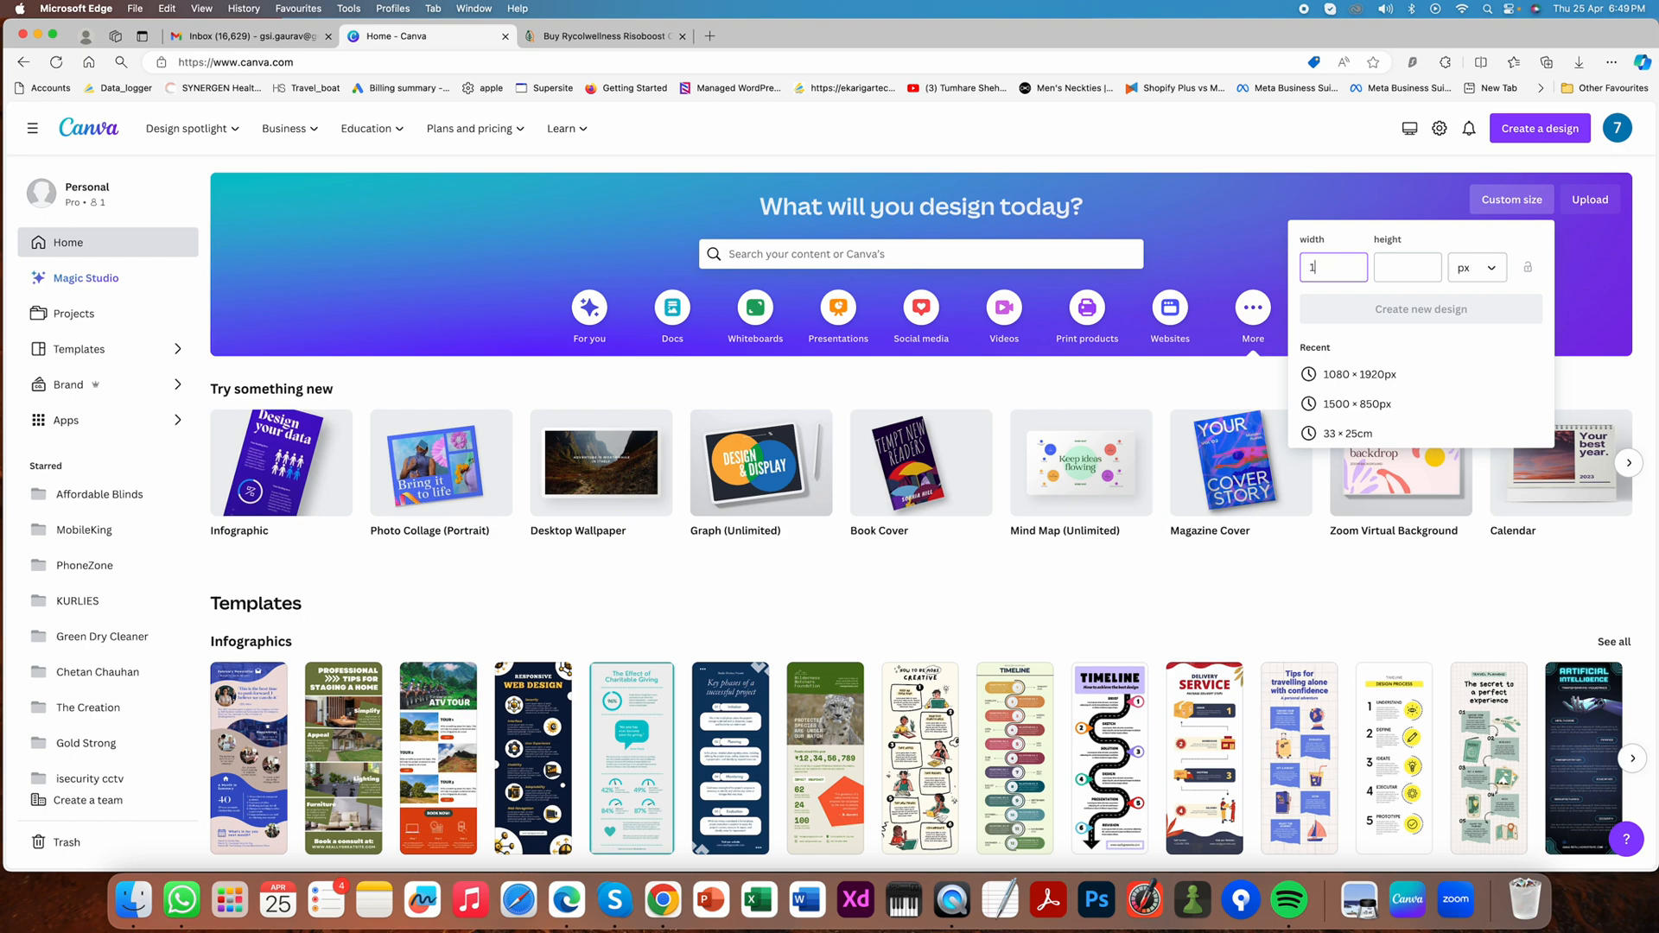
type("10000")
key("Tab")
type("1000")
key("Return")
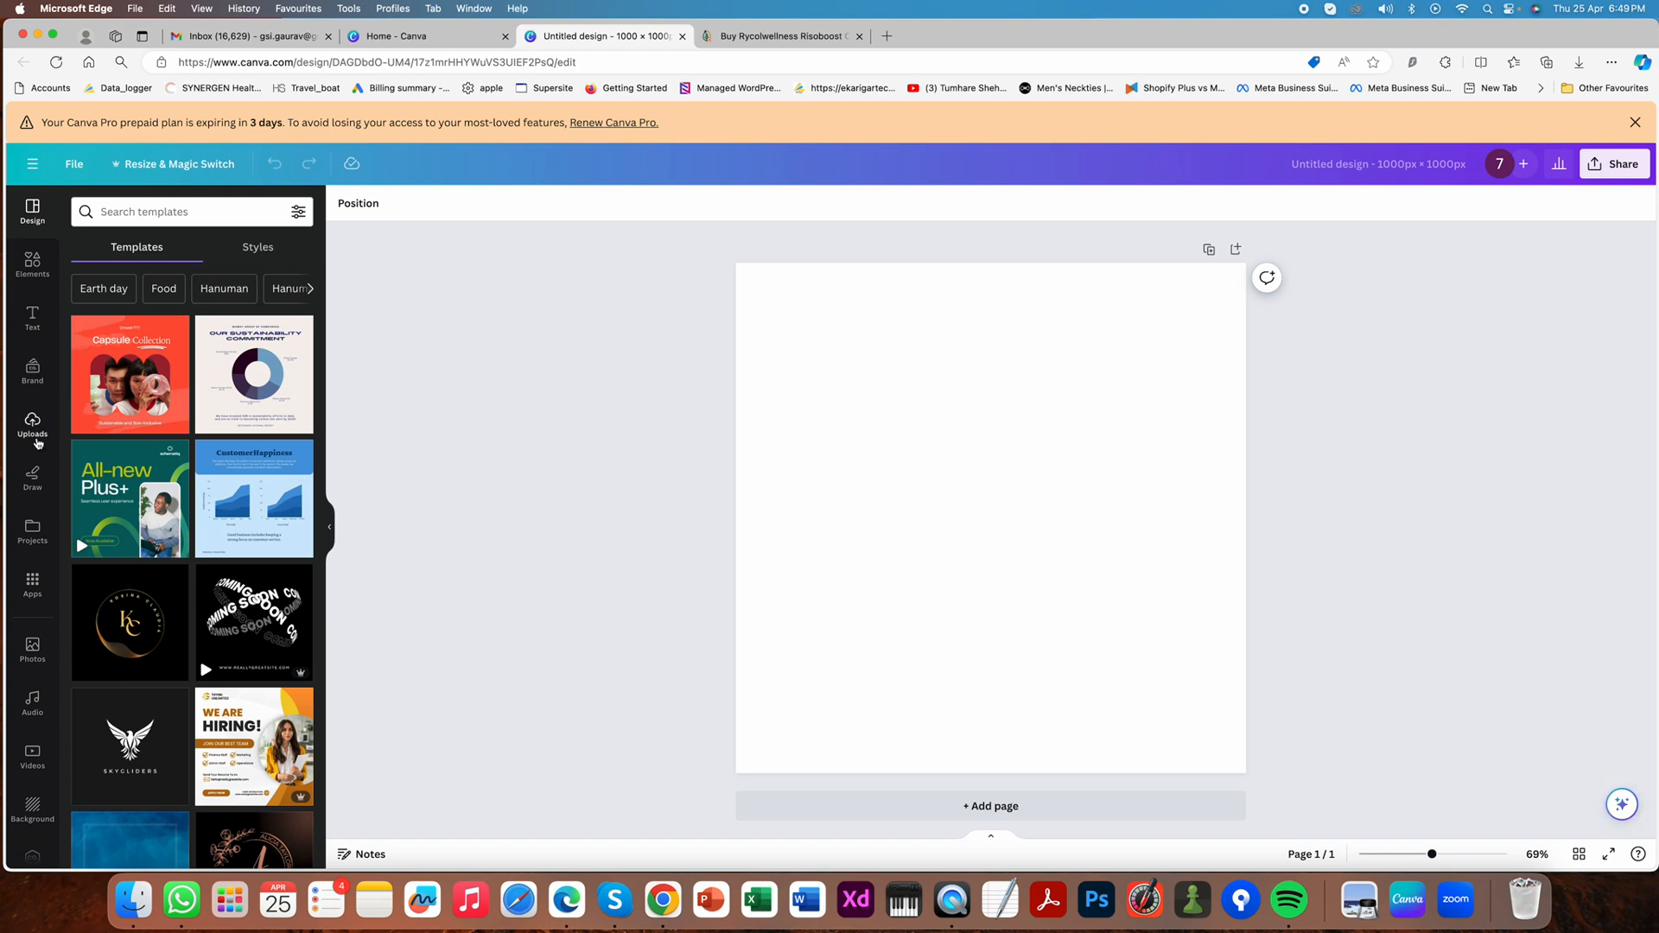
- Start a file upload and browse to the New Shoot folder inside the Risopure folder on the Desktop
left_click(37, 441)
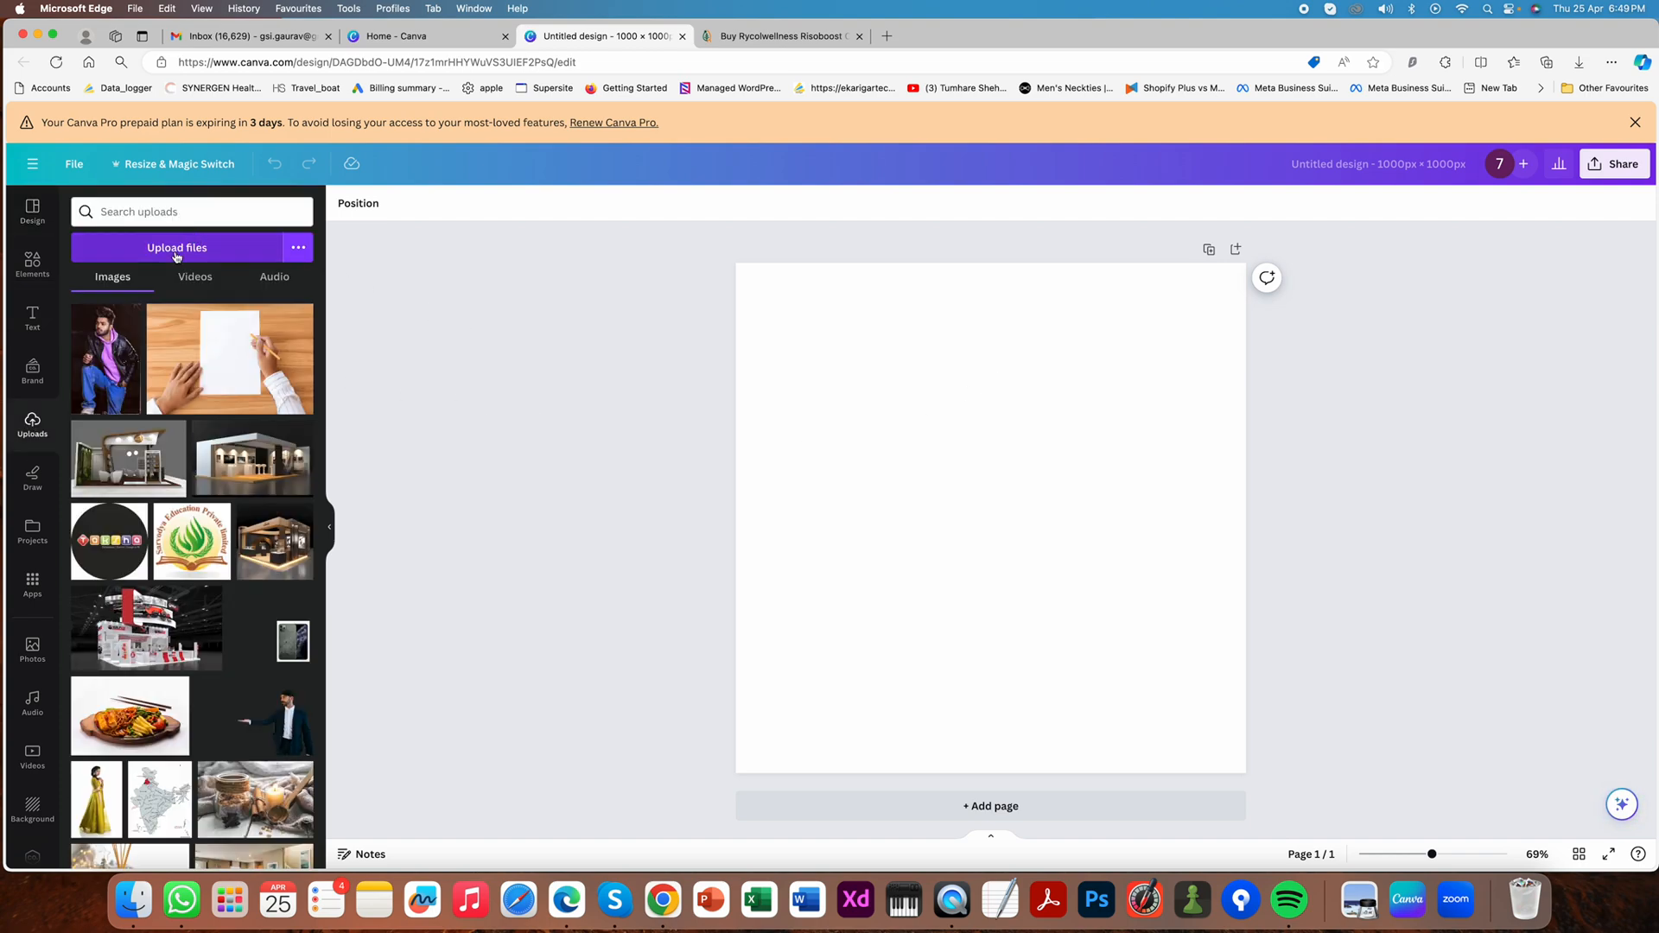
left_click(177, 252)
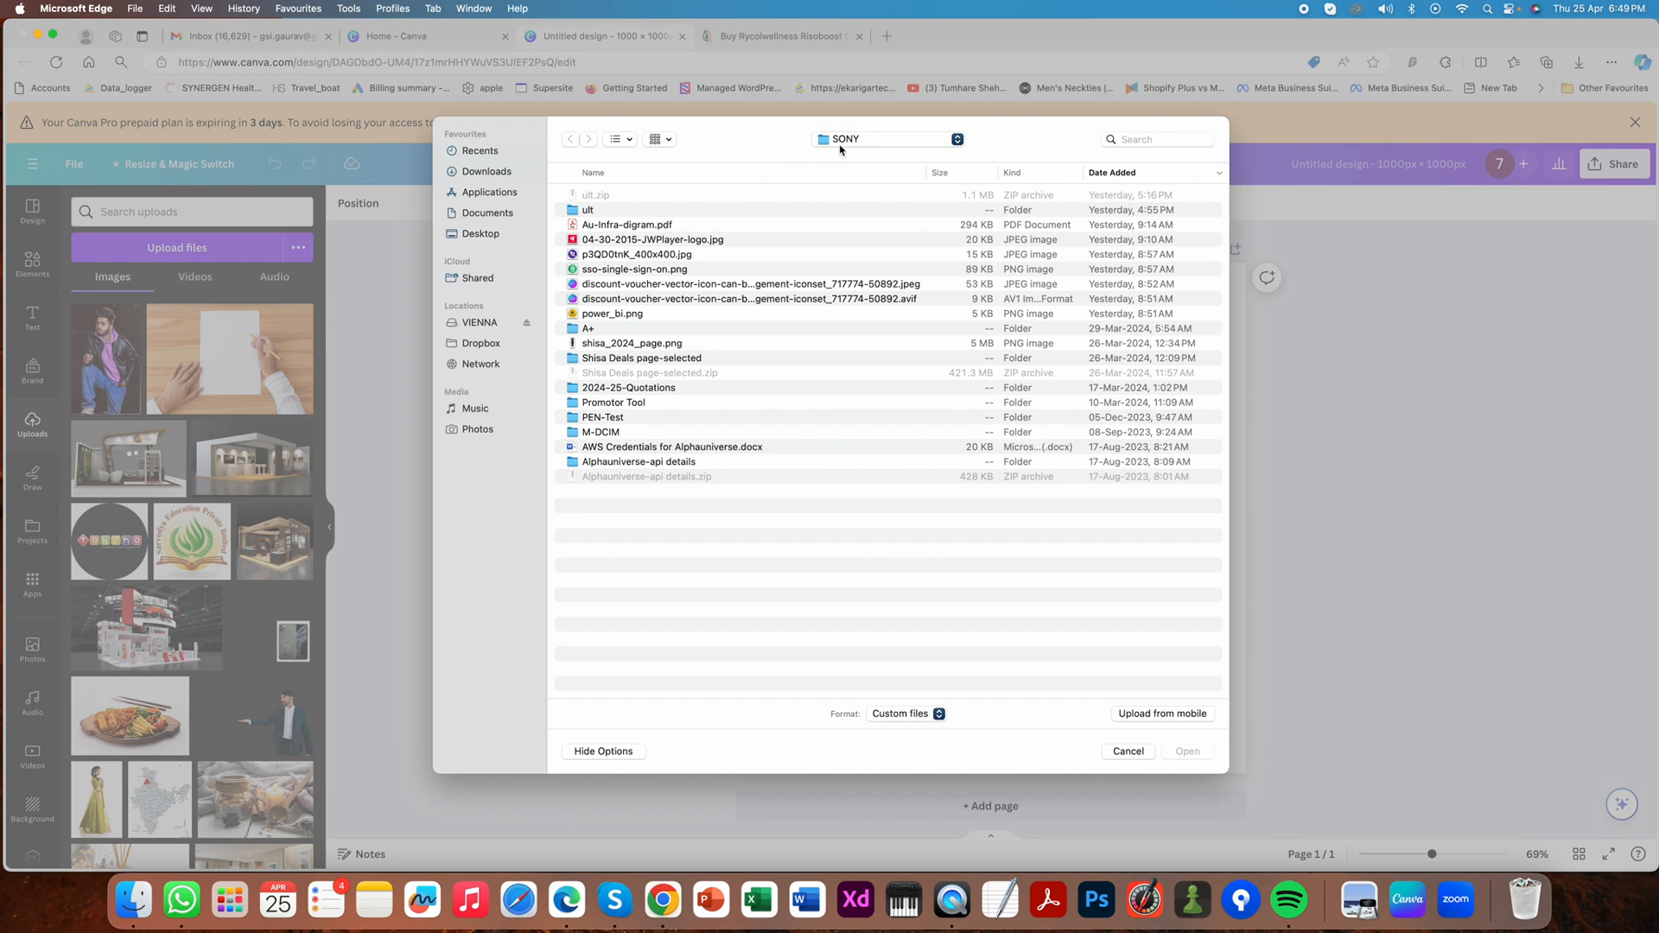
left_click(842, 140)
left_click(738, 148)
left_click(493, 234)
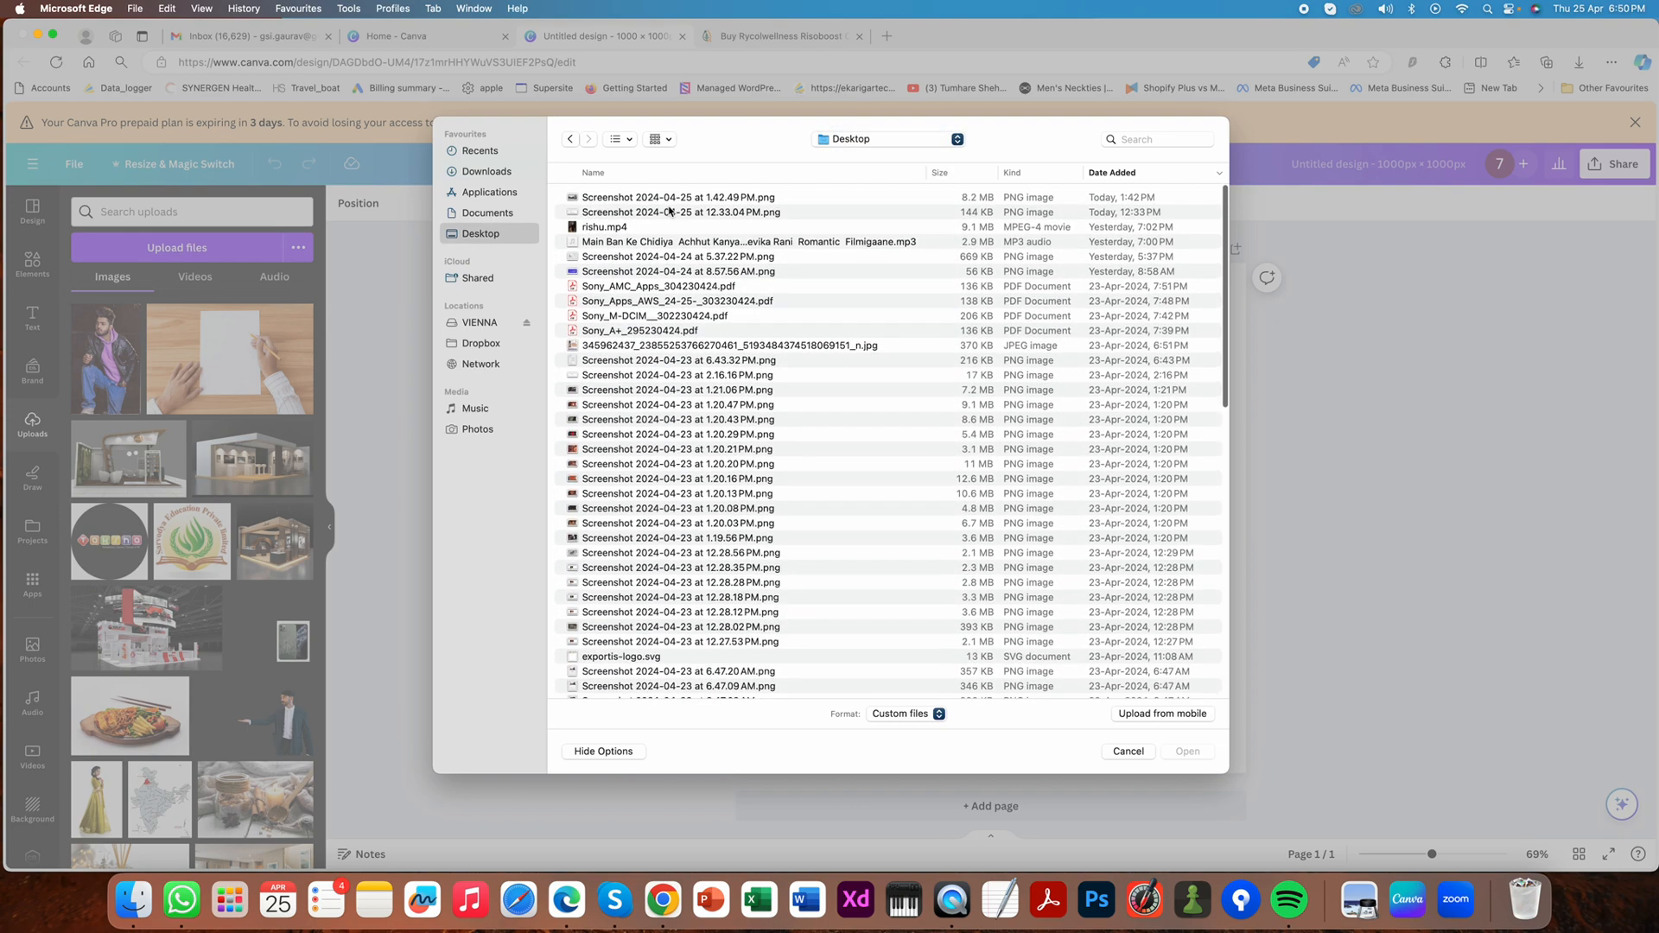
scroll(784, 621, "down", 20)
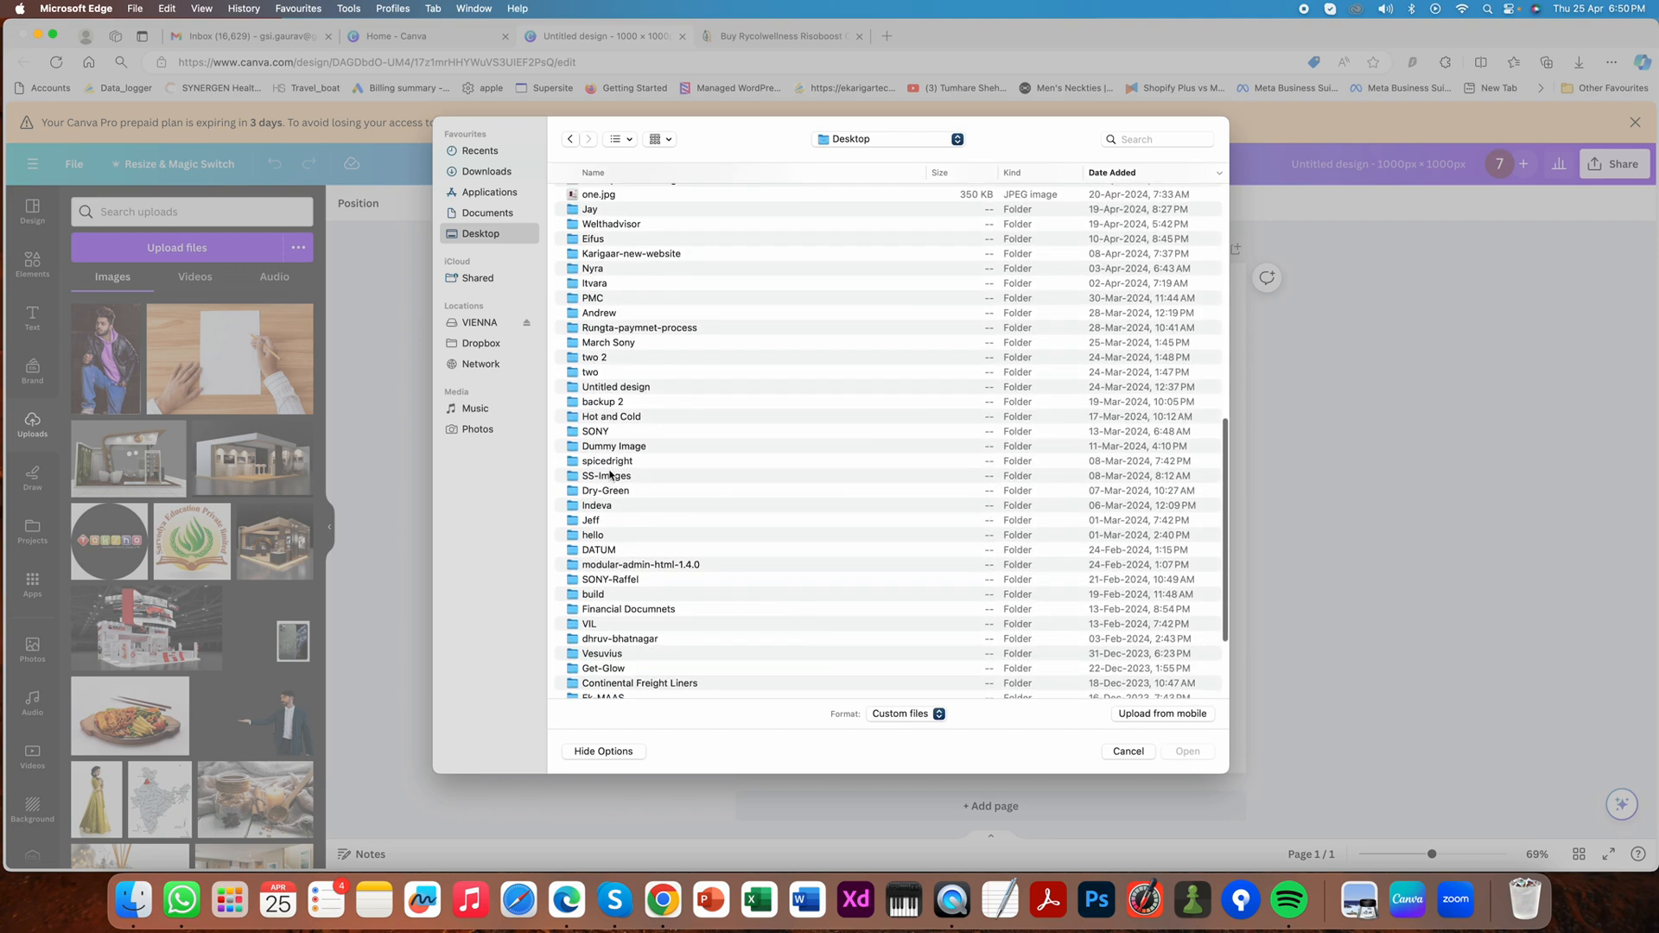
scroll(635, 630, "down", 5)
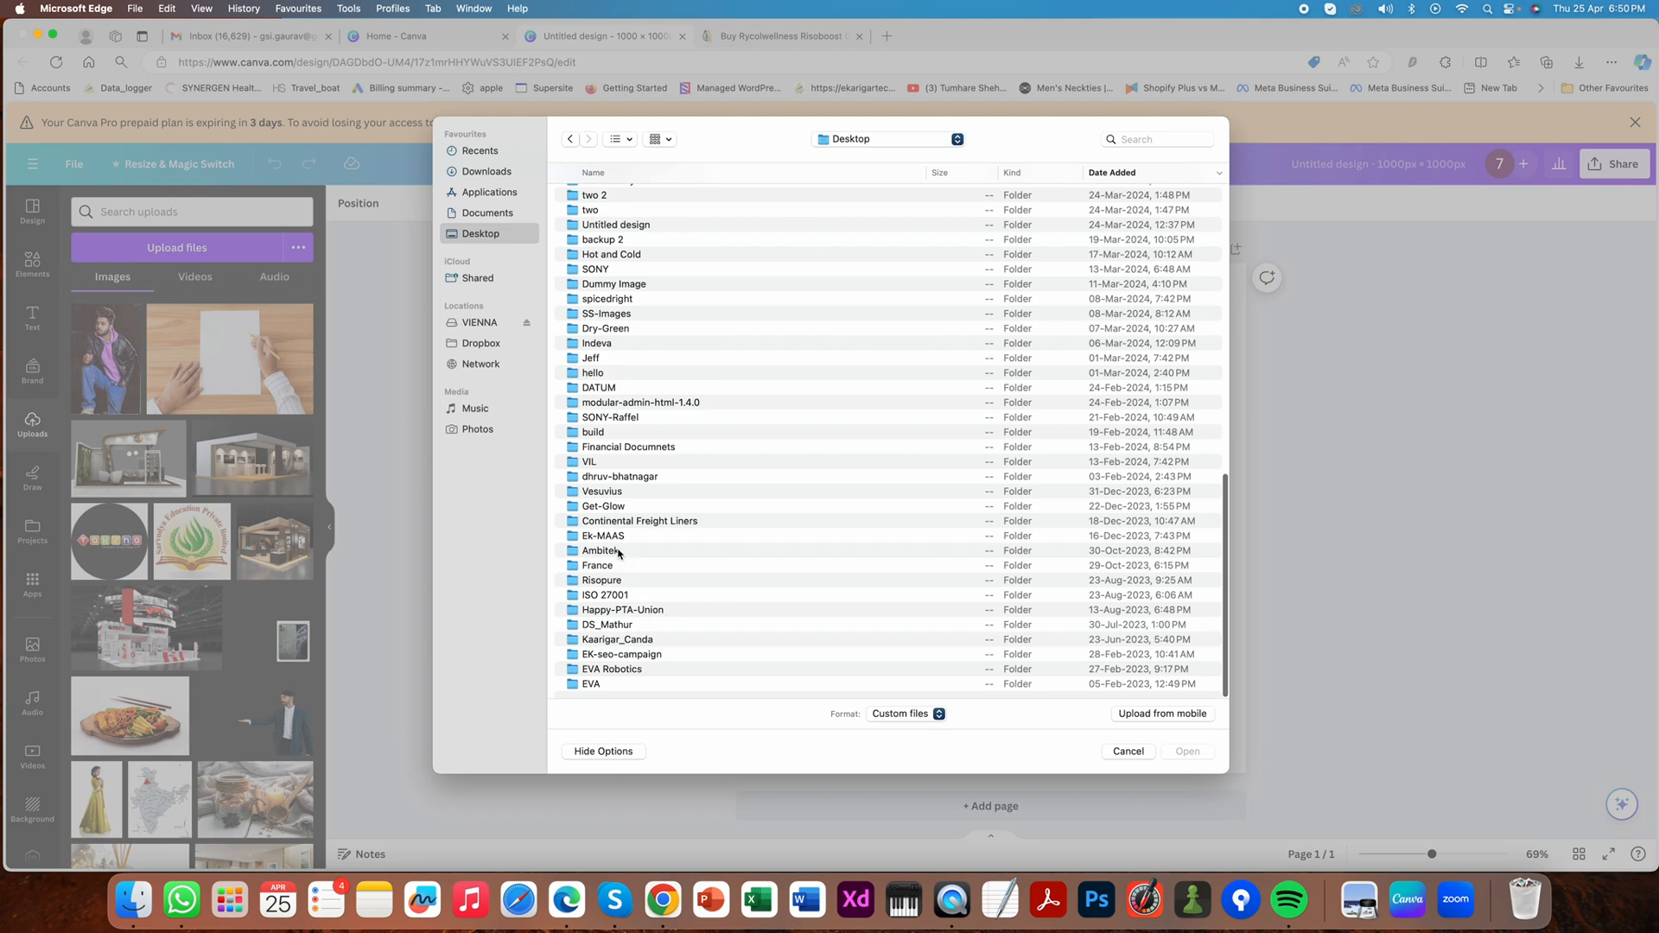
double_click(630, 581)
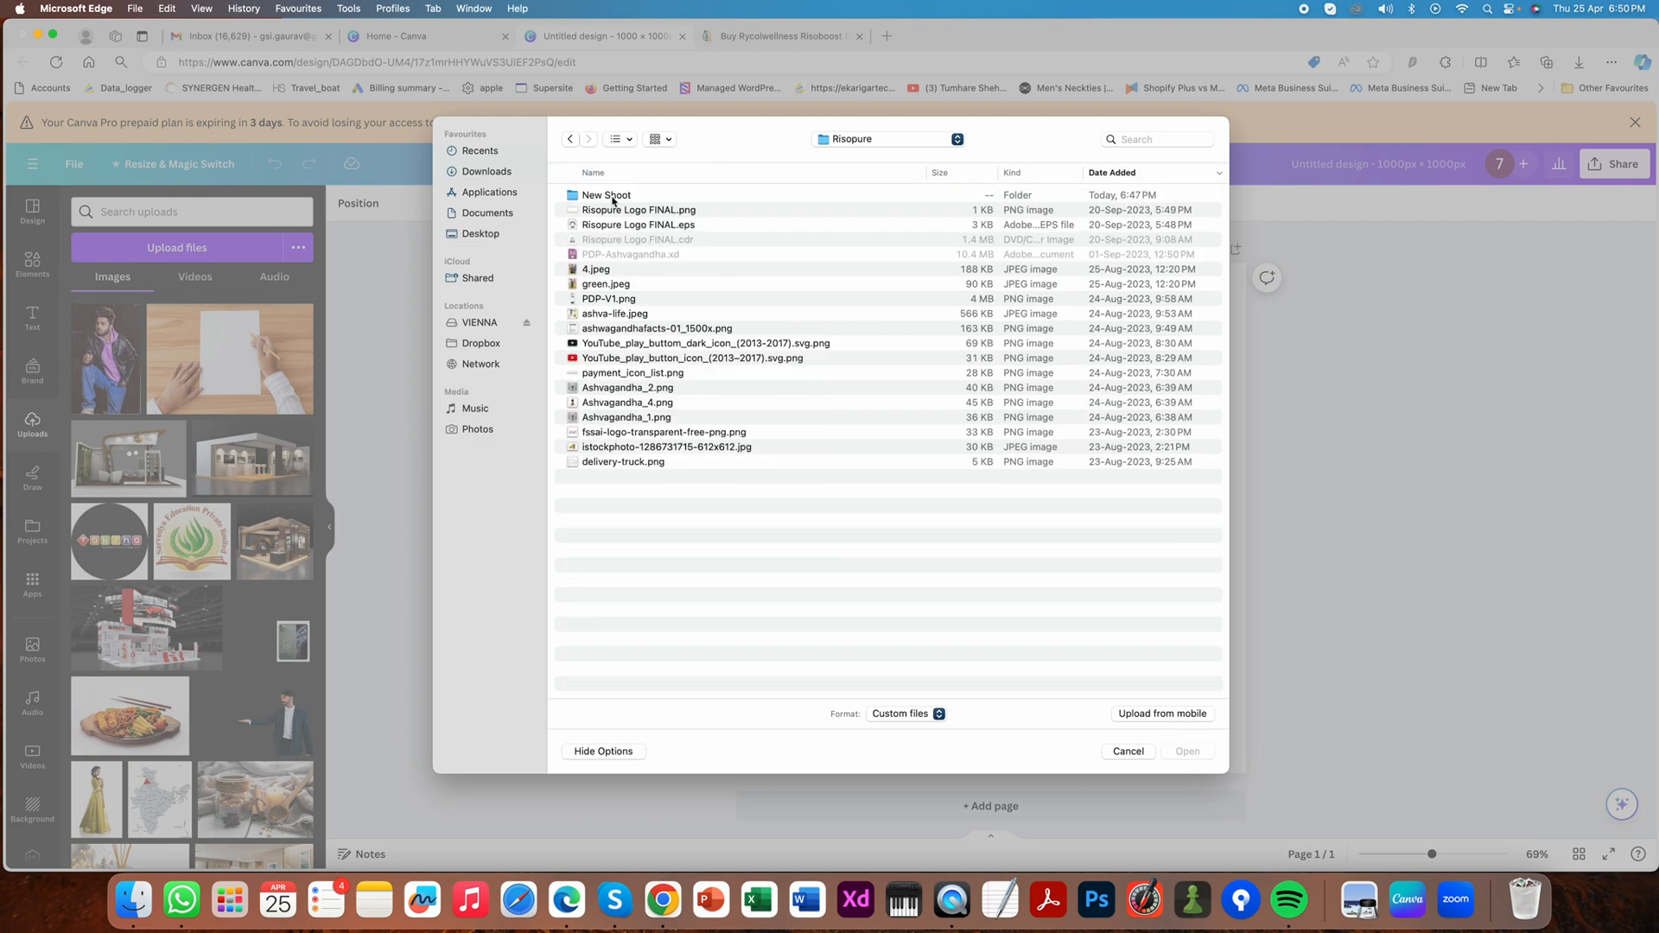
double_click(612, 197)
left_click(615, 195)
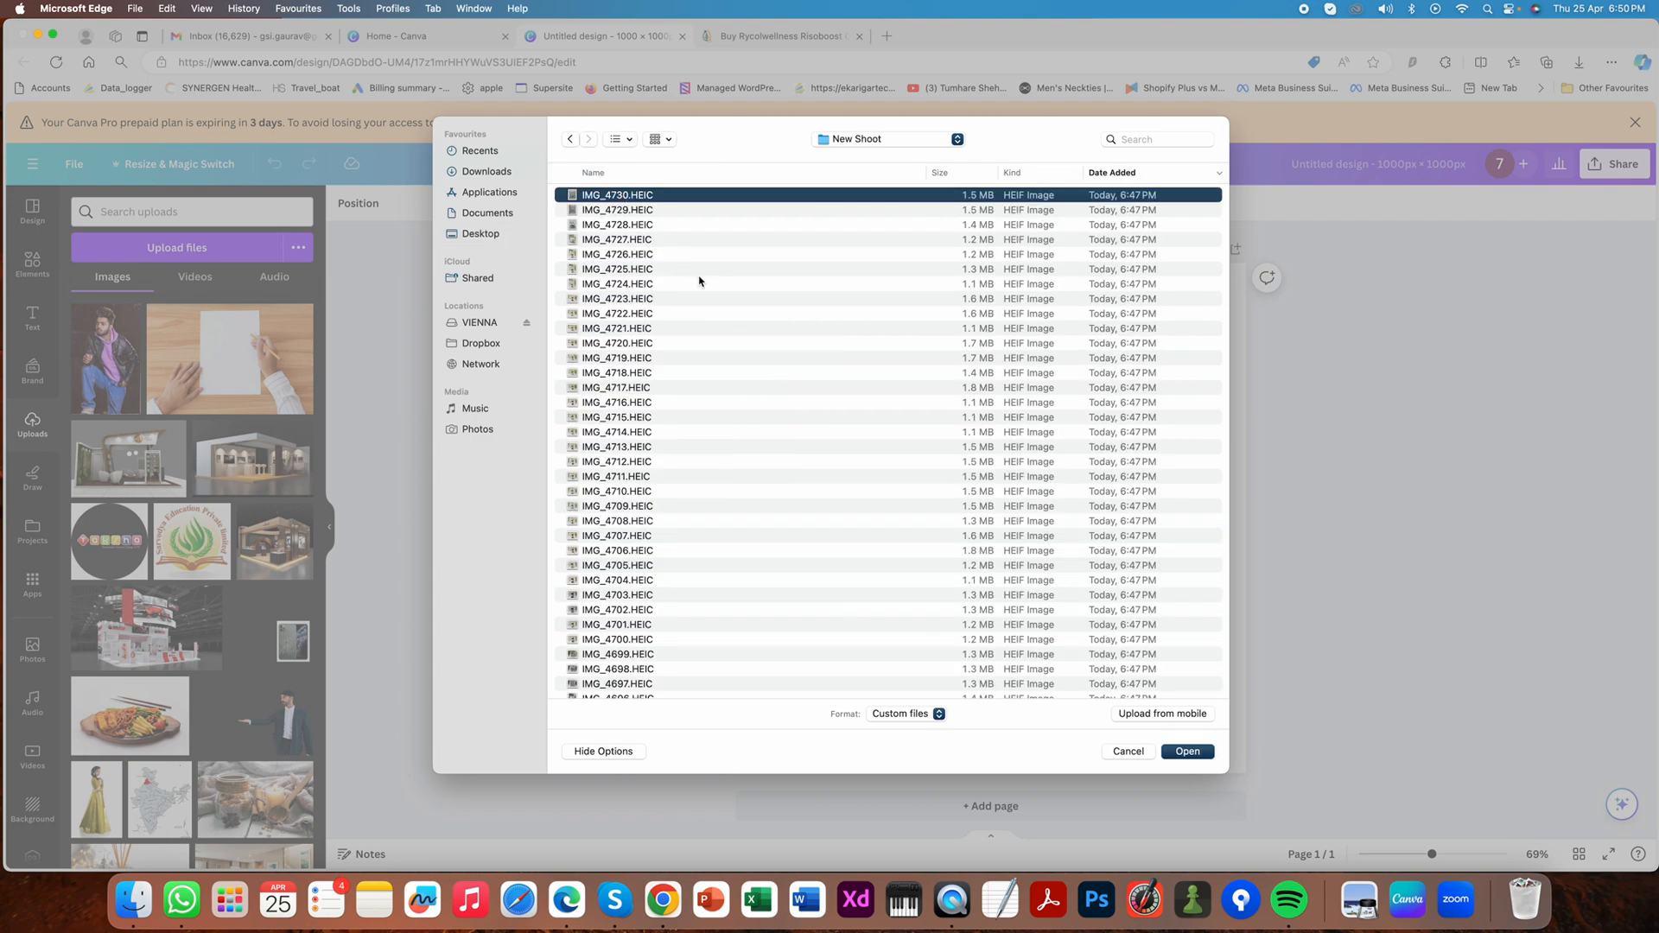
- Preview IMG_4730.HEIC and then IMG_4689.HEIC through IMG_4692.HEIC to identify the Alkamik-UTI box photos
key("space")
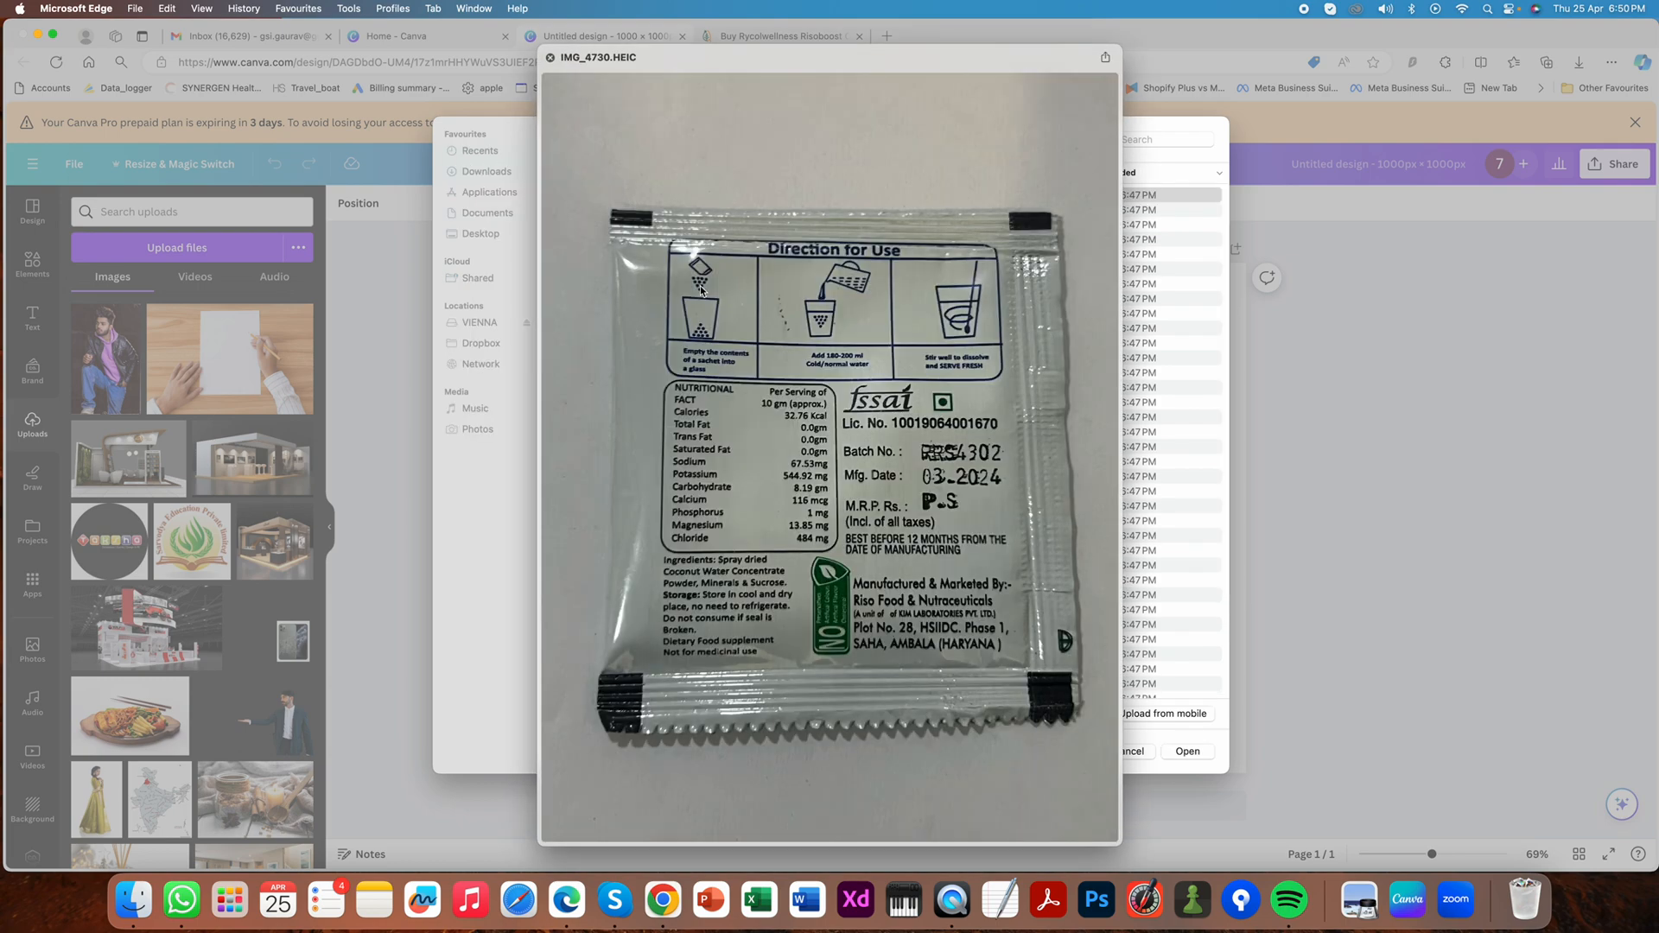
key("space")
scroll(787, 573, "down", 5)
left_click(643, 684)
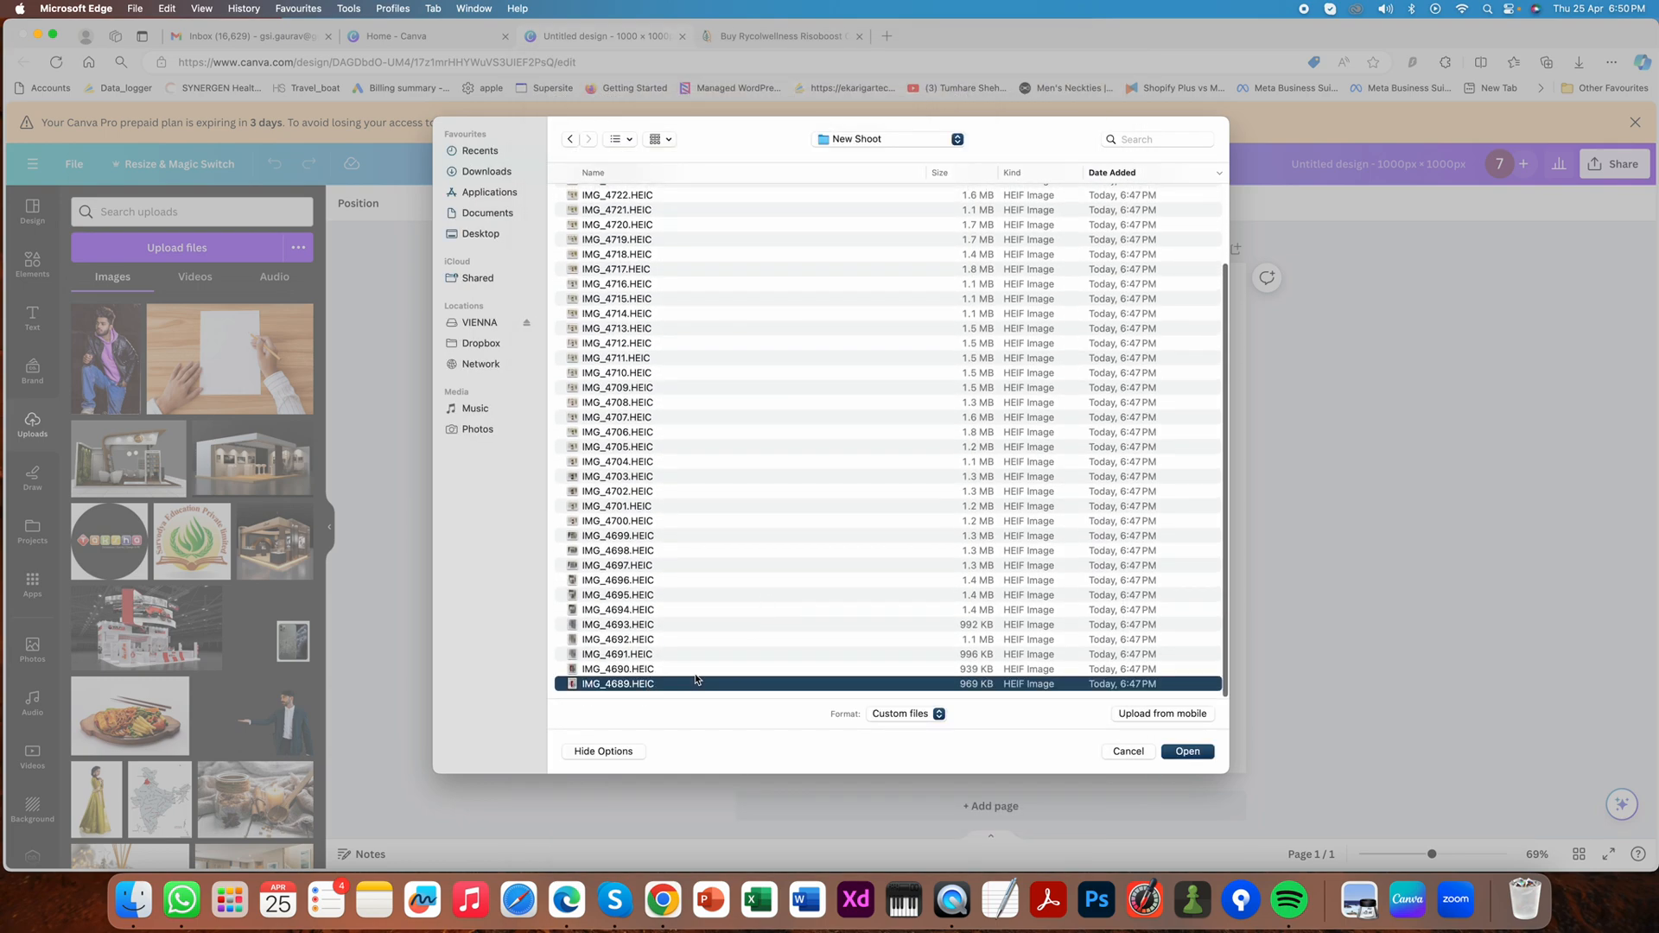
key("space")
key("space")
left_click(672, 669)
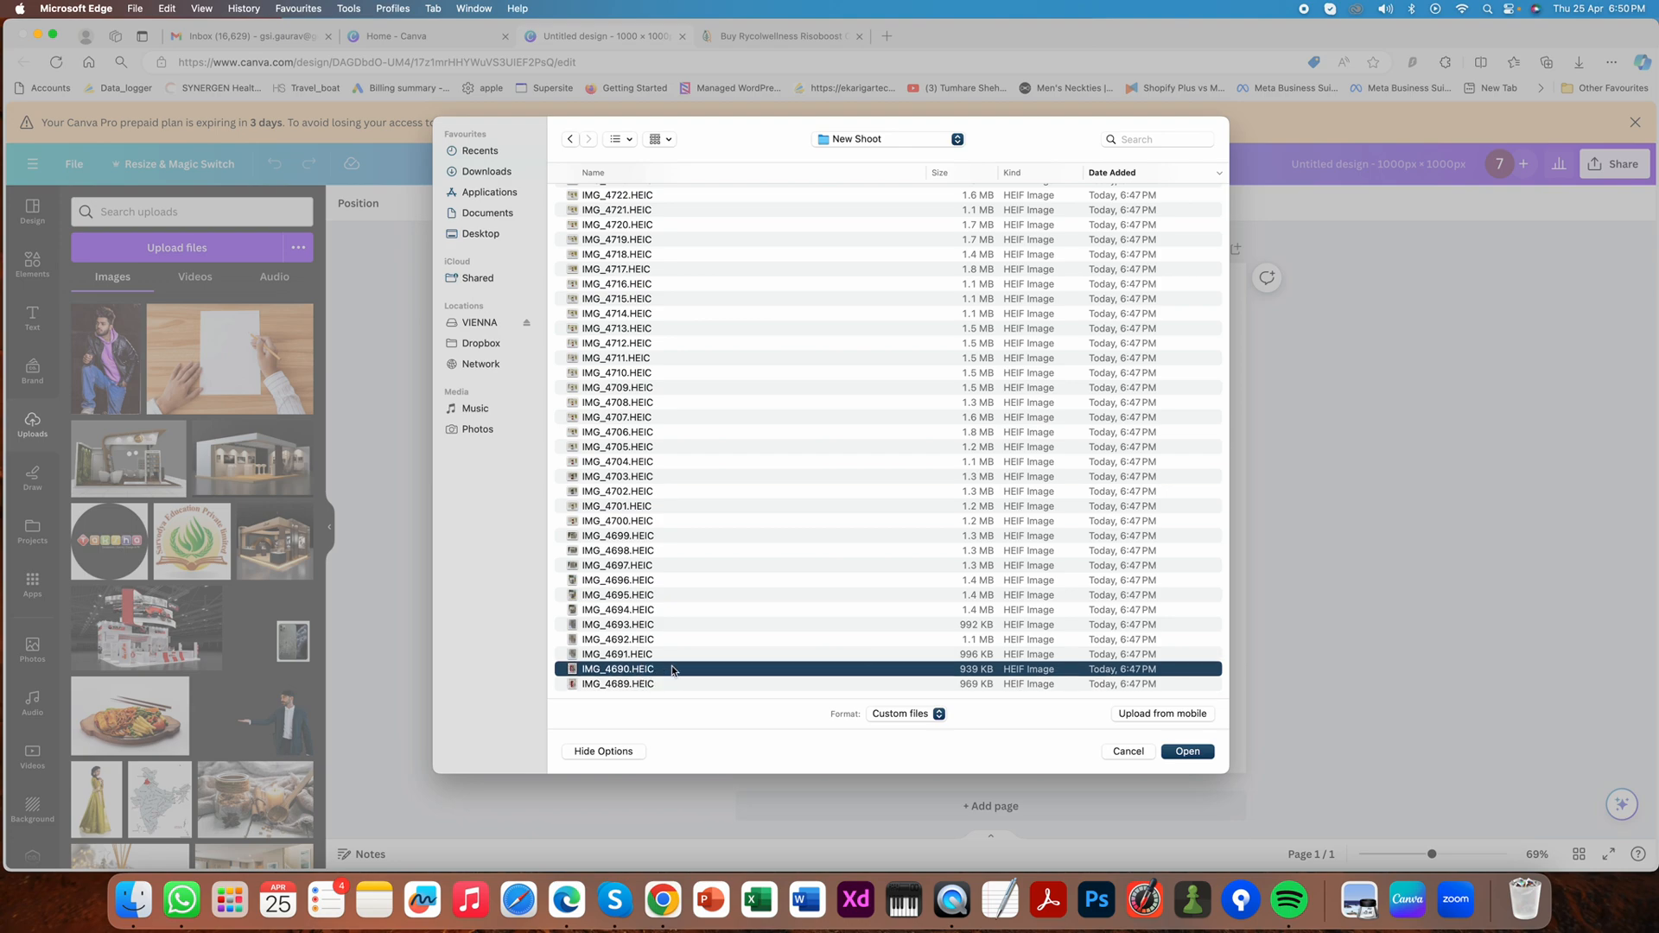
key("space")
key("space")
left_click(612, 656)
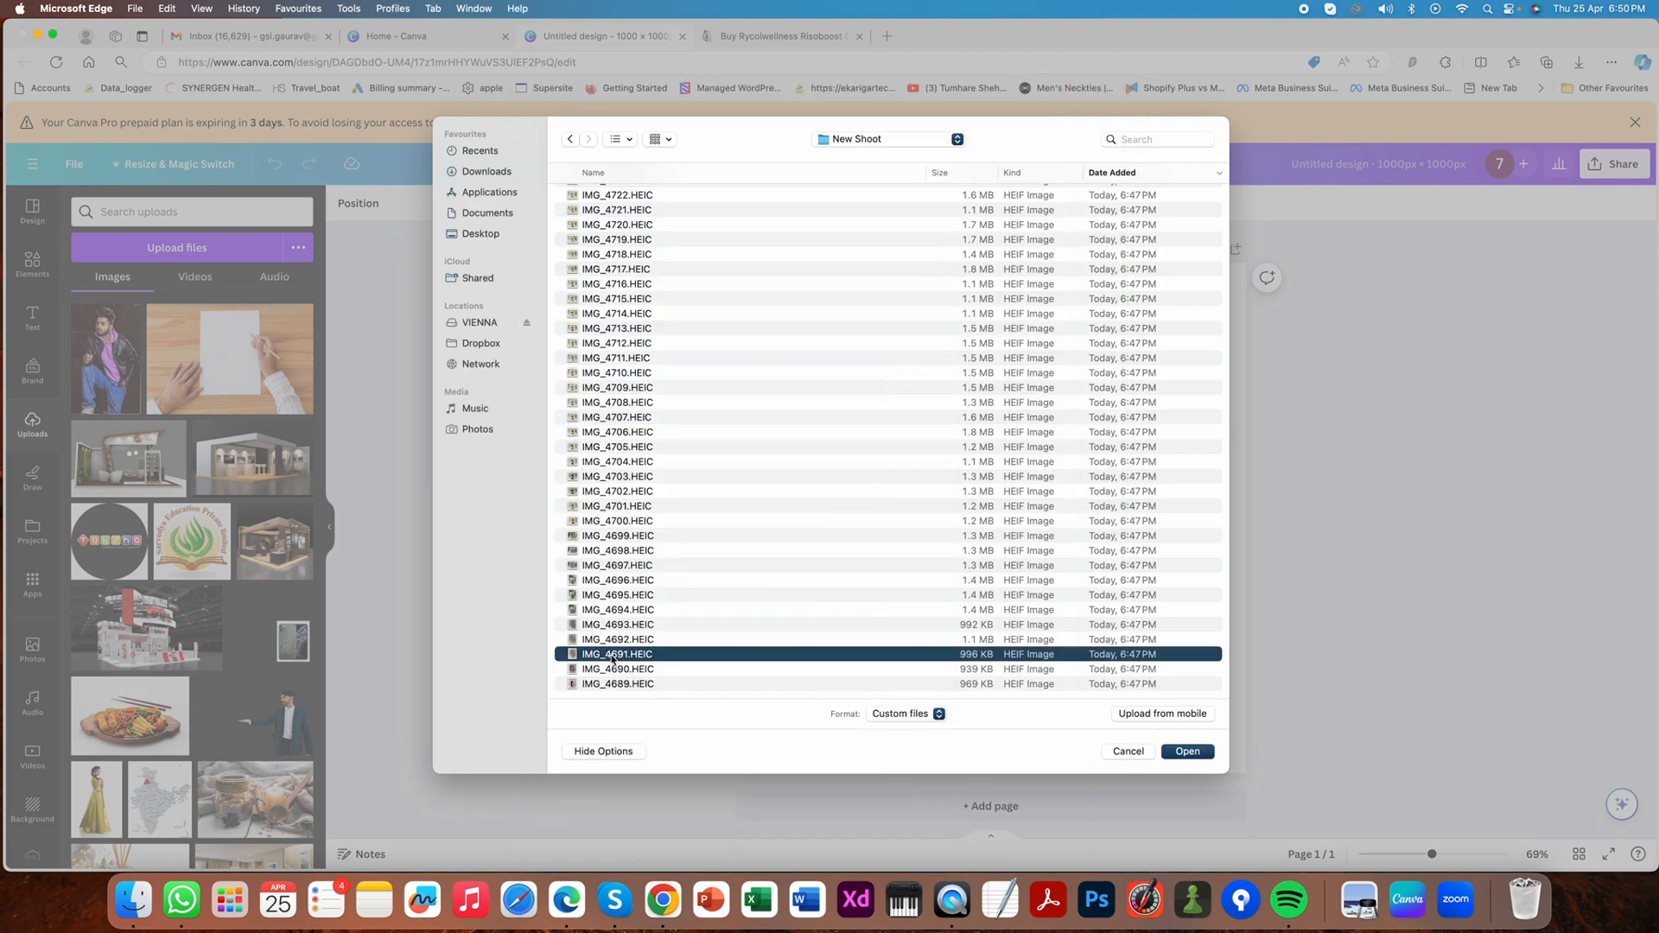
key("space")
key("space")
left_click(622, 641)
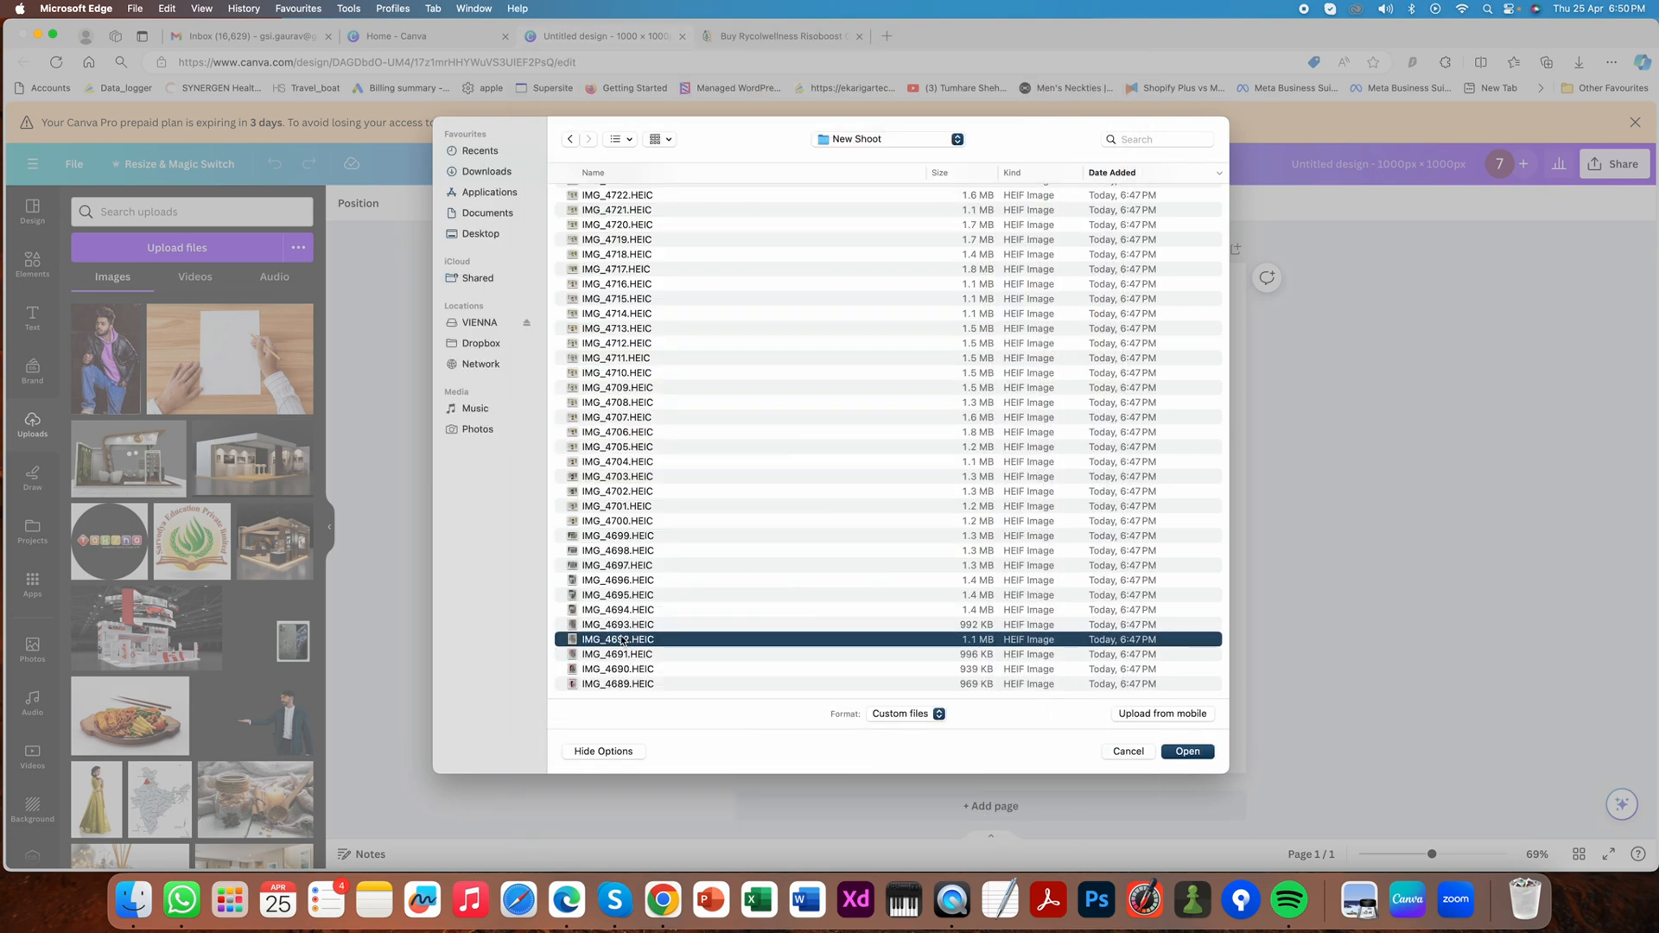
- Check IMG_4693.HEIC, then upload the five photos IMG_4689.HEIC through IMG_4693.HEIC
key("space")
key("space")
left_click(616, 626)
key("space")
key("space")
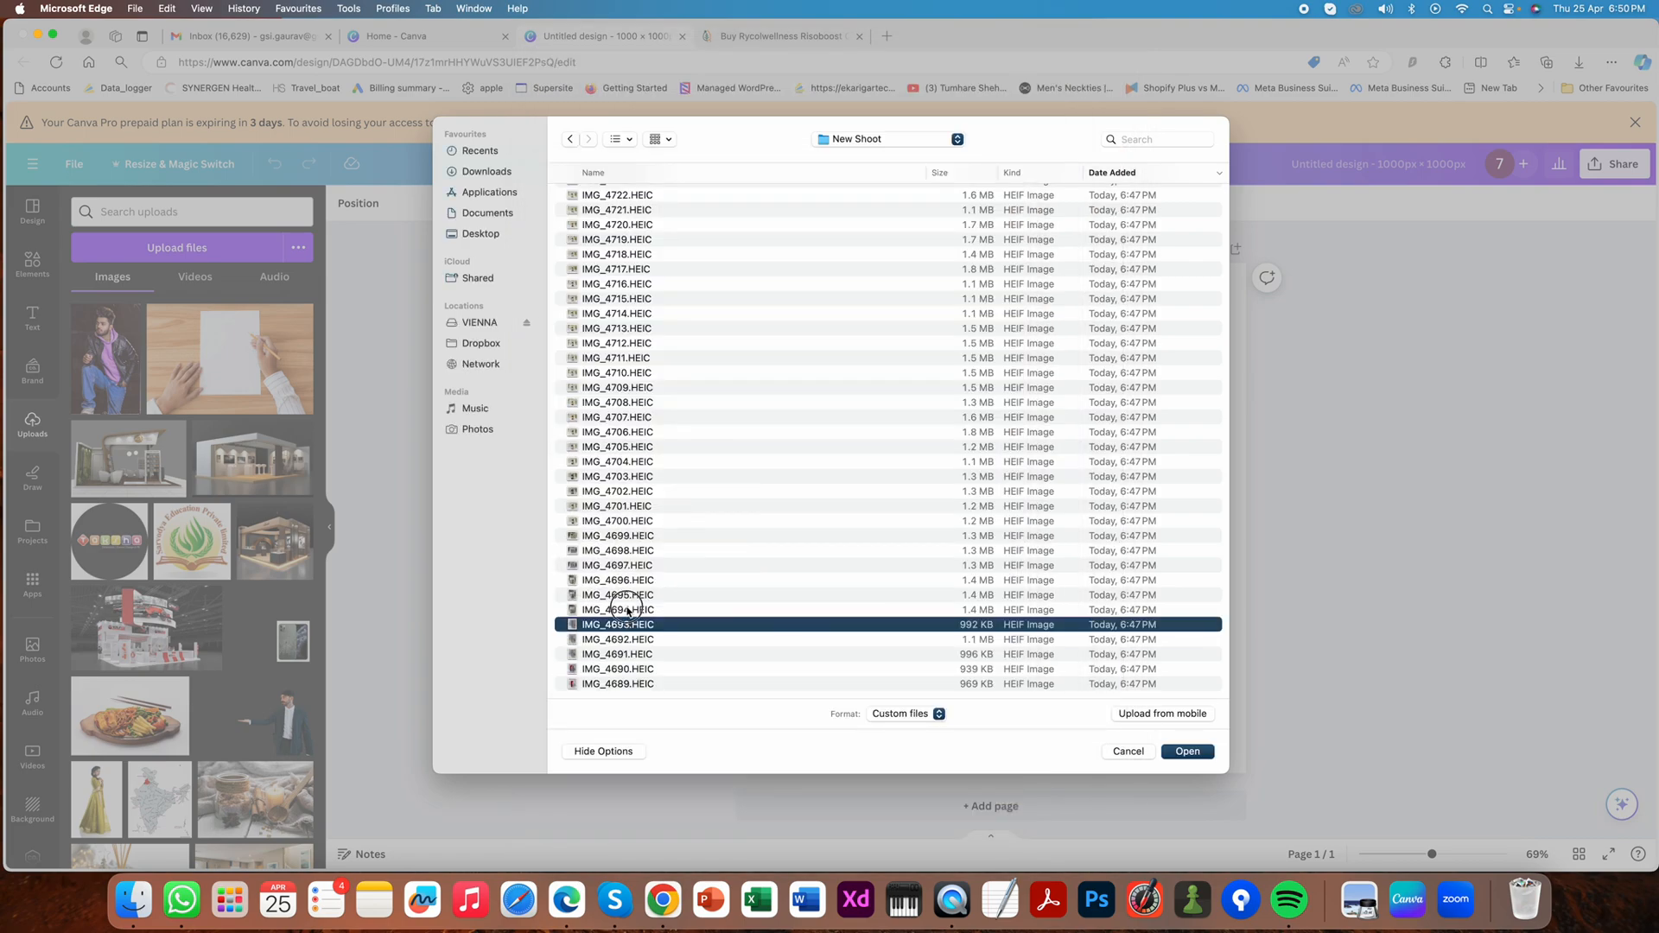
key("space")
key("space")
left_click_drag(631, 641, 622, 687)
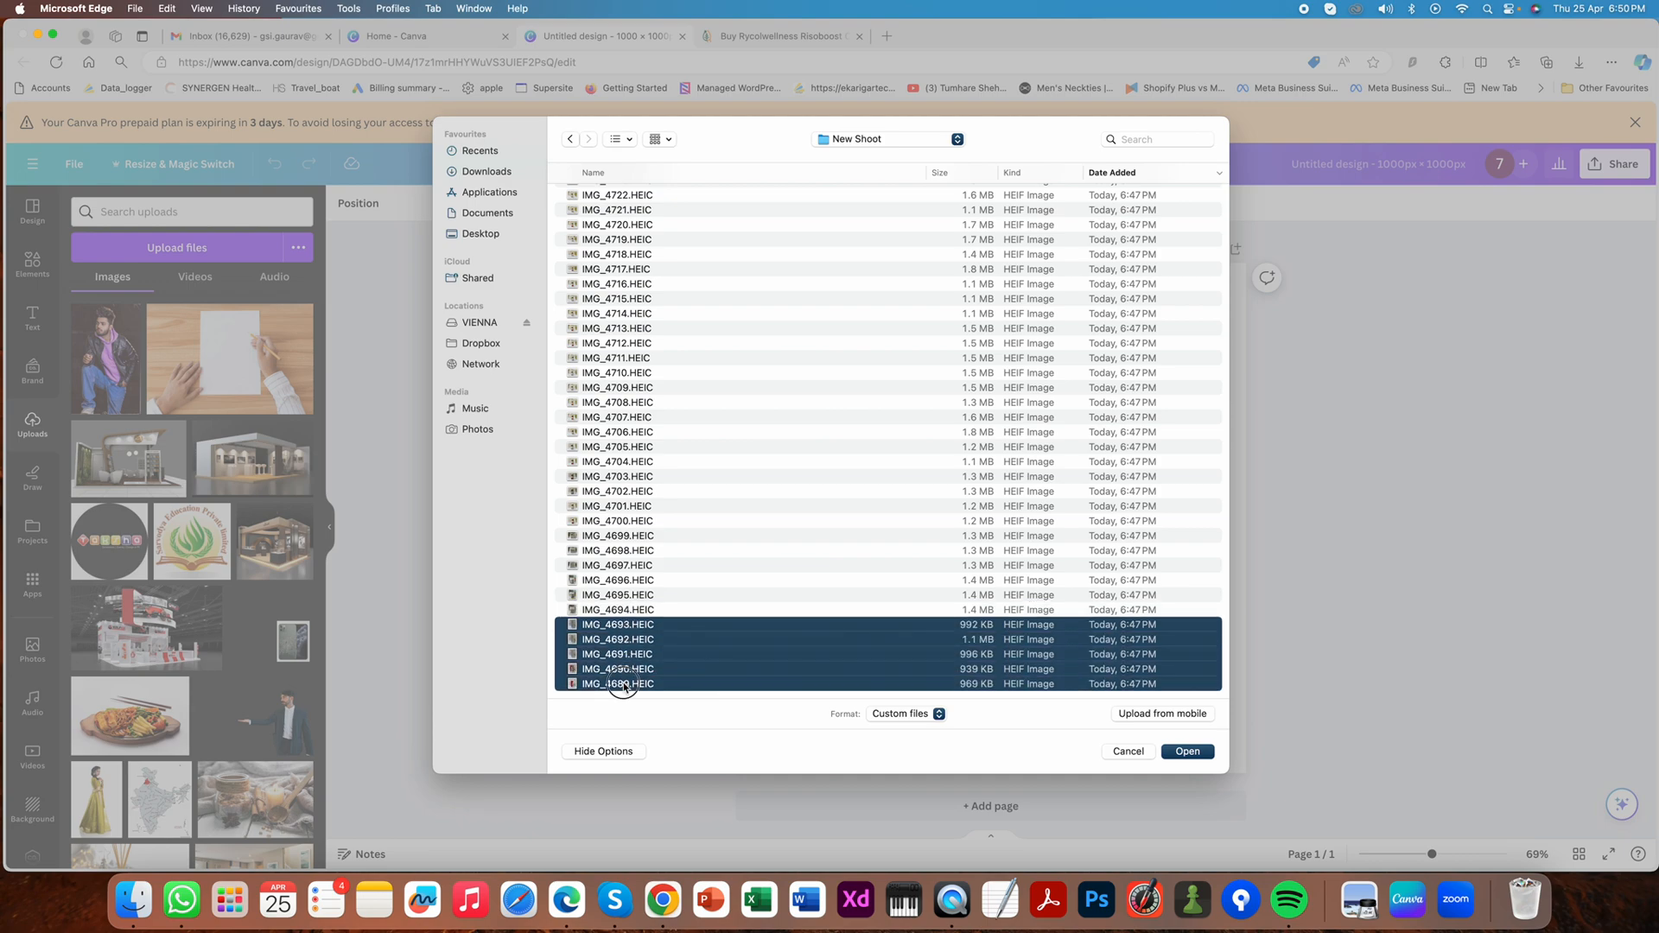
left_click(1175, 750)
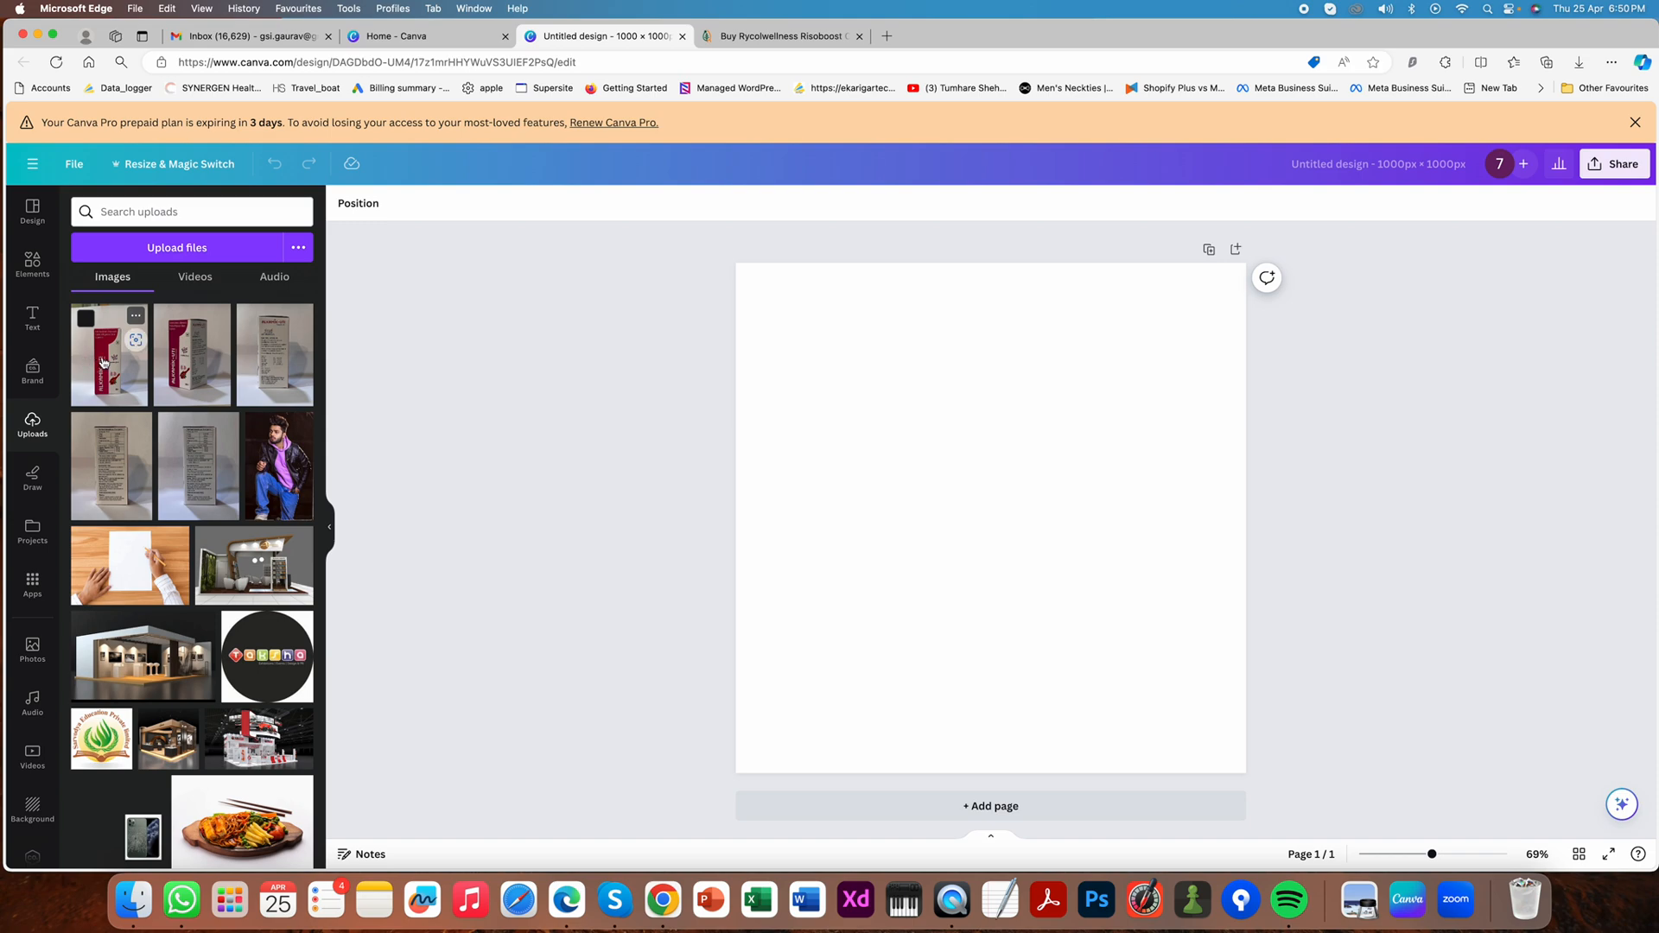
- Place the uploaded front photo of the Alkamik-UTI box on the page and crop away its top strip above the backdrop
left_click_drag(102, 361, 932, 395)
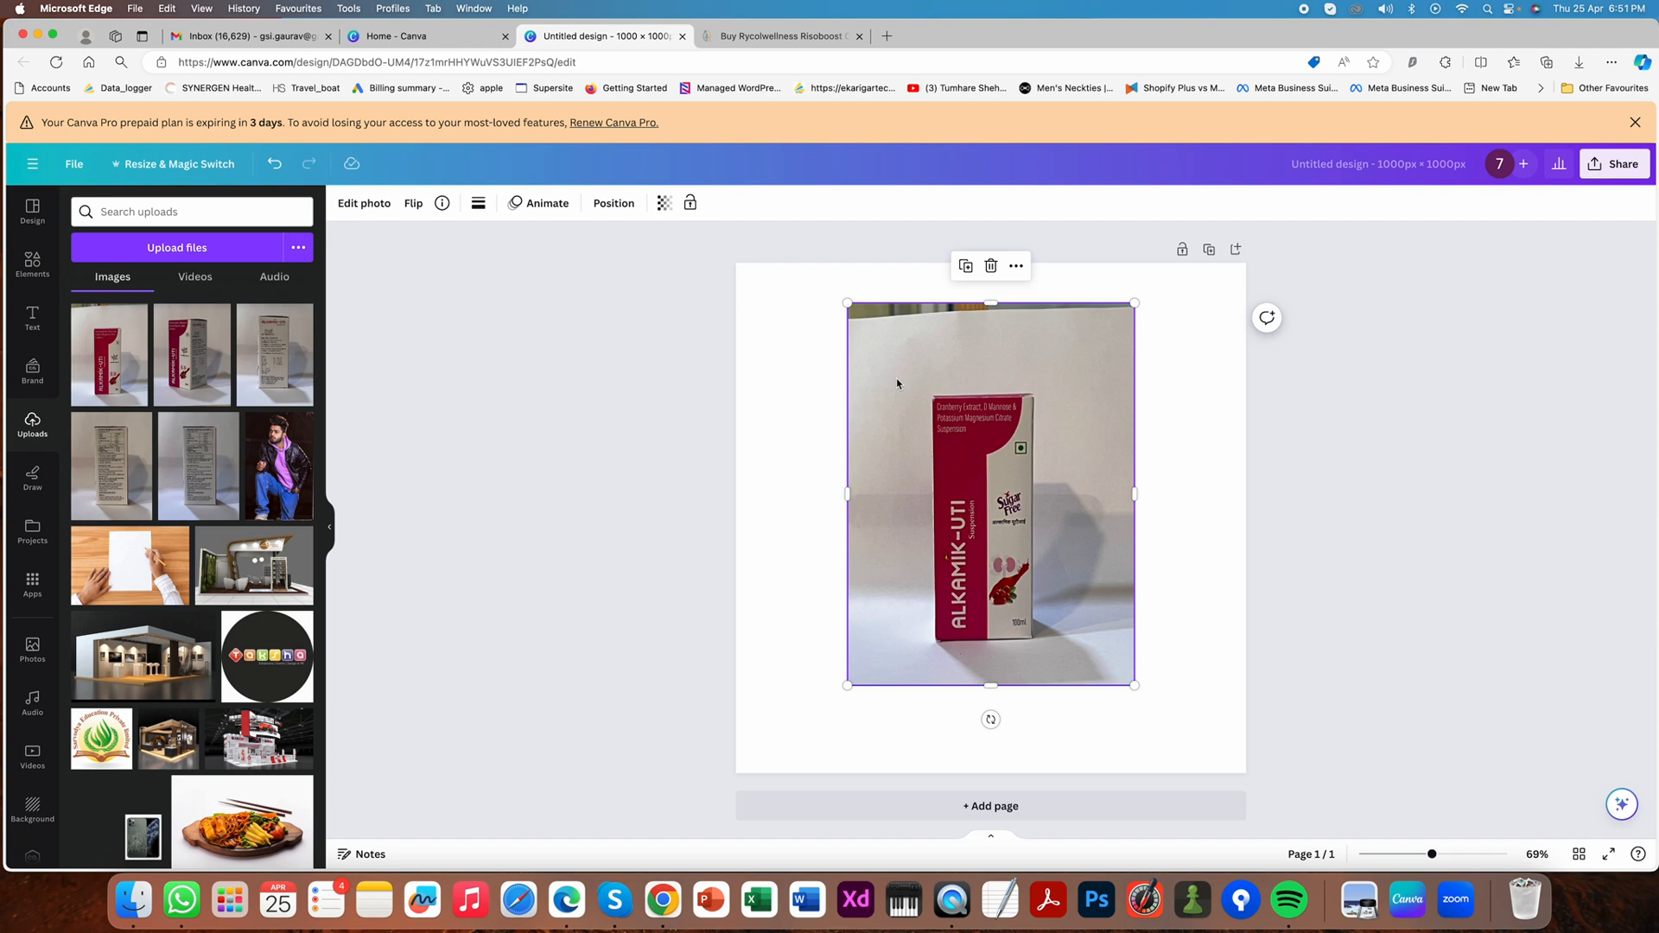
left_click_drag(990, 303, 991, 340)
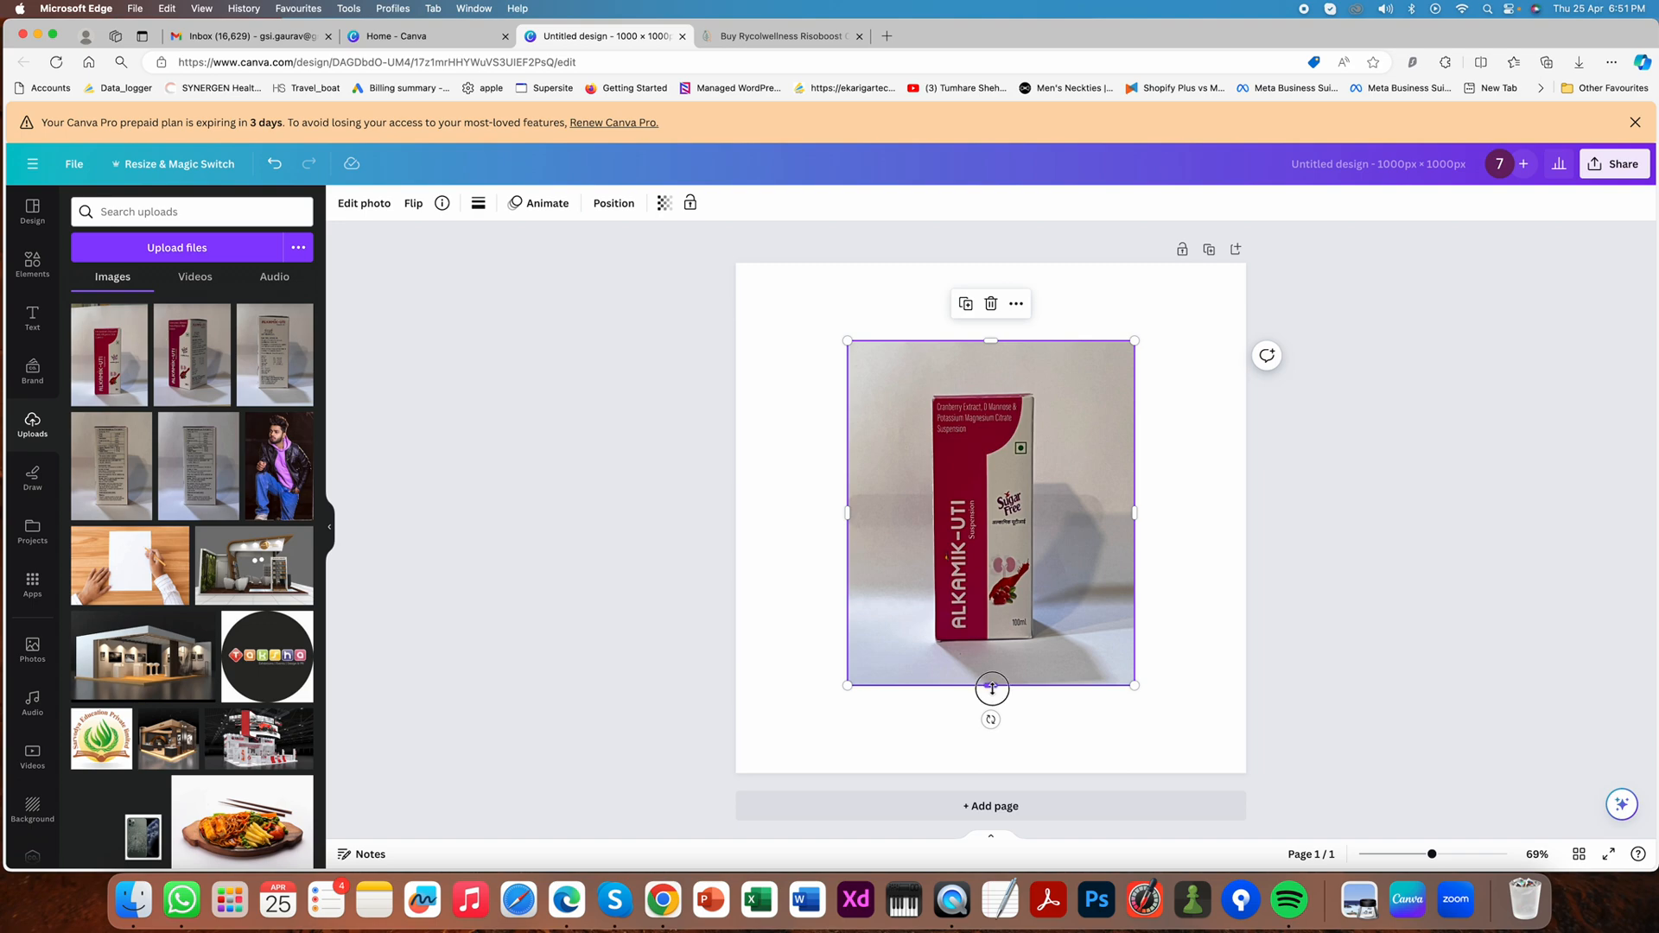
left_click(1187, 425)
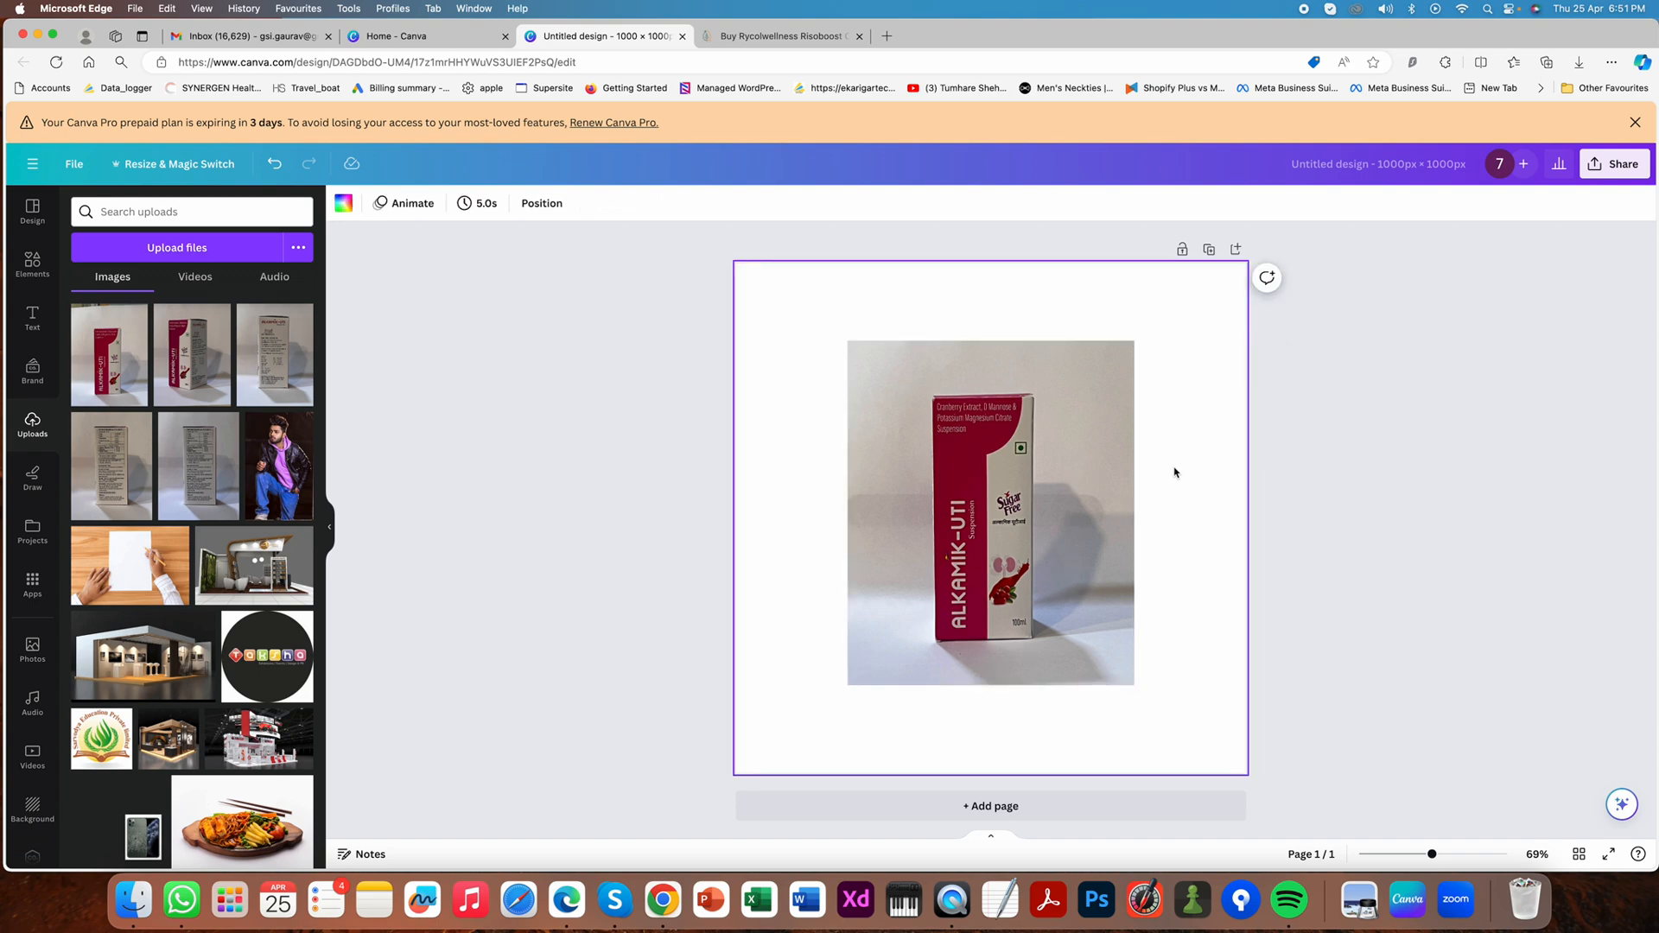
- Move the photo to the page's upper-left corner, enlarge it to the full page width, and shift it down to show the whole box
left_click(909, 373)
left_click_drag(909, 373, 796, 302)
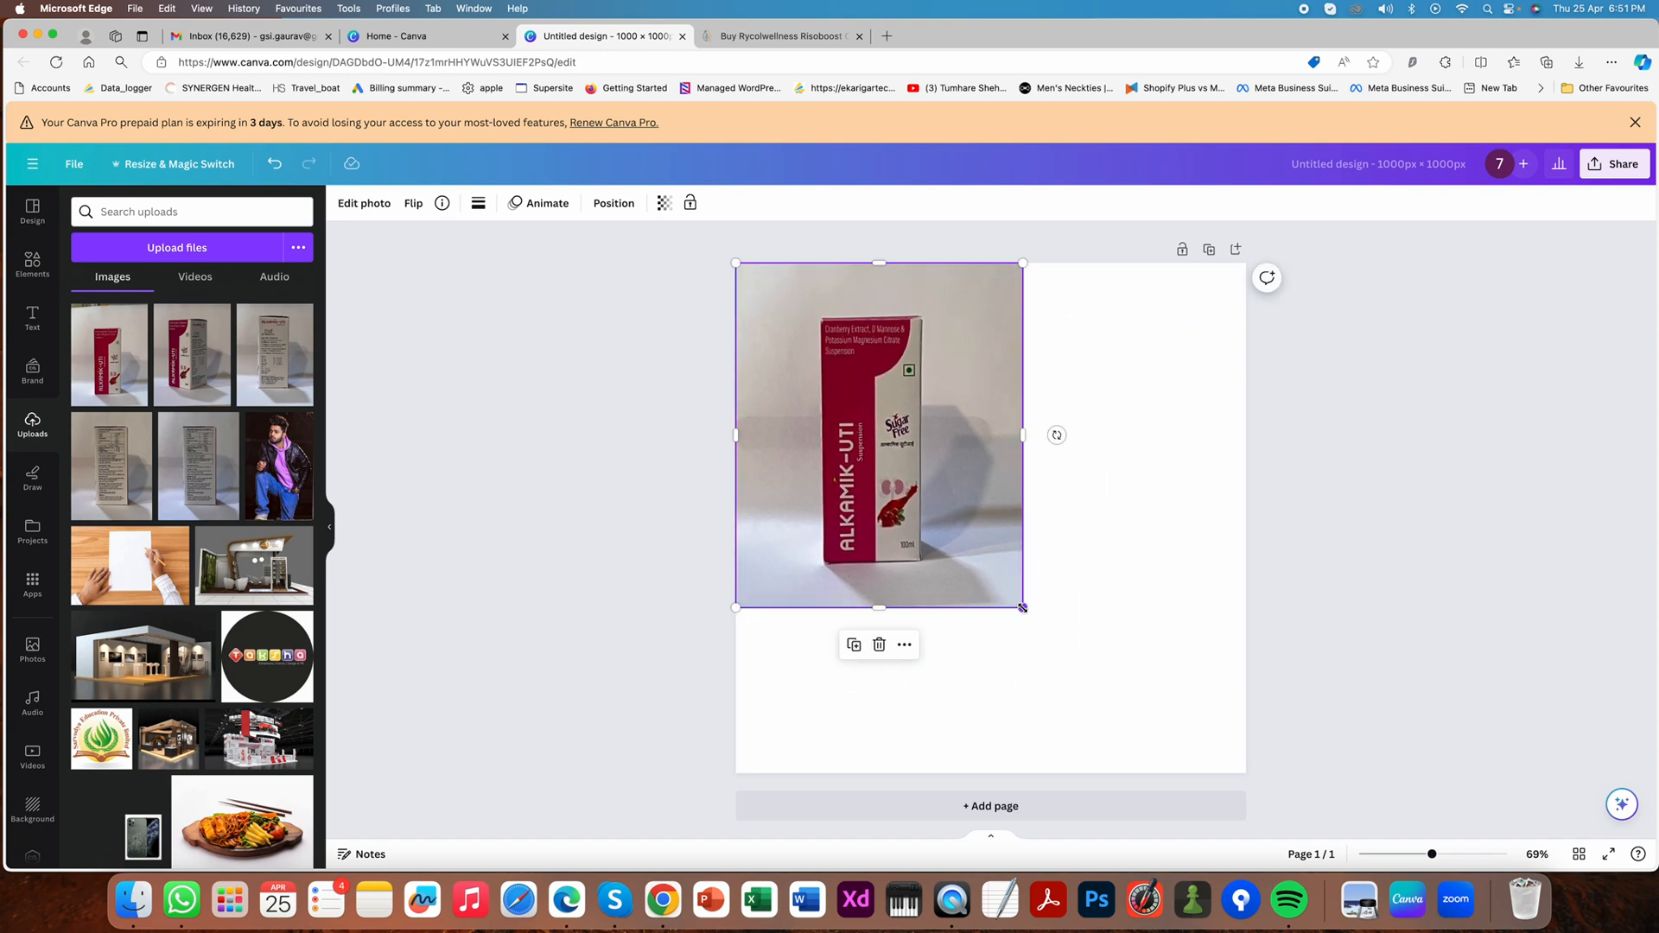
left_click_drag(1023, 613, 1180, 776)
left_click_drag(1161, 262, 1309, 211)
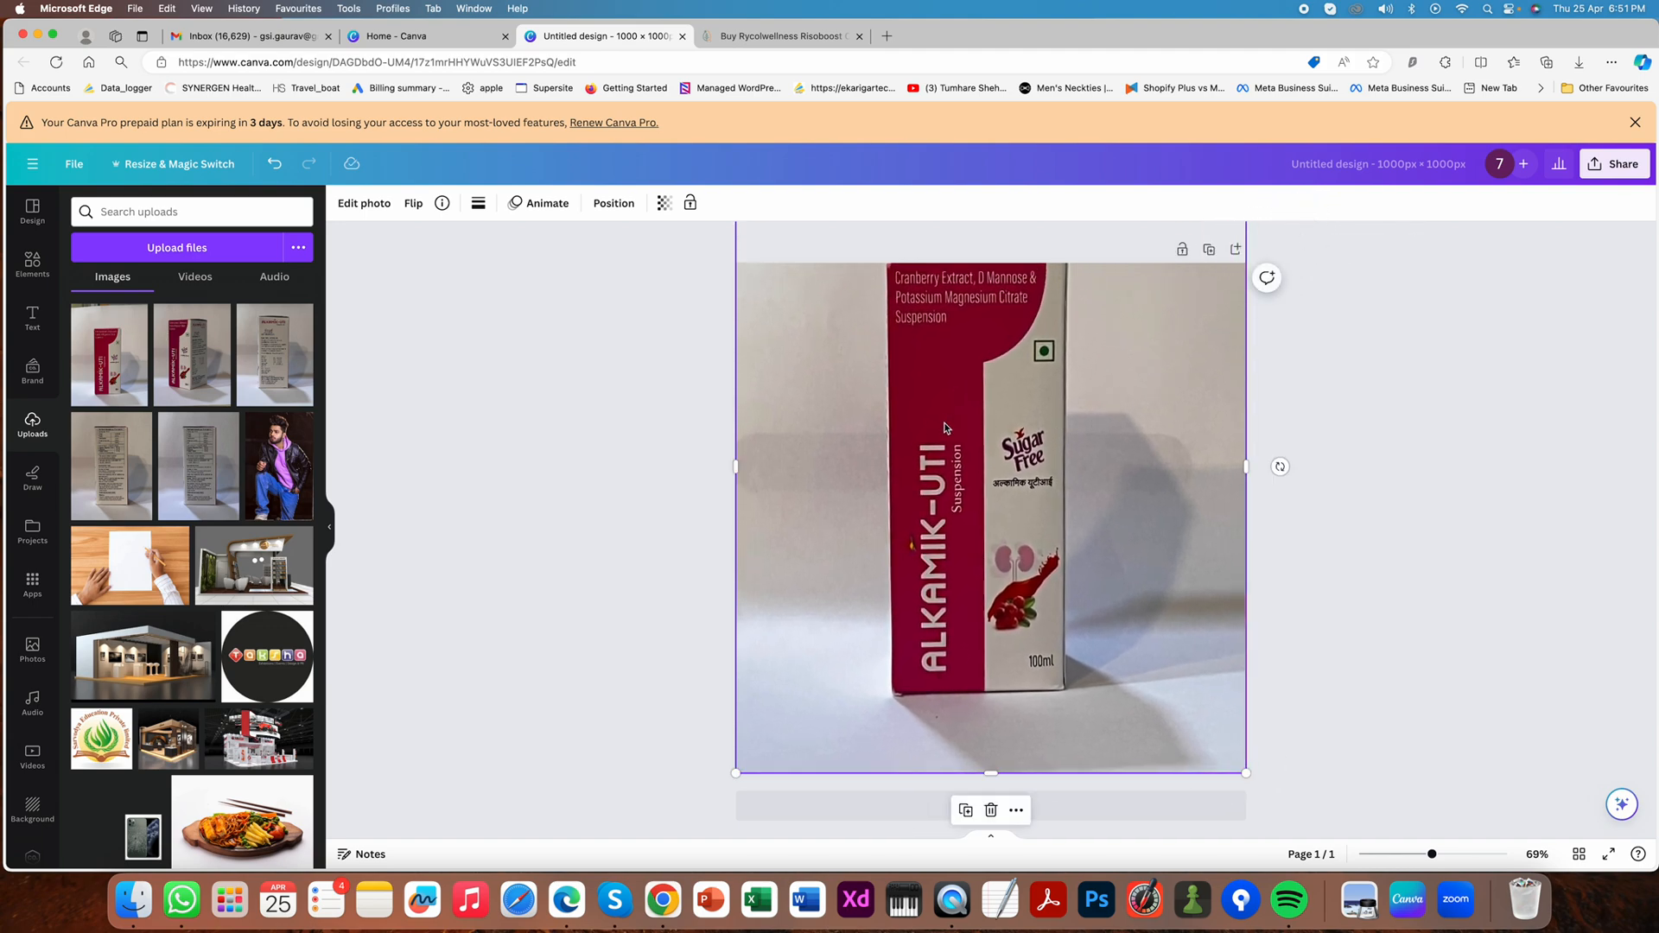
left_click_drag(948, 429, 953, 464)
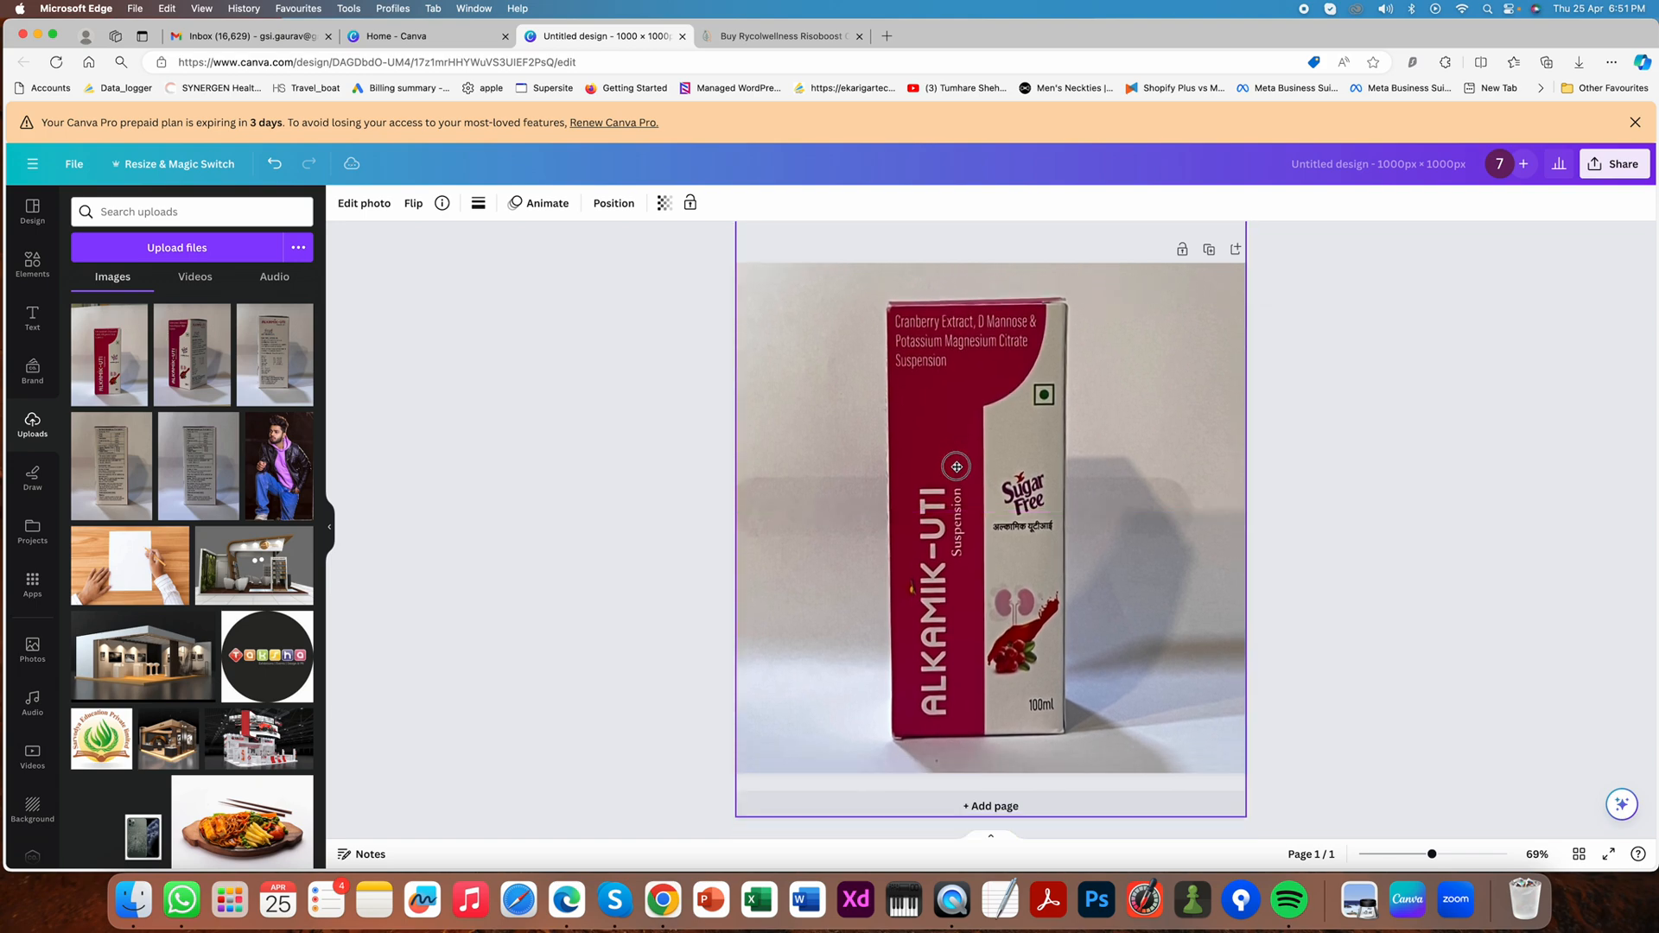
left_click(1365, 446)
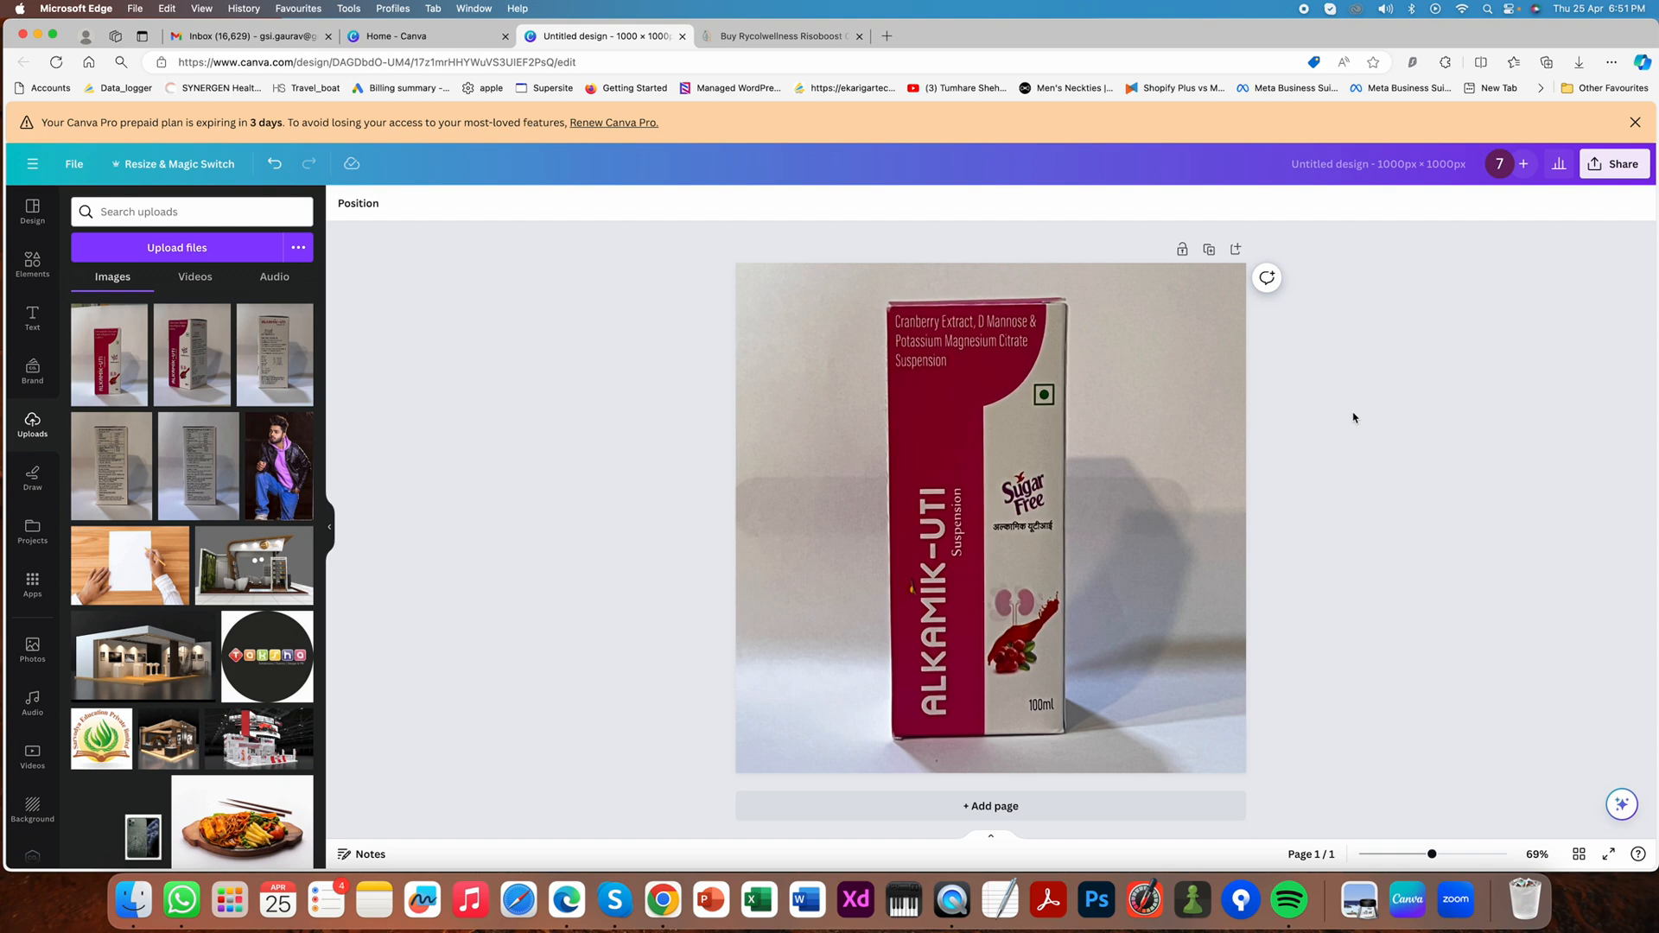
- Remove the background of the Alkamik-UTI box photo with BG Remover
left_click(1106, 450)
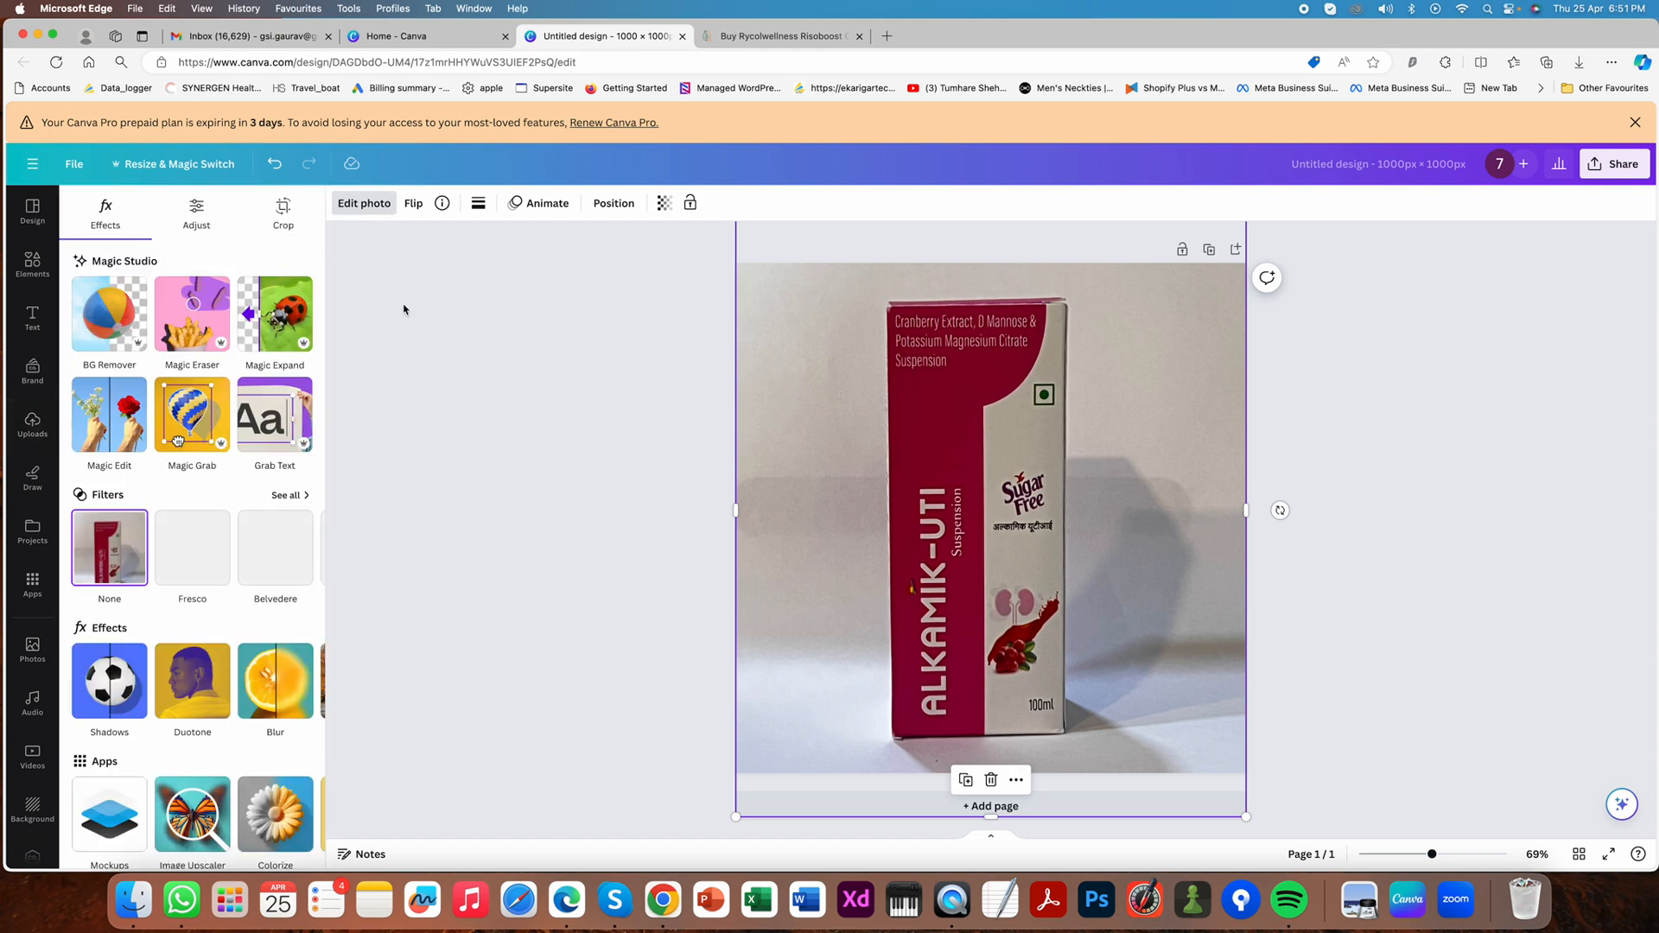
left_click(102, 332)
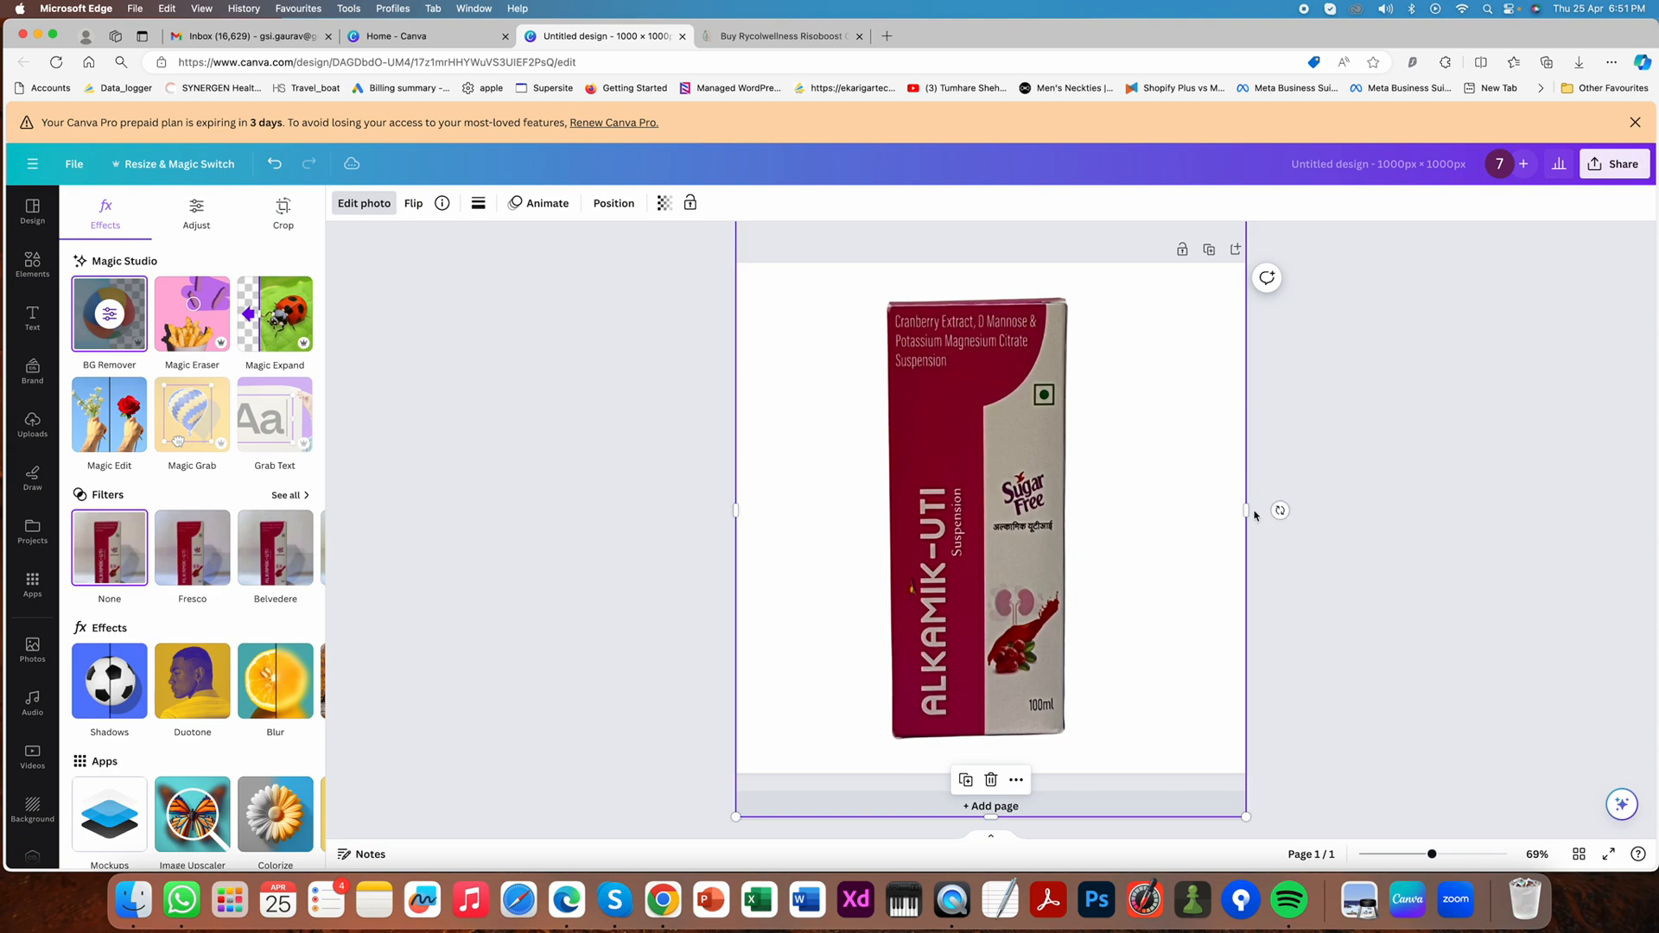
- Crop away the empty margins beside and below the box in the cut-out photo
left_click_drag(1246, 509, 1096, 510)
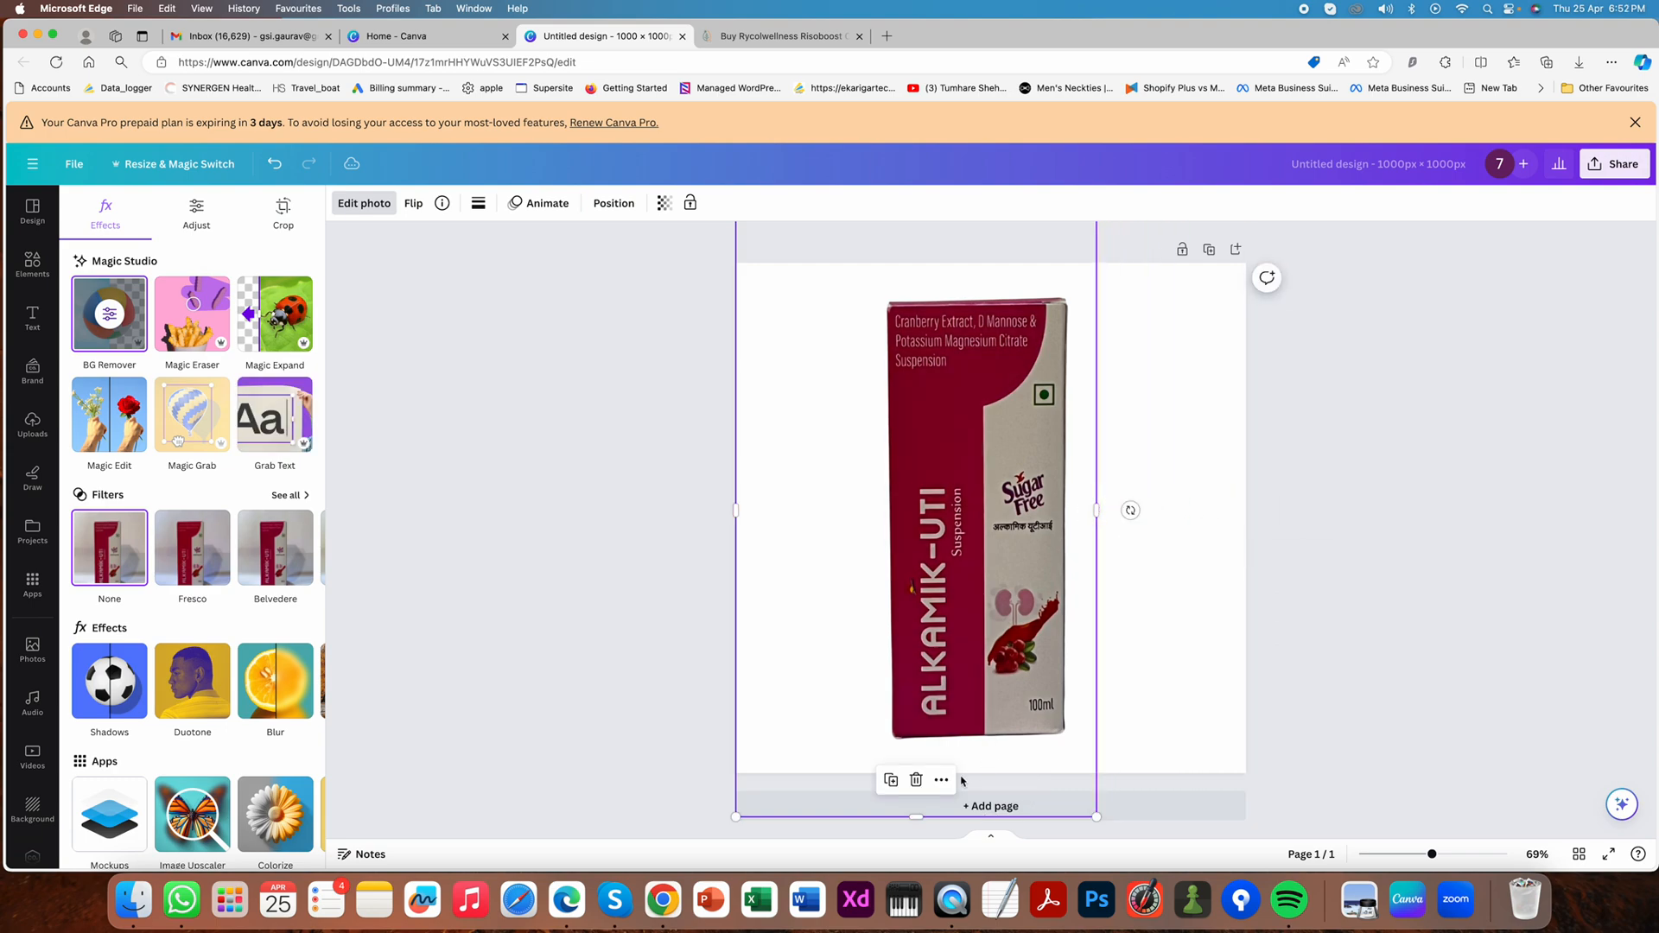
left_click_drag(914, 817, 914, 754)
left_click_drag(736, 479, 868, 480)
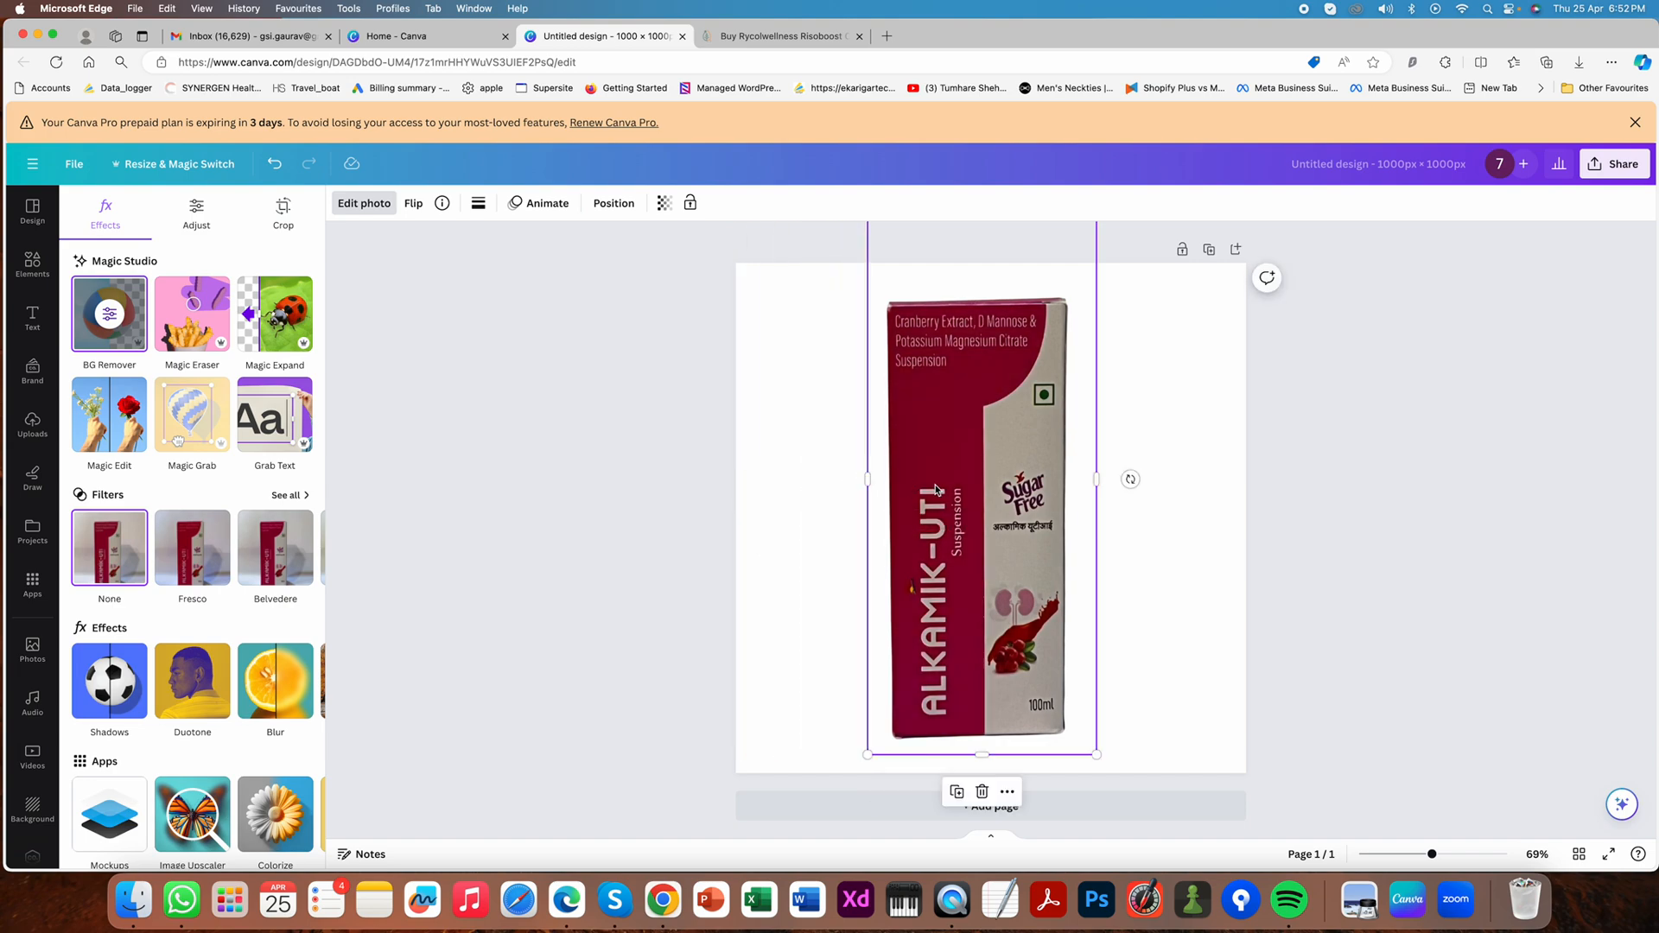
left_click(1178, 622)
left_click(1080, 739)
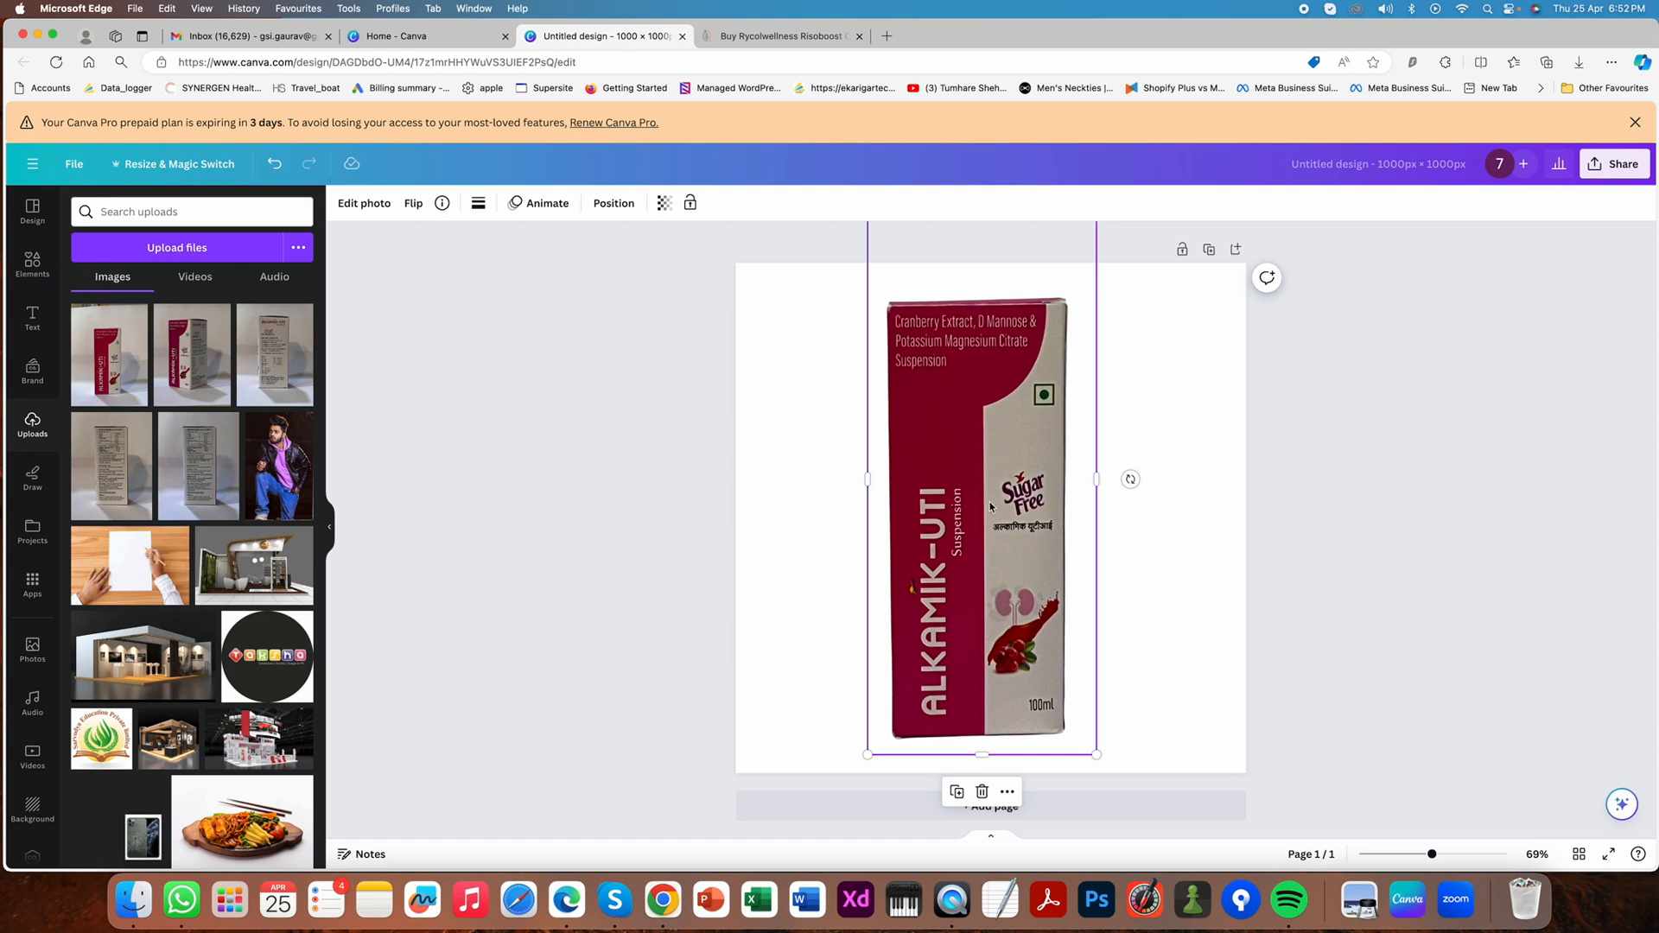
- Move the photo down to reach its upper edge, trim the empty area above the box, and move it back up
left_click_drag(991, 507, 998, 635)
left_click_drag(986, 346, 986, 429)
left_click_drag(1007, 540, 1018, 397)
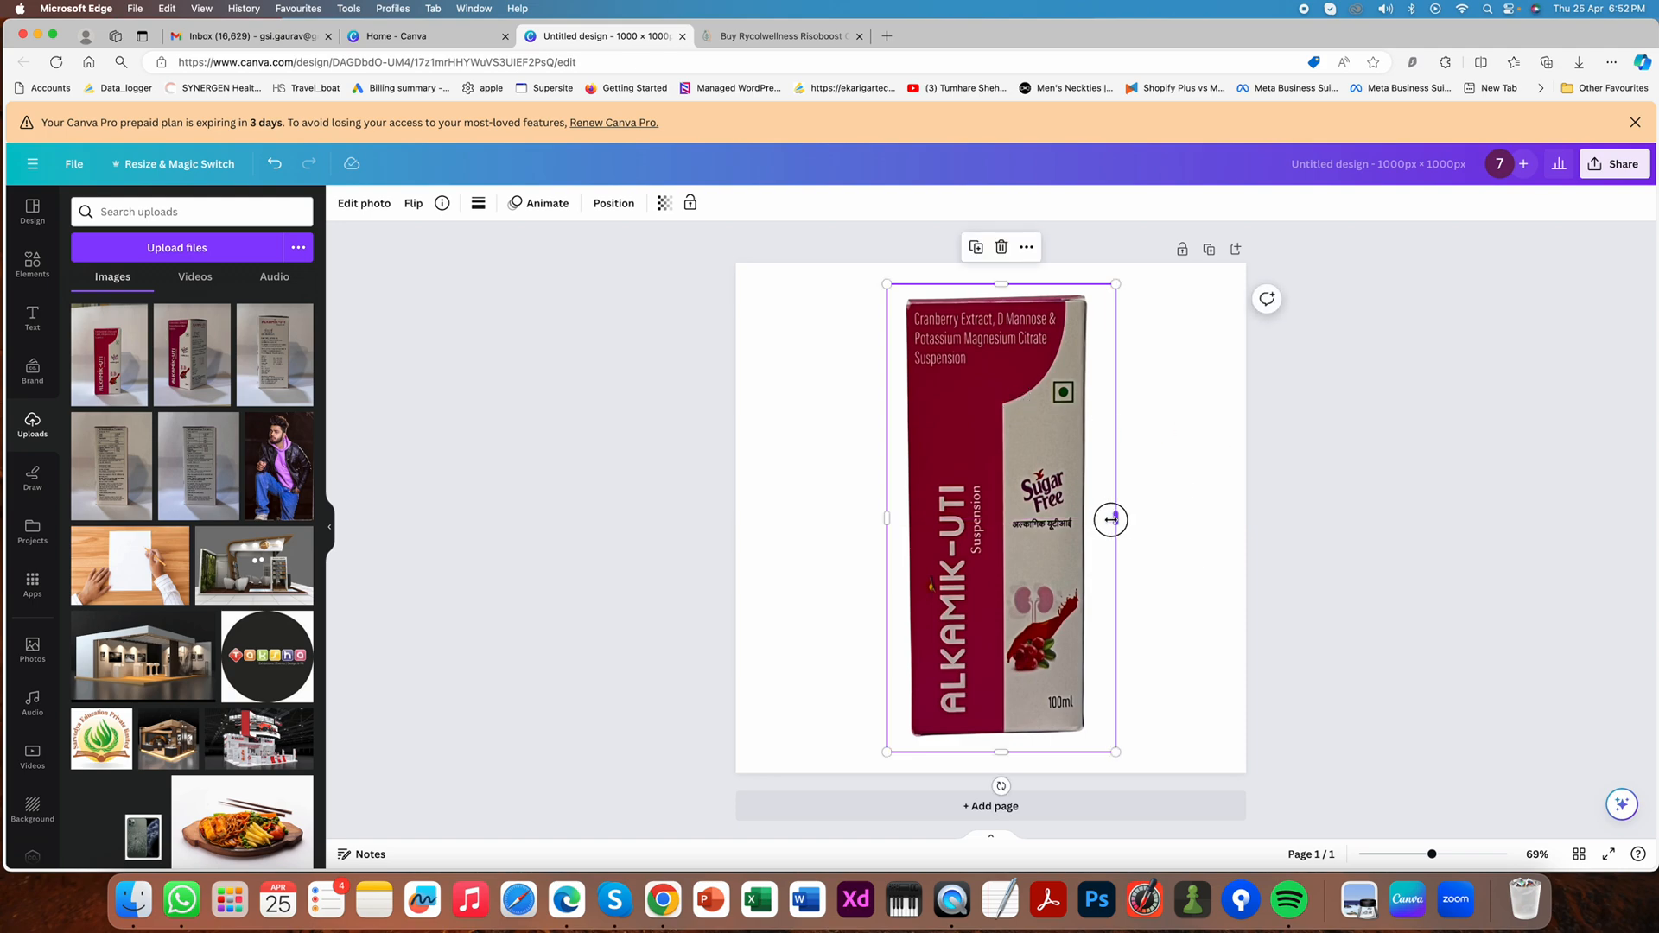
- Tighten the photo's crop on all four sides of the box and nudge the box slightly upward
left_click_drag(1115, 518, 1099, 518)
left_click_drag(887, 518, 891, 518)
left_click_drag(998, 753, 996, 734)
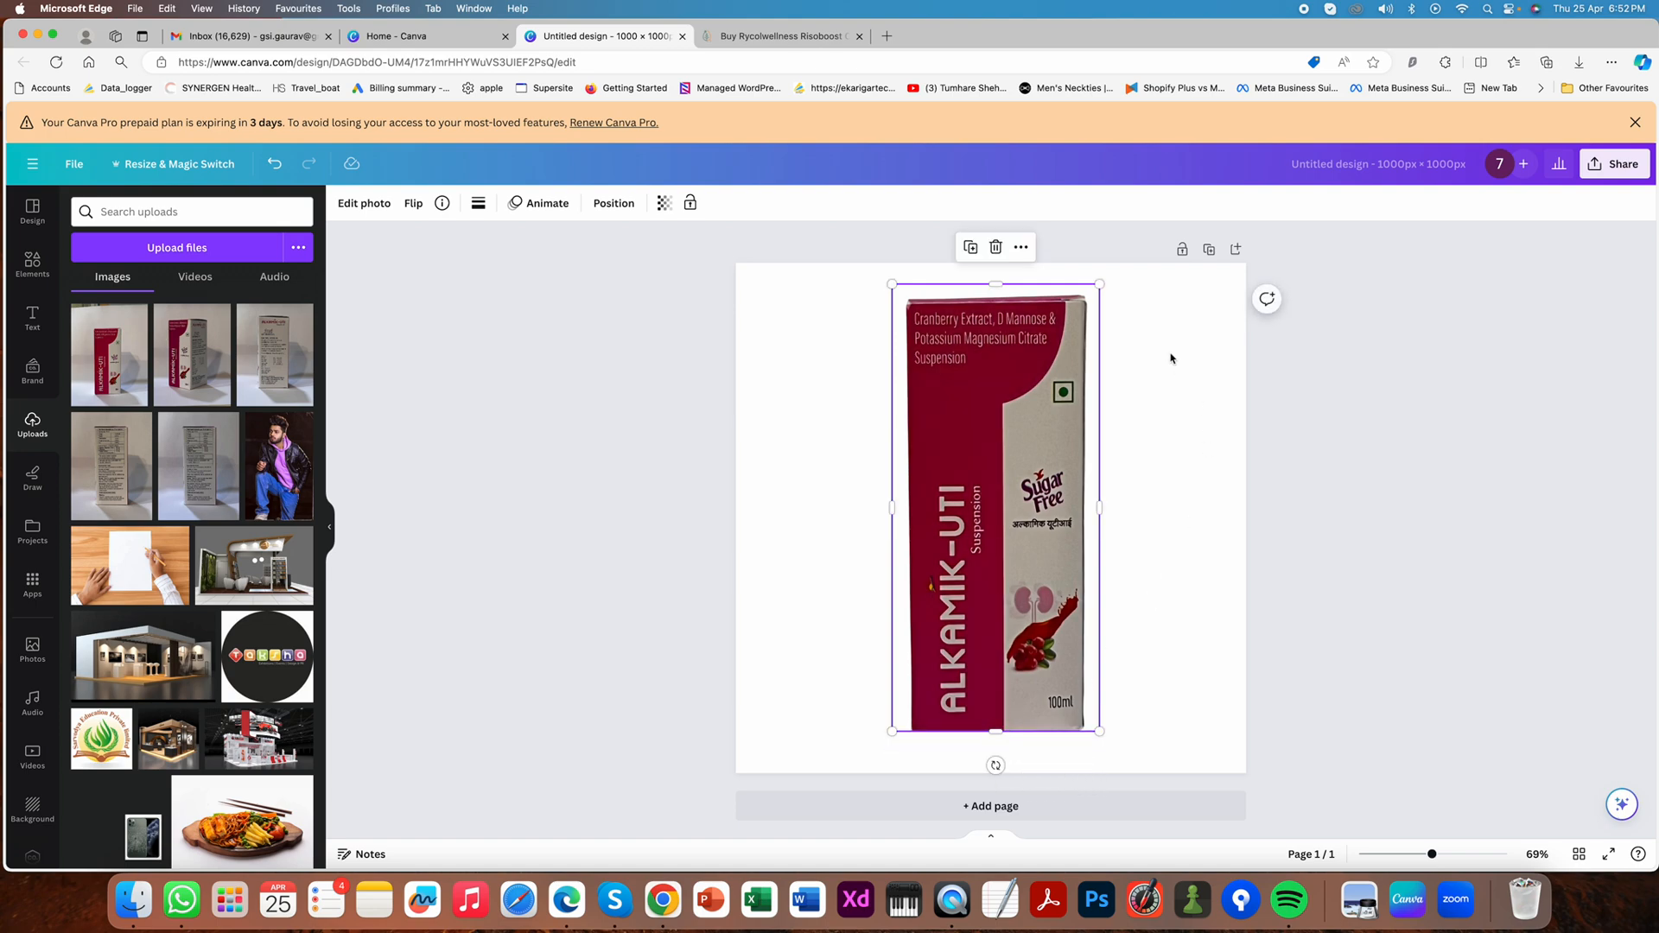
left_click_drag(994, 292, 995, 299)
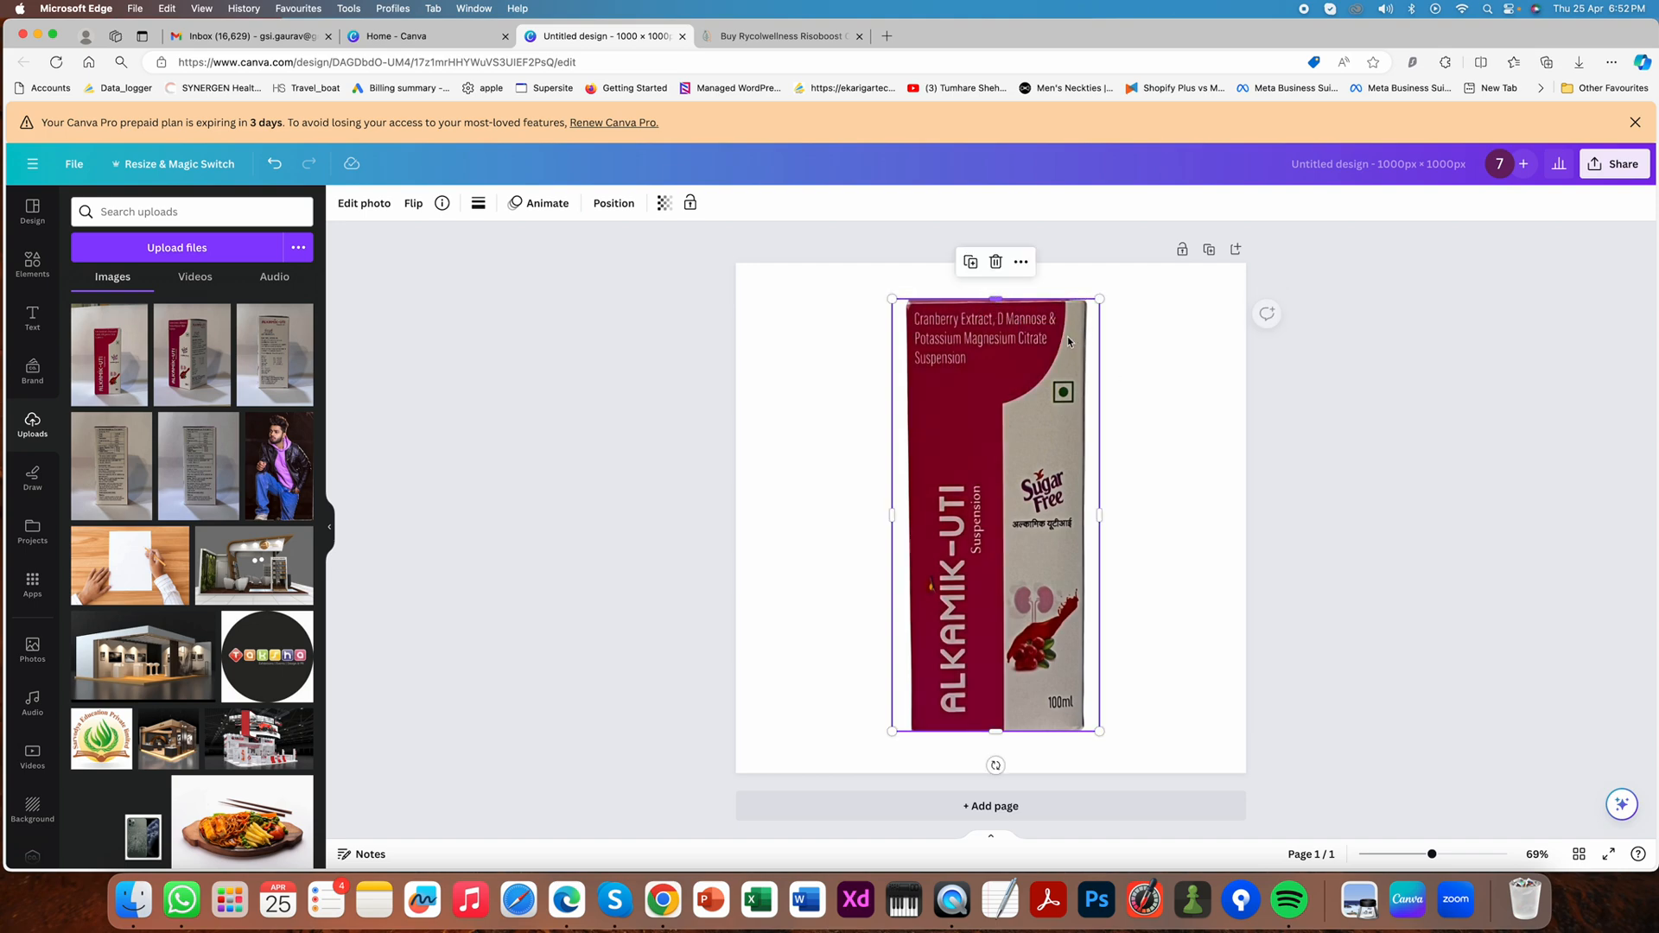
left_click(1151, 525)
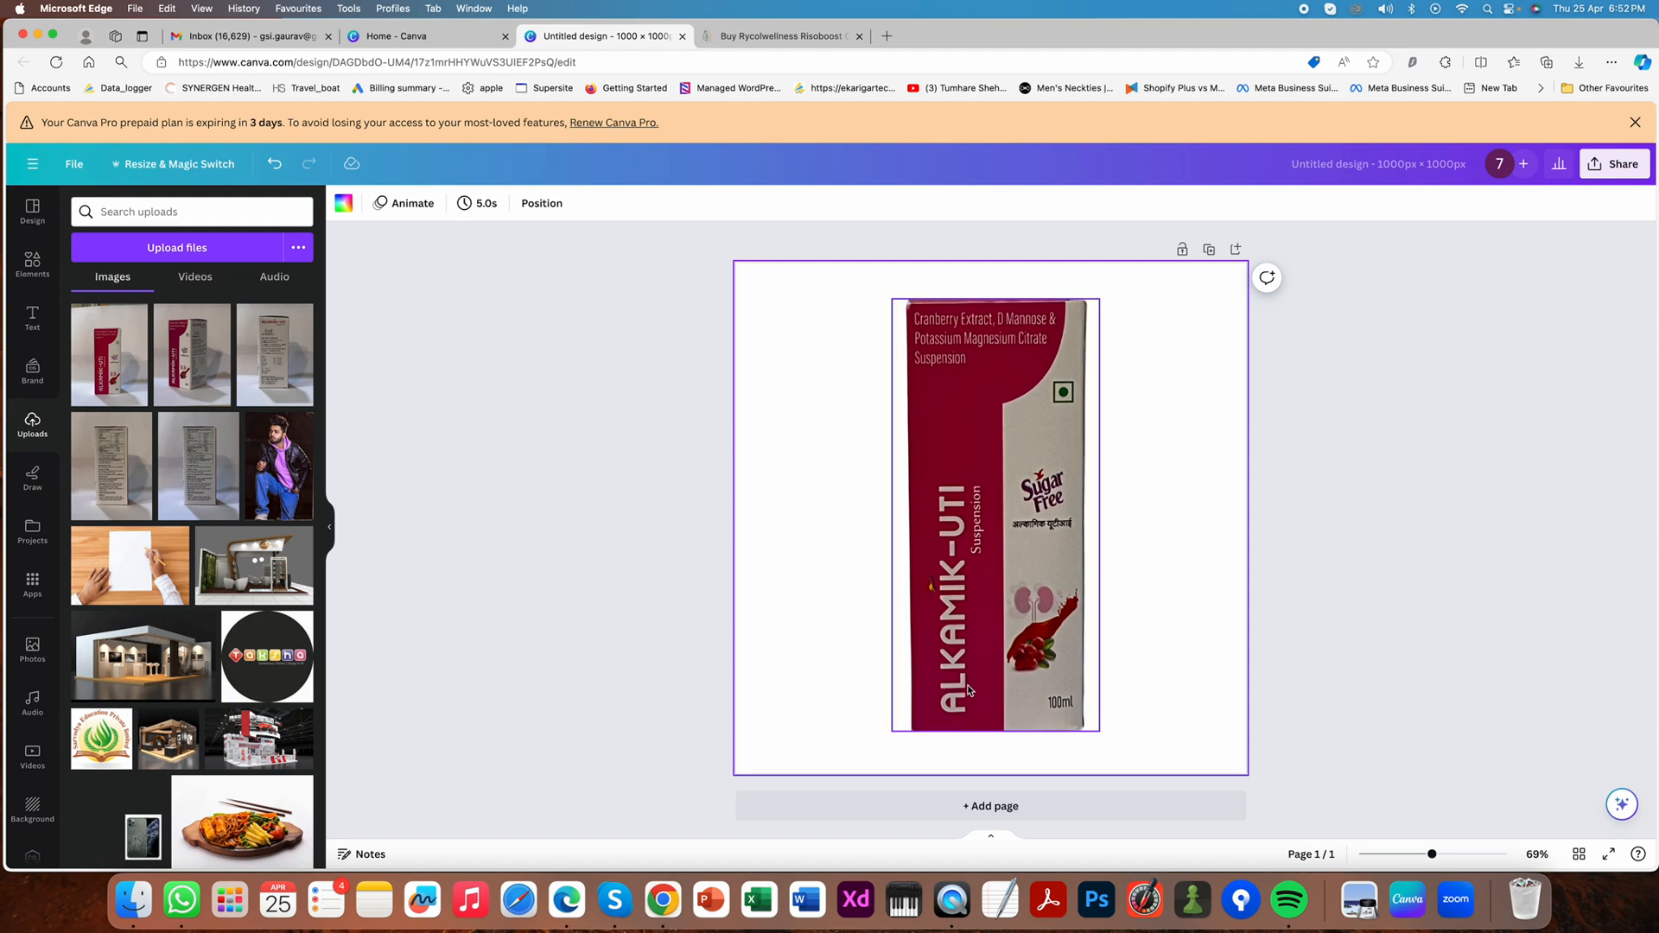
left_click_drag(981, 681, 980, 677)
left_click(606, 530)
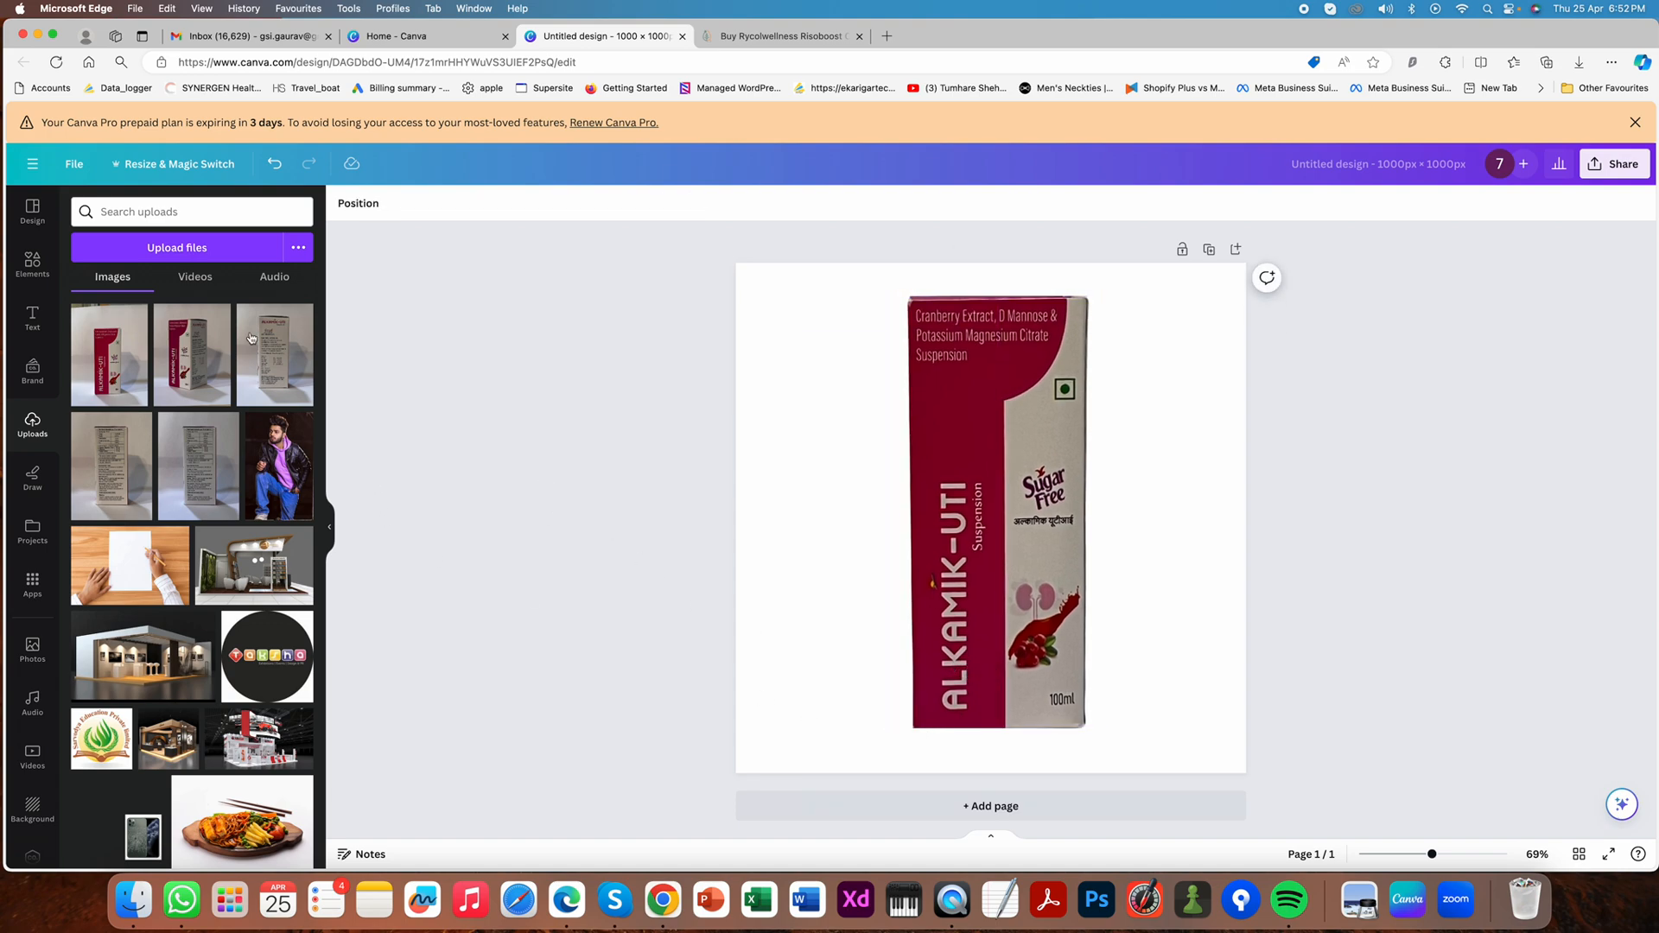
- Search the elements for "black blur" and place the soft black oval graphic across the base of the box
left_click(32, 263)
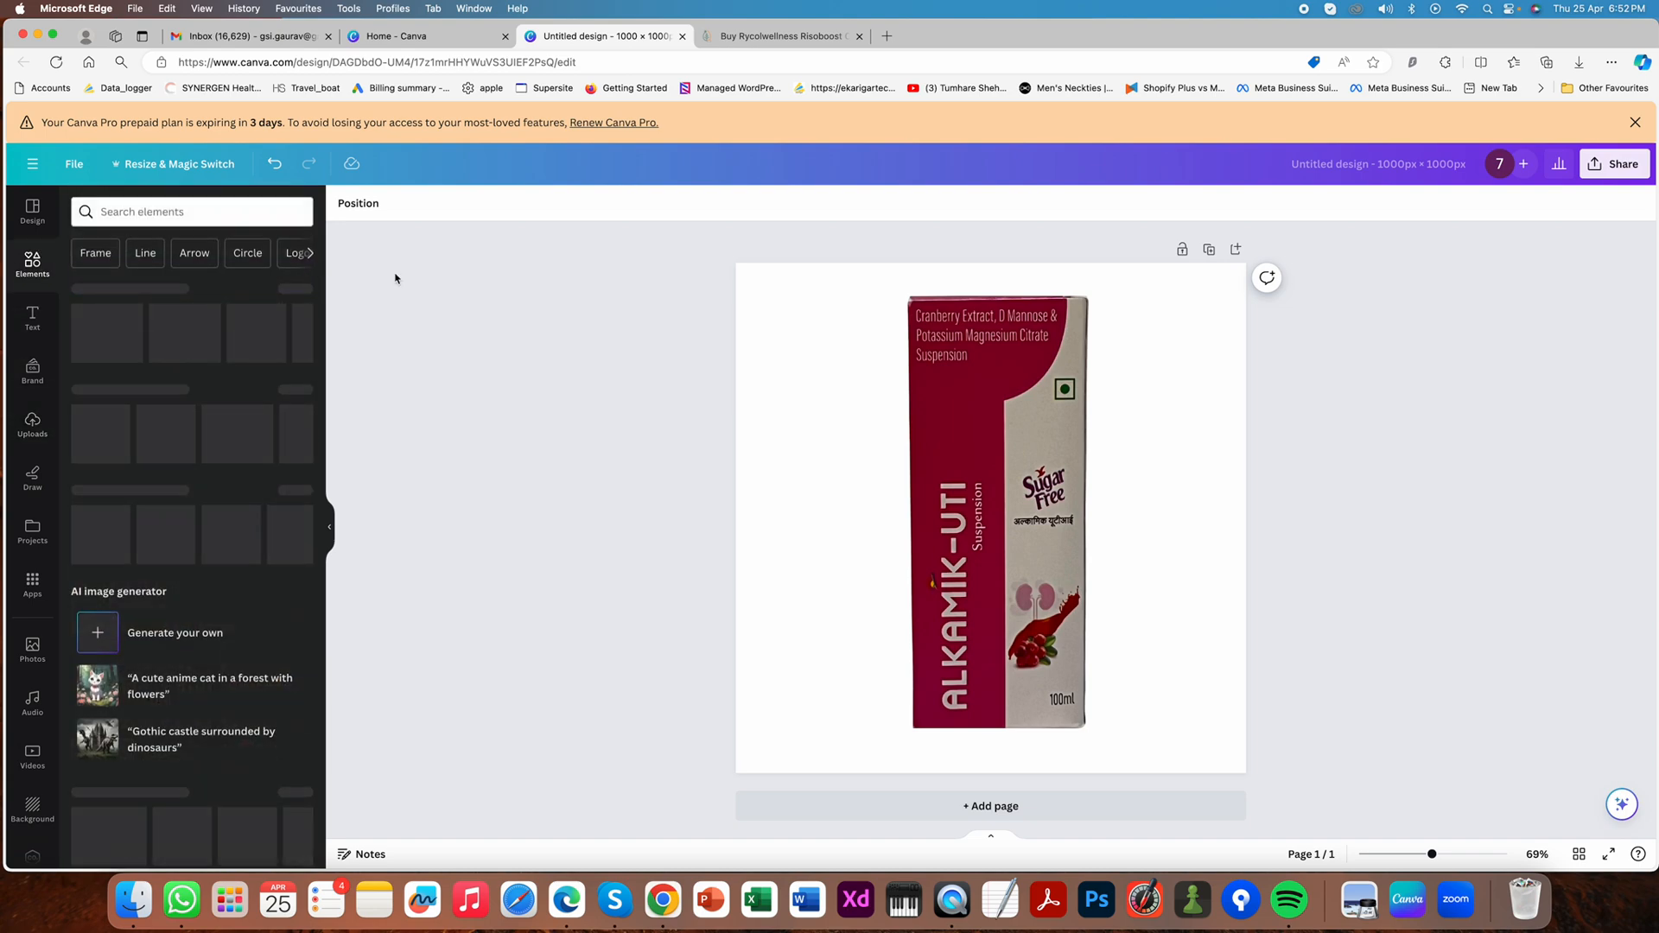
left_click(171, 216)
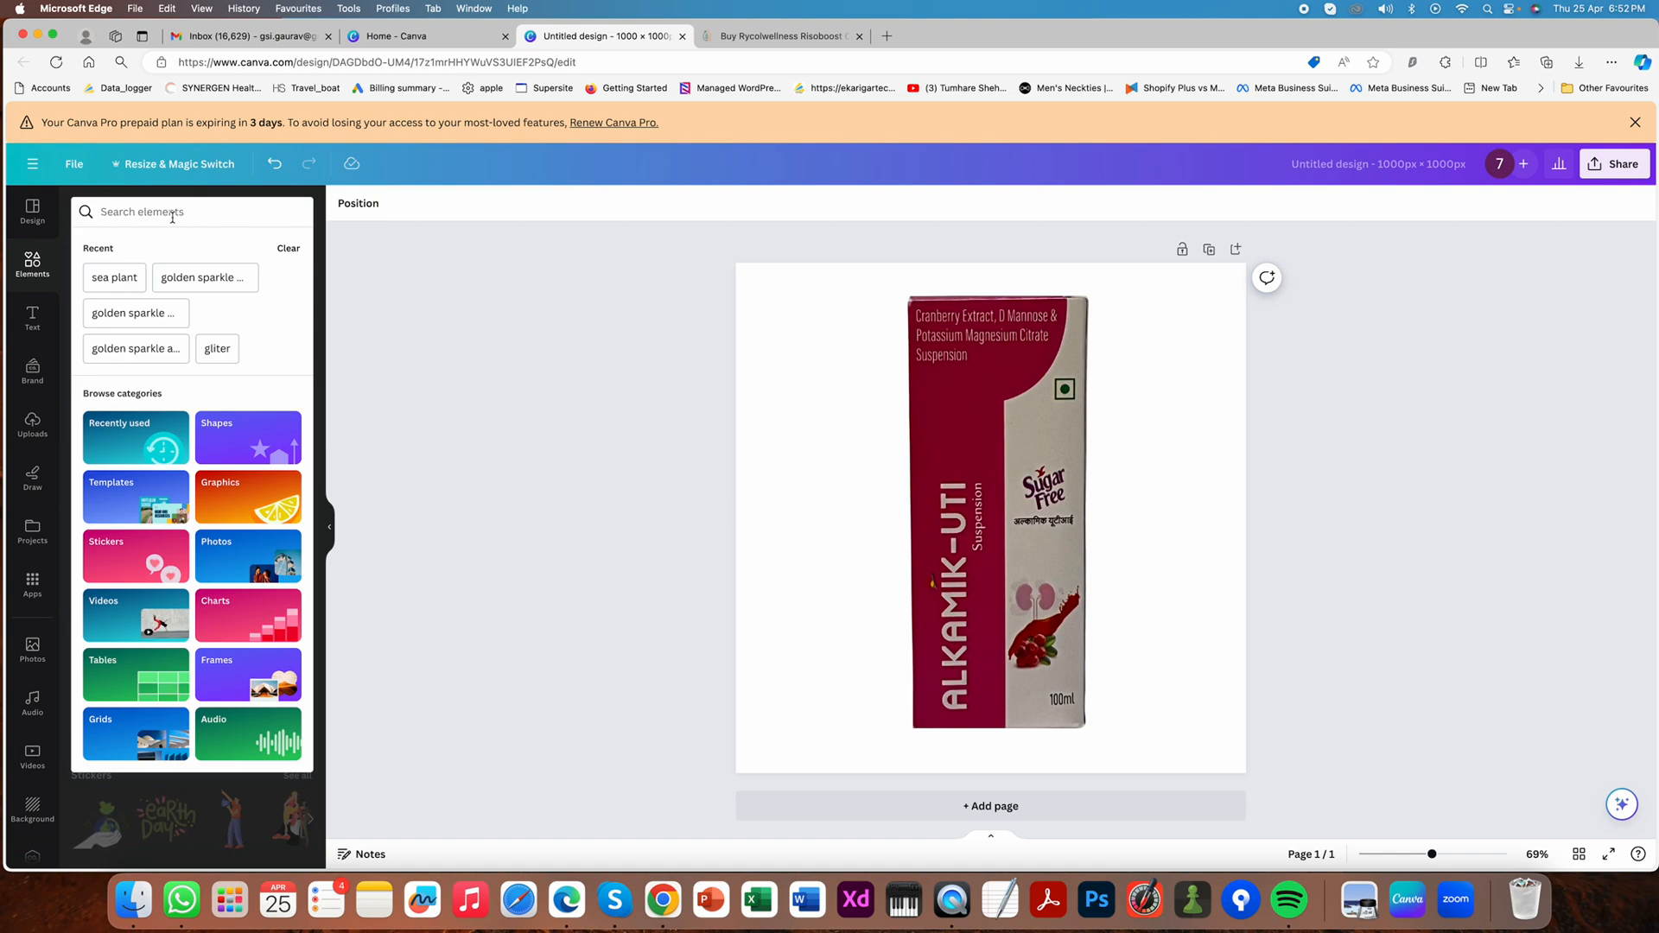
type("bl")
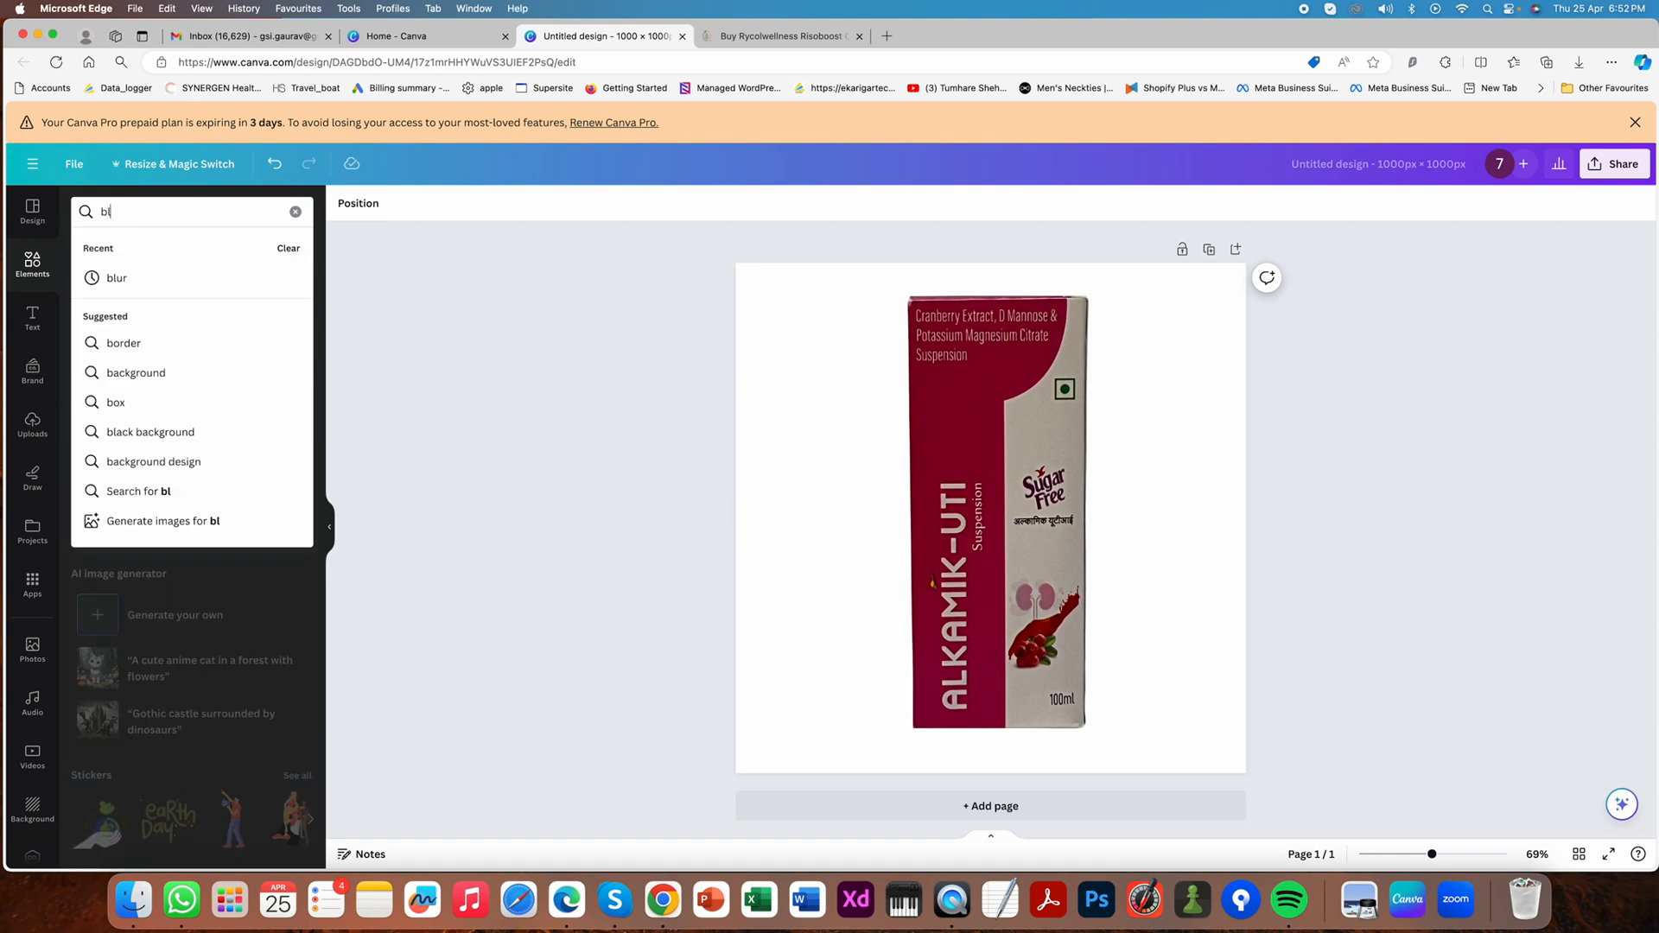
type("ack blurr\\")
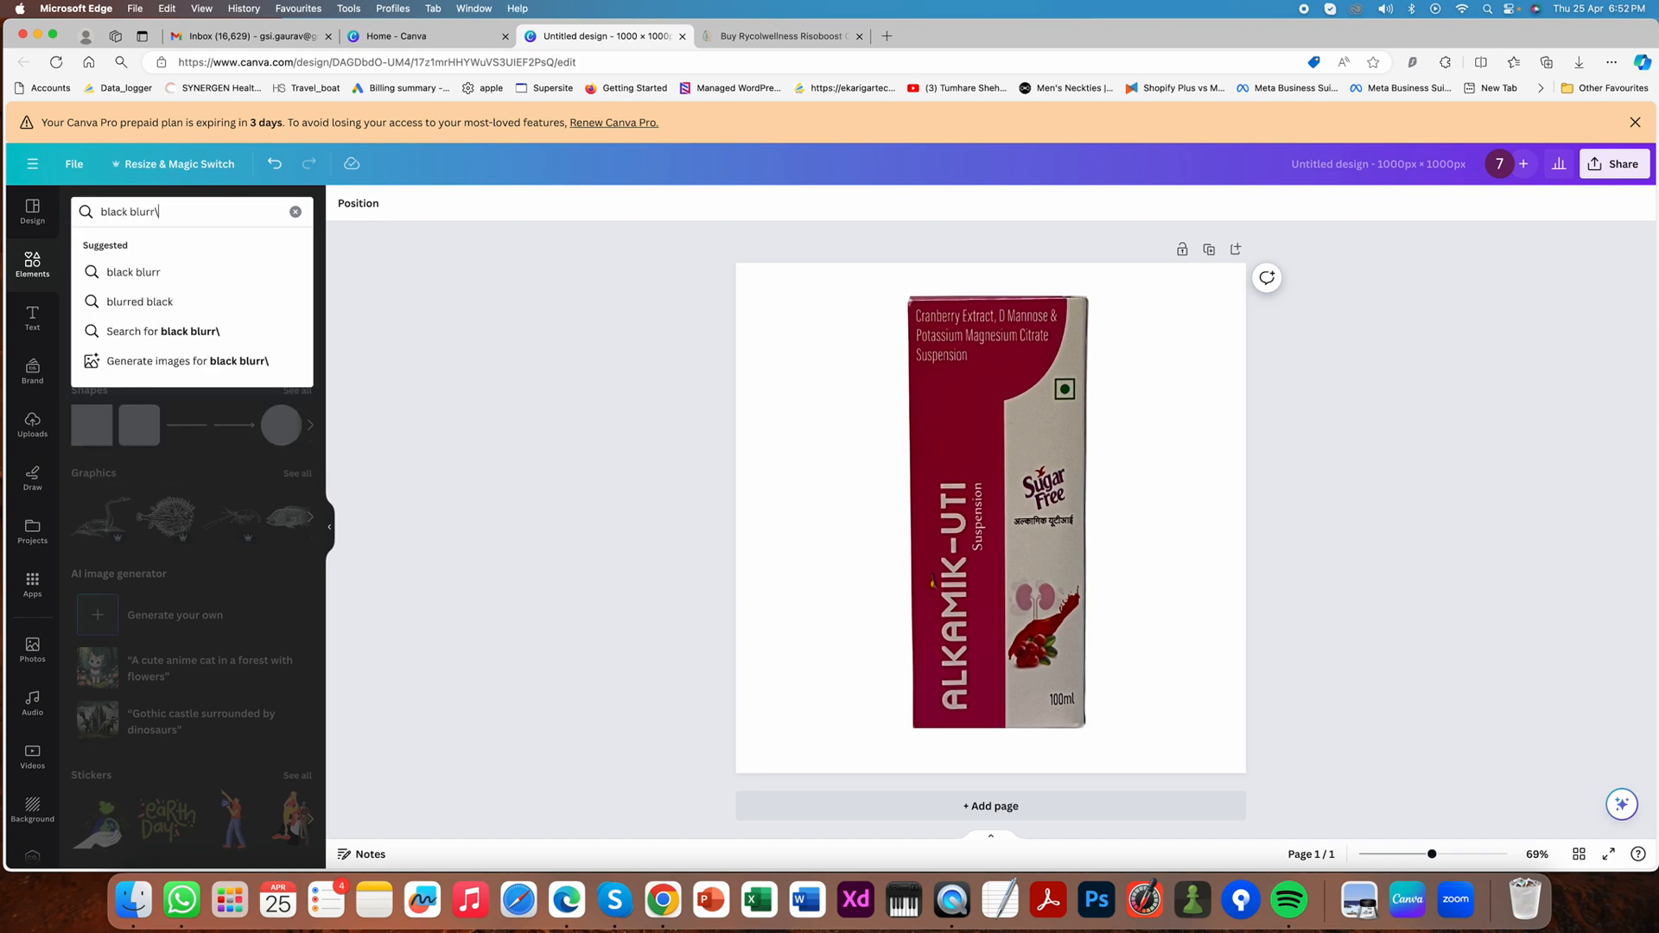
key("Return")
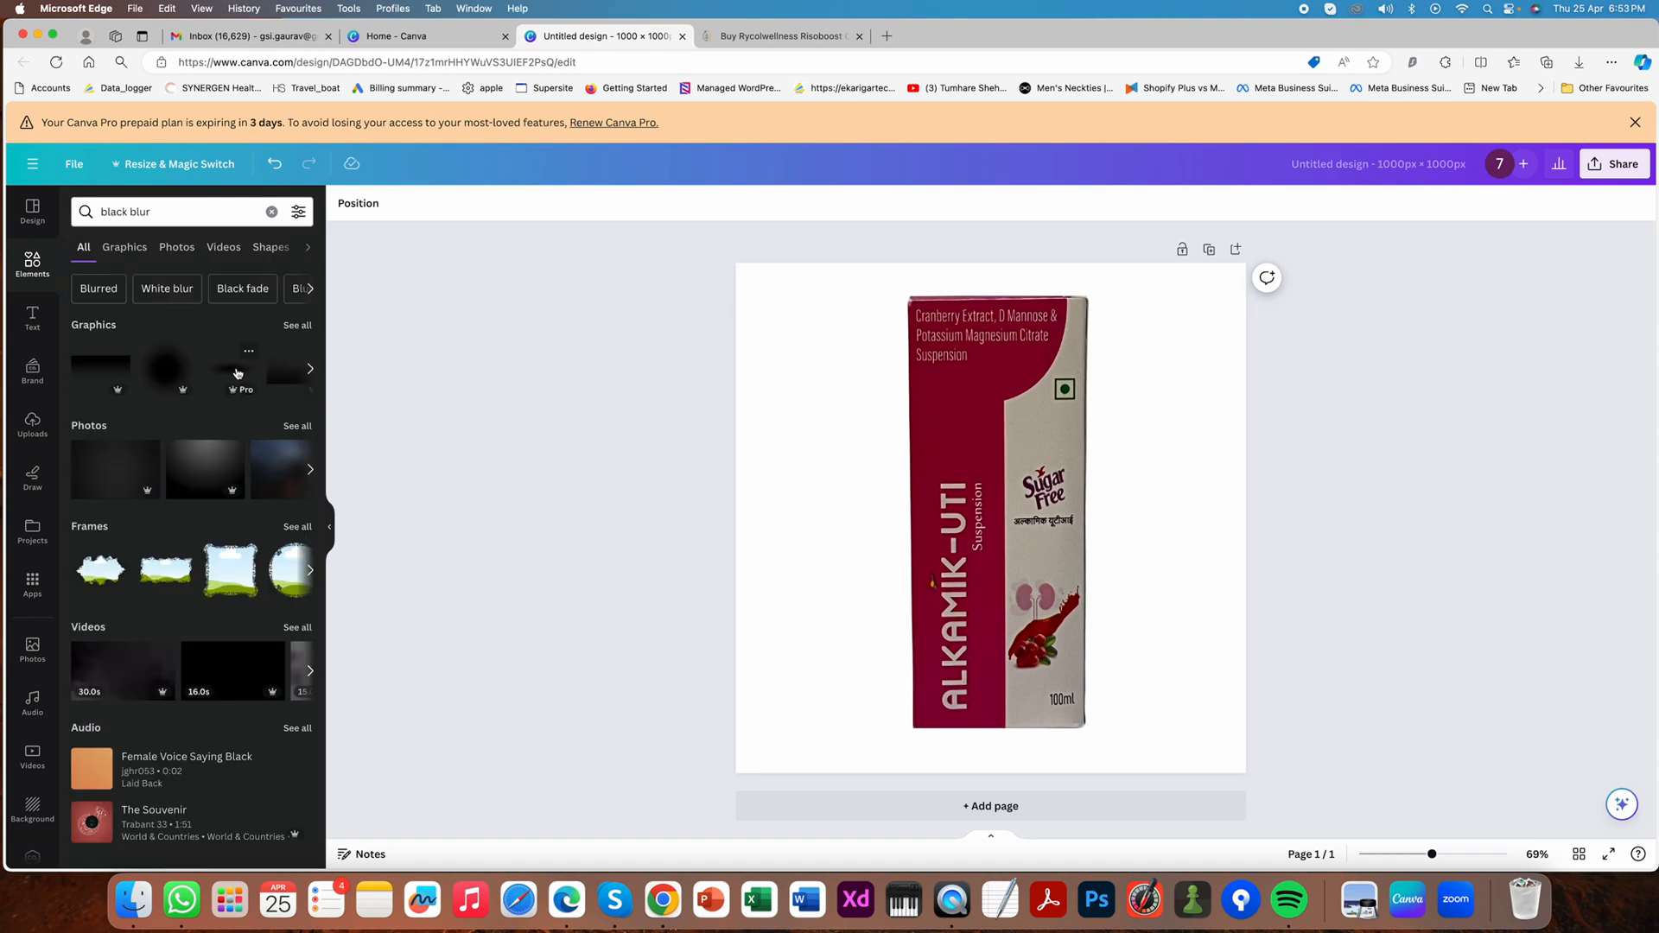
left_click(237, 373)
left_click_drag(1046, 532, 1028, 722)
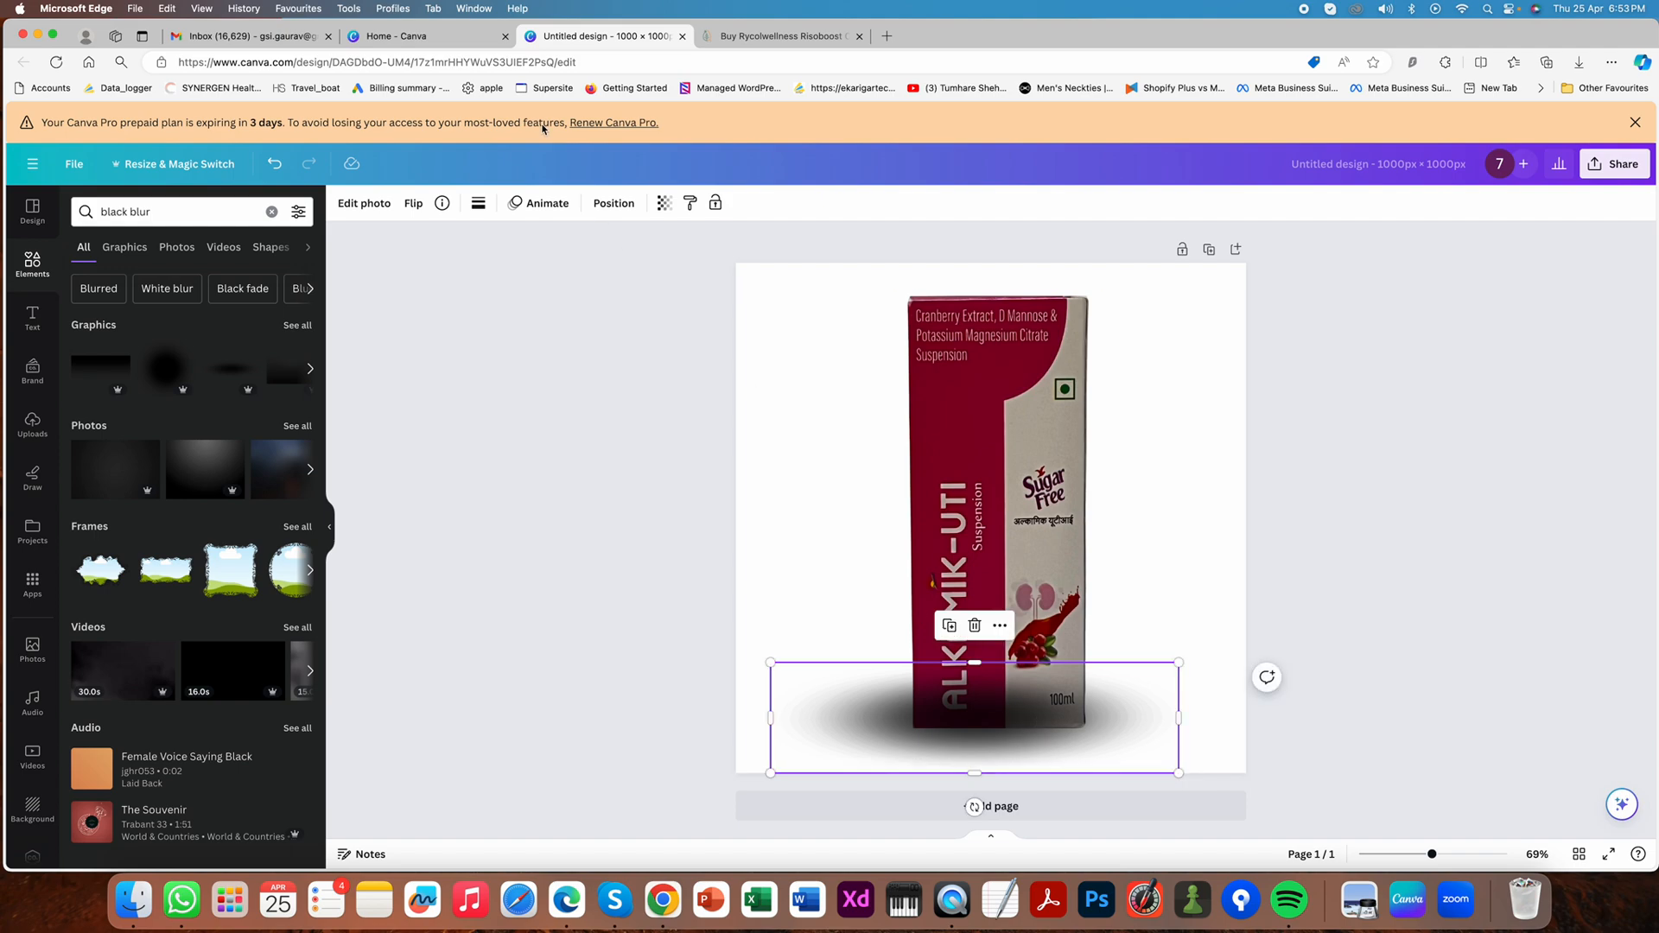
- Send the black blur graphic behind the box so it acts as a ground shadow
left_click(616, 214)
left_click(249, 242)
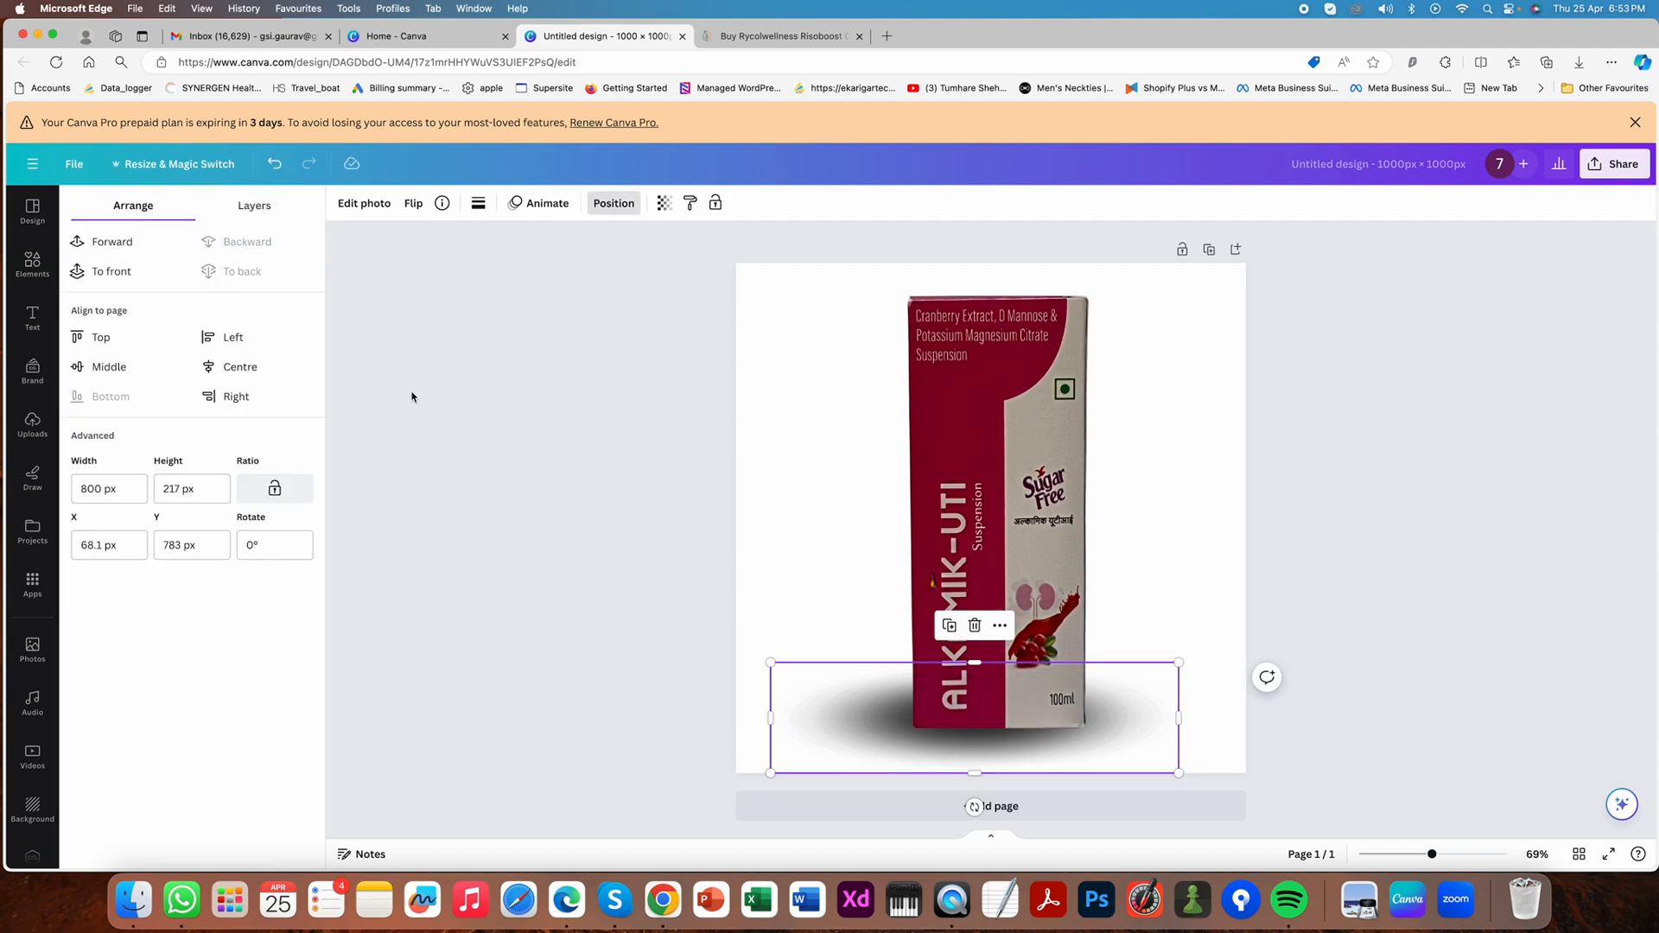
left_click(876, 704)
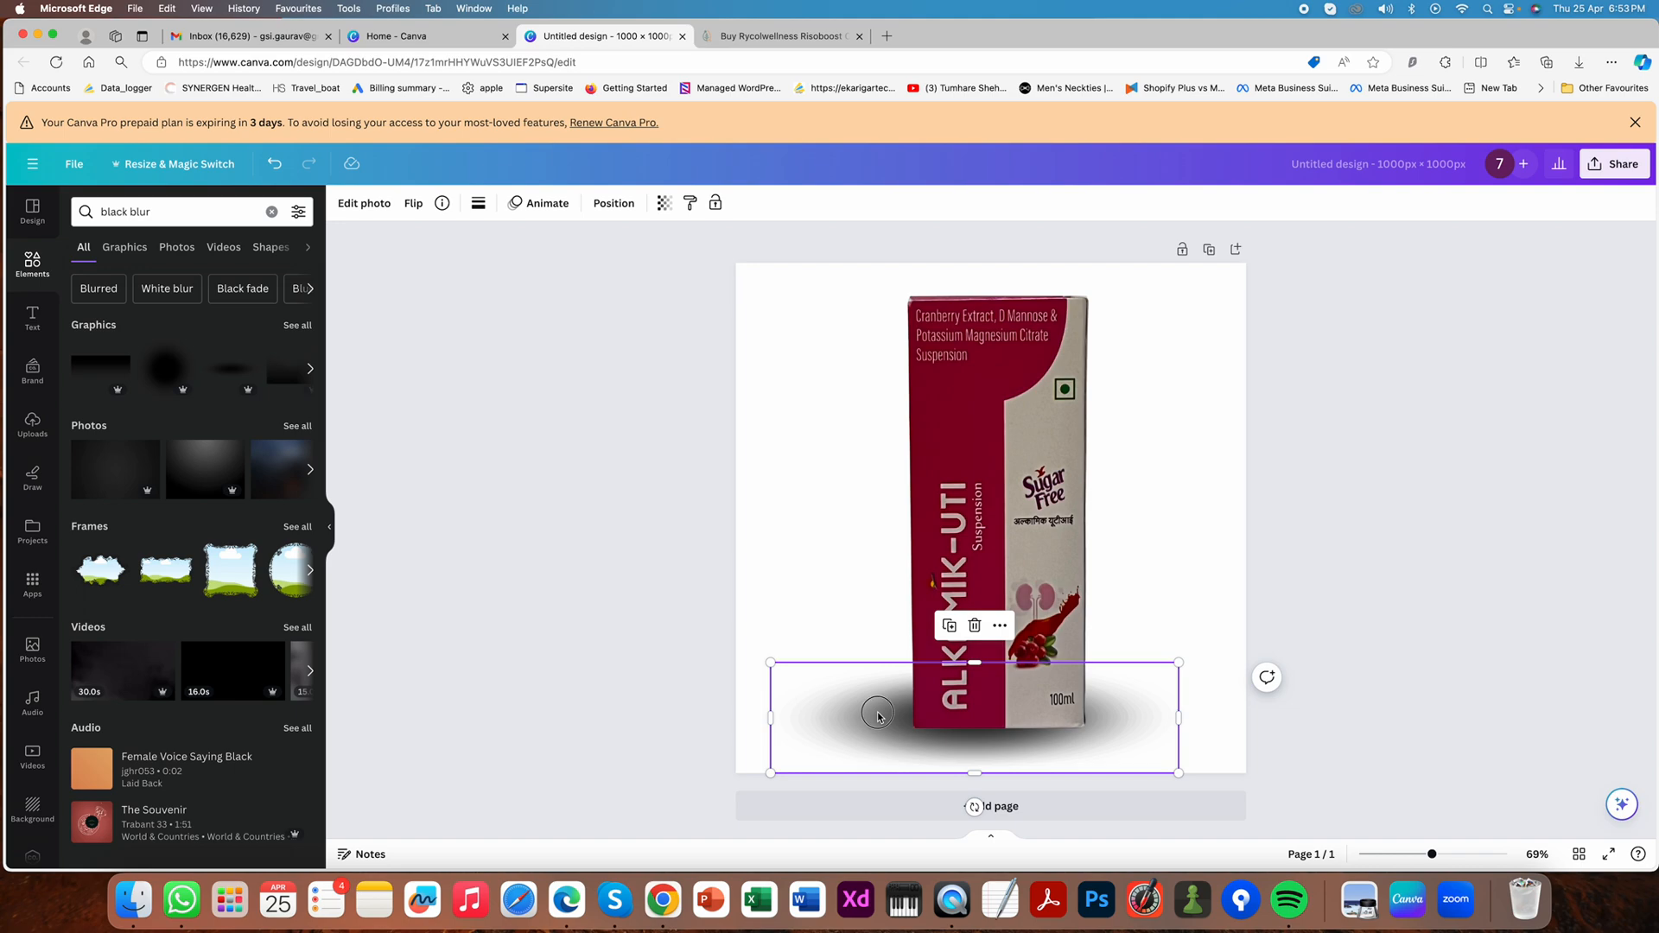
left_click(622, 548)
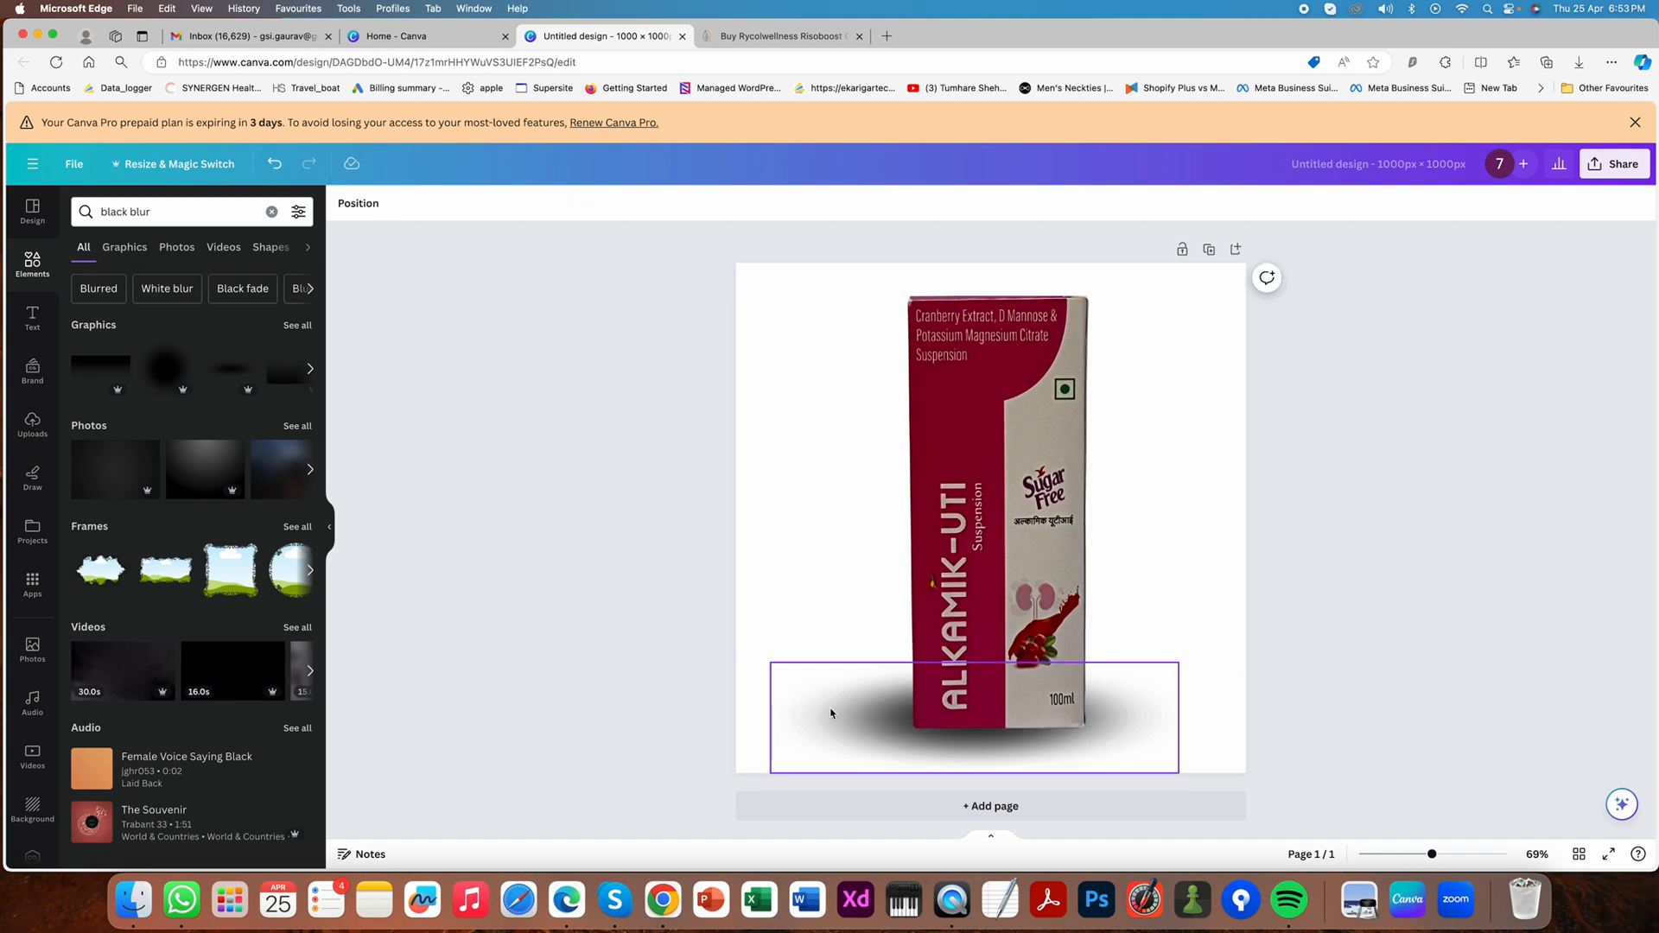
- Raise the shadow slightly and centre it horizontally on the page behind the box's base
left_click_drag(874, 729, 893, 712)
left_click(669, 641)
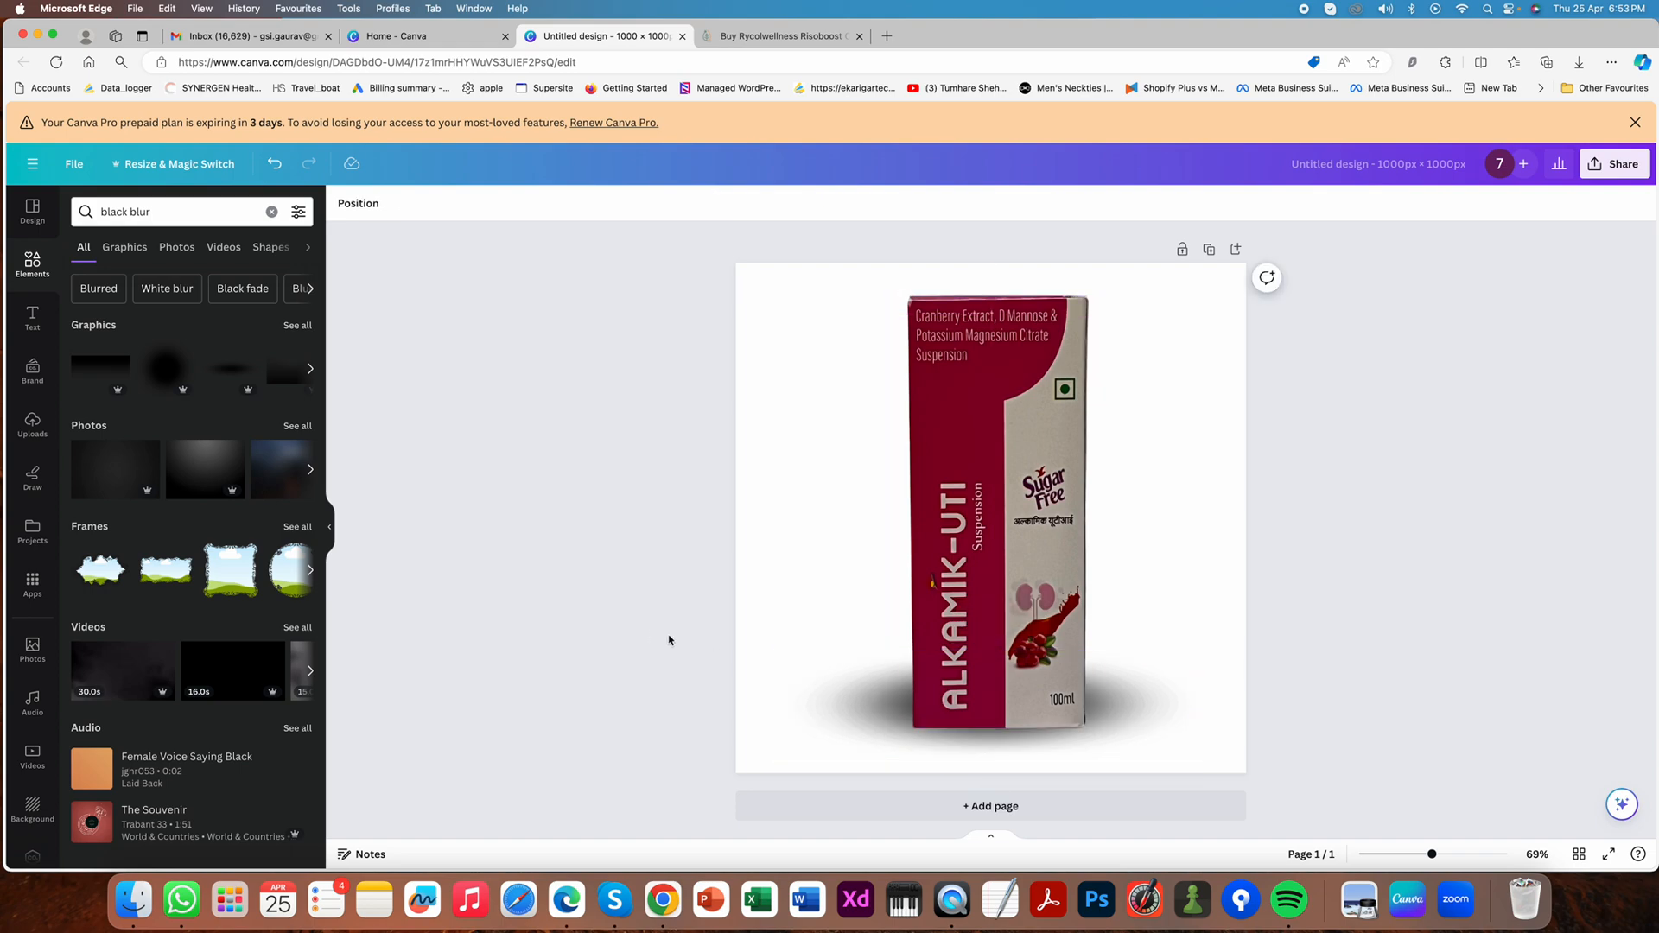
left_click(1131, 721)
left_click_drag(1129, 718, 1168, 707)
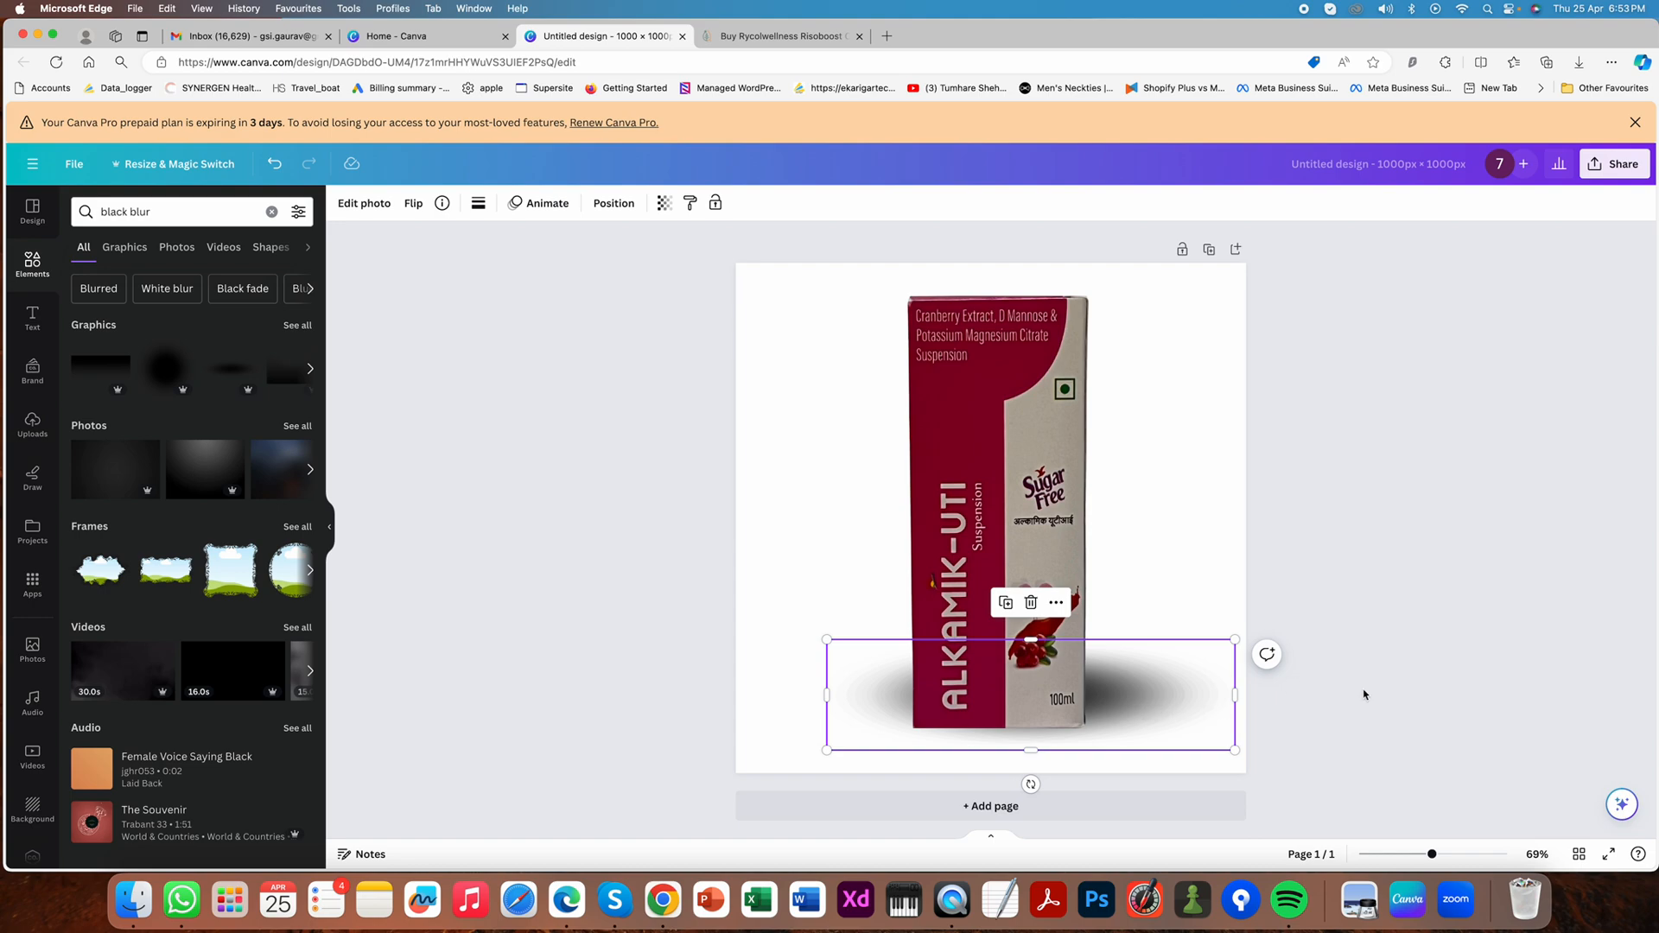
left_click_drag(1167, 709, 1128, 716)
- Make the shadow partly transparent and nudge the box to the page's horizontal centre
left_click(664, 203)
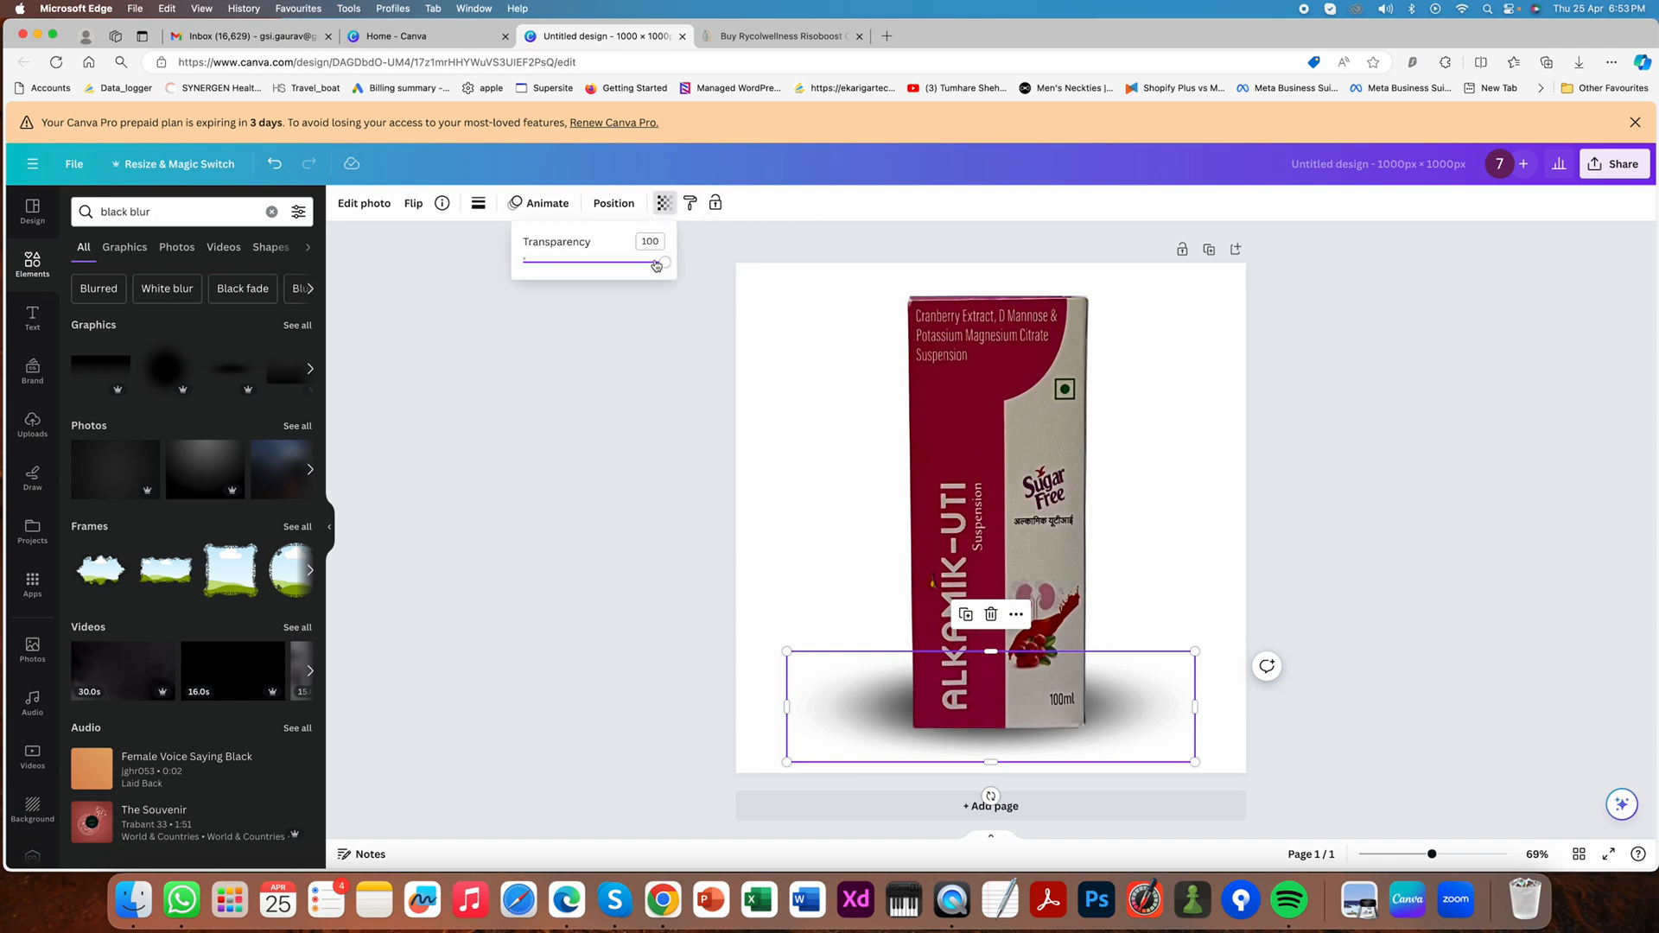
left_click_drag(655, 261, 631, 265)
left_click(550, 480)
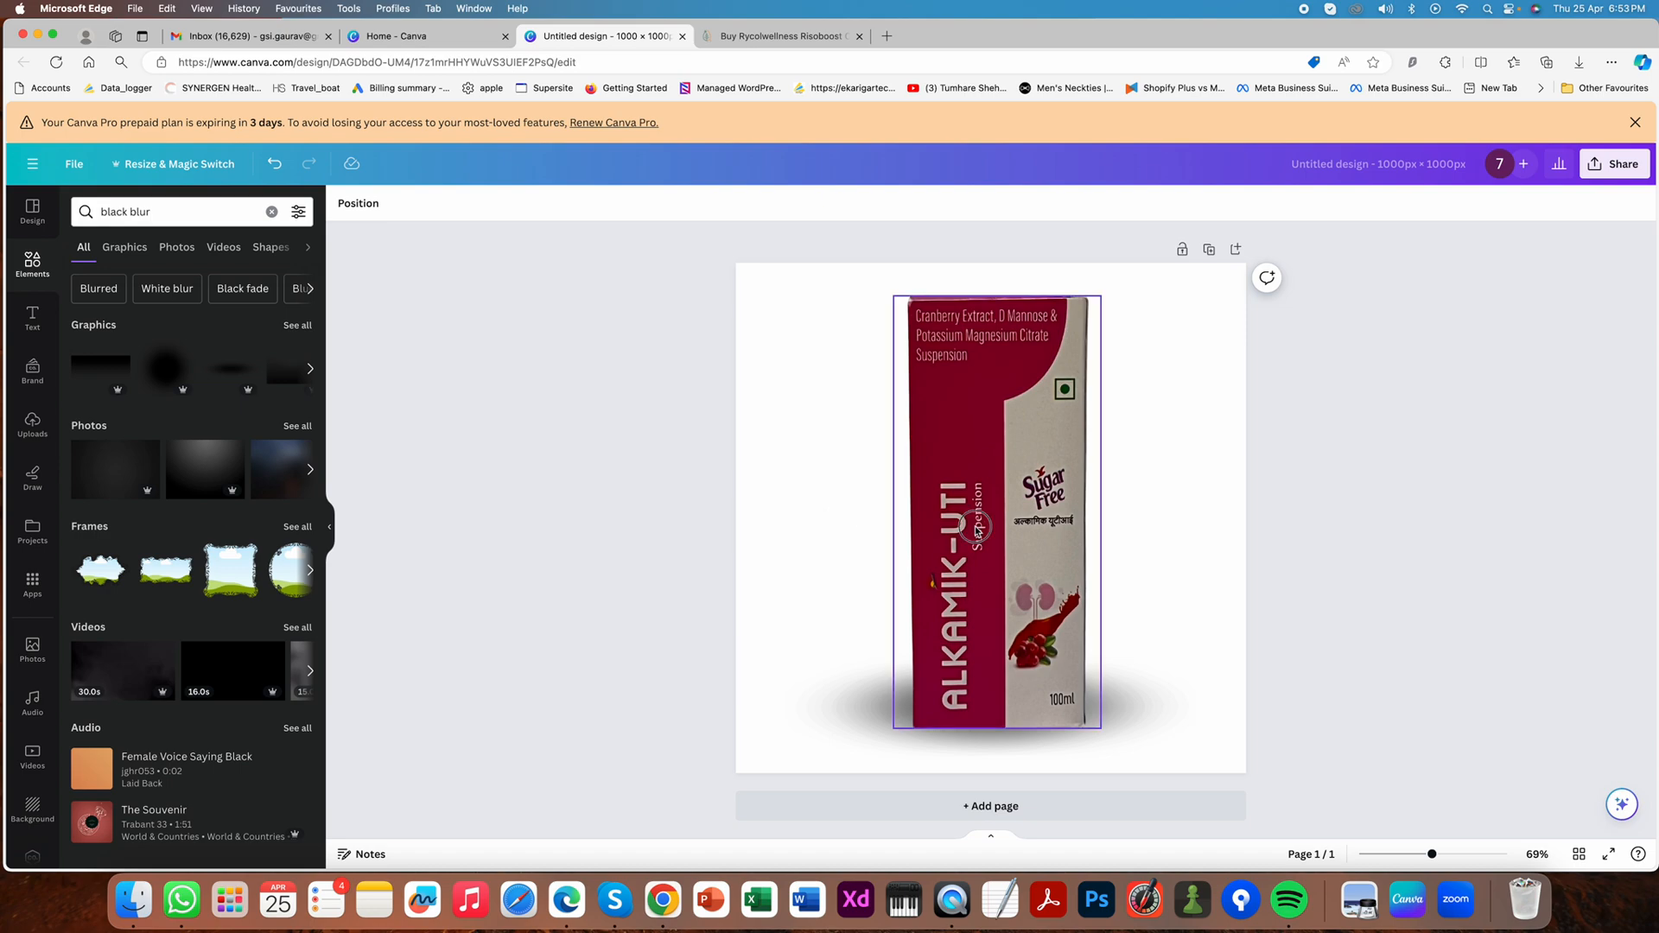
left_click_drag(974, 527, 968, 527)
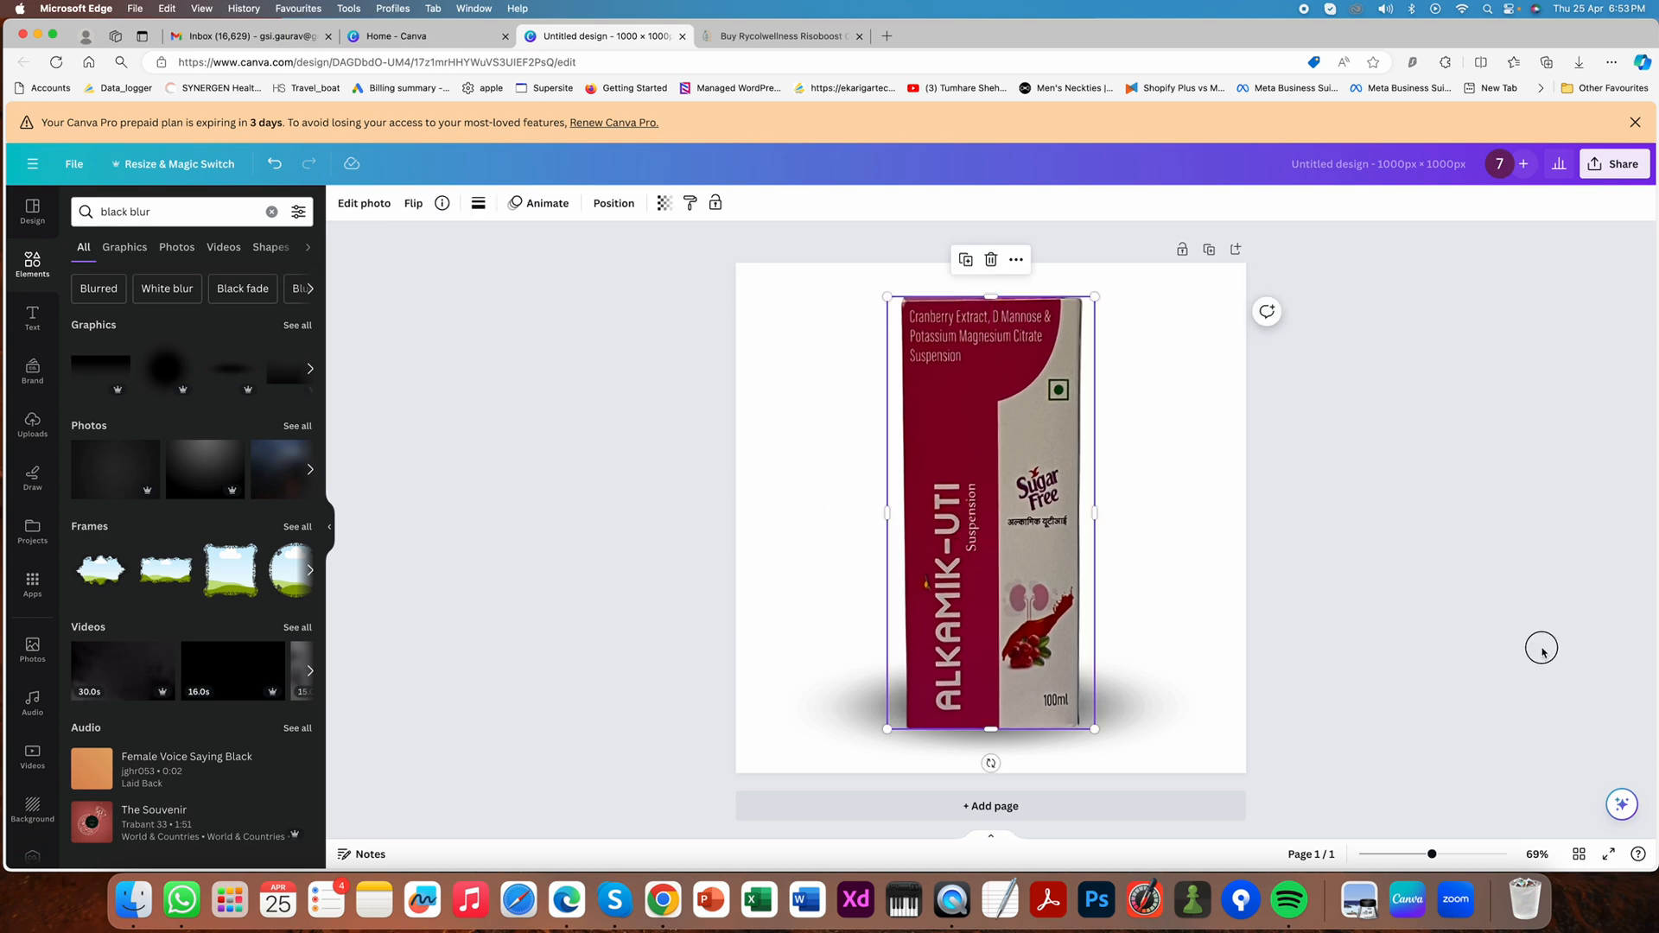
left_click(1537, 648)
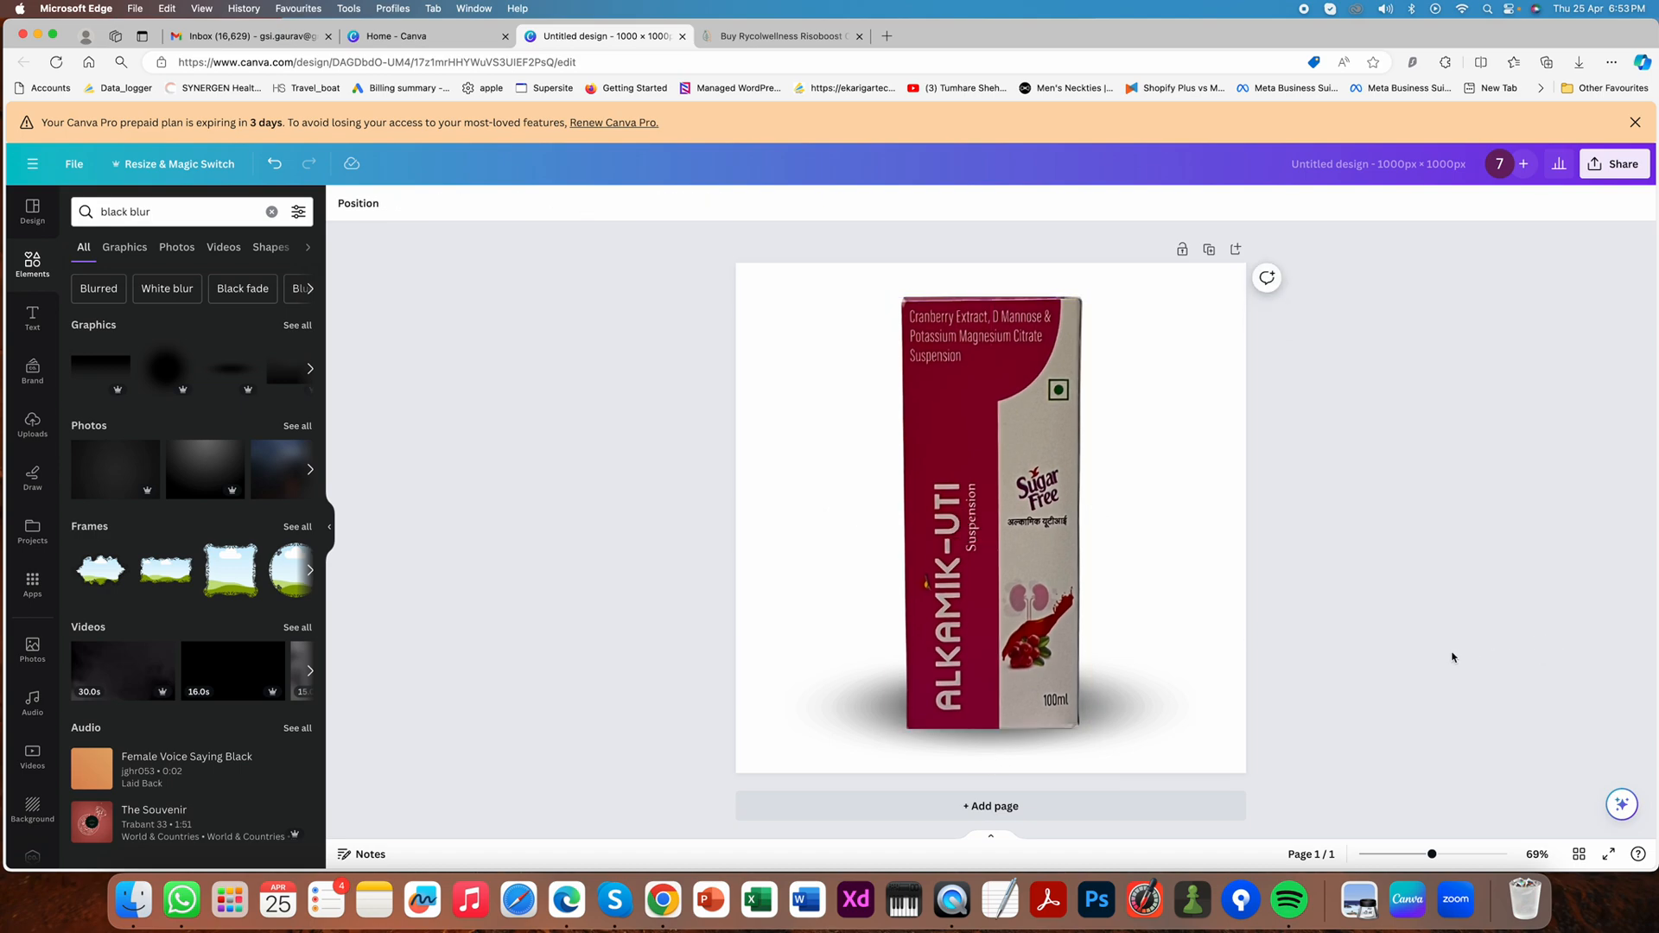
- Scale the shadow down and shift it to fall mainly on the left side of the box's base
left_click(1005, 752)
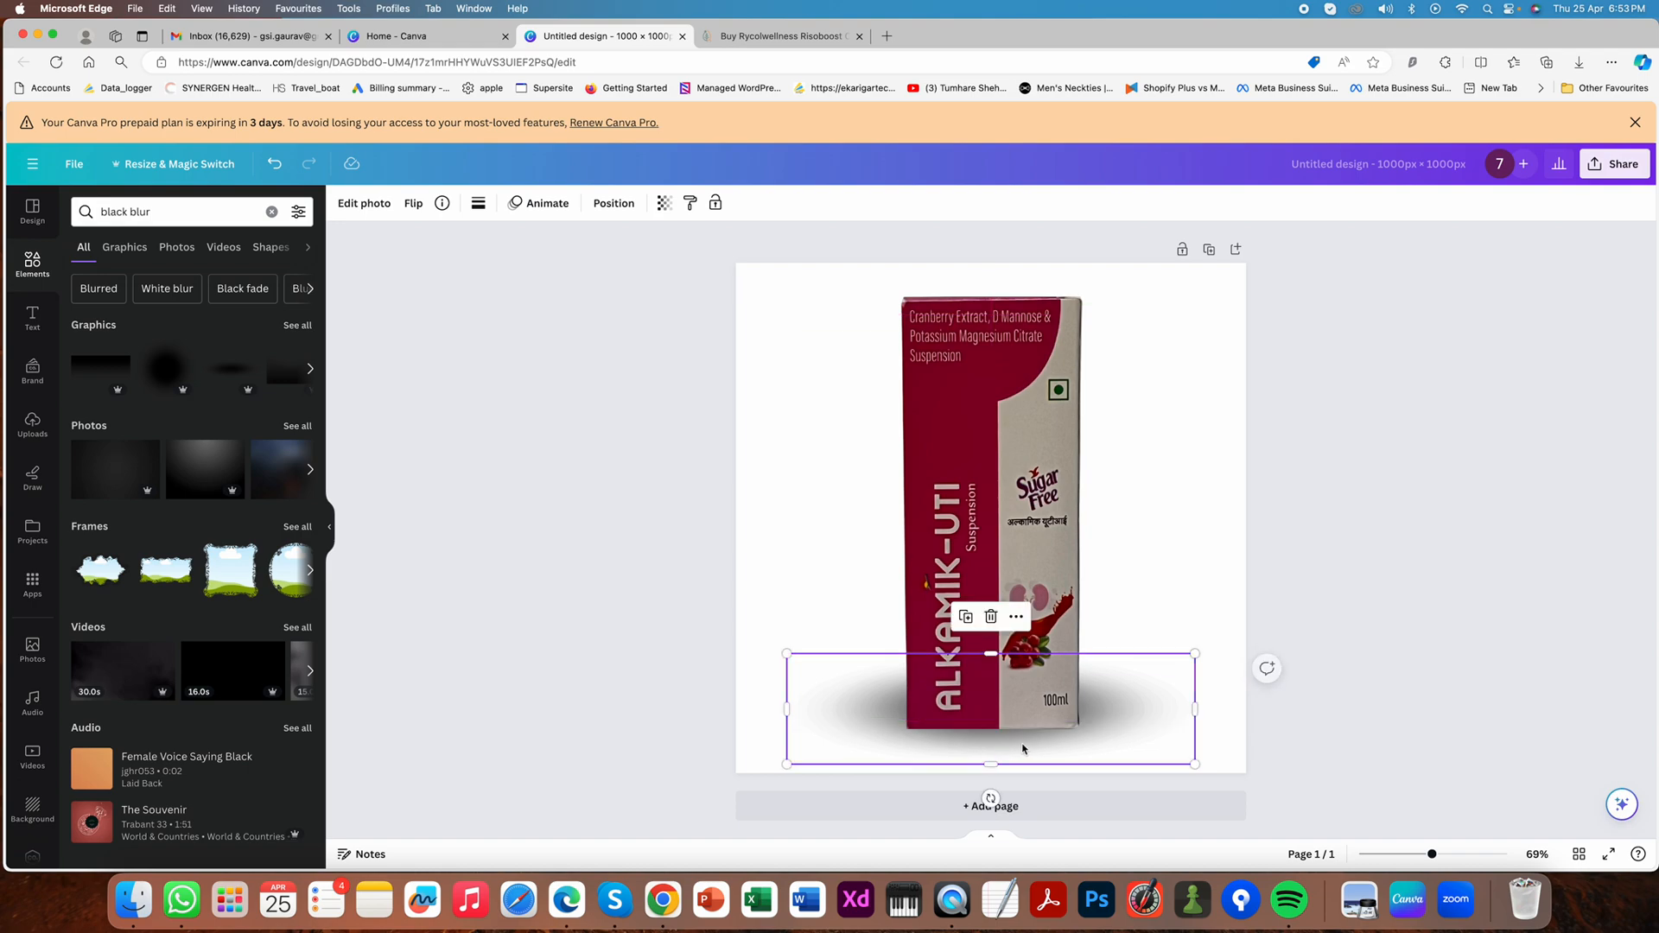
left_click_drag(1197, 767, 1100, 726)
mouse_move(878, 680)
left_mouse_down()
mouse_move(862, 712)
mouse_move(874, 697)
mouse_move(838, 693)
mouse_move(861, 698)
left_mouse_up()
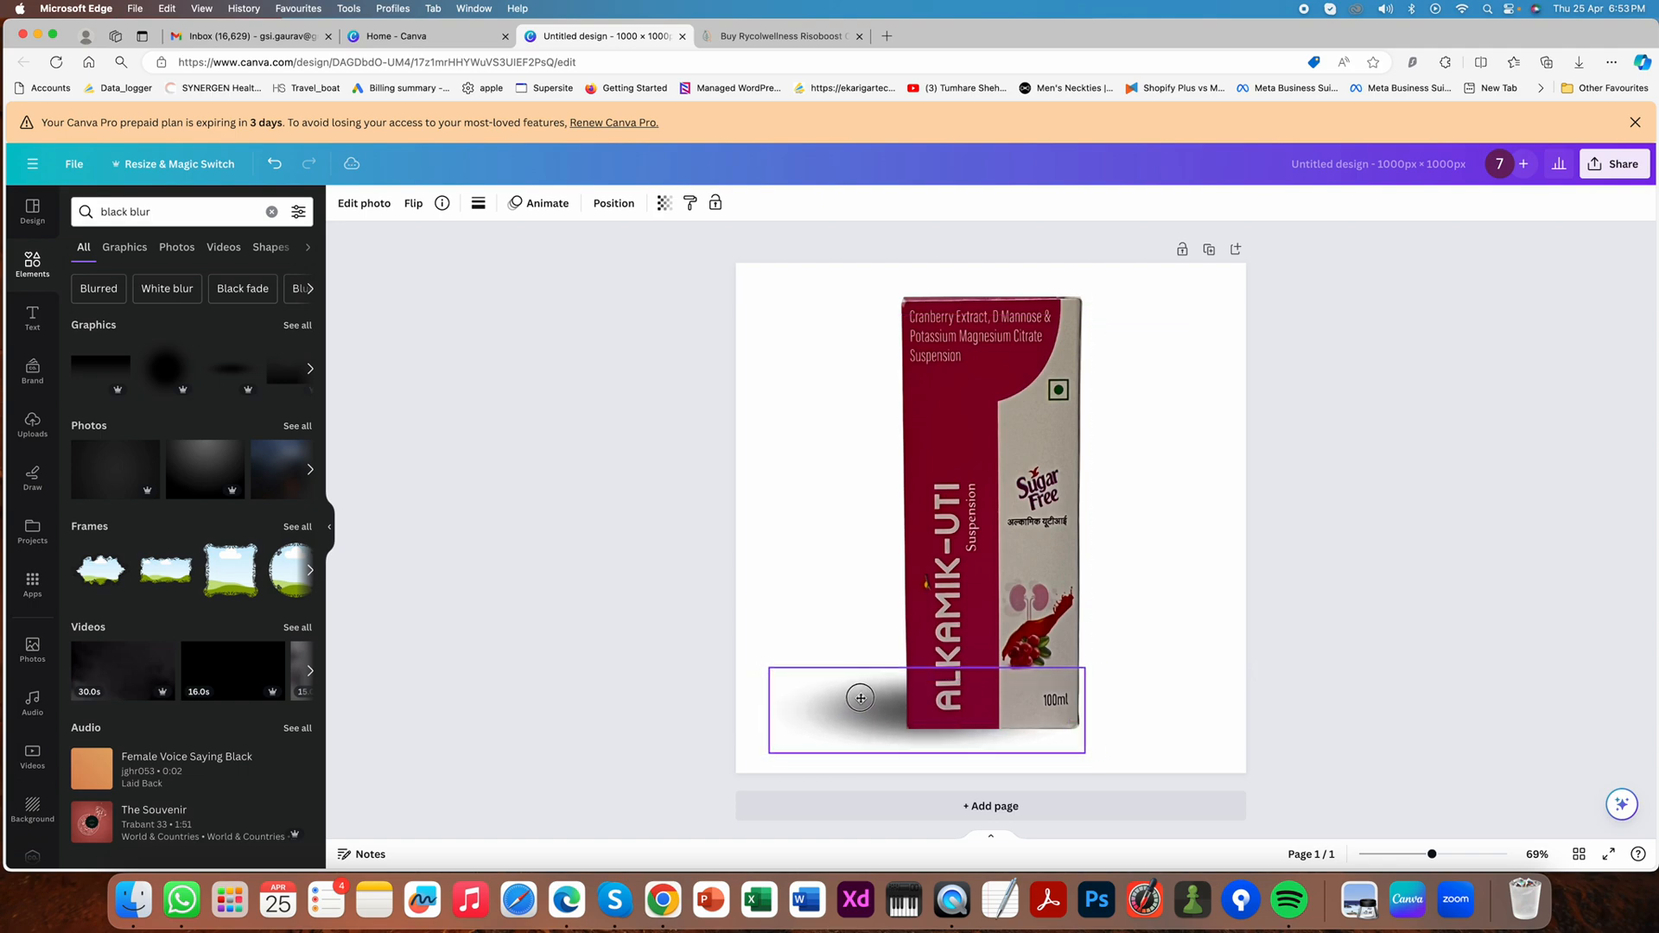
left_click(597, 629)
- Enlarge the shadow from its upper-left corner and move it slightly right and down behind the box
left_click(825, 701)
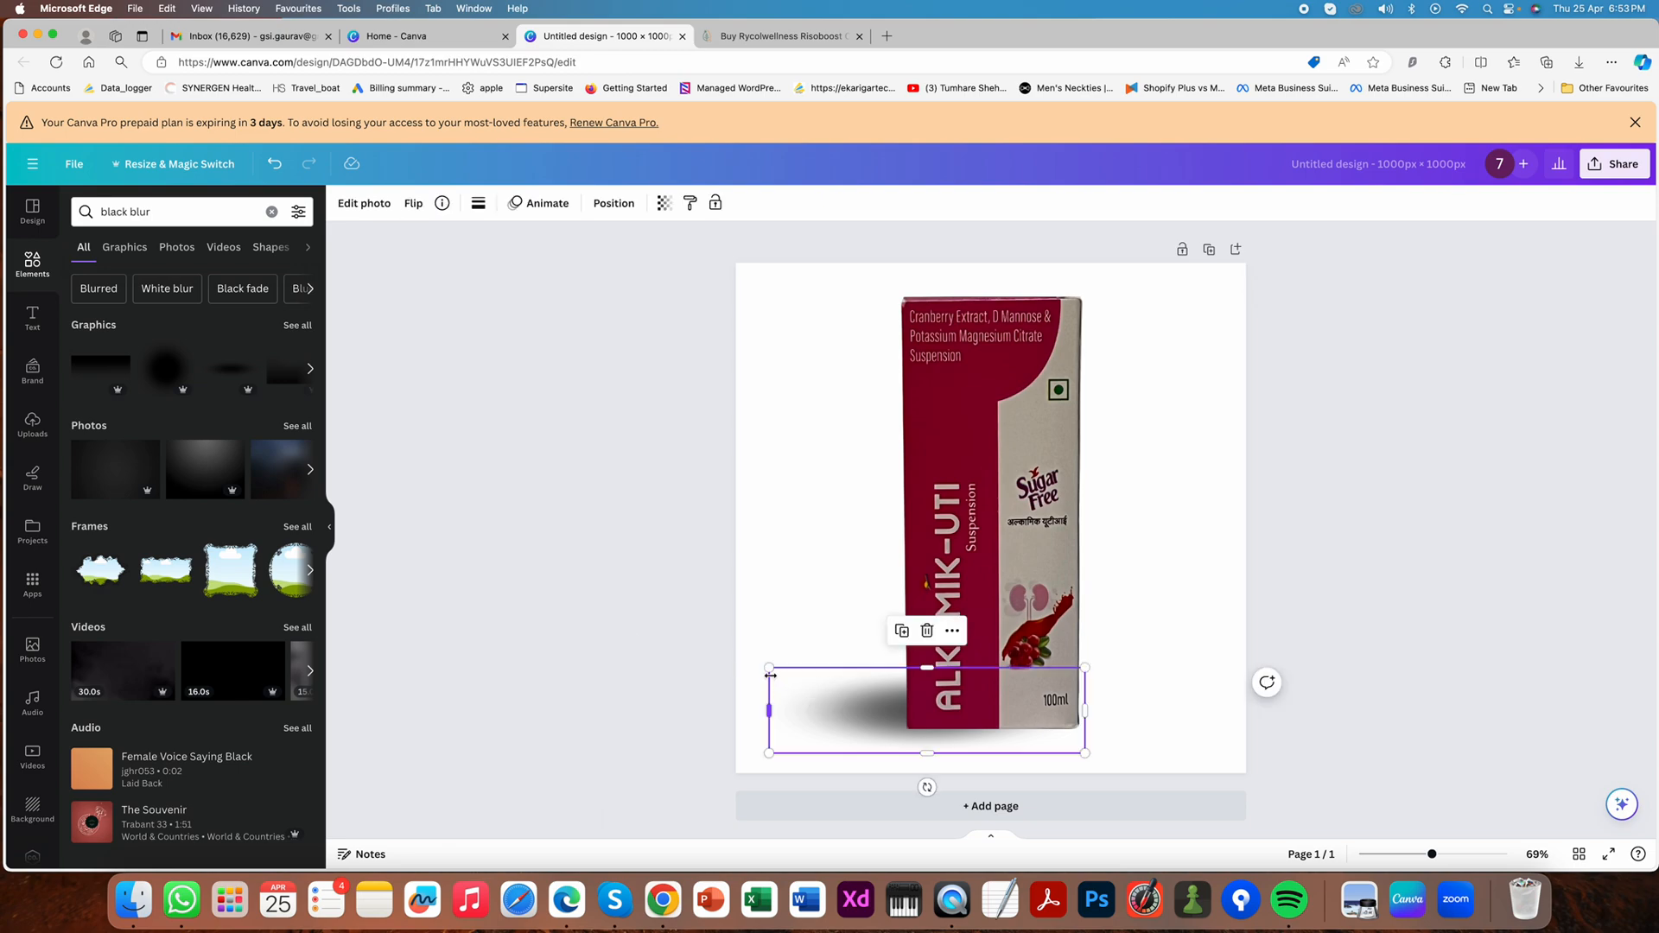
left_click_drag(770, 667, 714, 645)
left_click(607, 600)
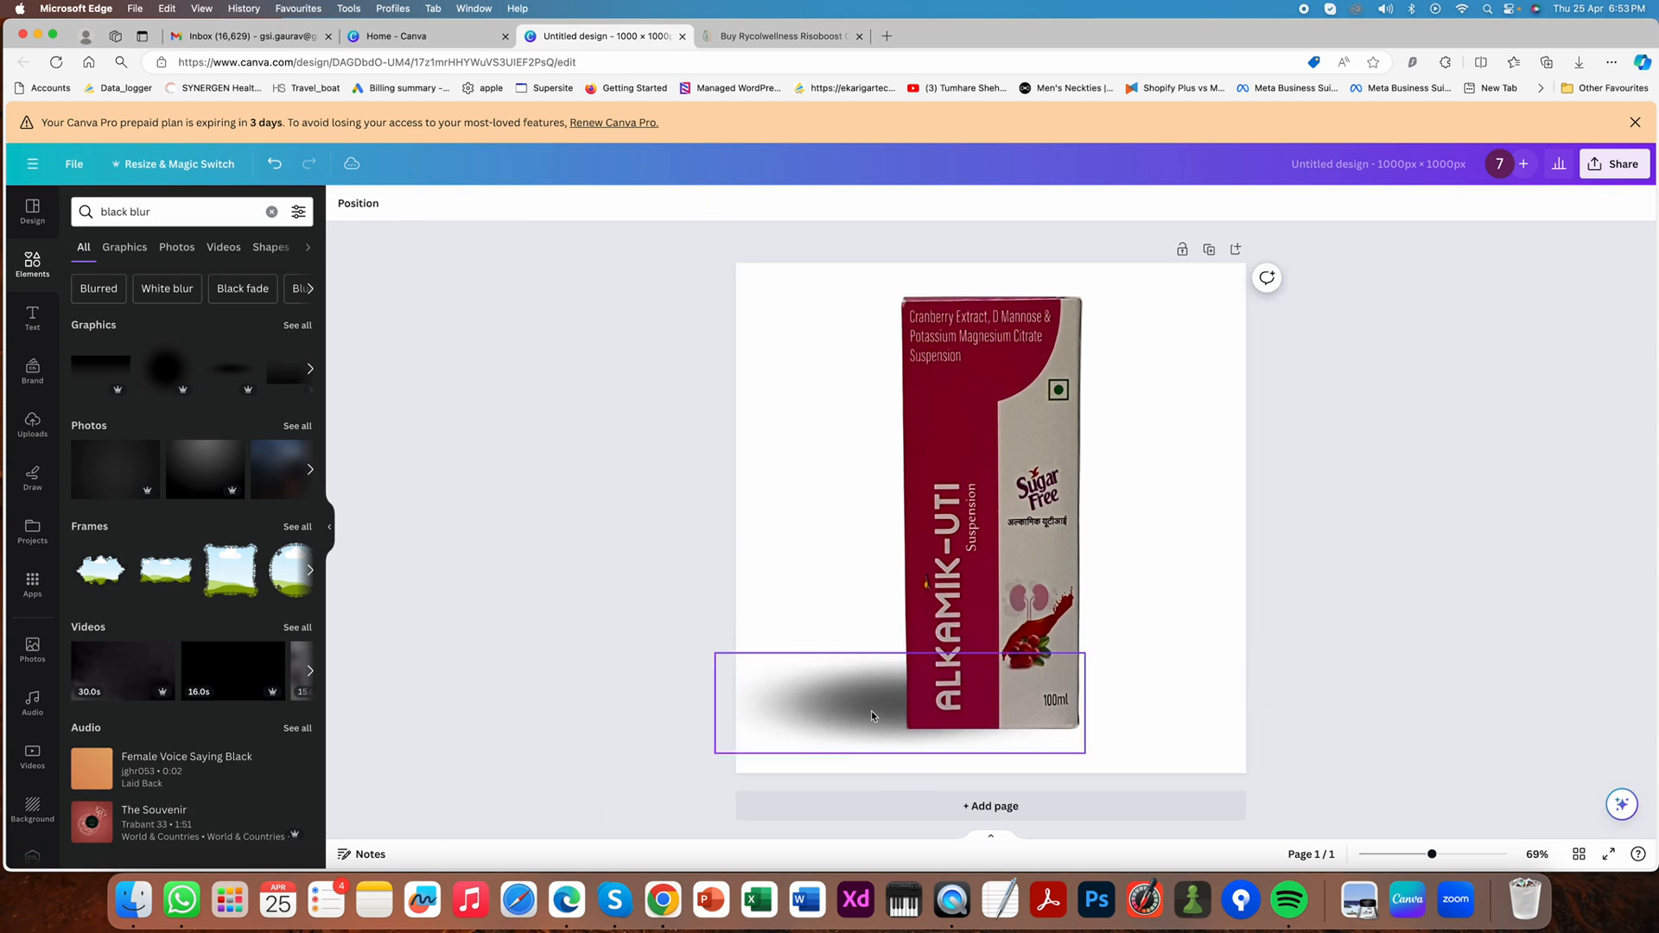
left_click_drag(871, 715, 907, 721)
left_click(603, 645)
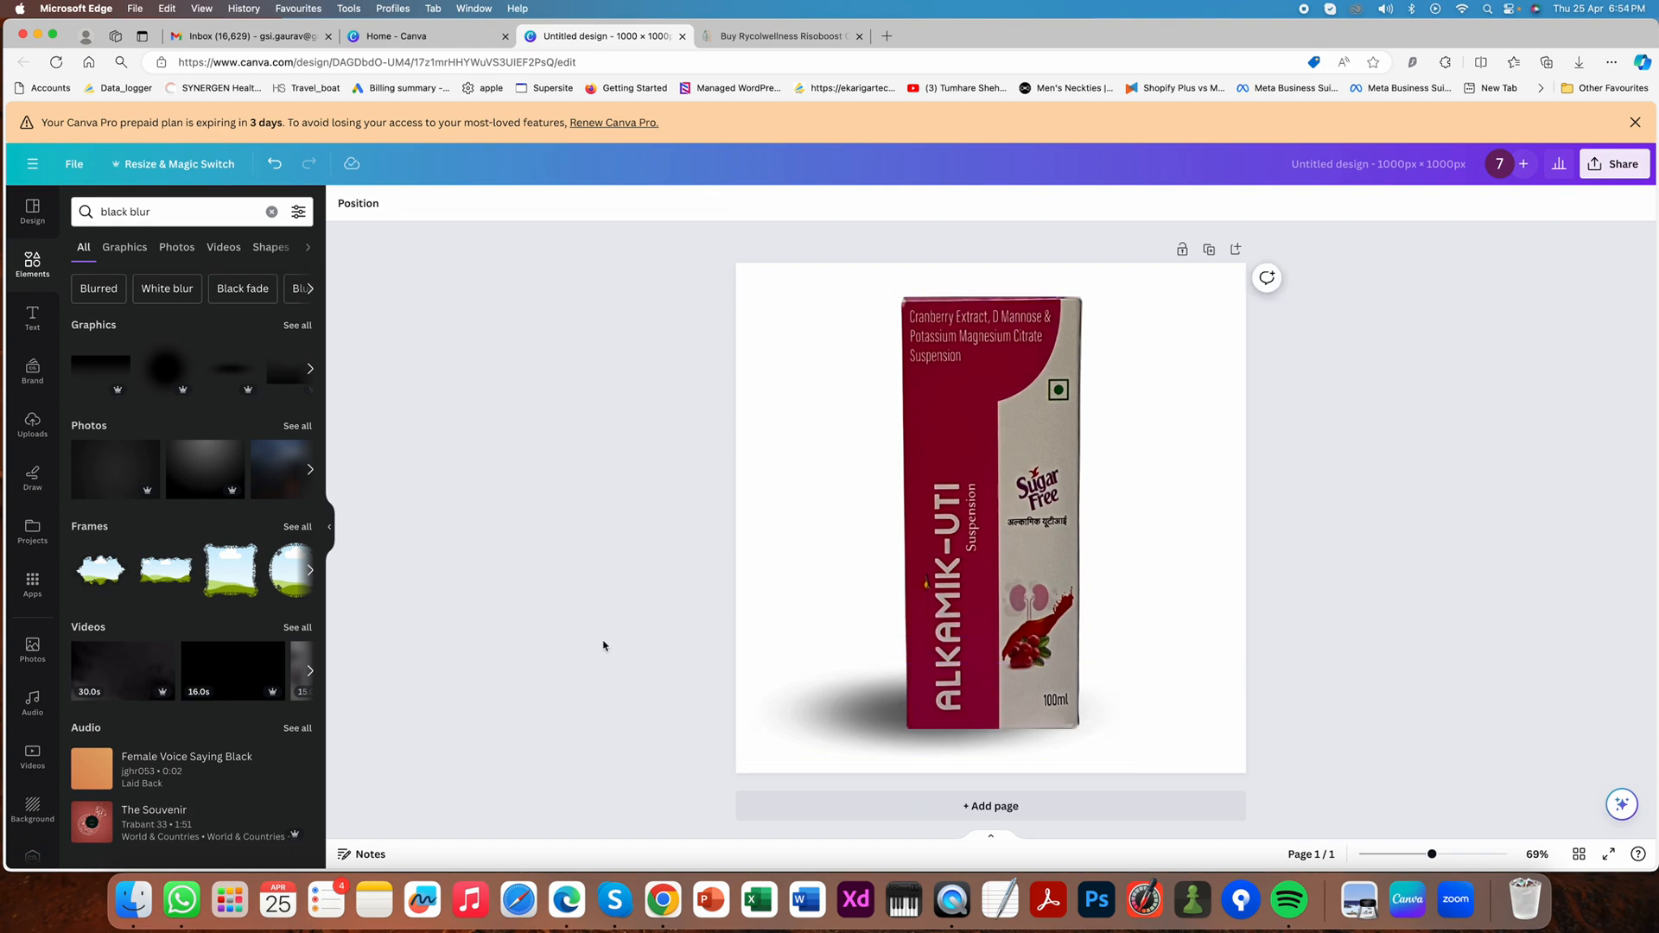
- Set the shadow's transparency to 55 and move it right to spread on both sides of the box's base
left_click(807, 703)
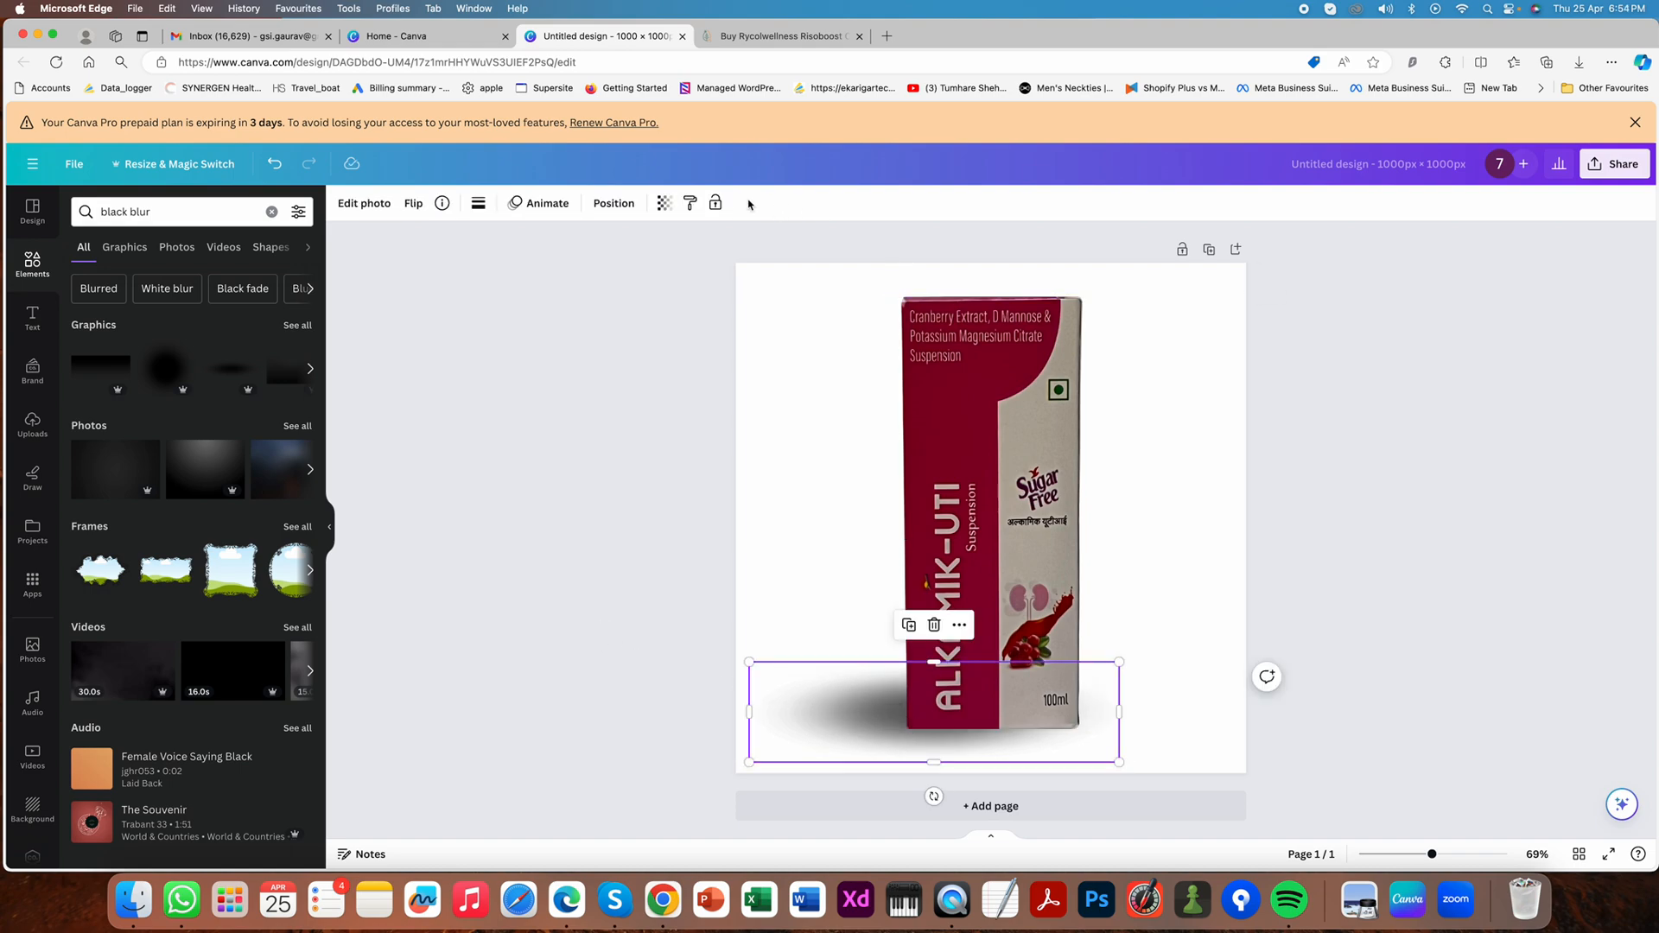
left_click(663, 203)
left_click_drag(639, 262, 602, 263)
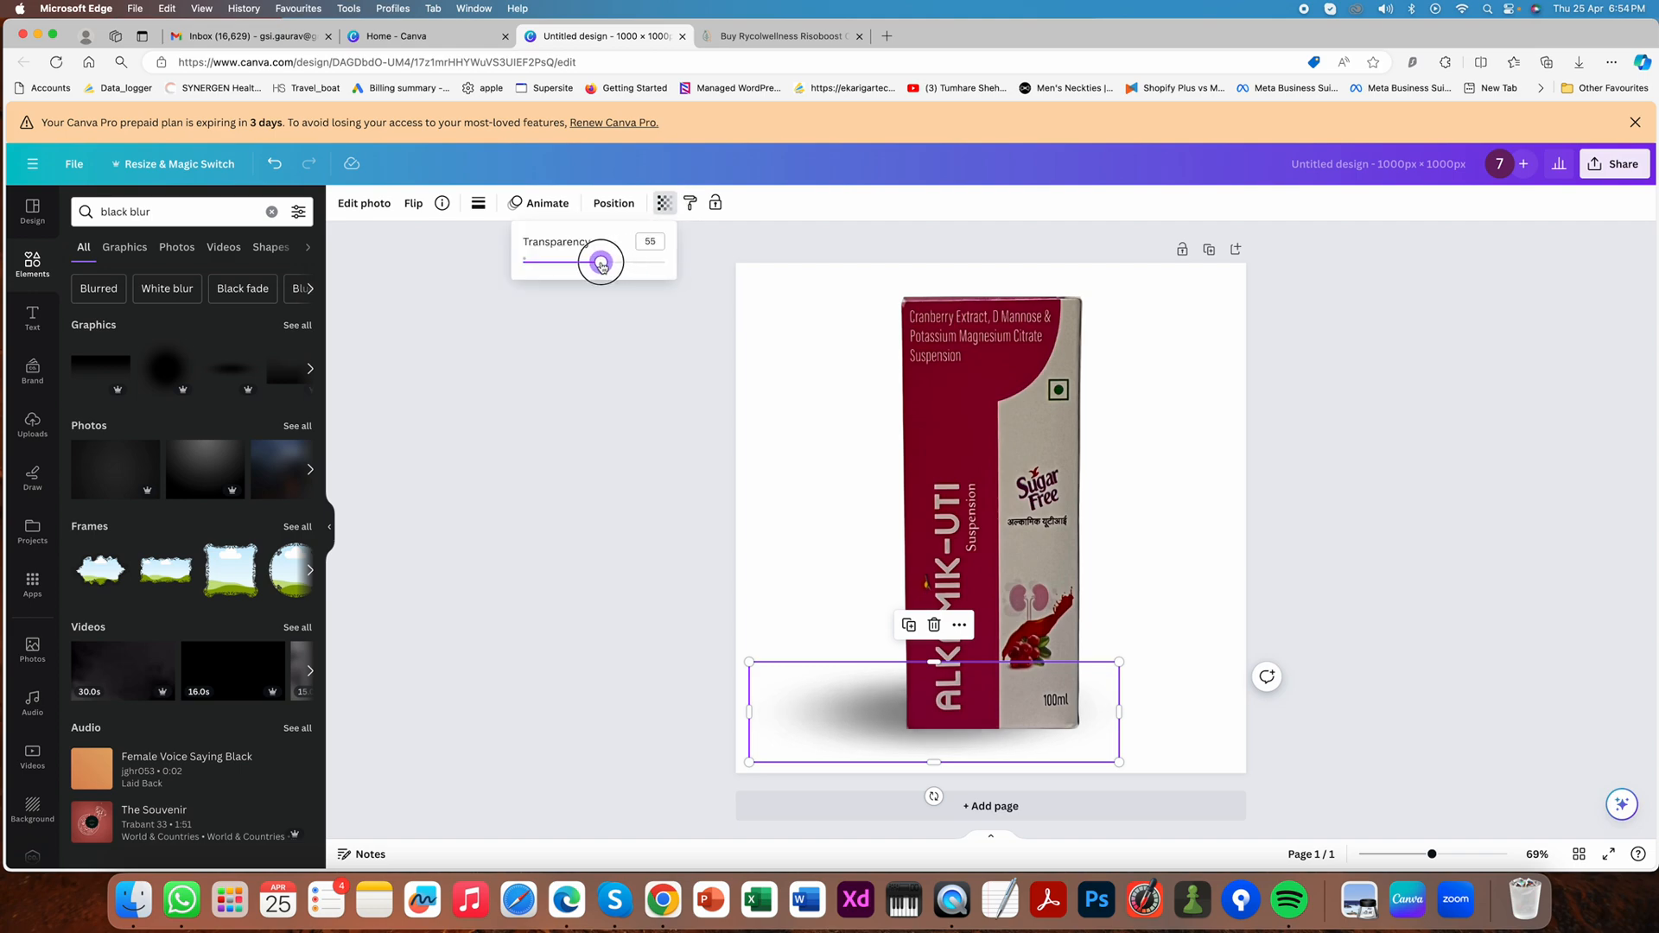
left_click_drag(863, 692, 928, 692)
left_click(1374, 567)
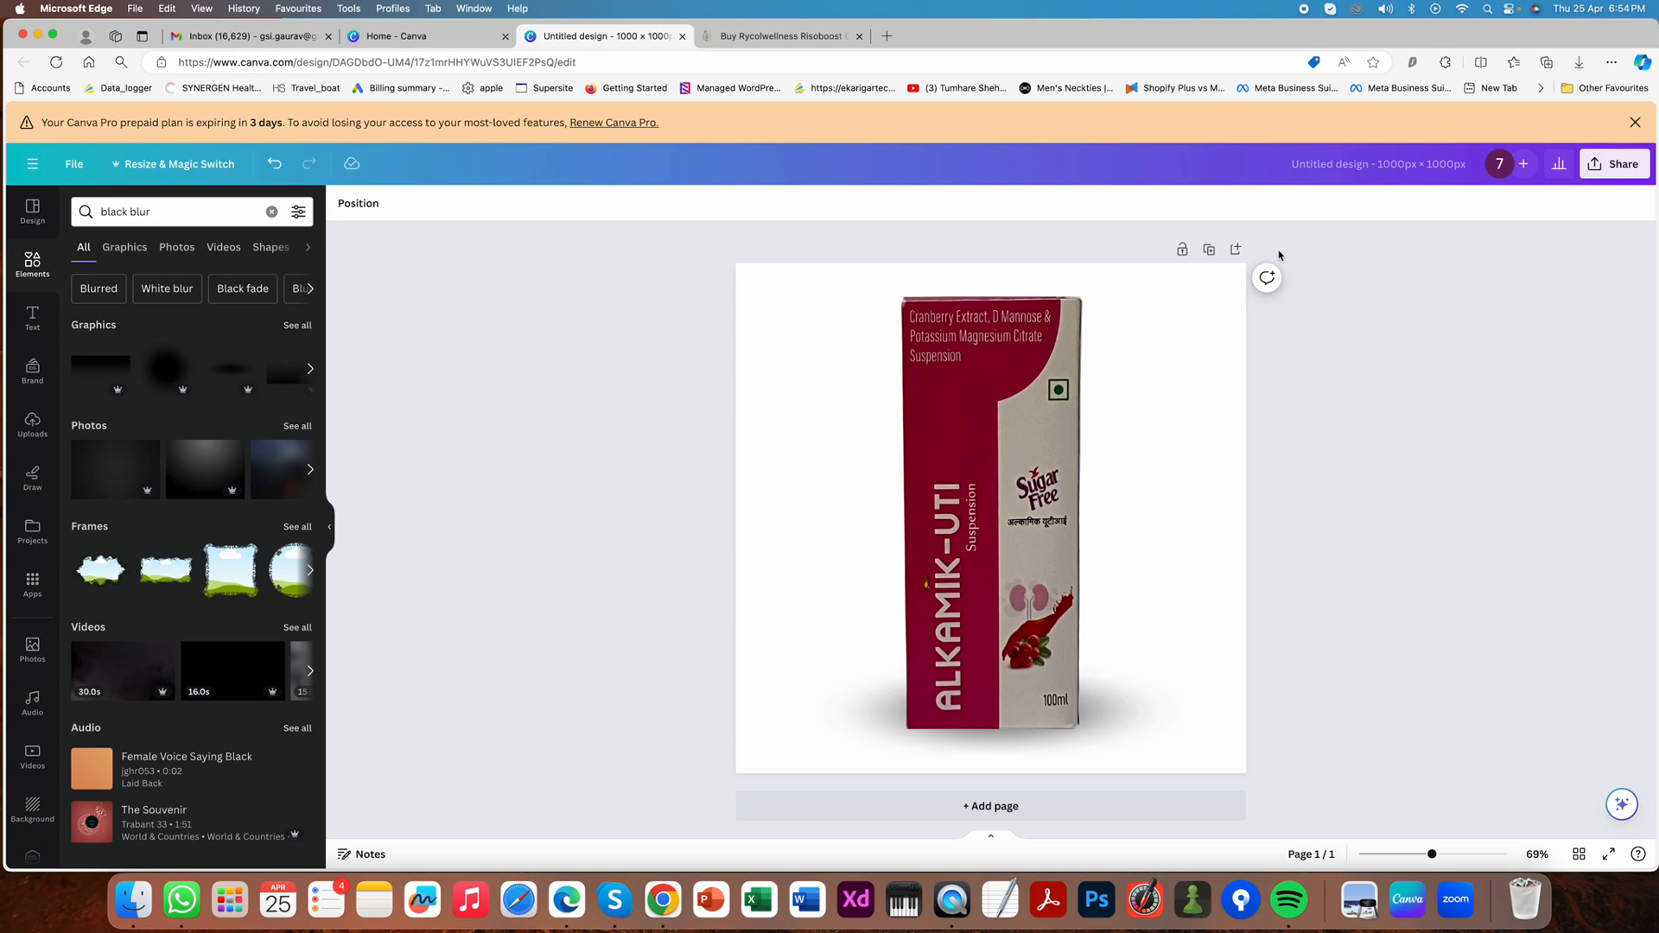
- Duplicate the page and delete the shadow from page 2
left_click(1209, 251)
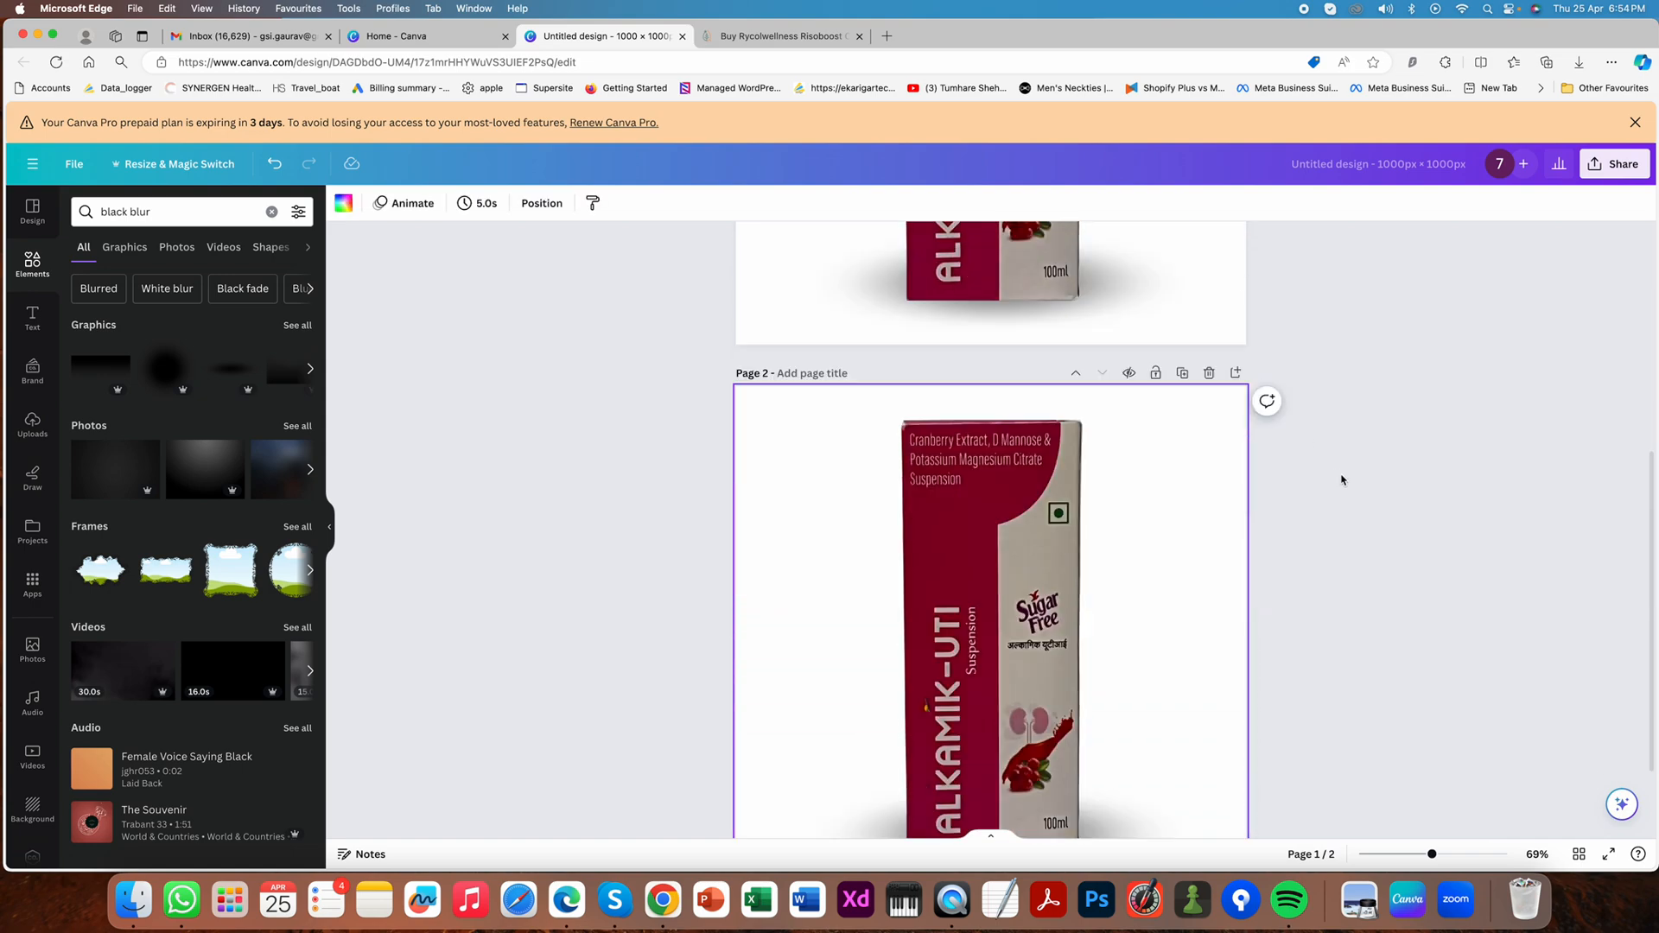
left_click(1112, 737)
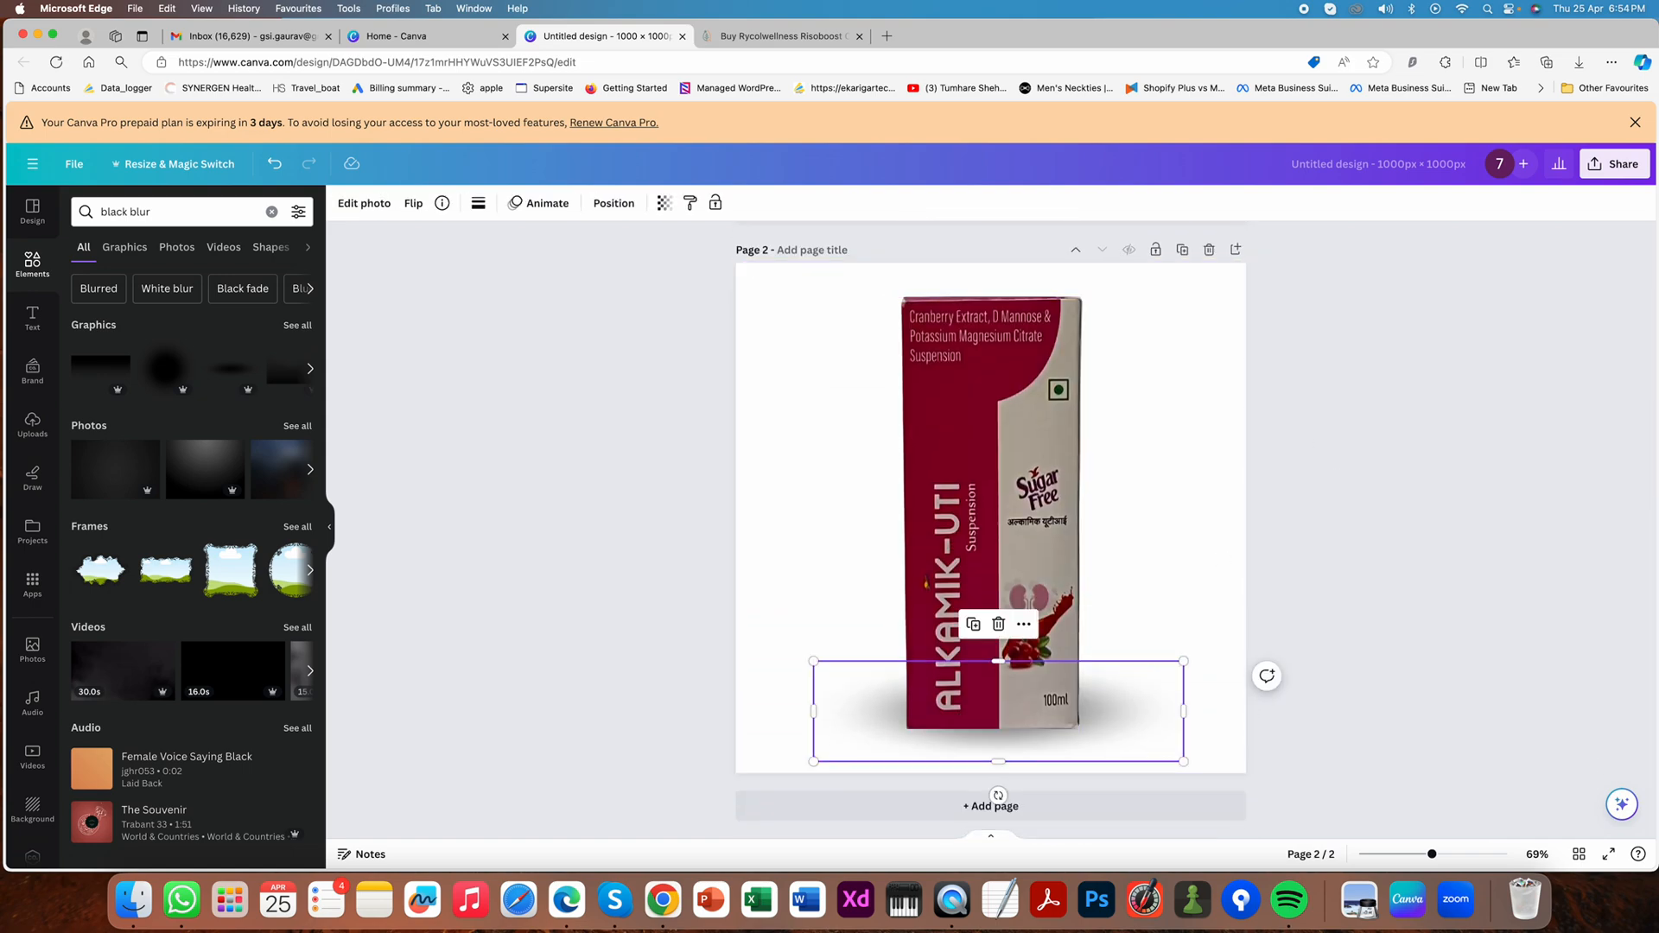
key("Delete")
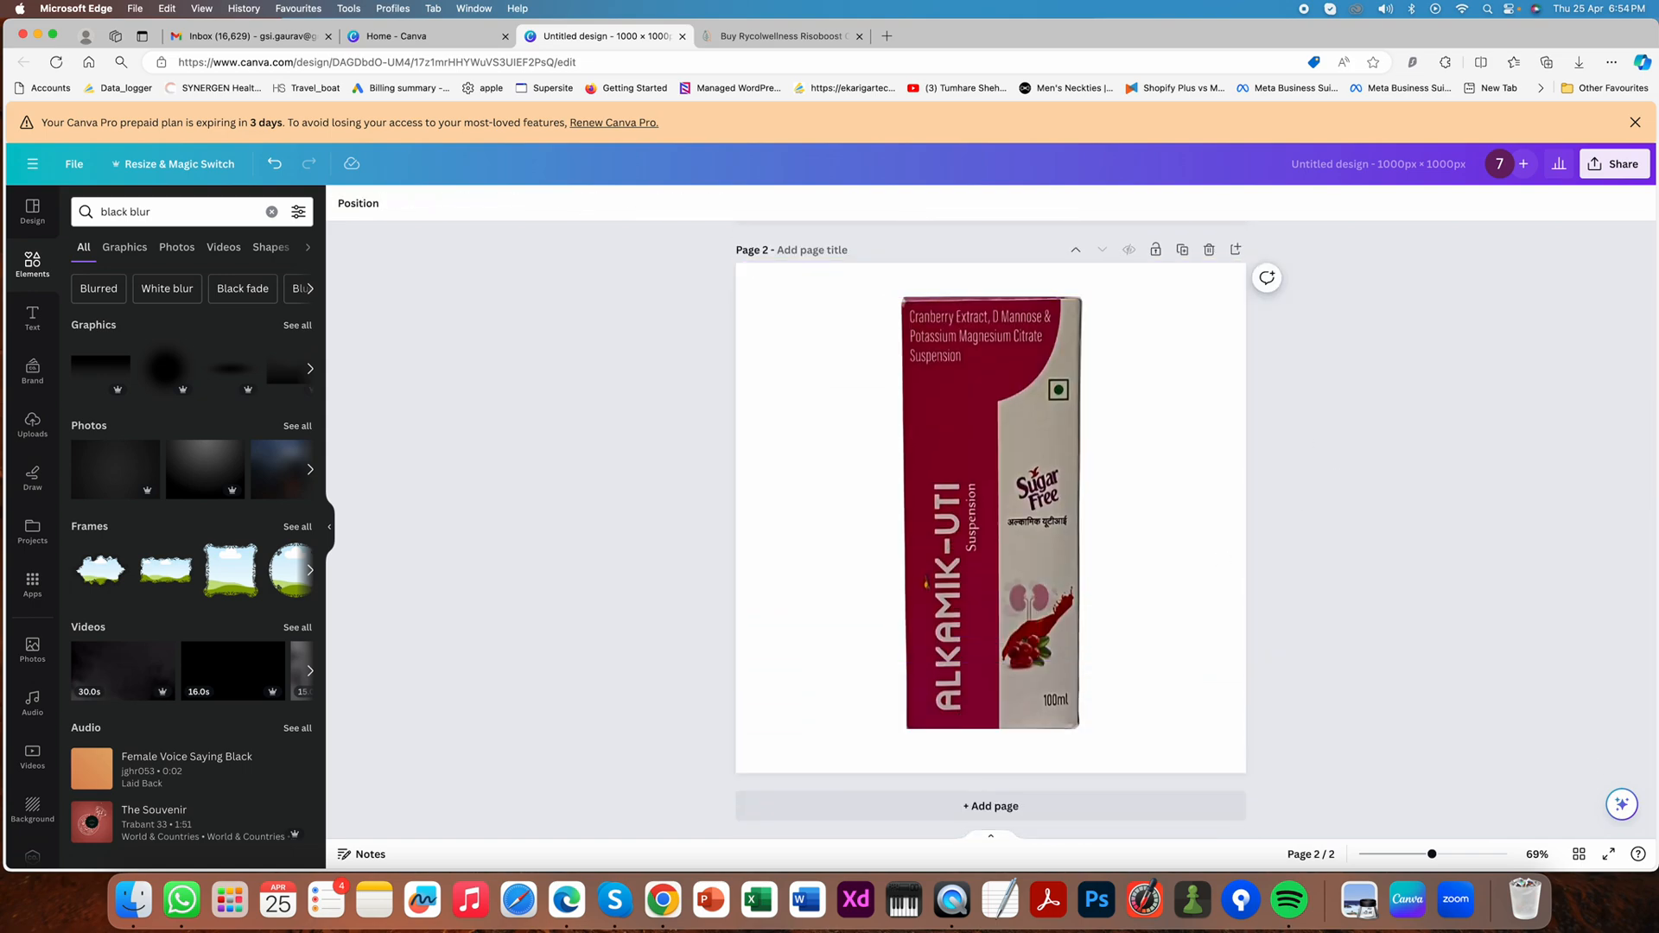
- Search the stock photos for "product base" and place the light-blue arches photo with a white round podium across page 2
left_click(33, 648)
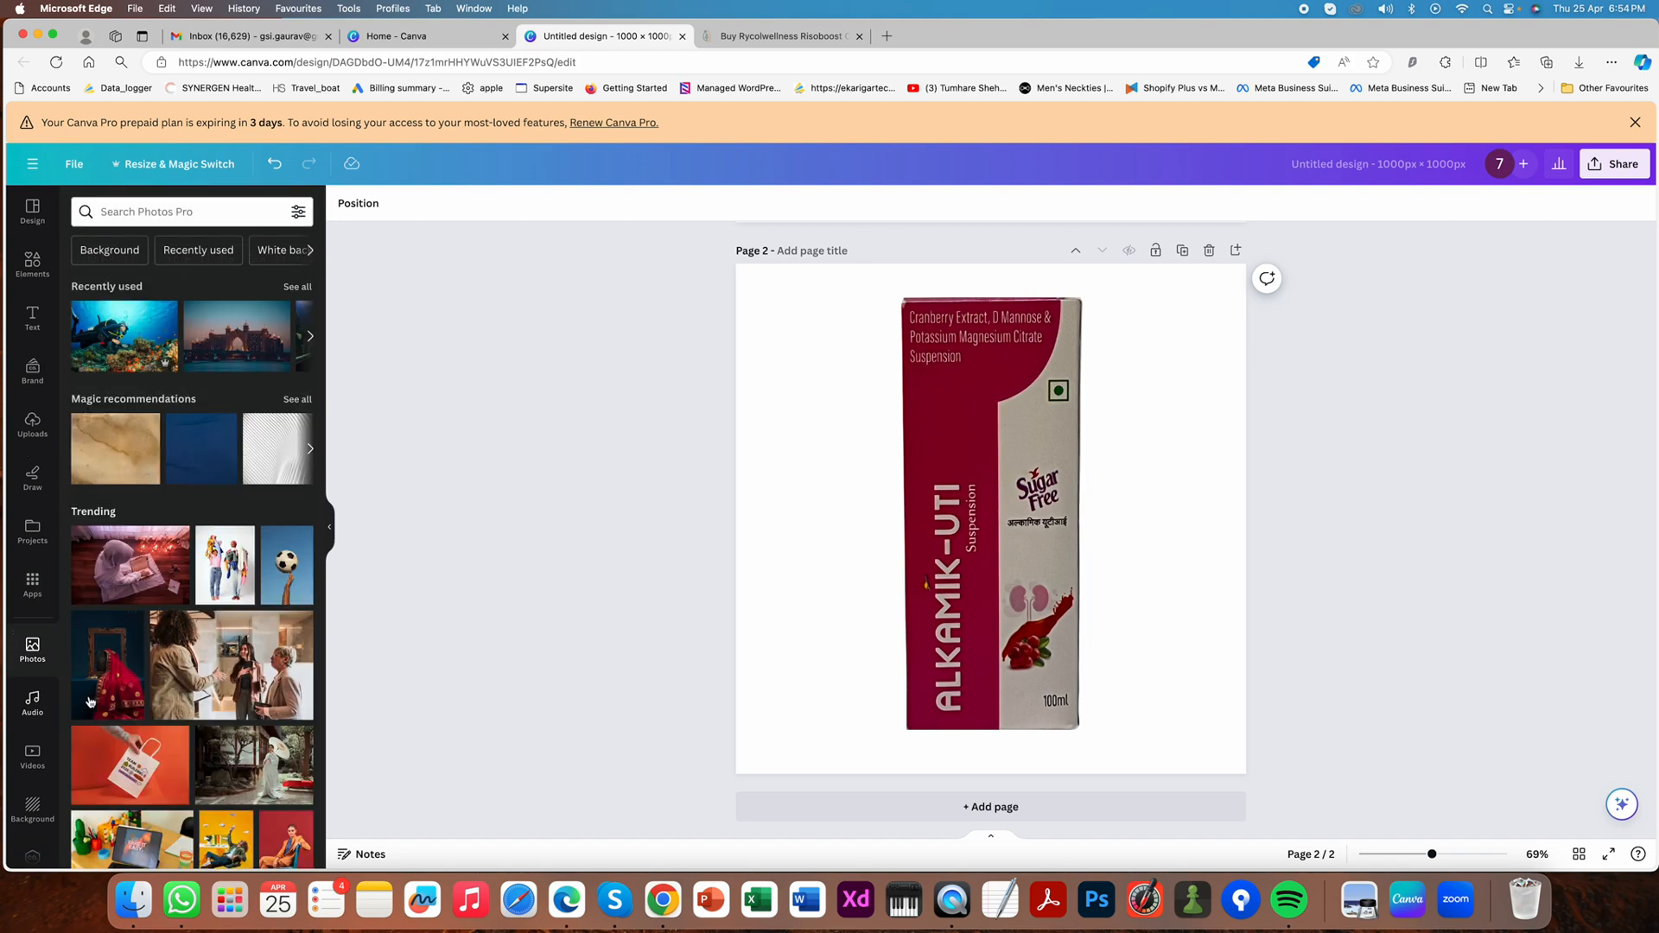
left_click(30, 653)
left_click(123, 214)
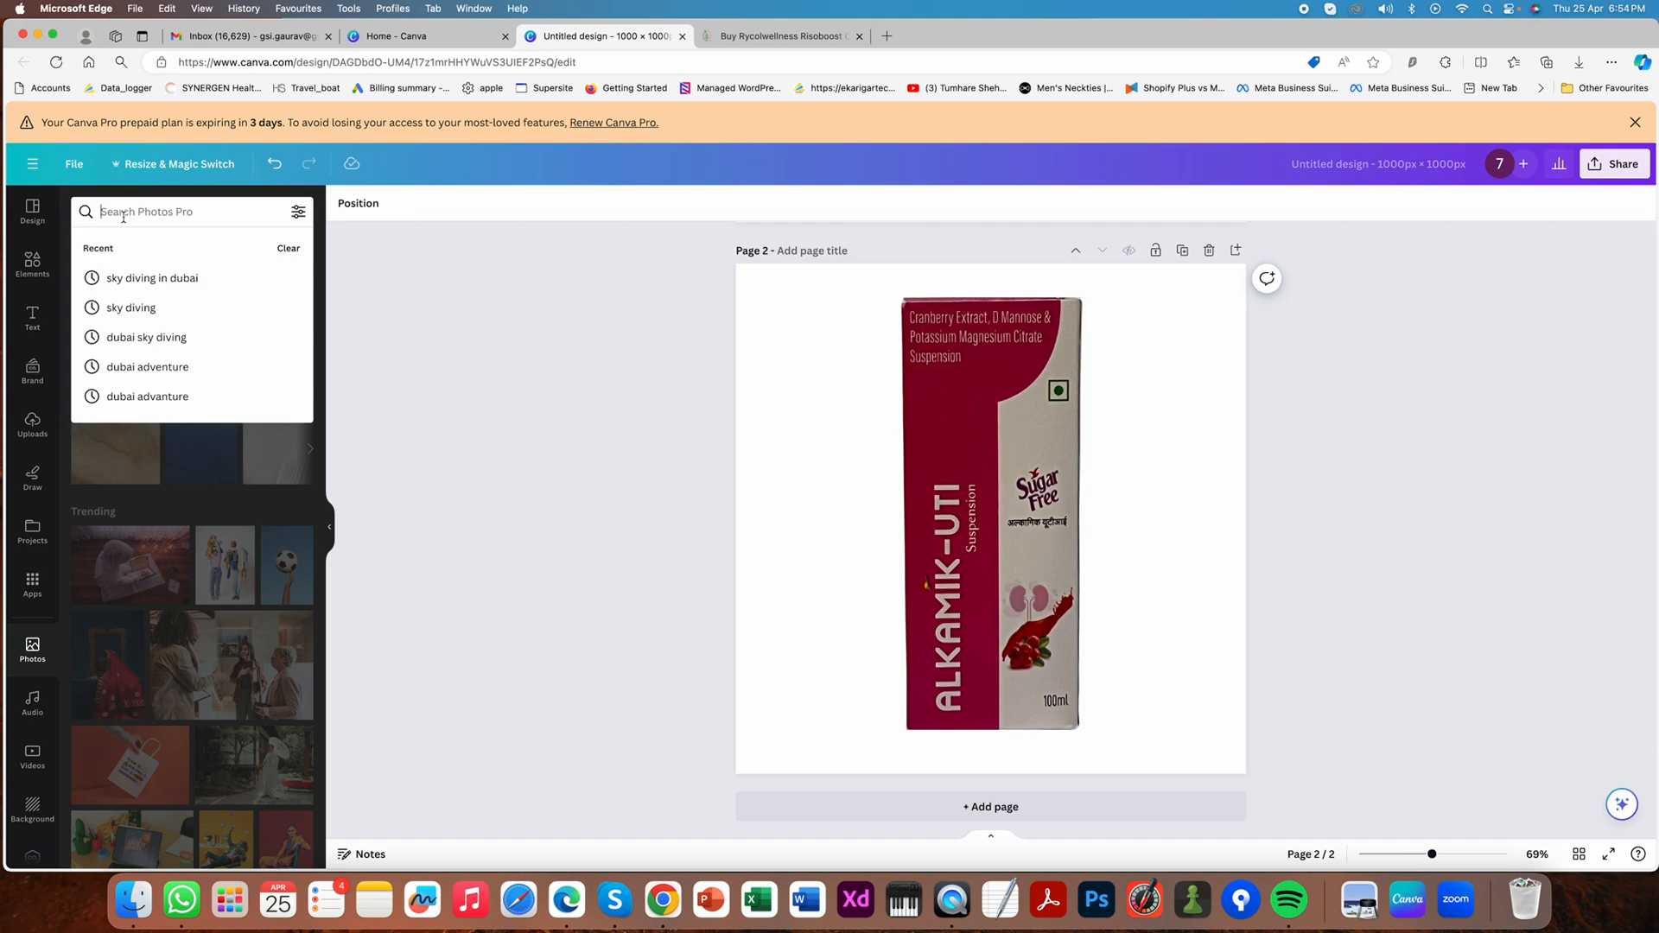
type("product bas")
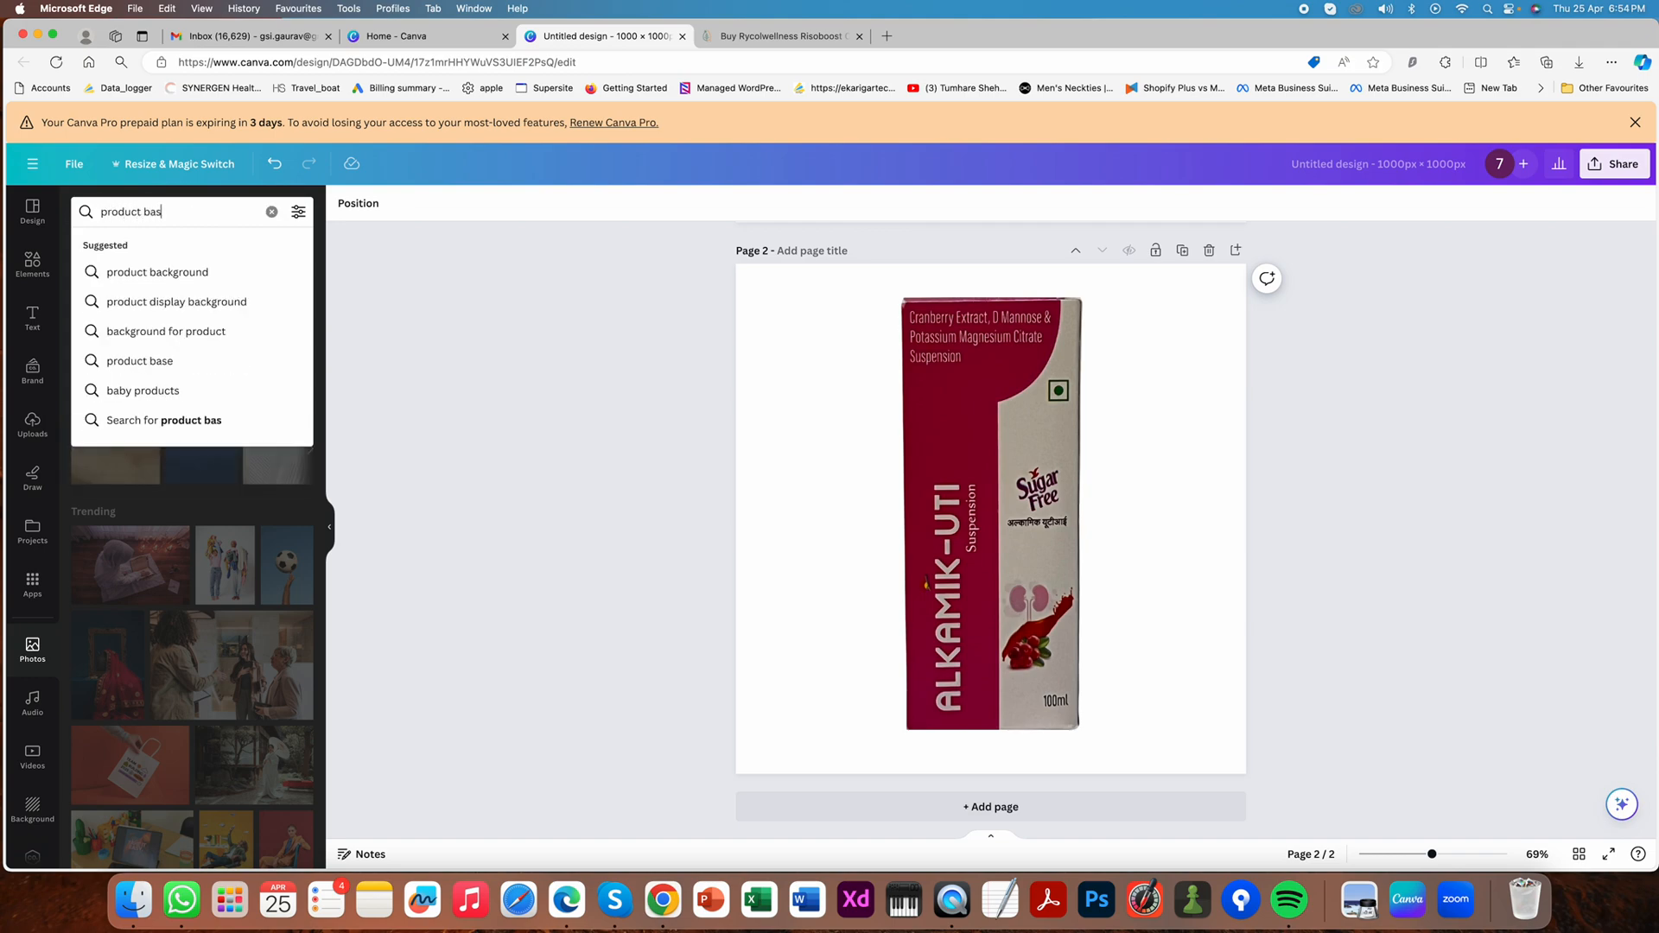
type("e")
key("Return")
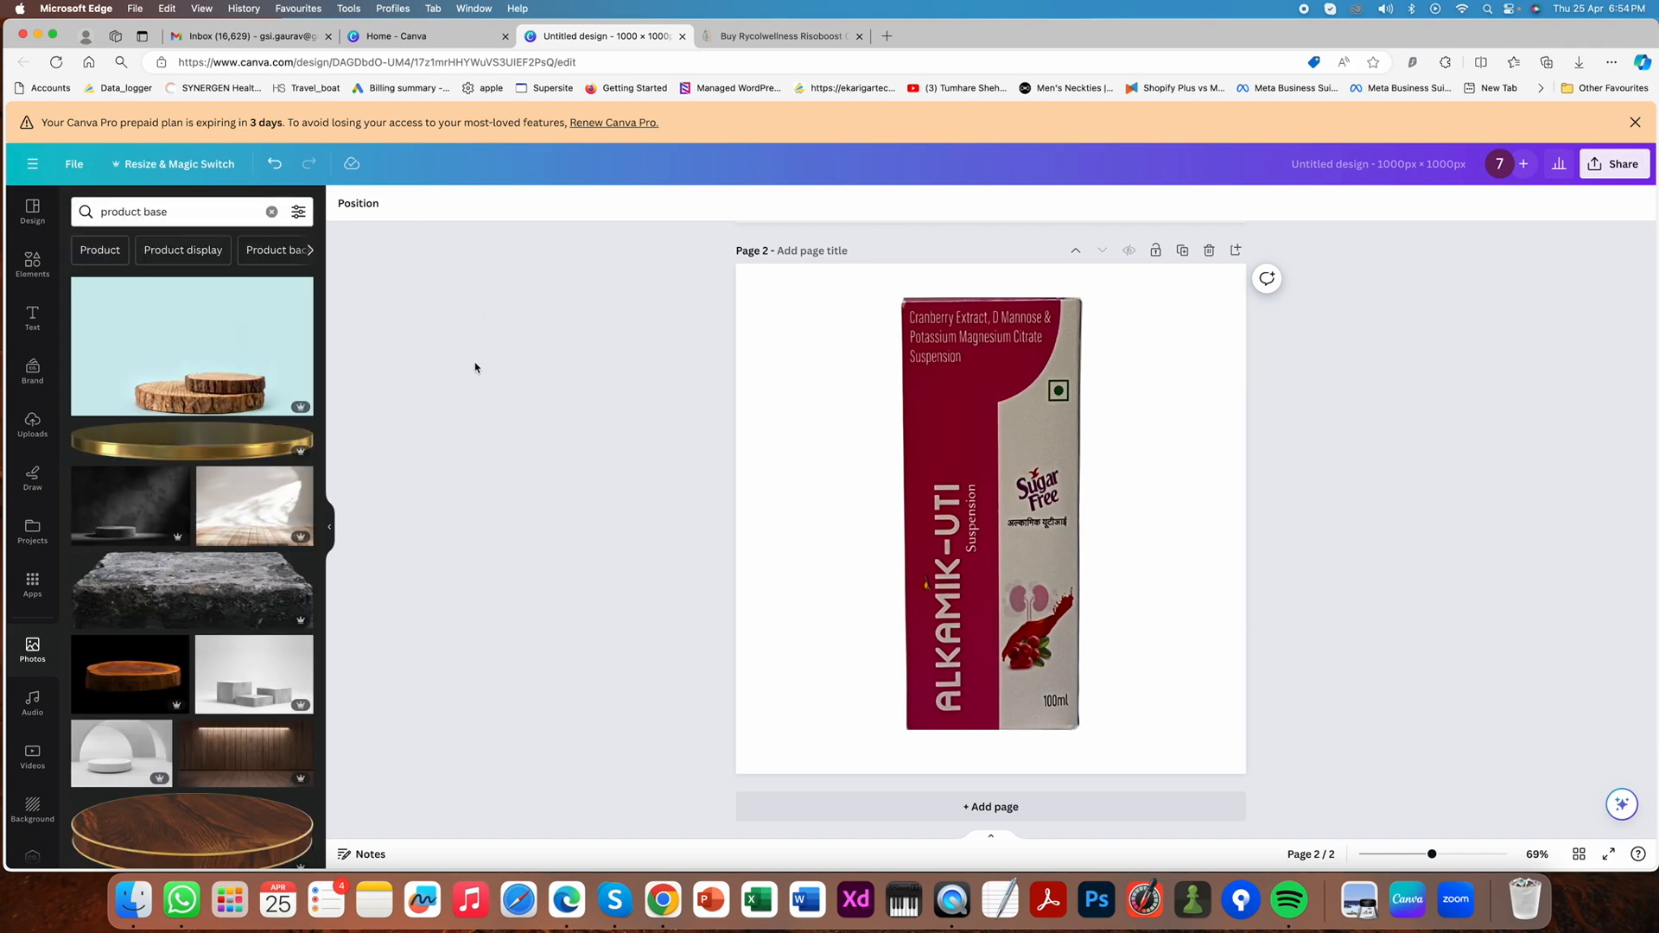
scroll(116, 588, "down", 3)
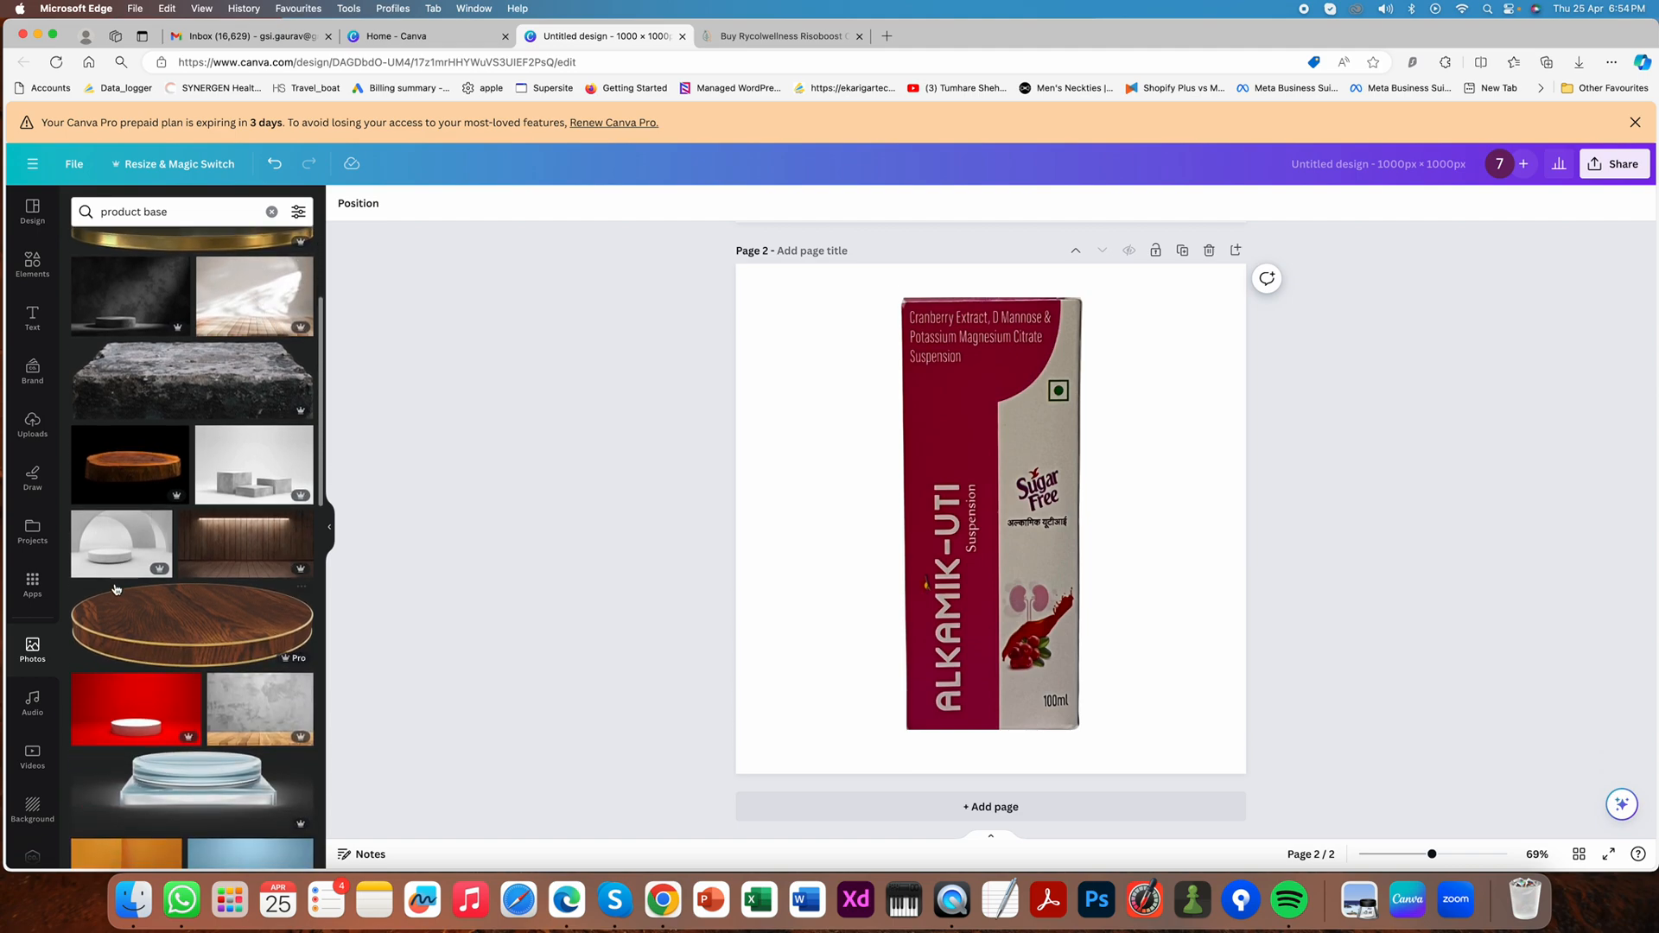
scroll(116, 588, "down", 5)
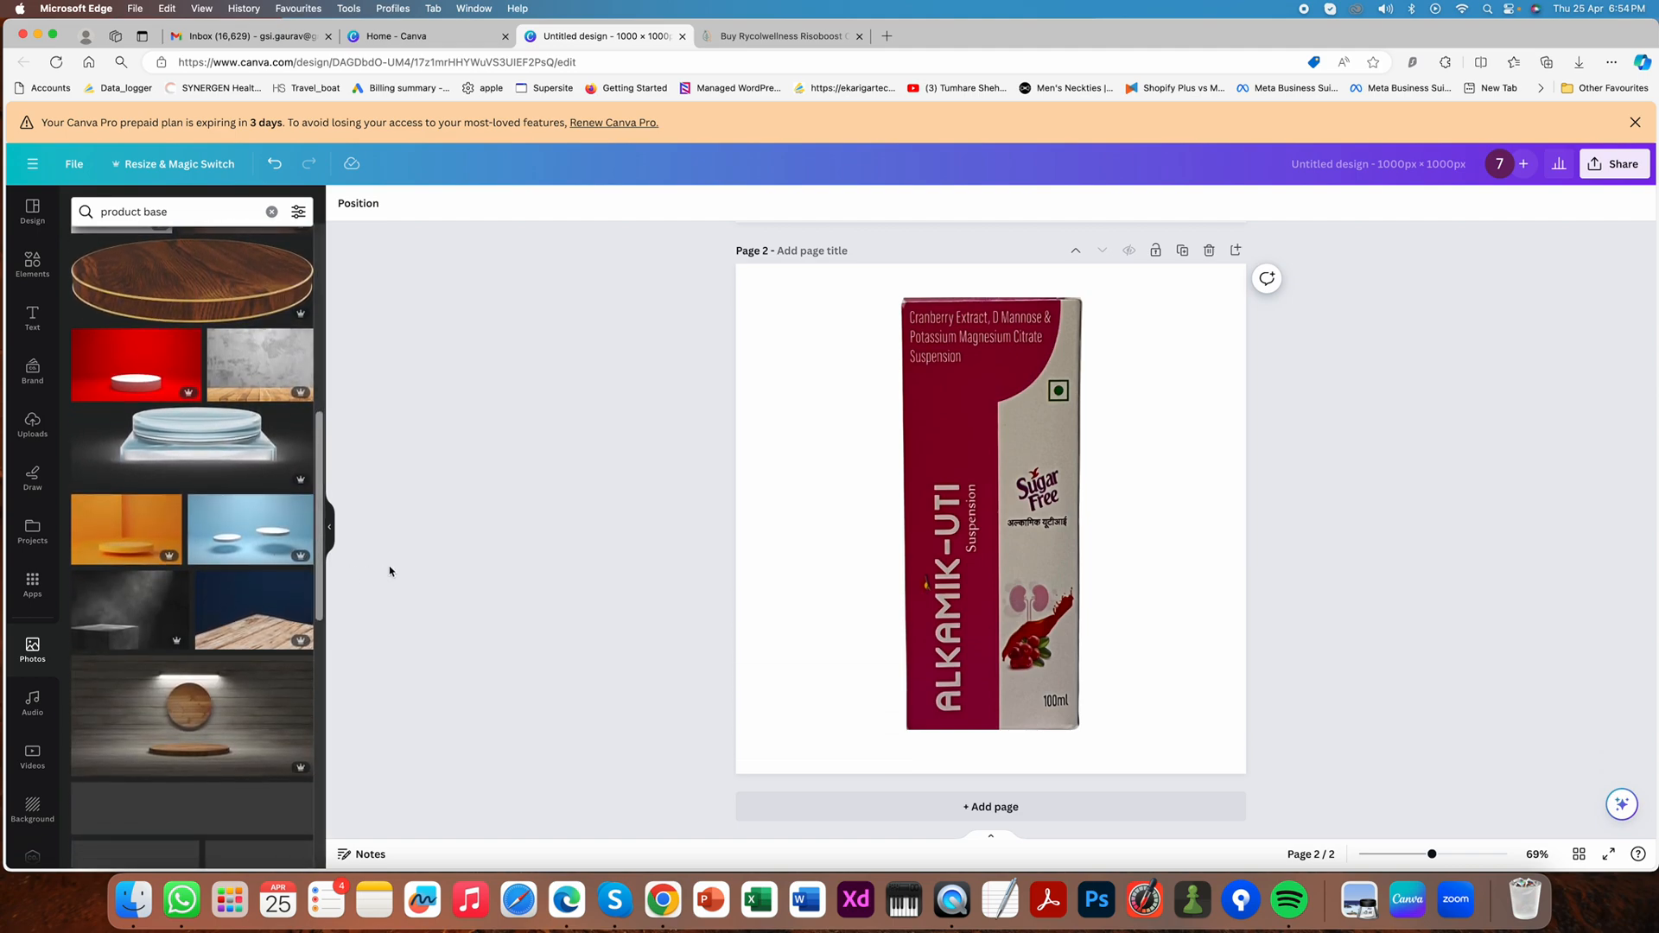
scroll(248, 530, "down", 2)
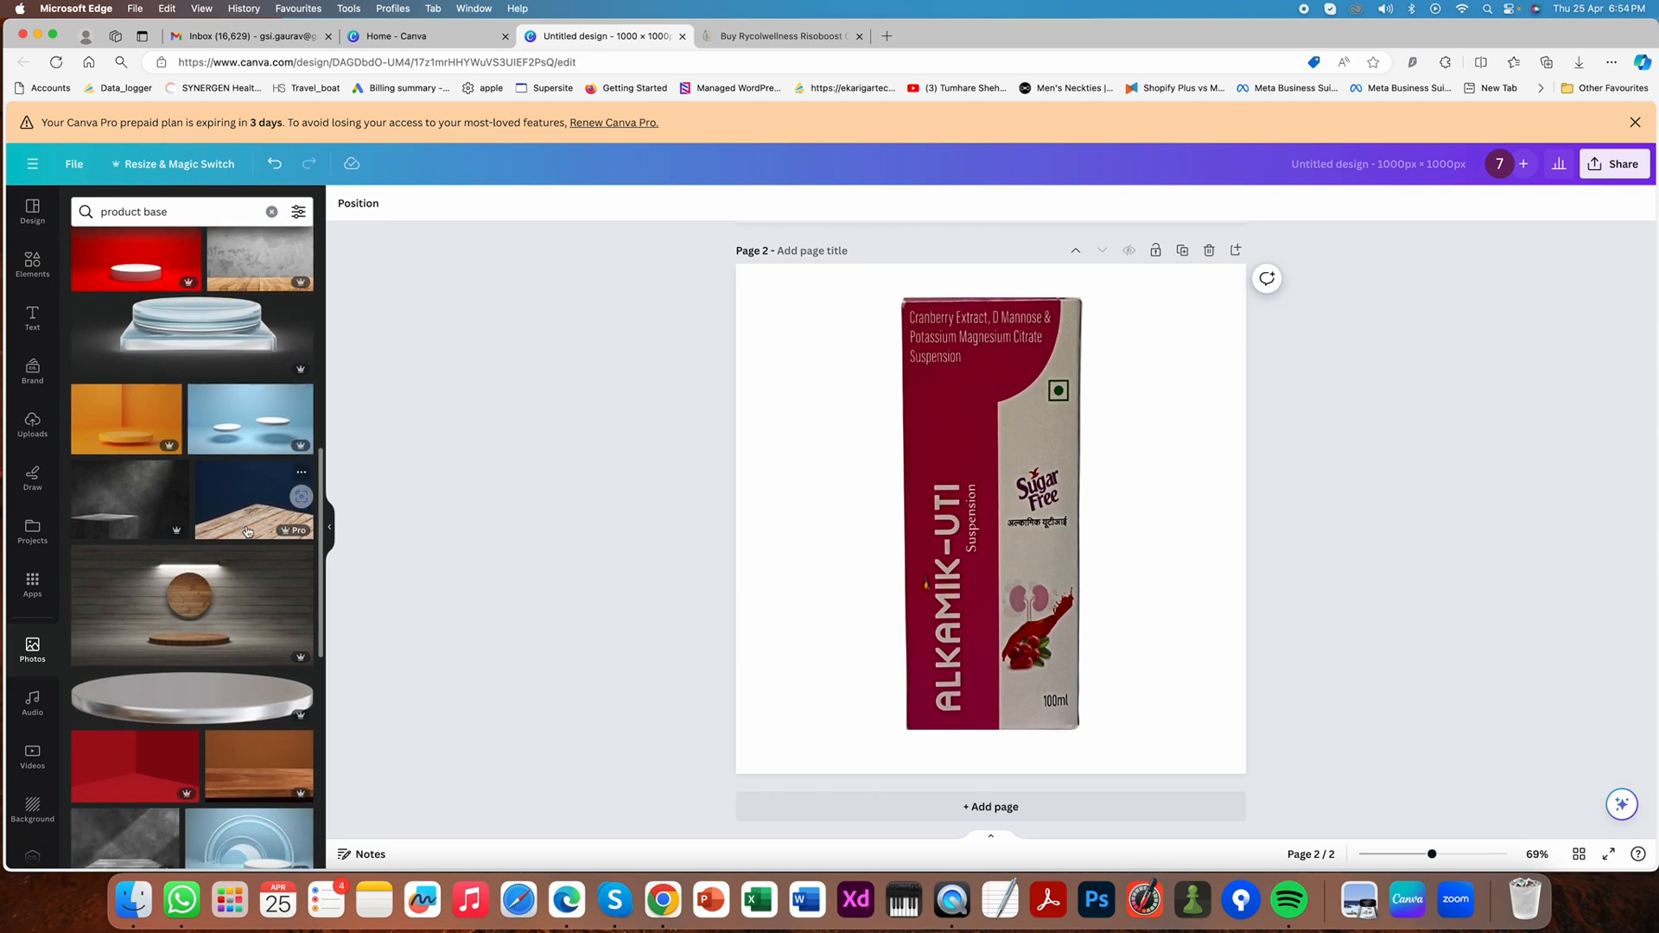
scroll(190, 552, "down", 4)
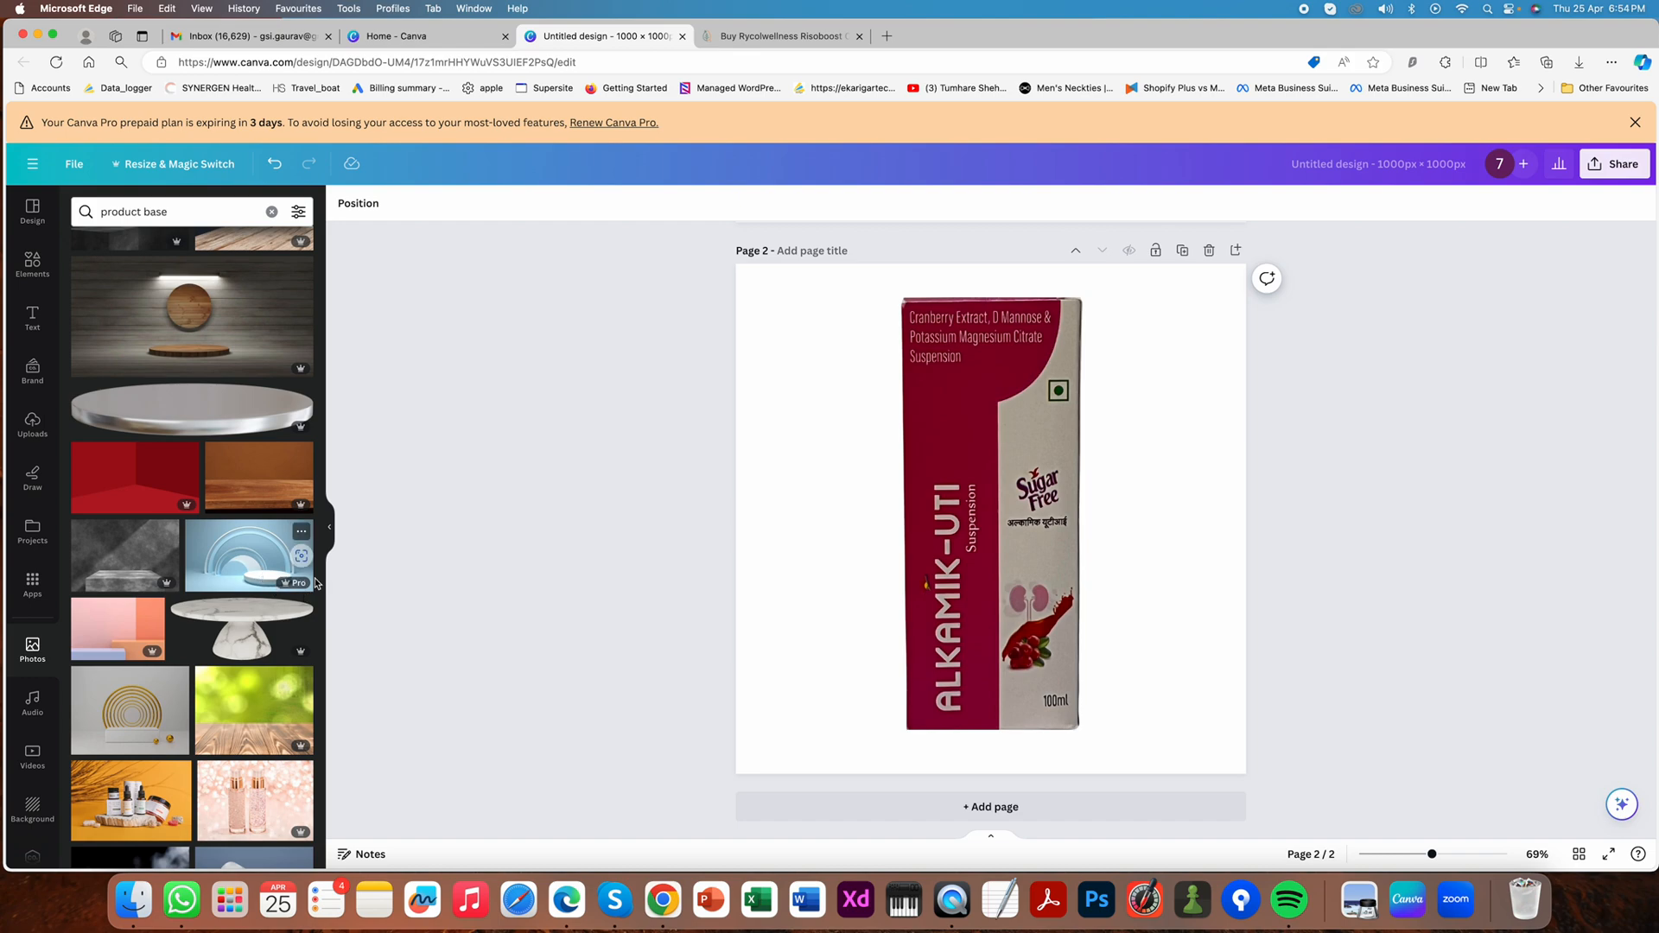
left_click_drag(256, 575, 734, 497)
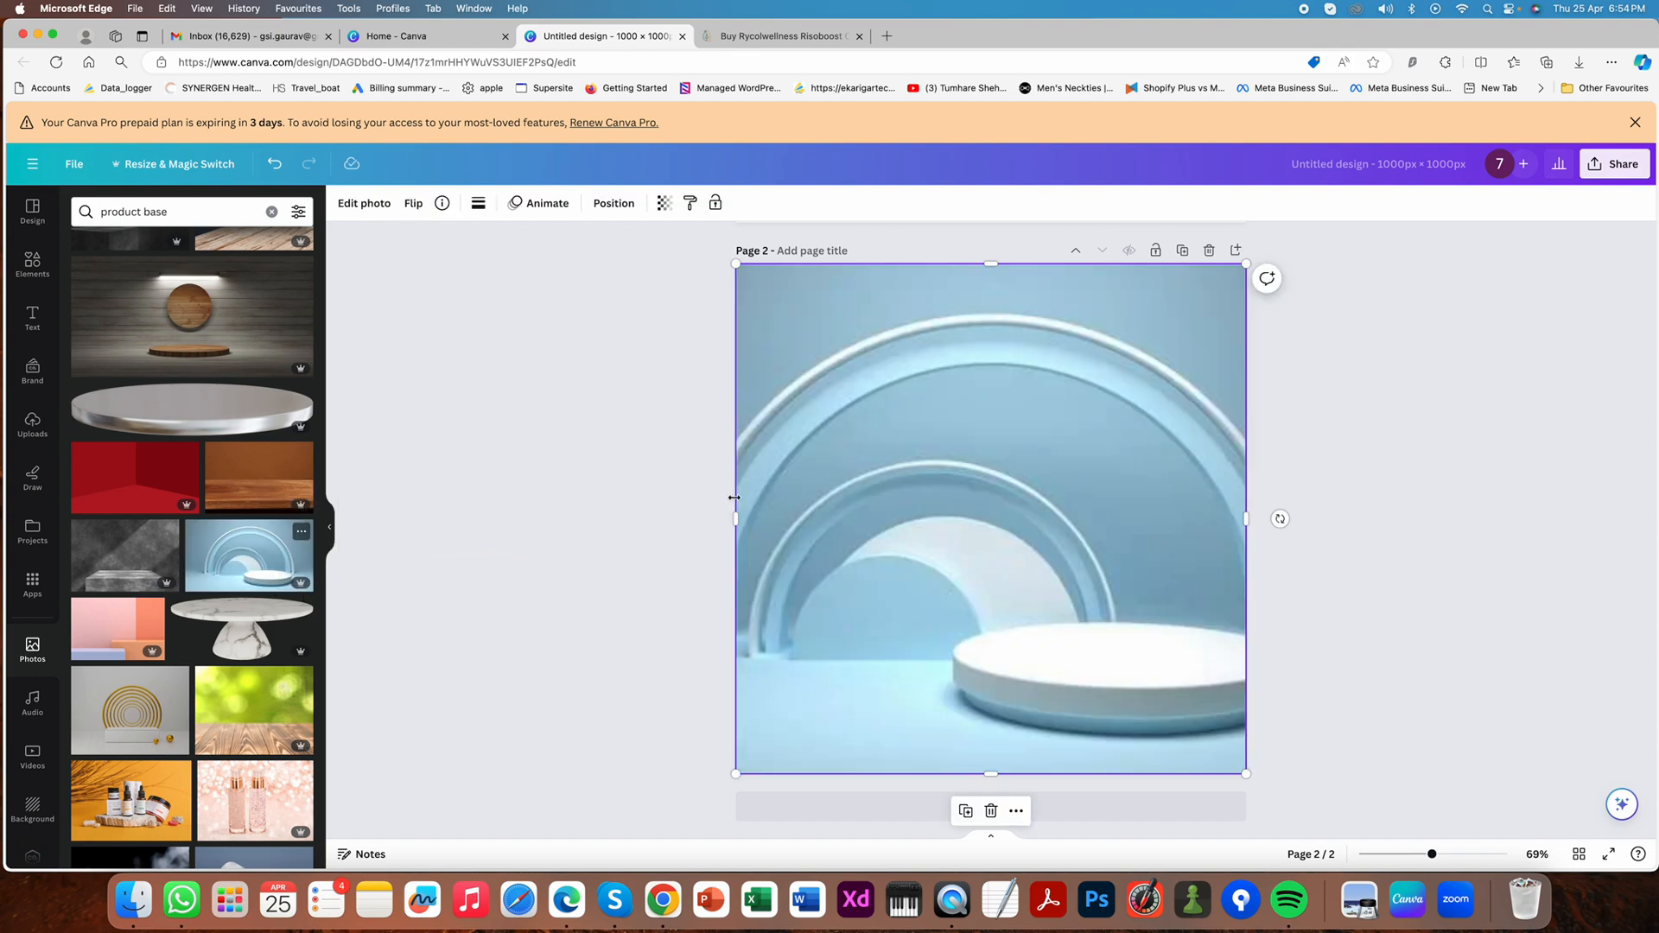
- Shift the podium photo left so the round podium sits near the page's centre, and send it backward behind the box
left_click_drag(1003, 593, 899, 593)
double_click(991, 593)
left_click(1426, 537)
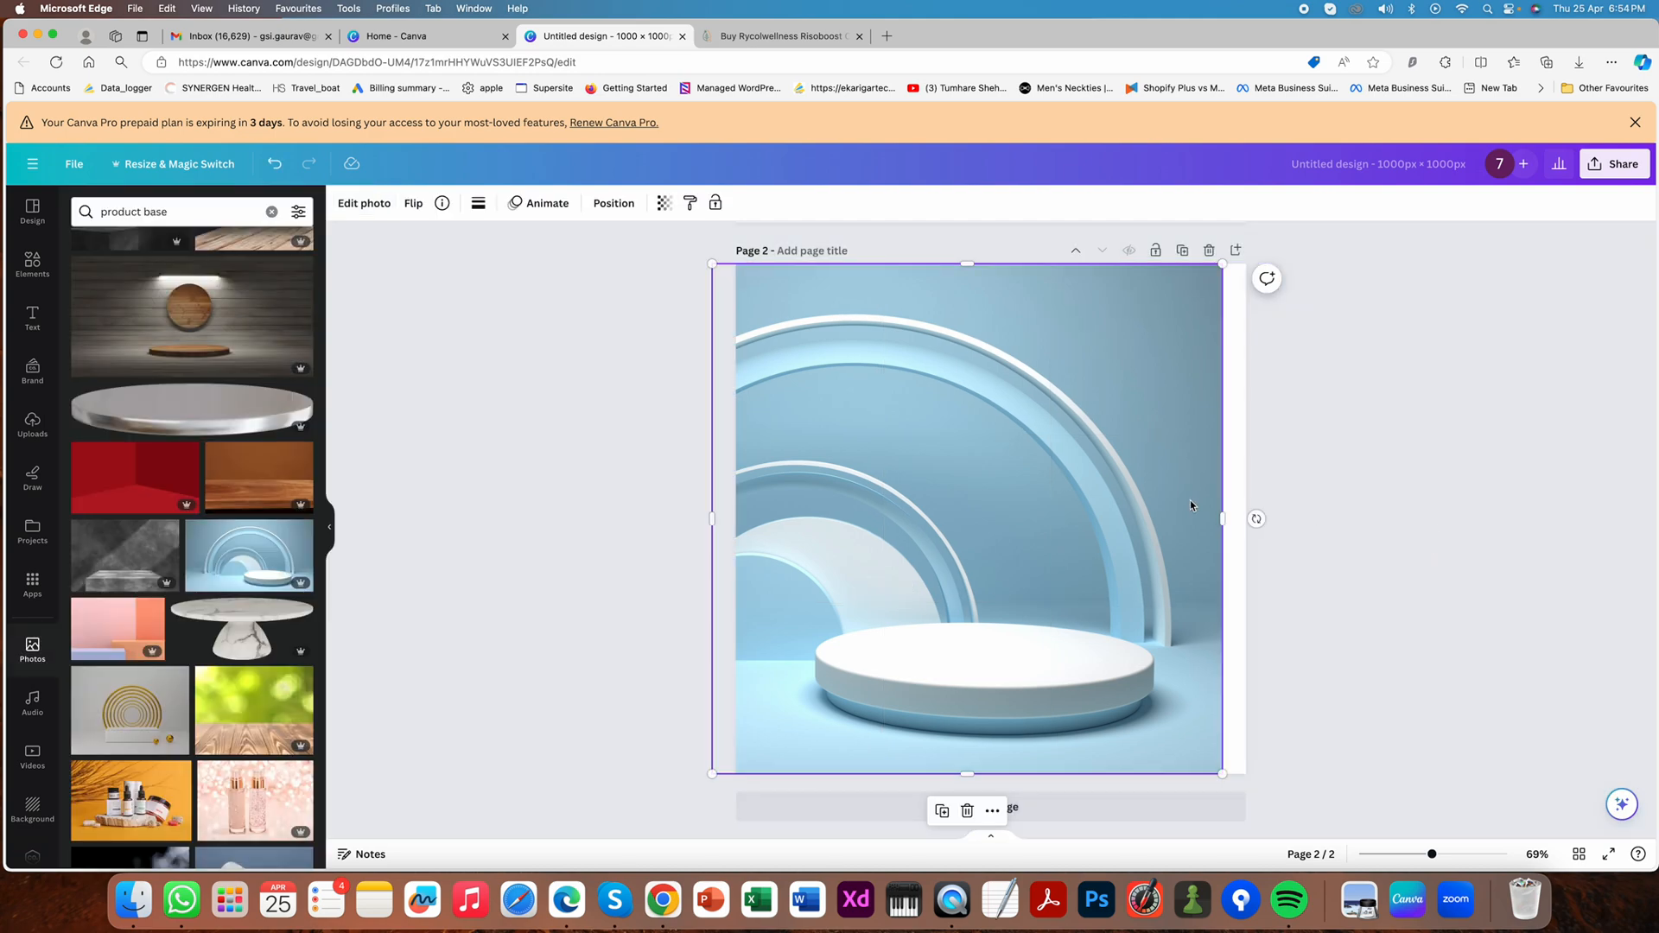
left_click(615, 202)
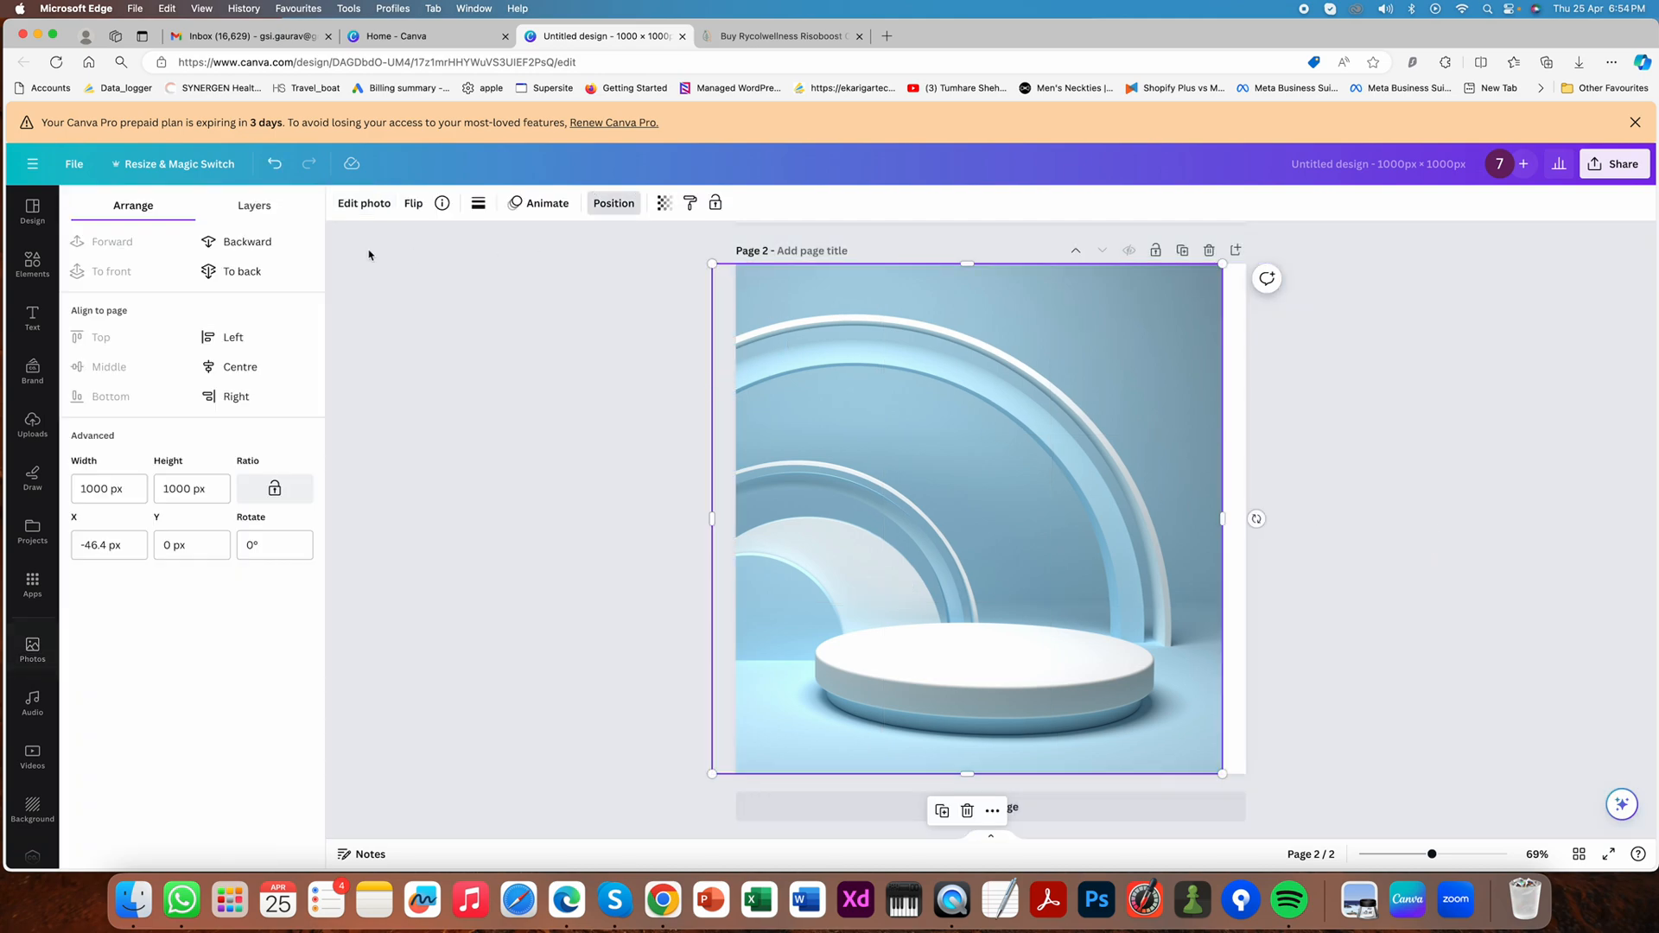
left_click(250, 244)
left_click(393, 357)
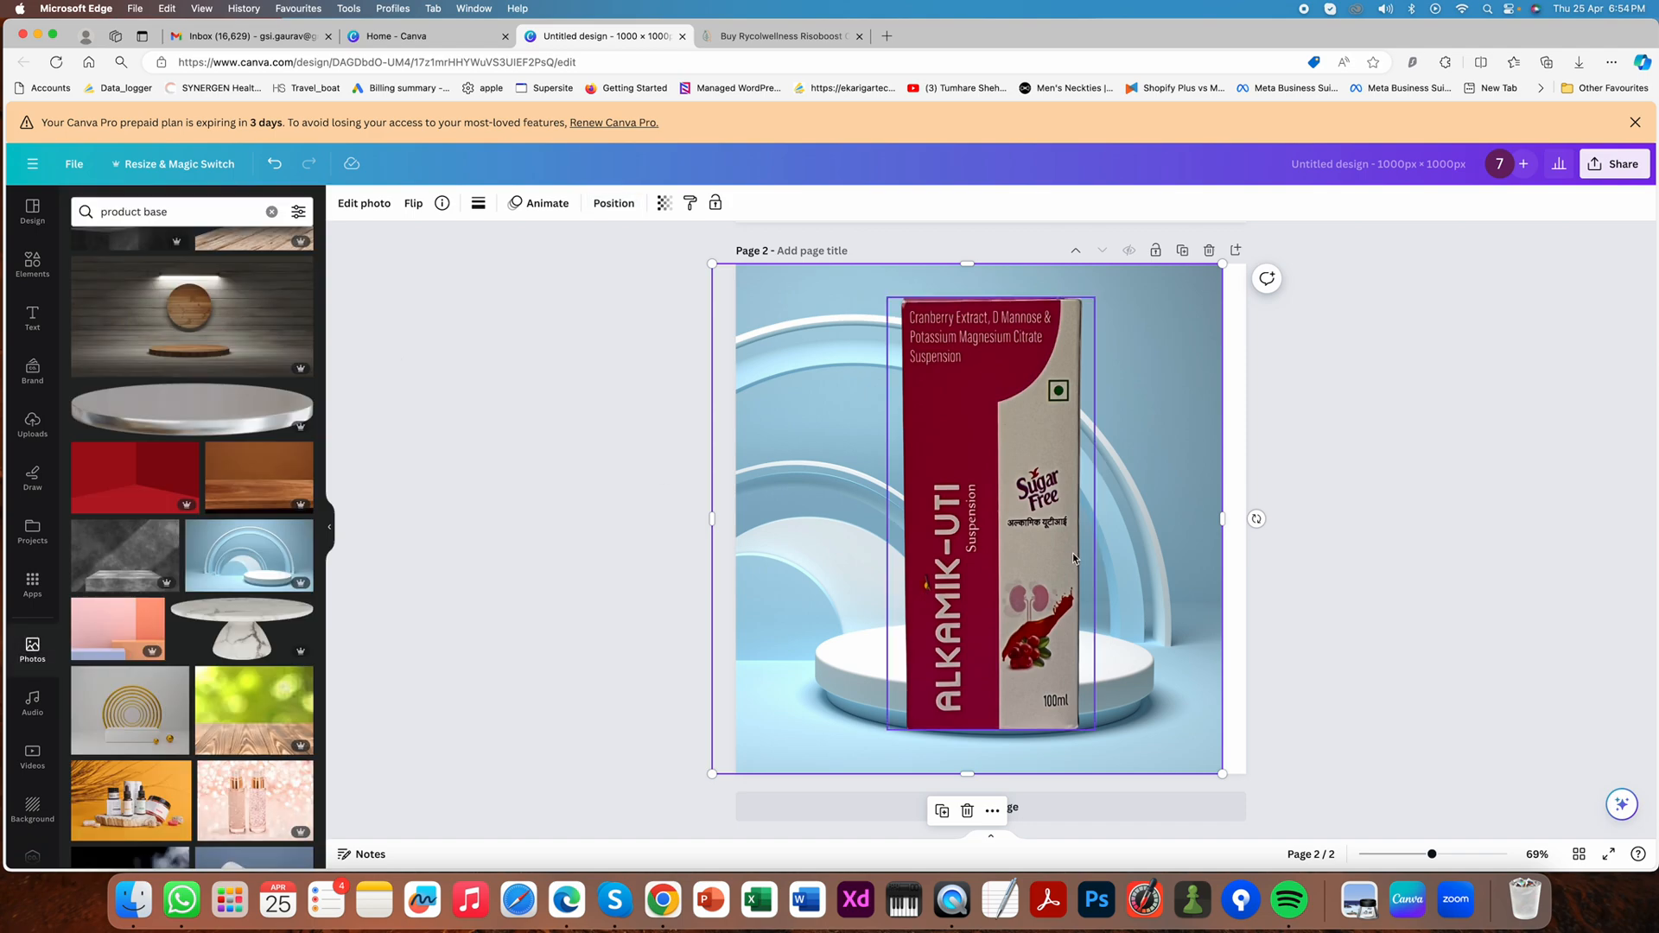
- Scale the Alkamik-UTI box down slightly and move it up so it stands centred on the white podium
left_click(1075, 329)
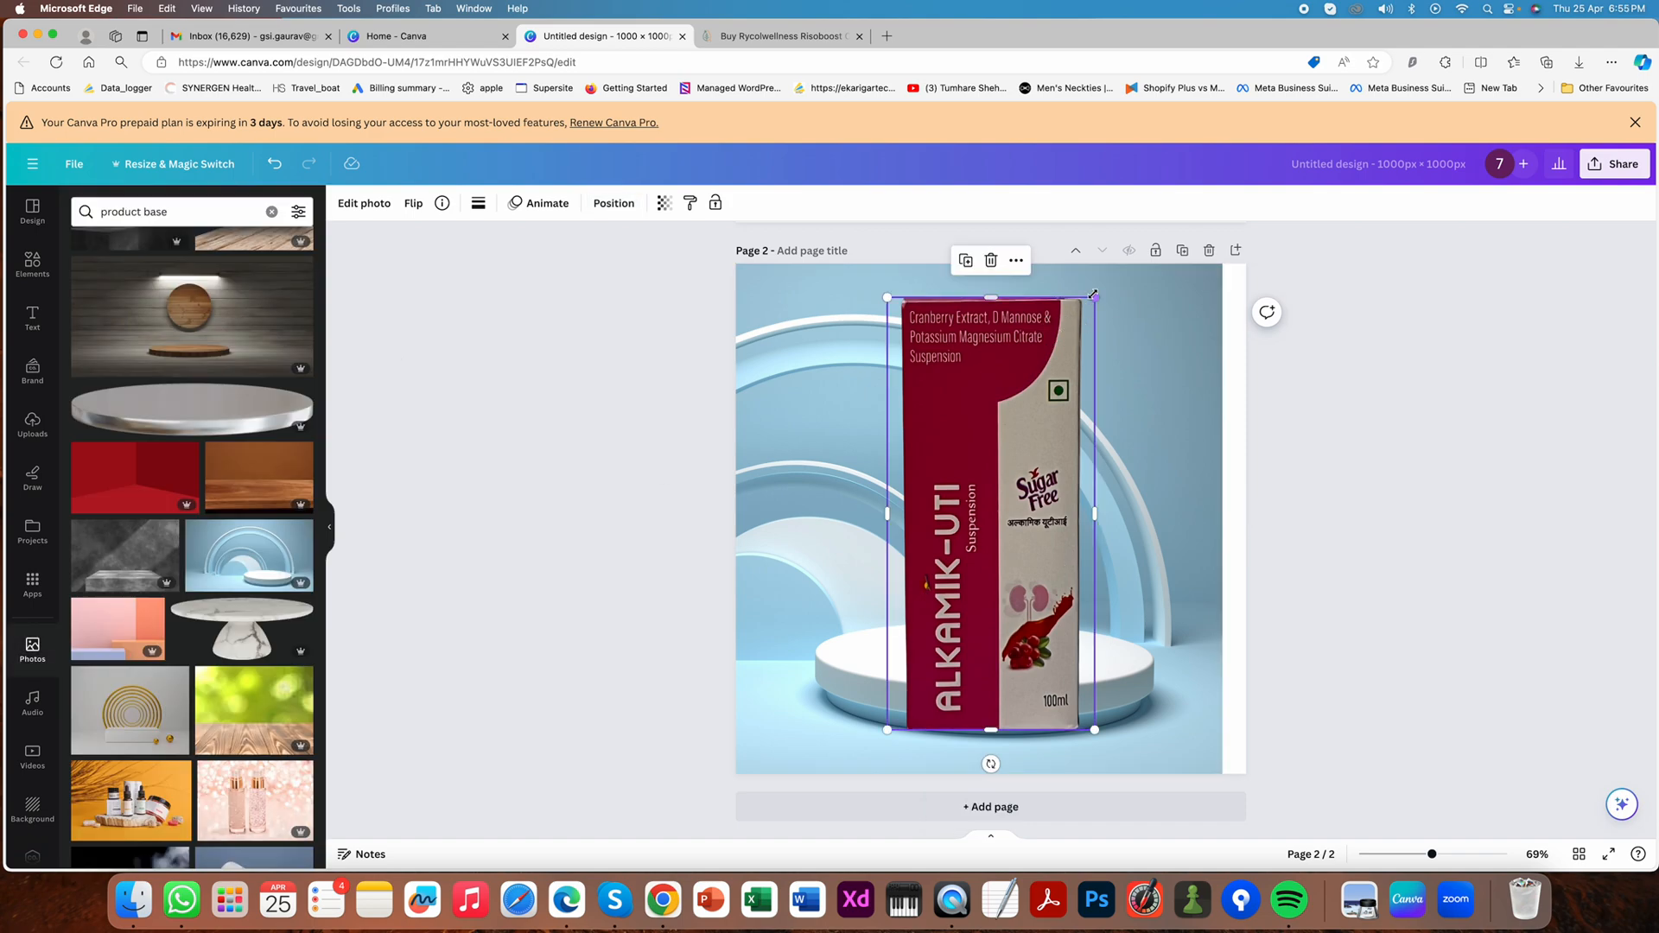
left_click_drag(1094, 297, 1048, 395)
left_click_drag(972, 504, 995, 439)
left_click_drag(1076, 321, 1090, 293)
left_click_drag(1046, 367, 1036, 369)
- Extend the podium photo's right edge to cover the blank strip along the page's right side
left_click(1180, 411)
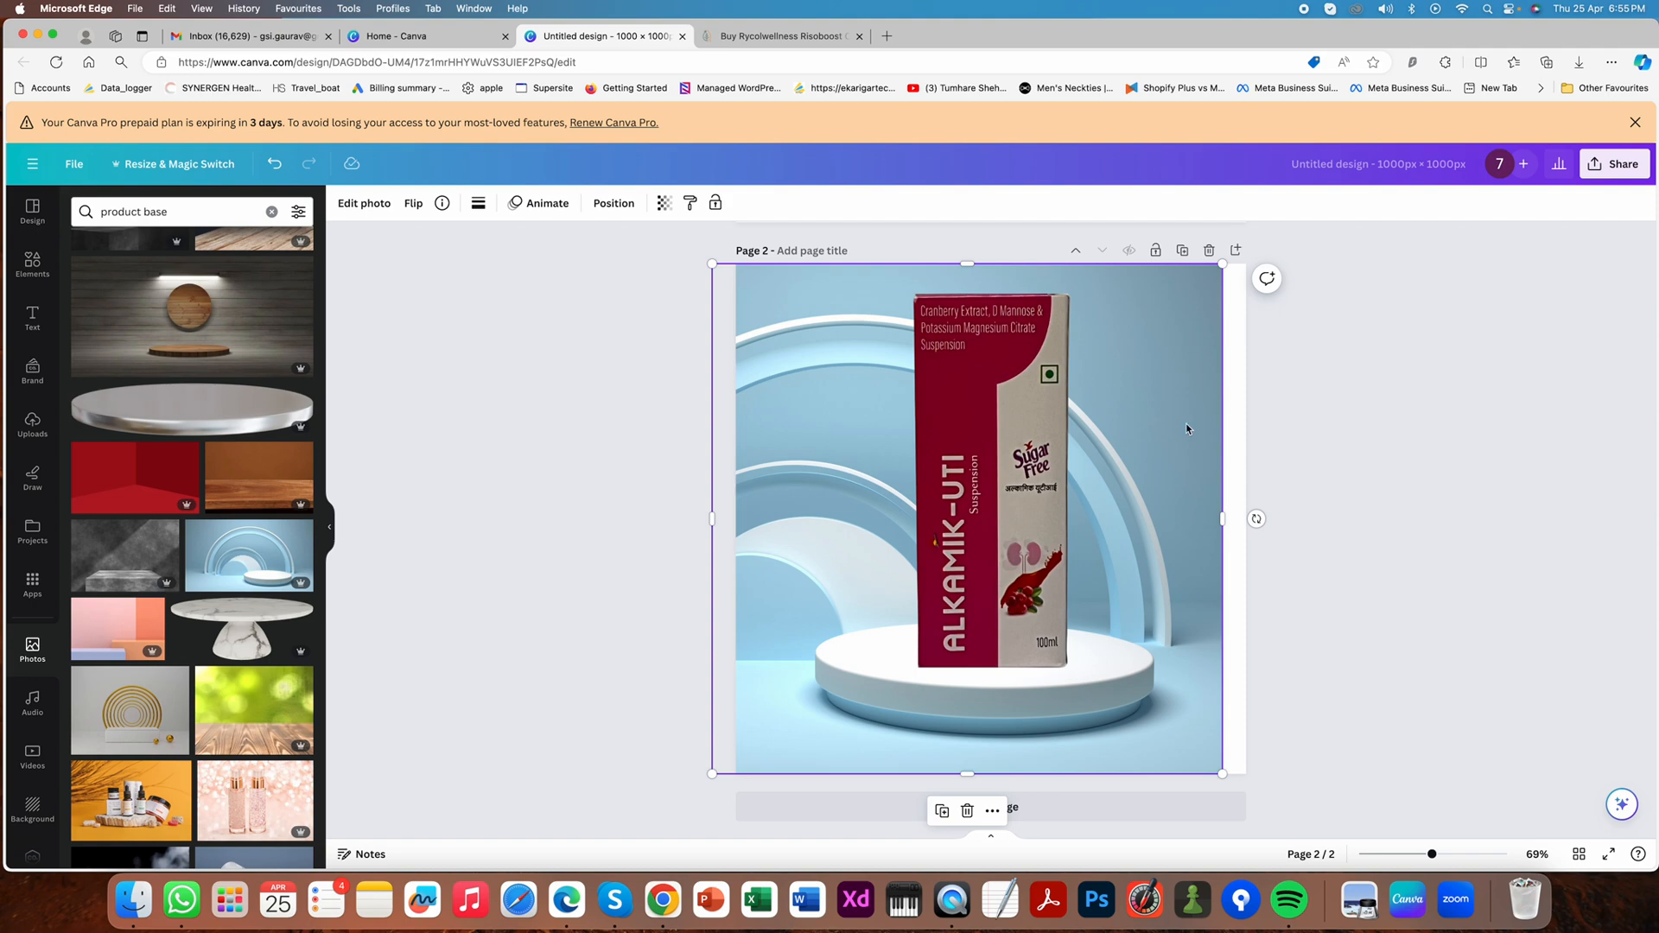
left_click(1128, 473)
left_click_drag(1222, 530, 1253, 518)
left_click(1314, 518)
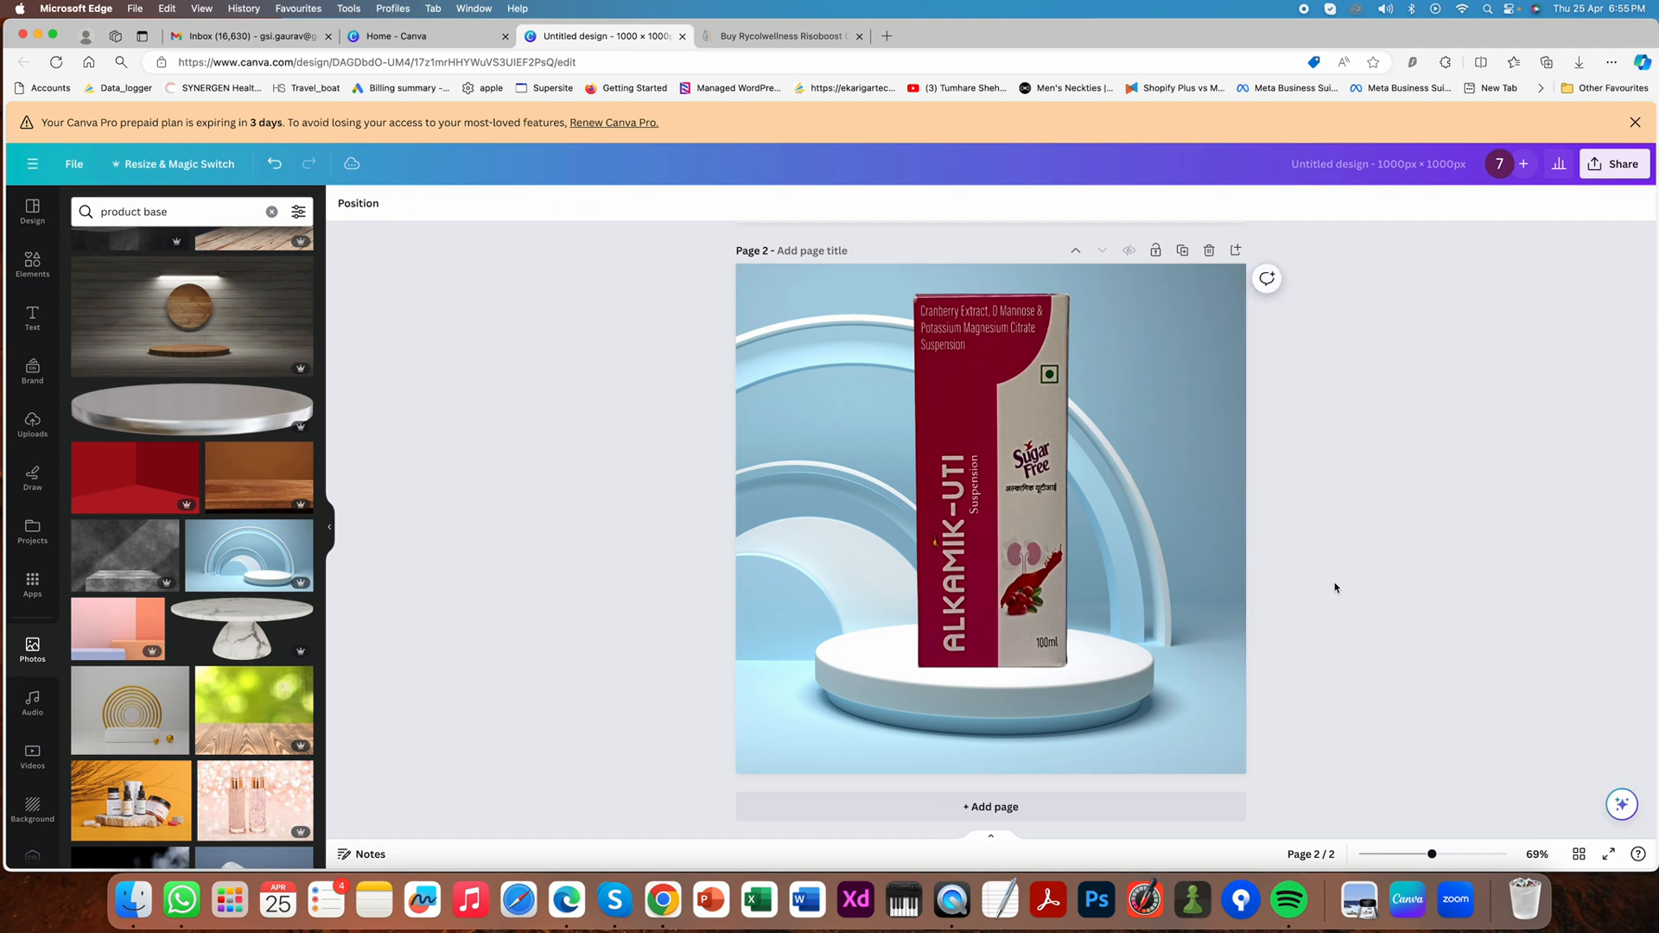
- Add the flat black blur graphic as a shadow on the podium at the box's base and send it behind the box
left_click(26, 276)
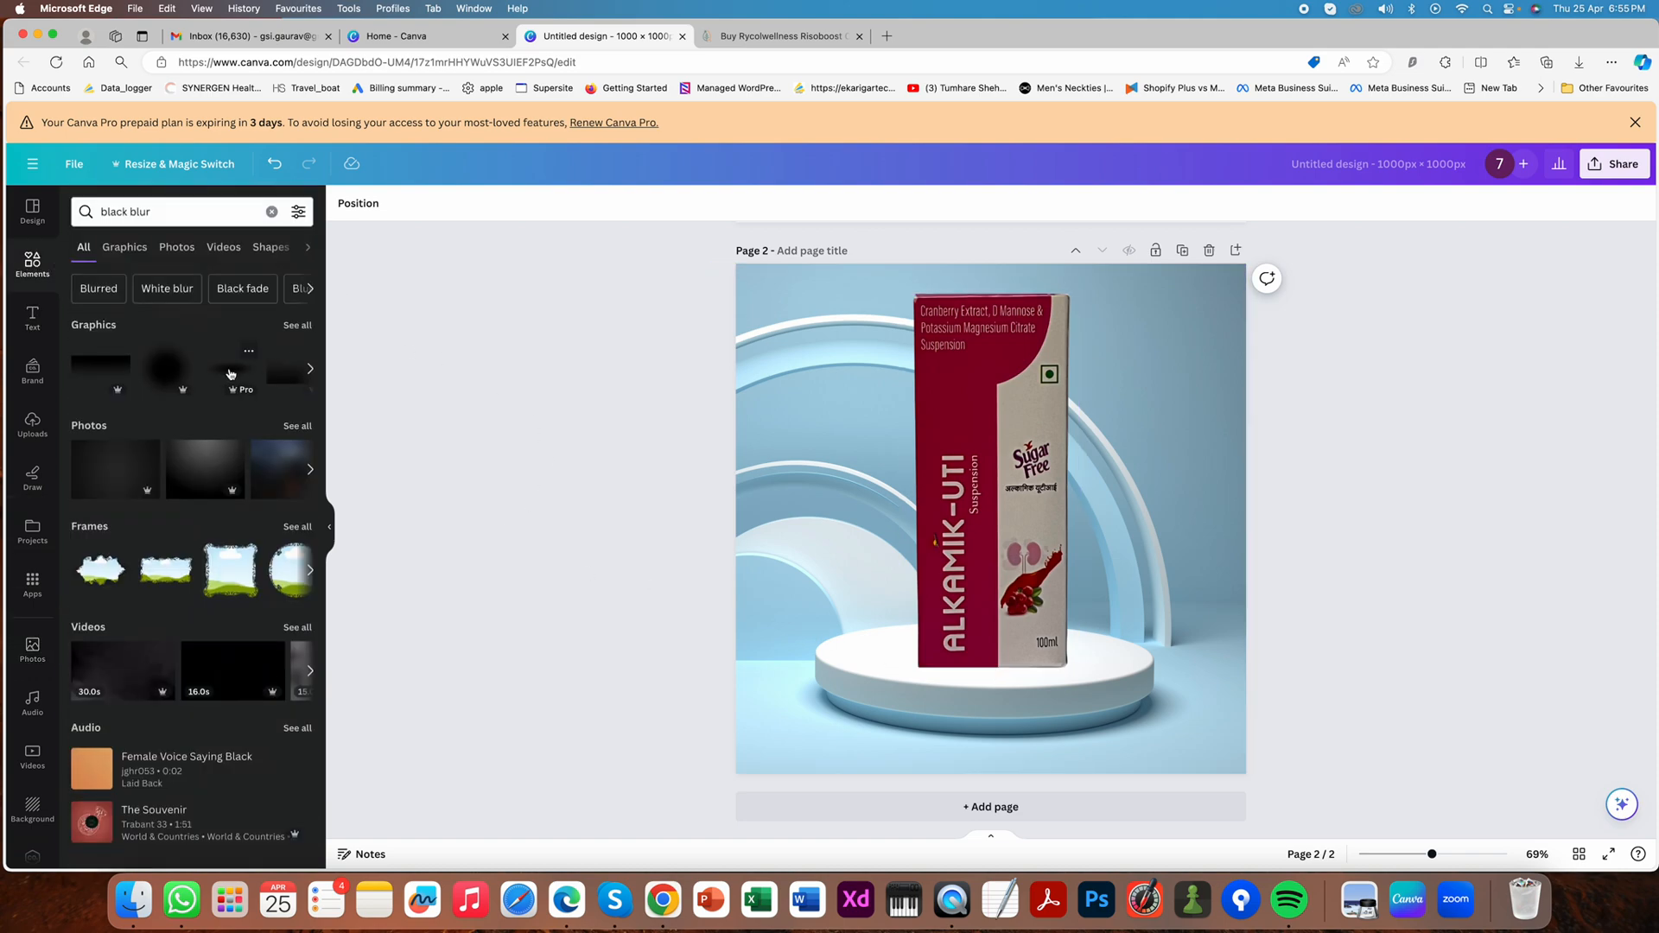
left_click(237, 369)
left_click_drag(1035, 540, 1036, 673)
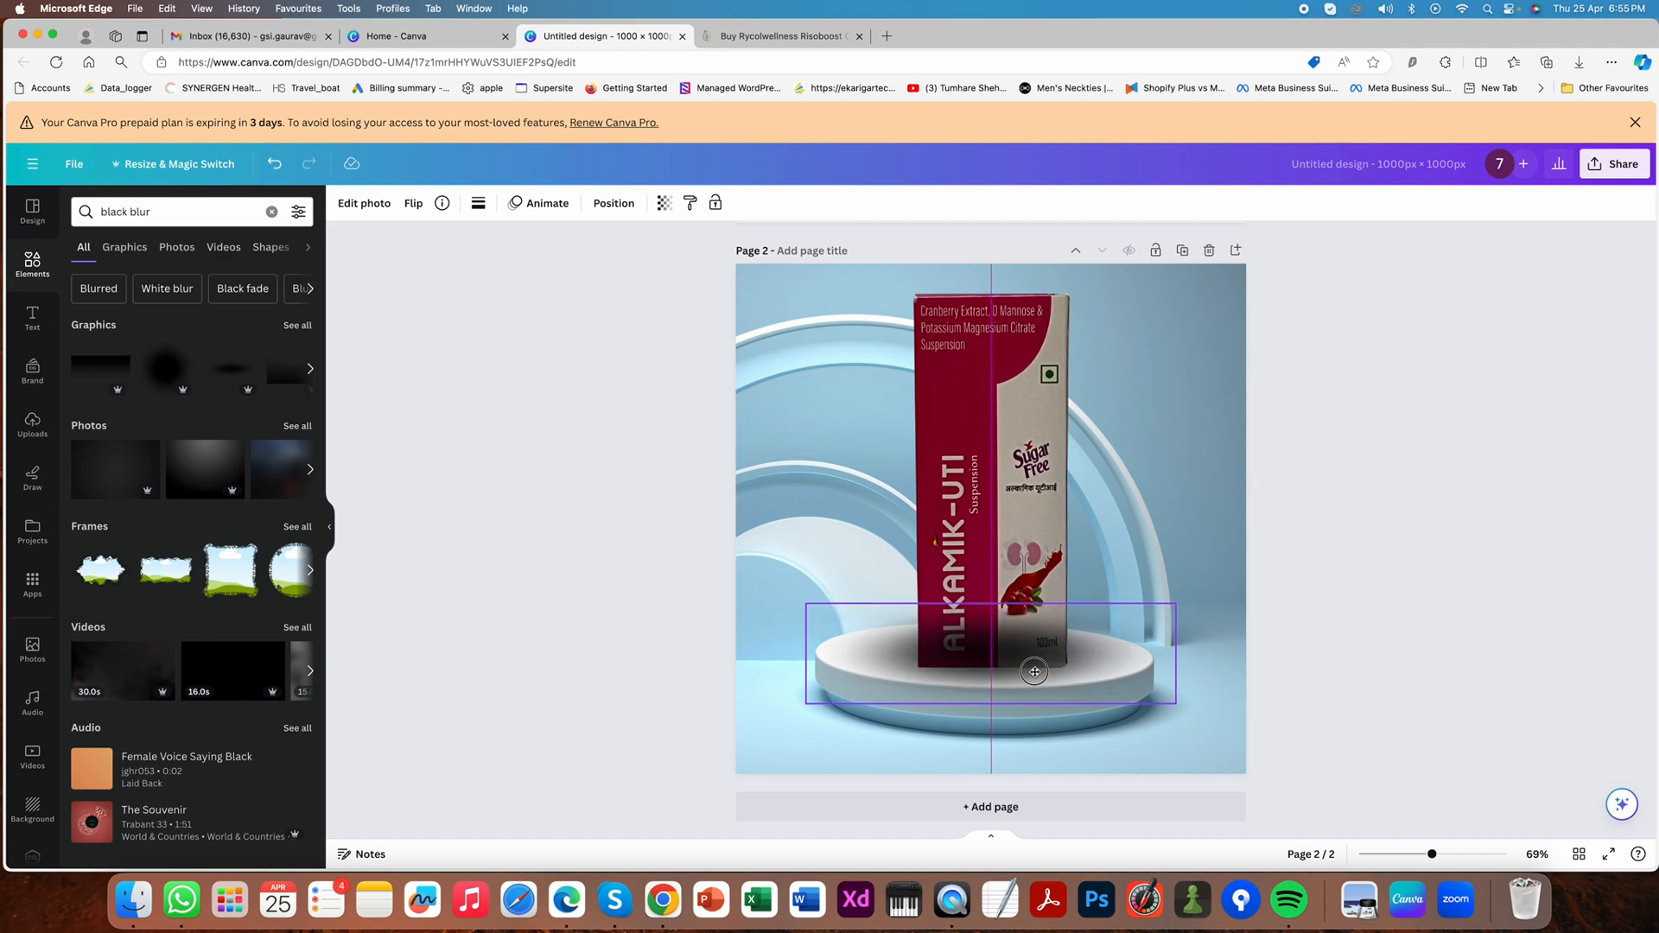
left_click(602, 205)
left_click(424, 347)
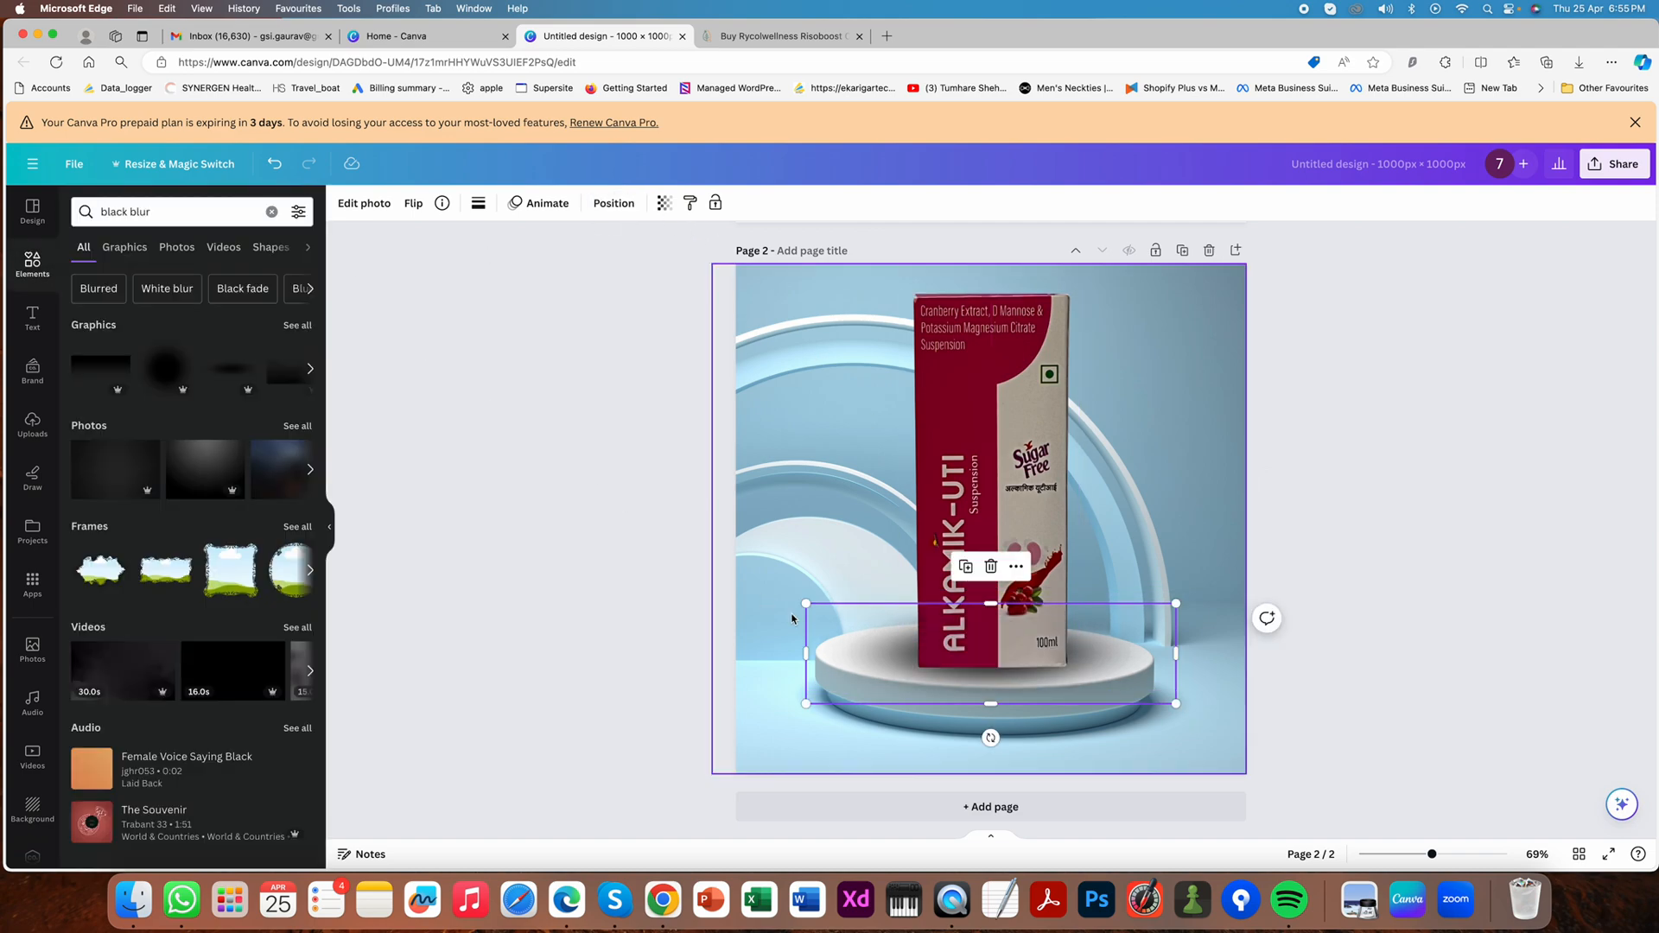
- Move the shadow slightly left of the box's base and lower its transparency value
left_click(884, 657)
left_click_drag(883, 656, 861, 656)
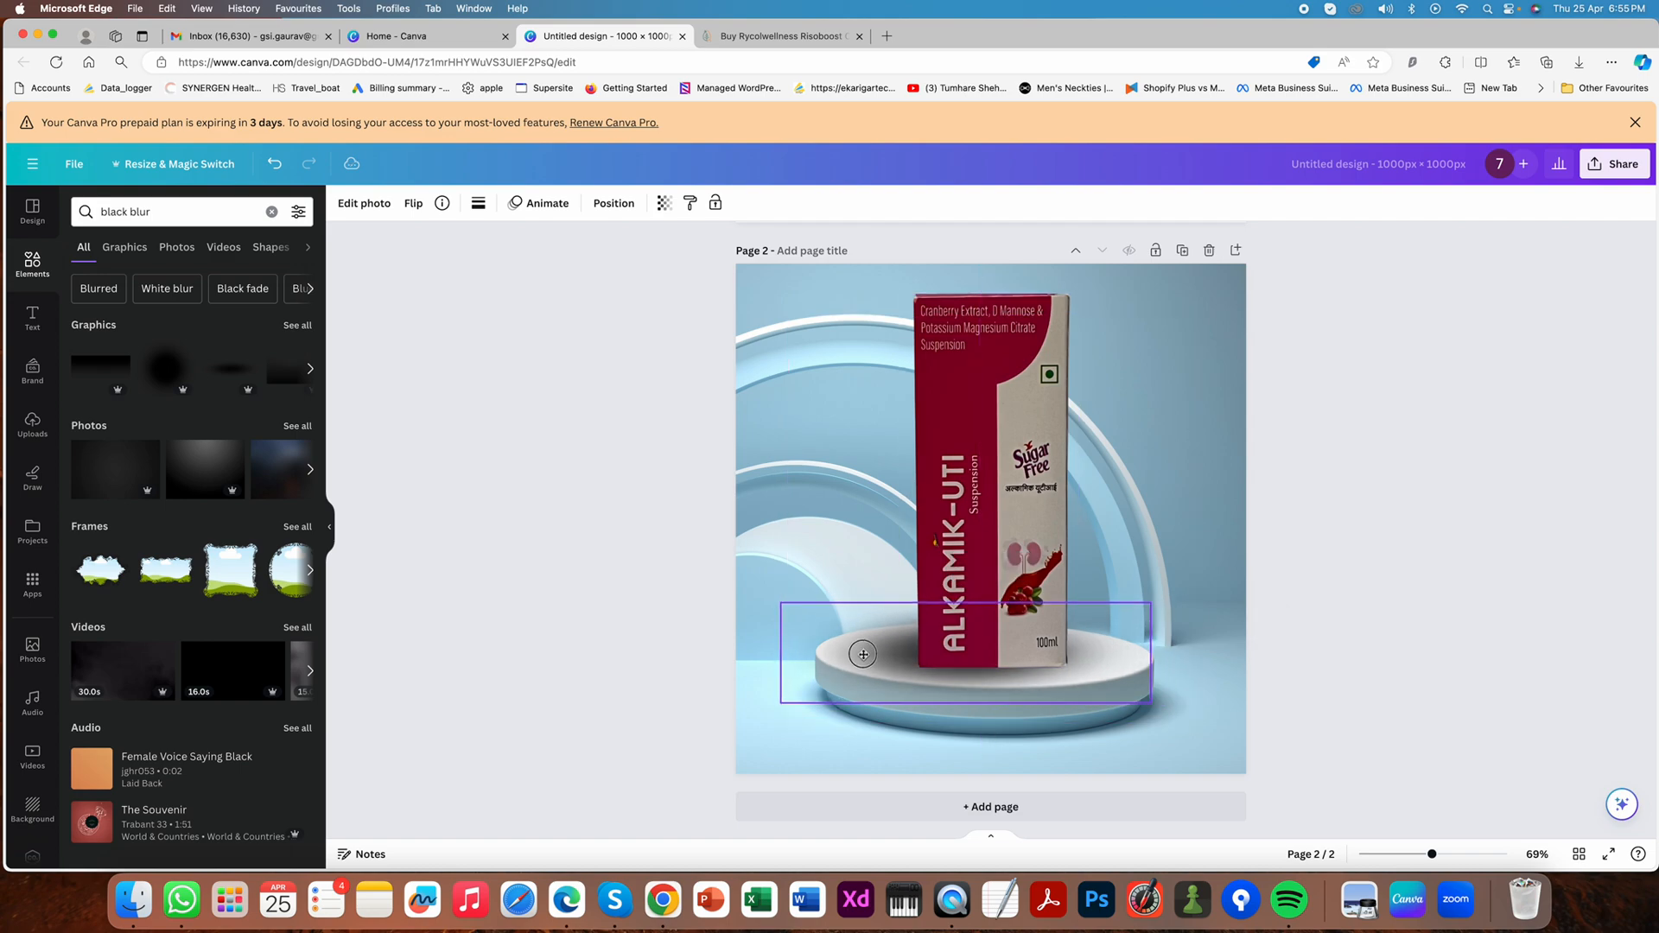
left_click(664, 203)
left_click_drag(663, 260, 636, 260)
left_click(534, 452)
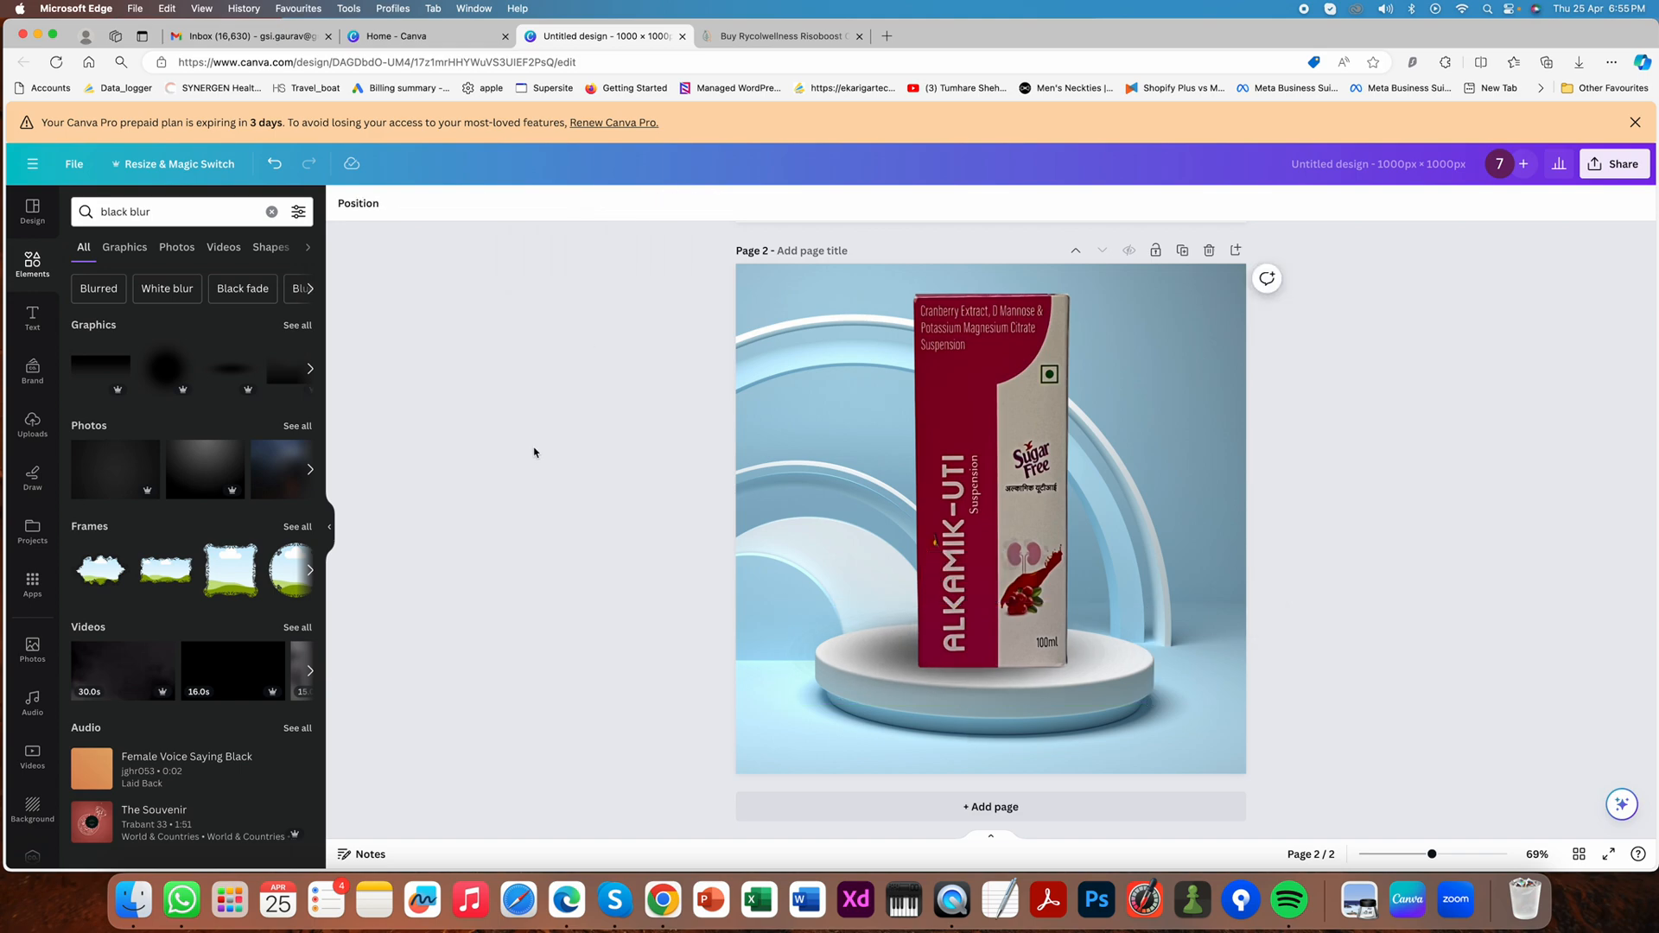
- Place a second copy of the shadow toward the right of the box's base and send it backward behind the box
left_click_drag(888, 647, 972, 646)
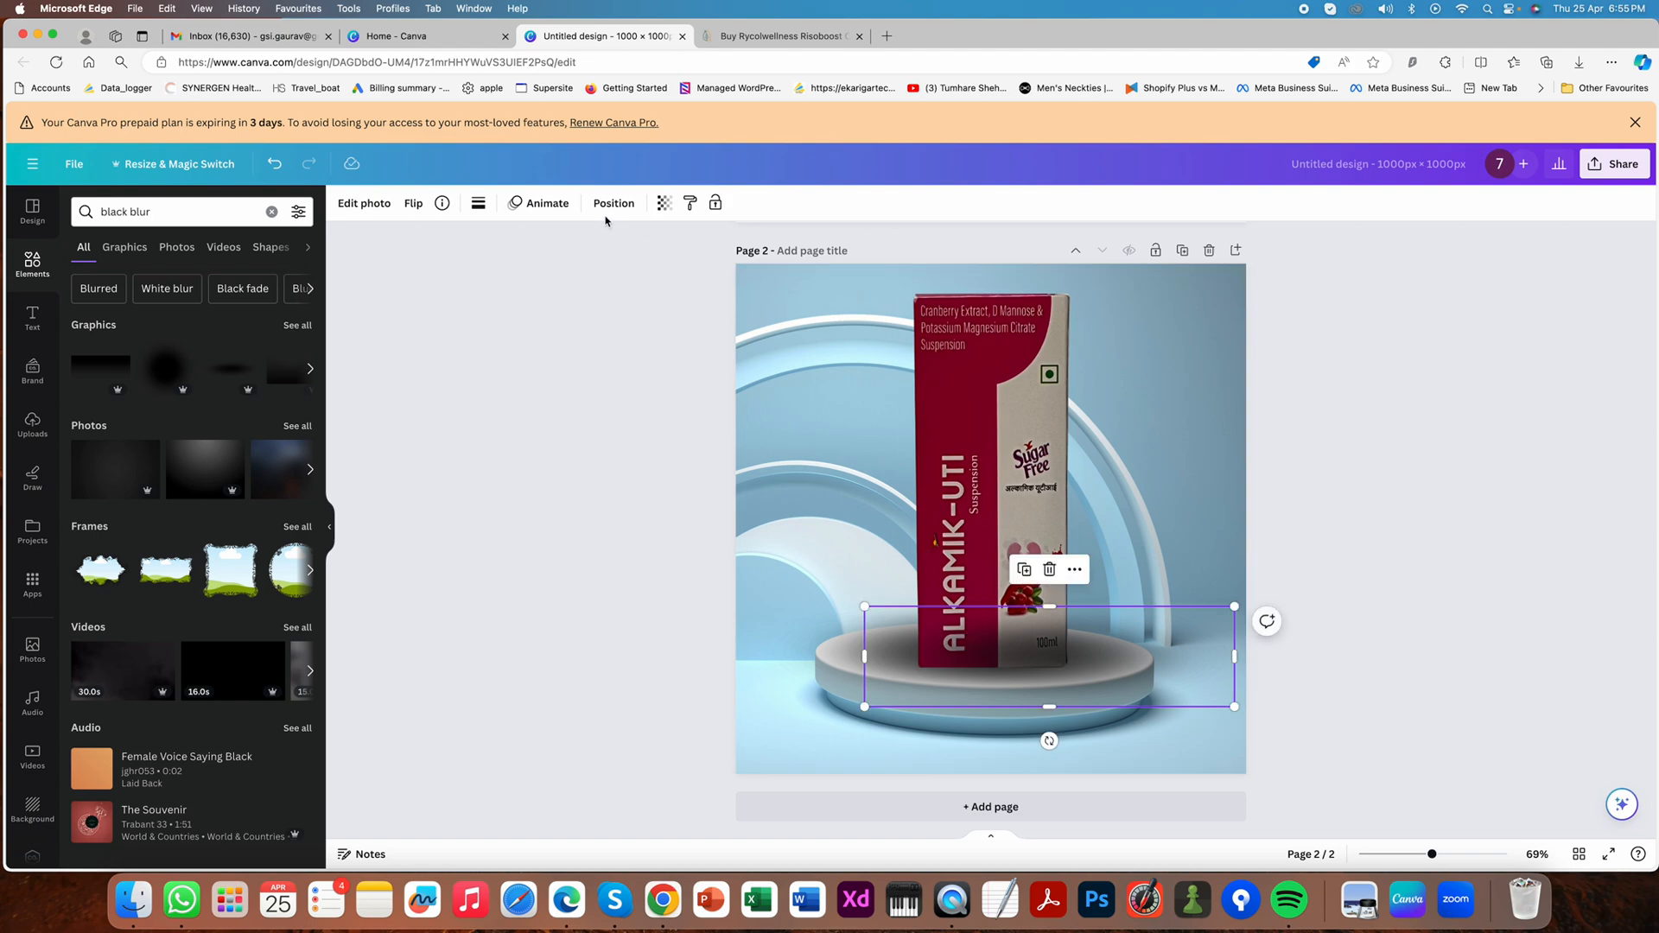
left_click(614, 203)
left_click(256, 245)
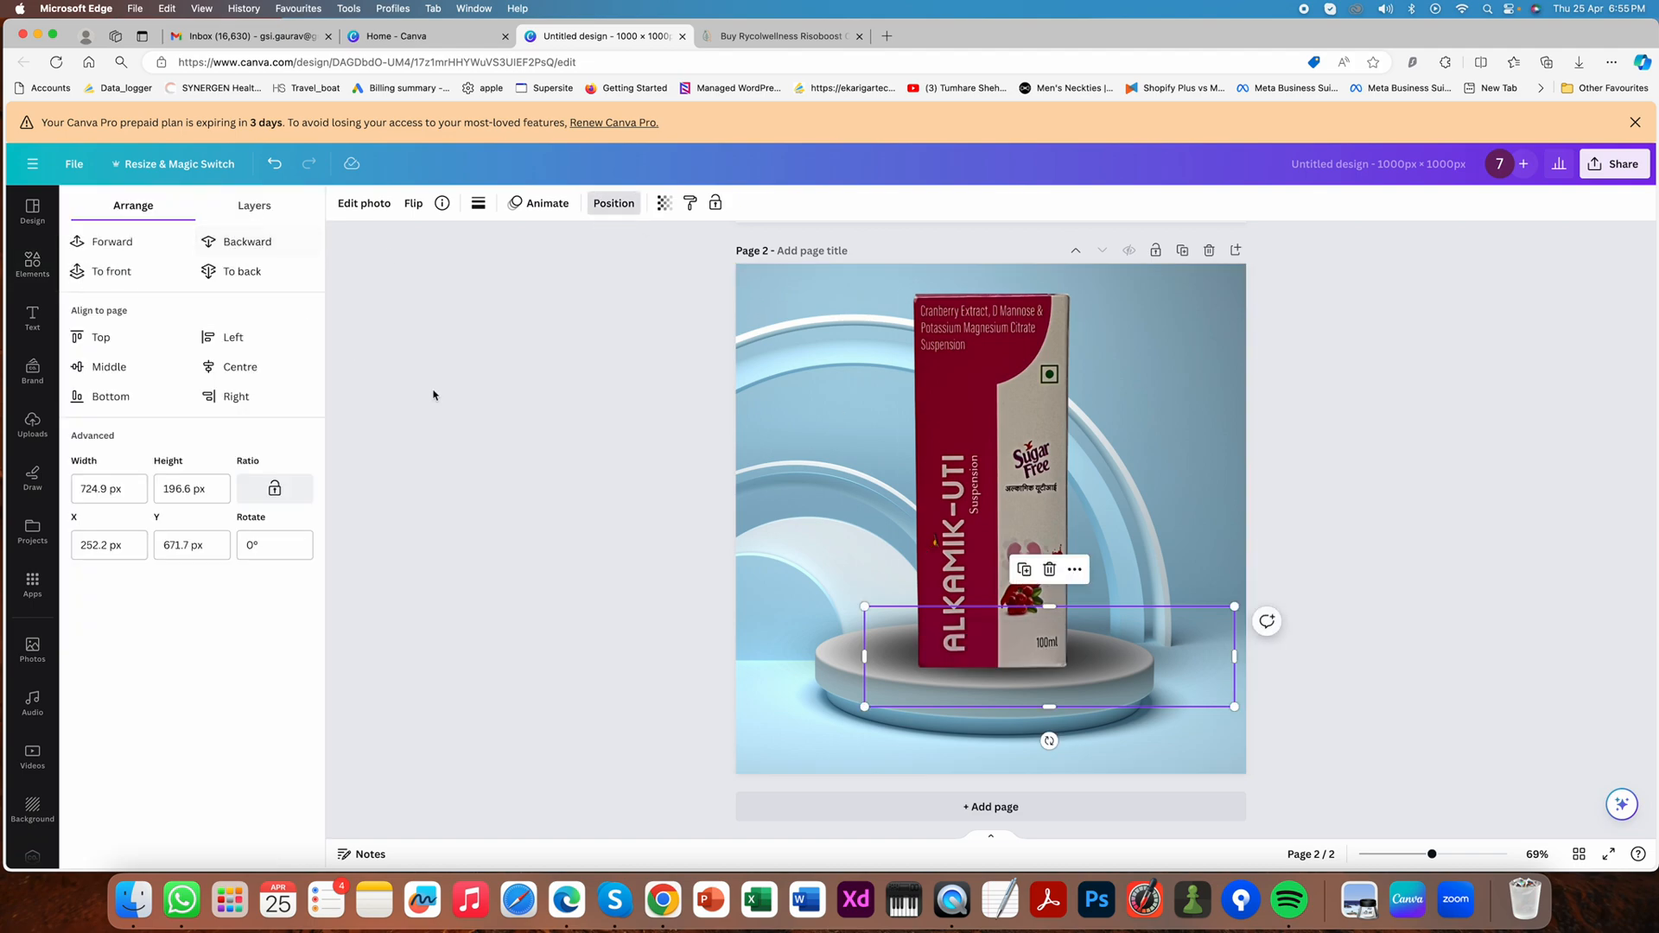
- Shrink the right-hand shadow from its upper-right corner and position it to fall on the podium beside the box's base
left_click_drag(1100, 653, 1097, 646)
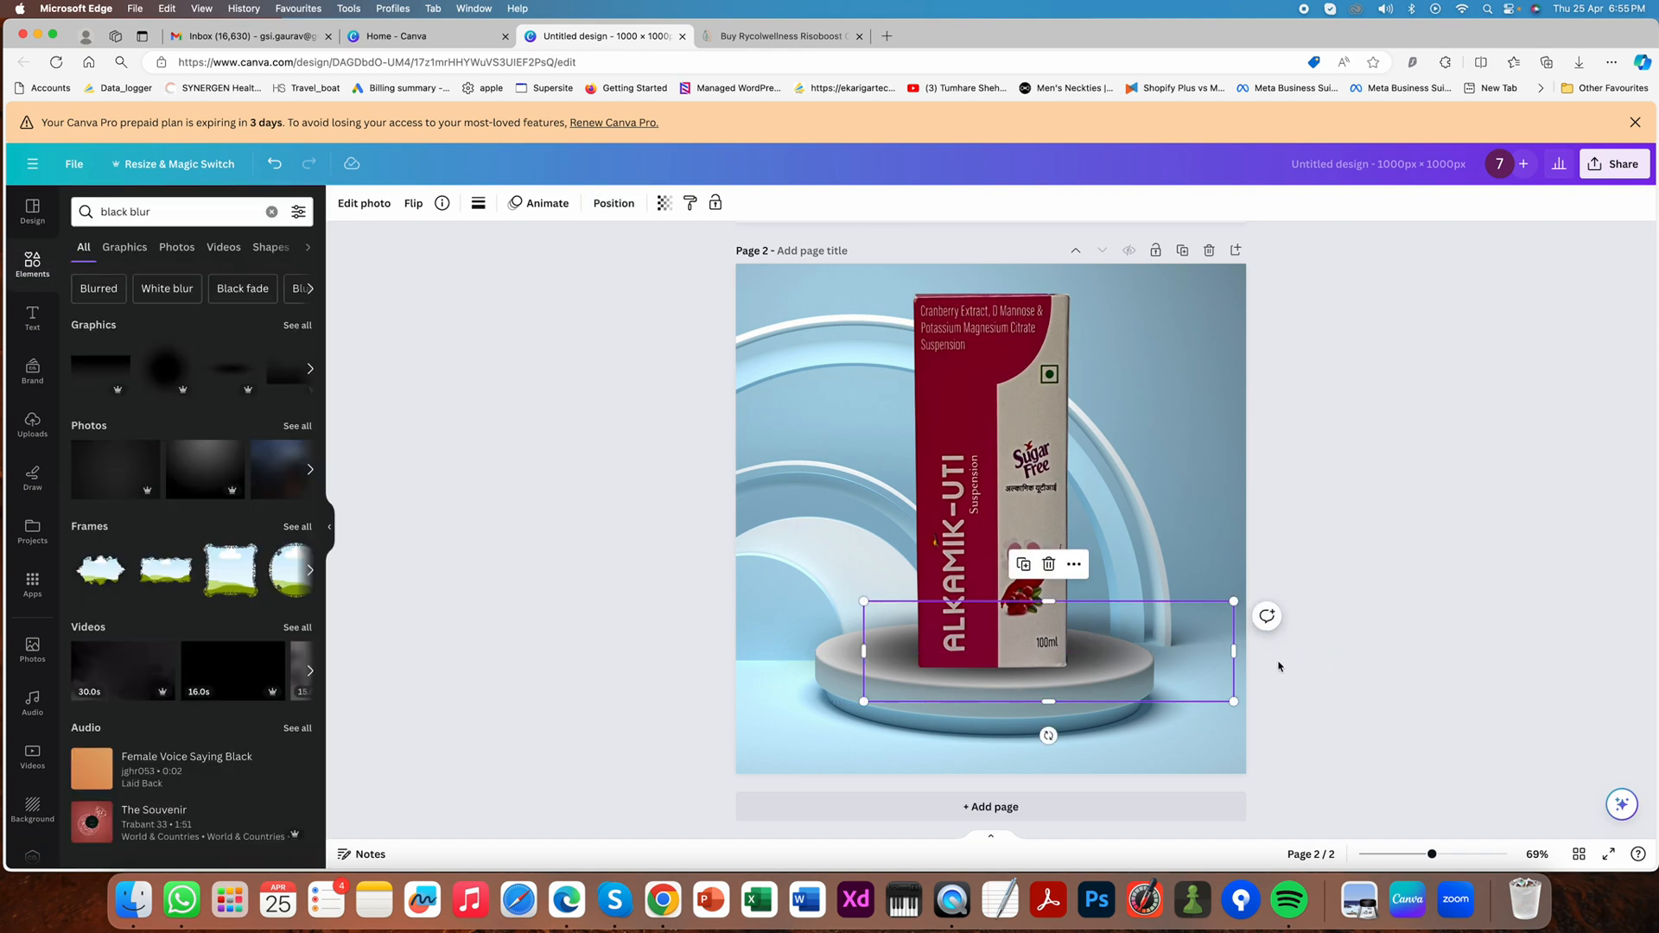
left_click_drag(1226, 607, 1179, 616)
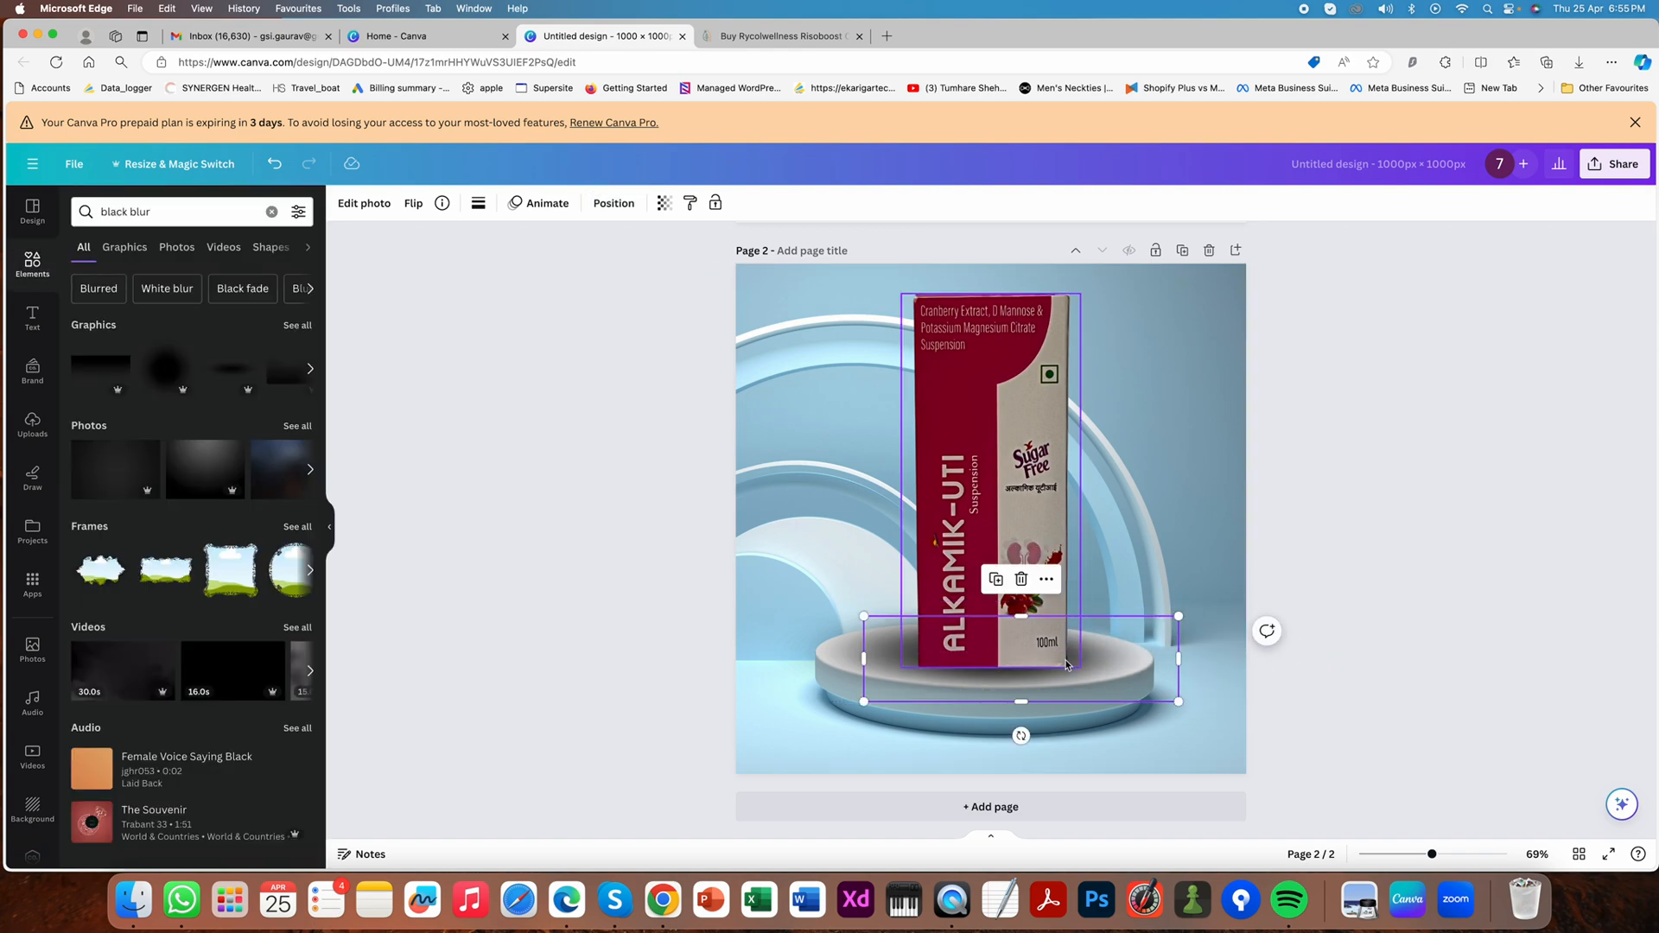
left_click_drag(1104, 659, 1120, 659)
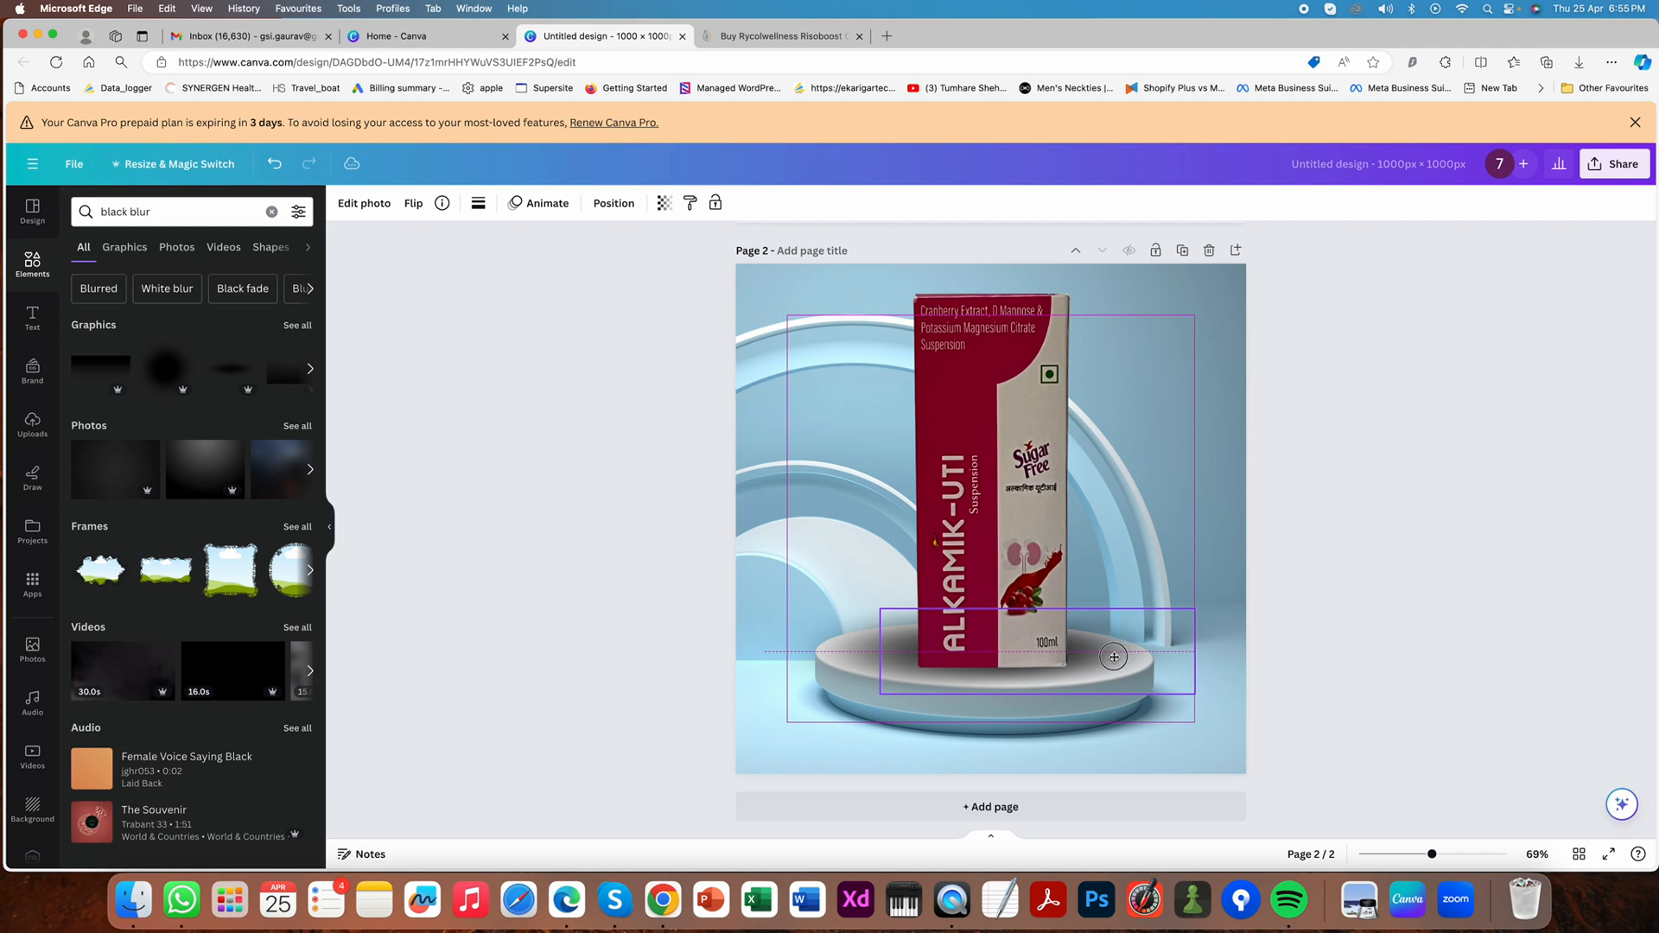
left_click_drag(1114, 657, 1112, 656)
left_click(1482, 649)
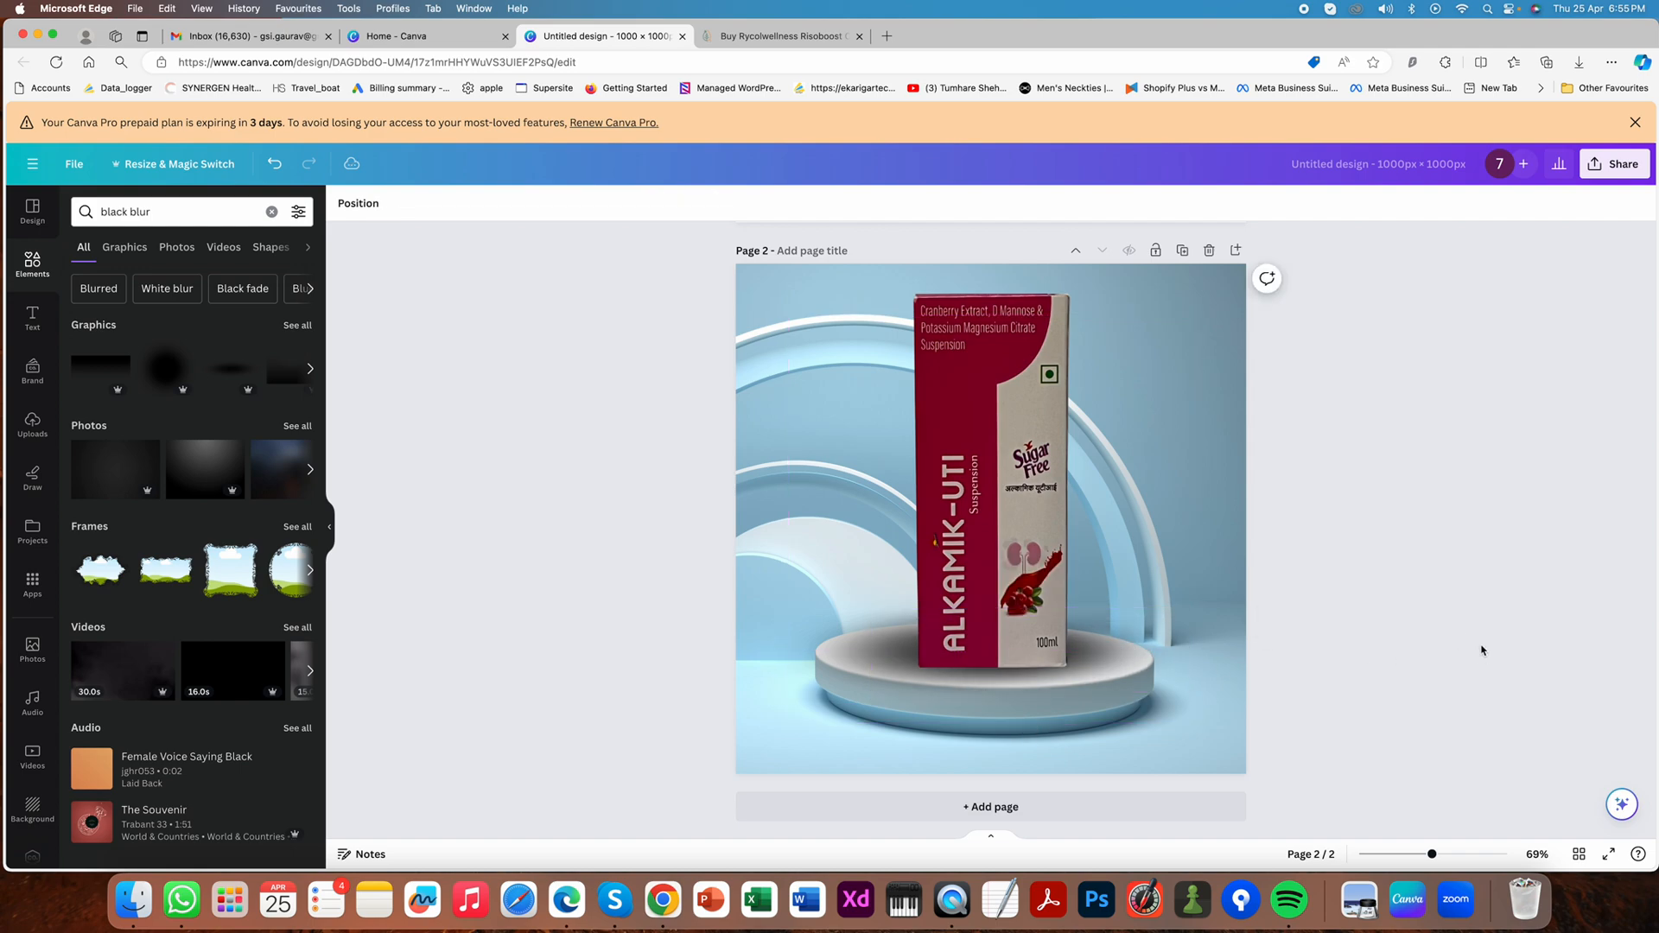
- Nudge the box slightly down on the podium so it sits in its shadow
left_click_drag(989, 561, 987, 562)
left_click(1434, 601)
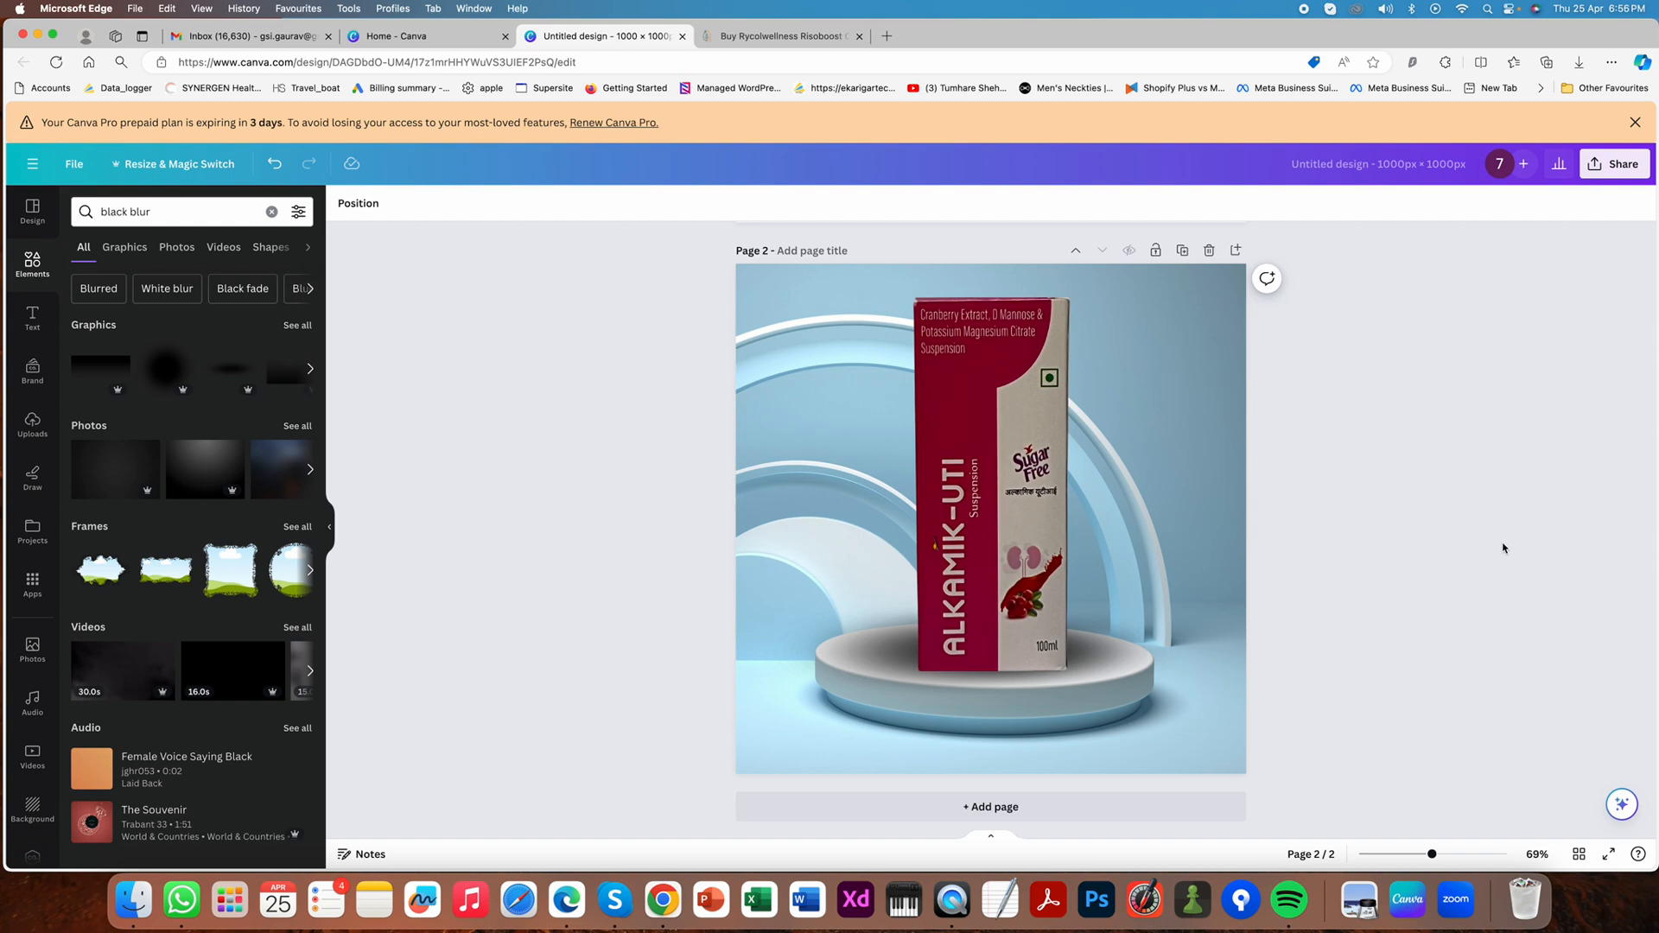
- Compare pages 1 and 2, and duplicate page 2 as the base for another podium image
scroll(1408, 551, "up", 5)
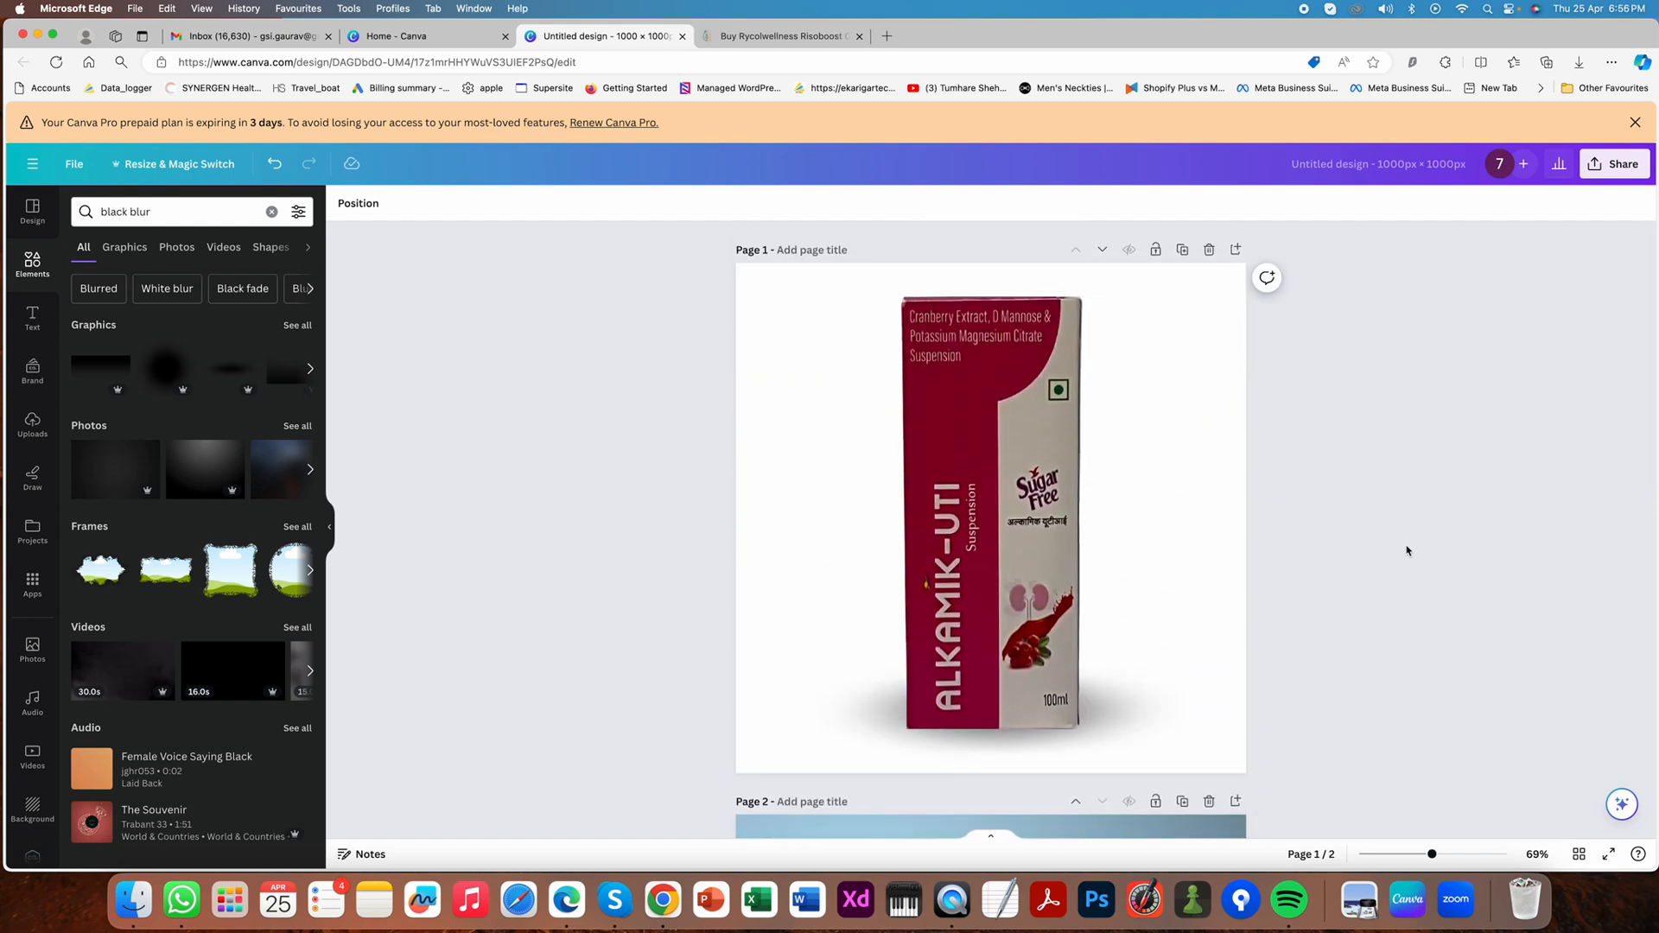
scroll(1406, 550, "down", 5)
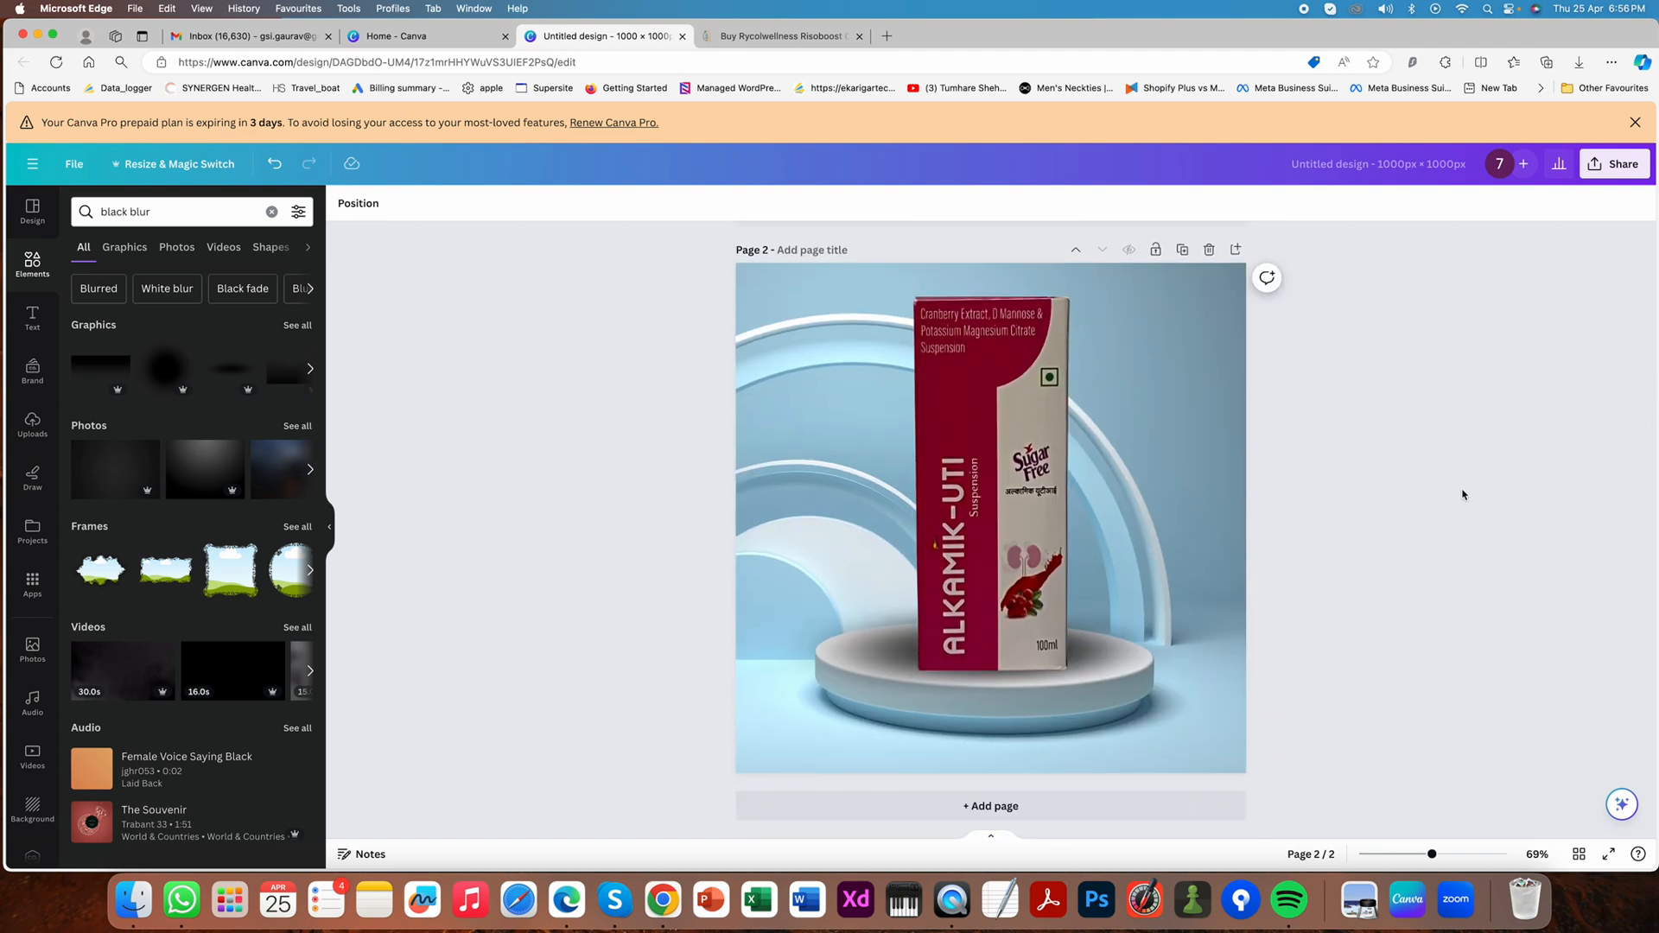
left_click(1181, 248)
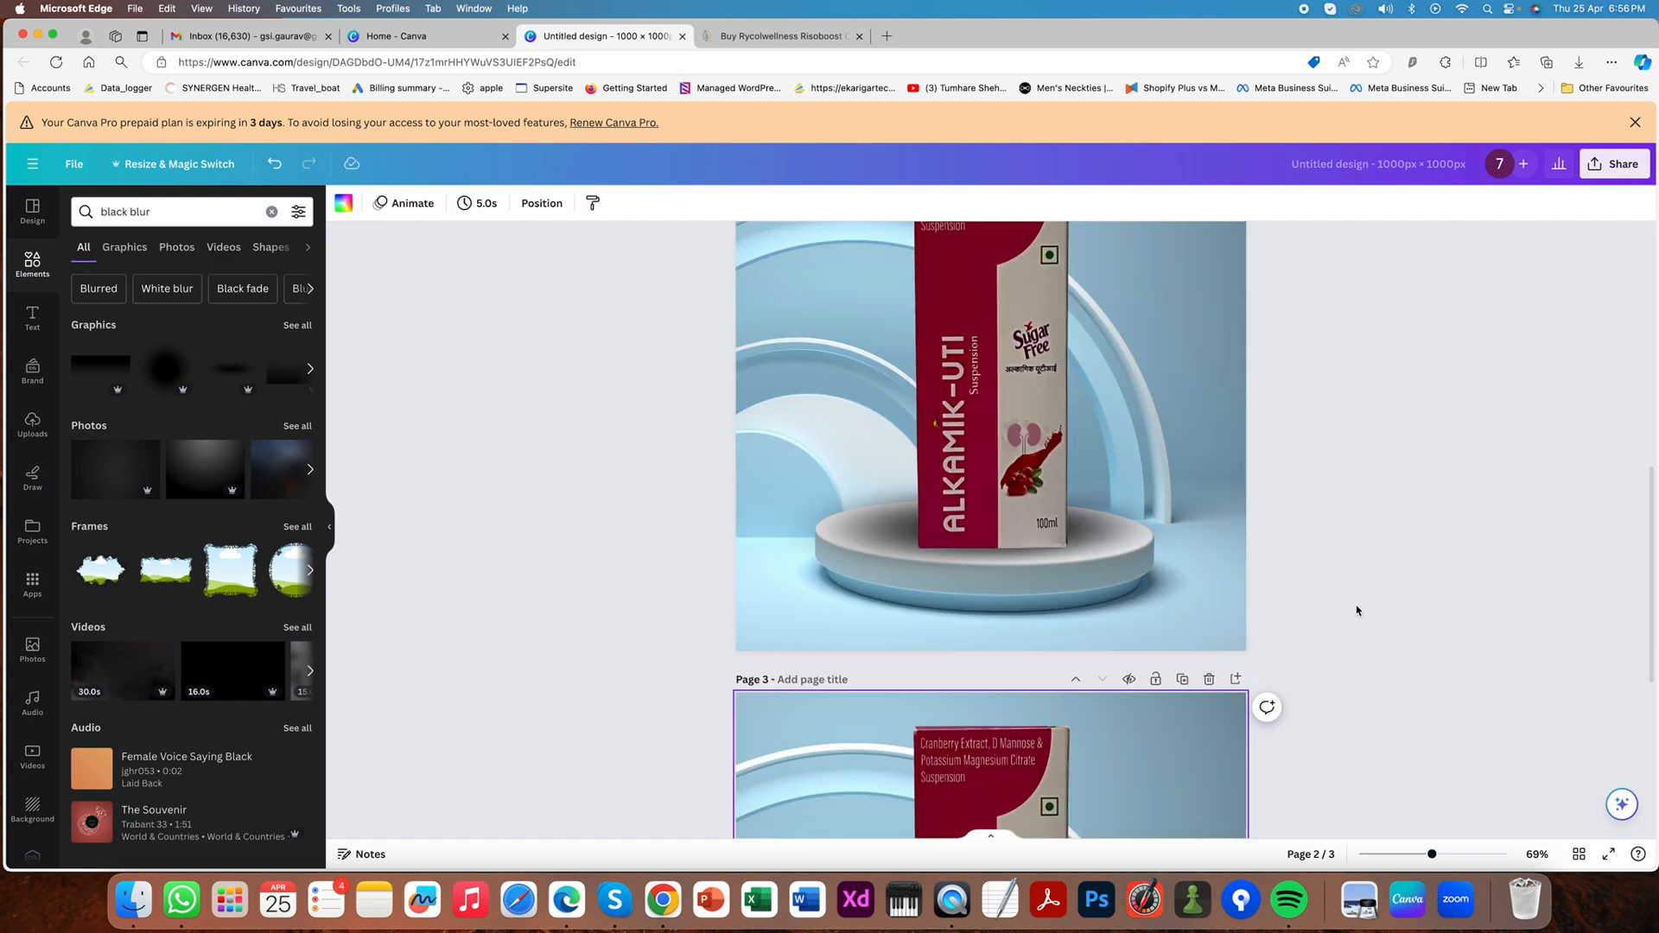
scroll(1357, 611, "down", 5)
left_click(1004, 531)
key("BackSpace")
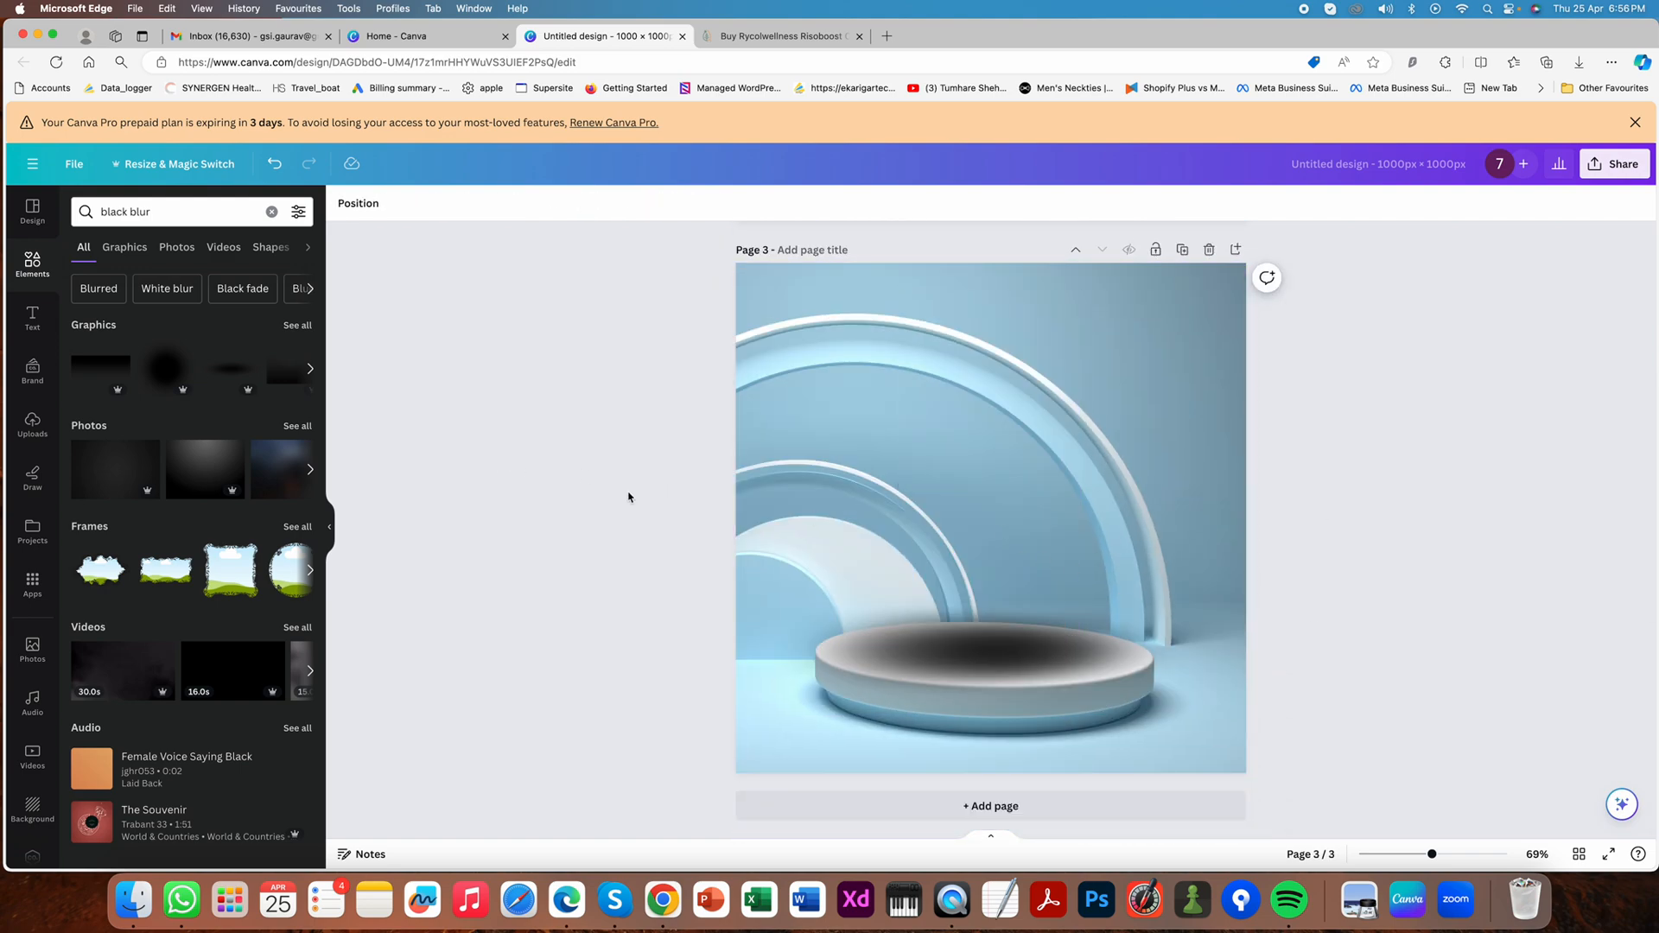
key("super+z")
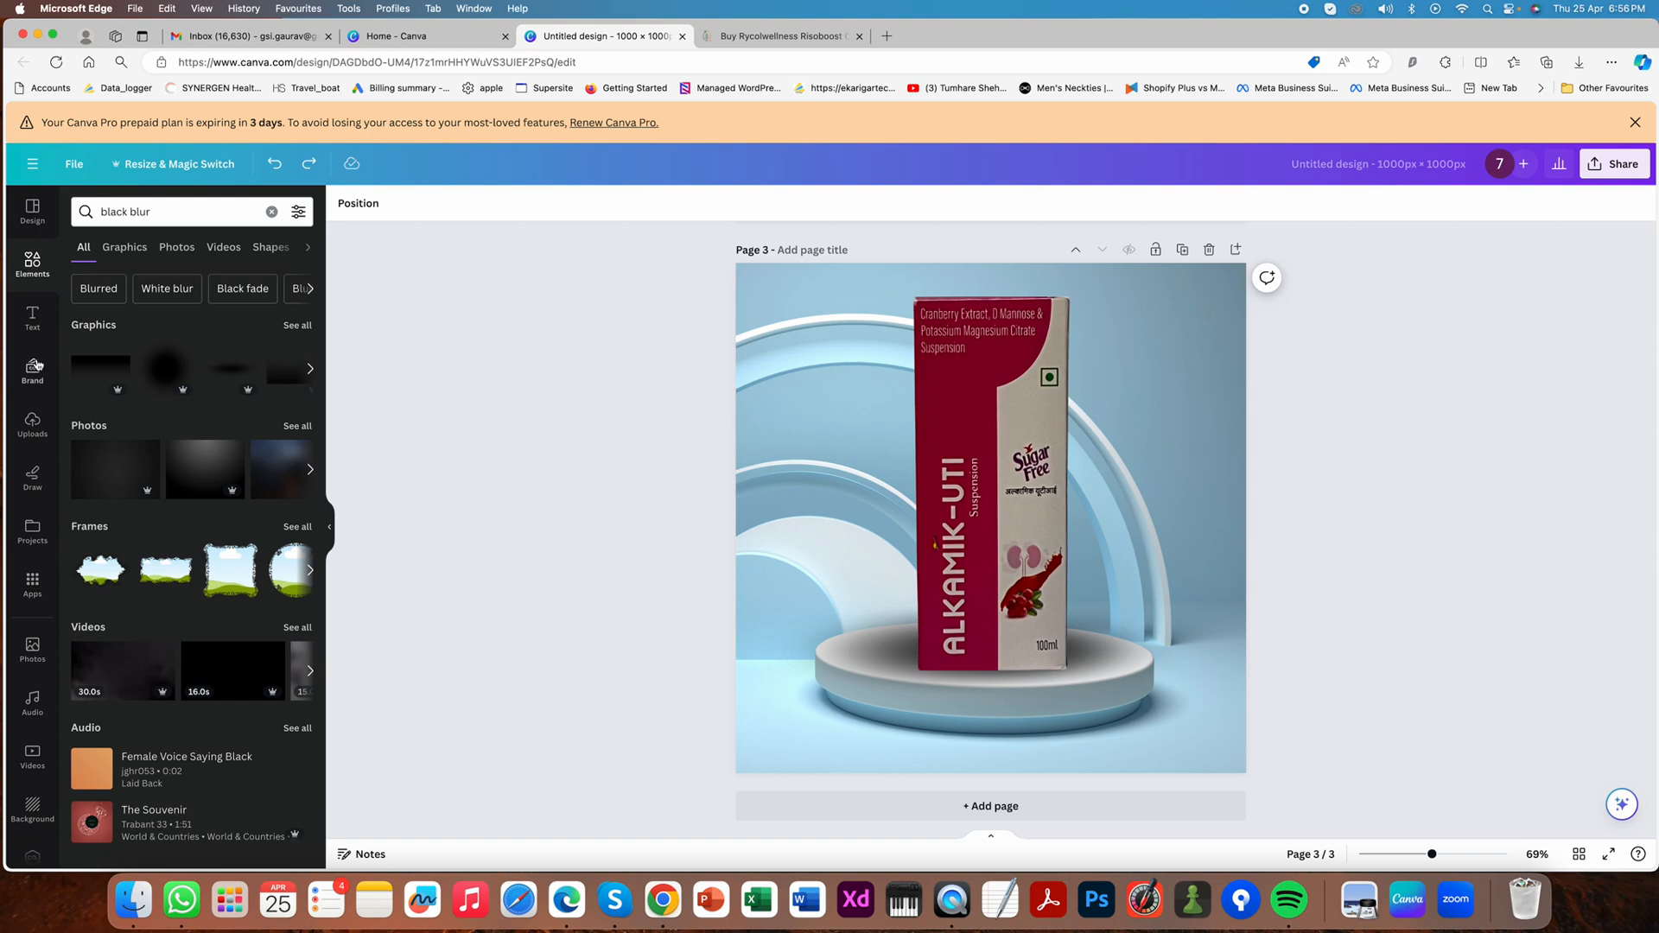
- Add the third uploaded photo, showing the box's printed information side, to page 3 and remove its background
left_click(32, 423)
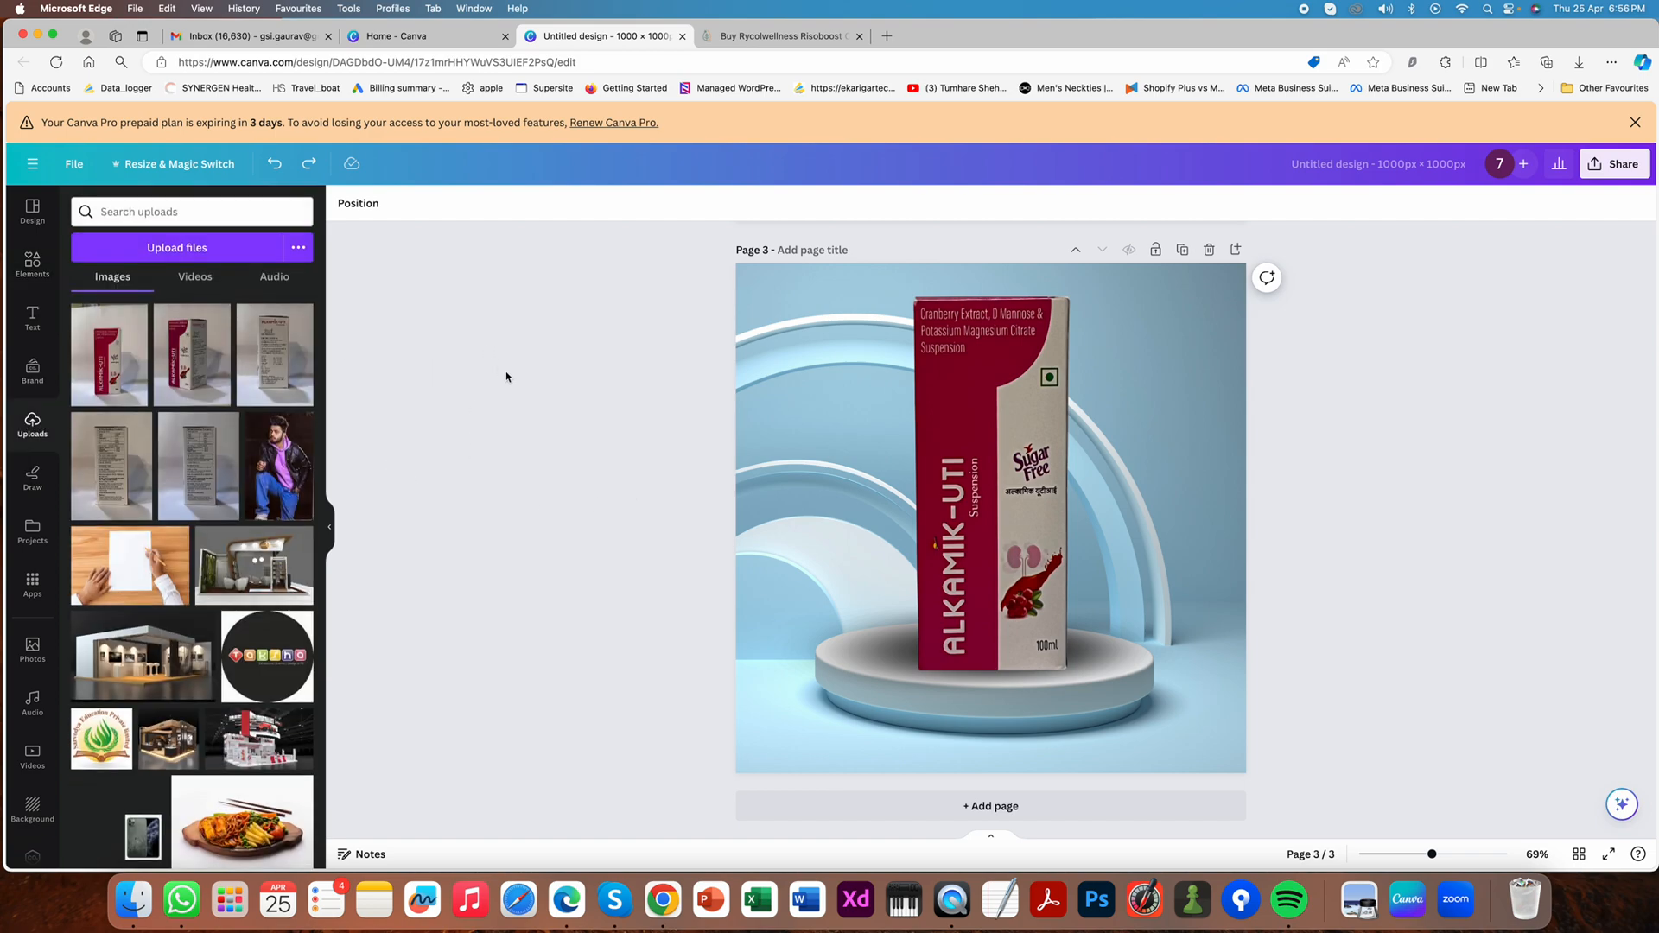
left_click(292, 375)
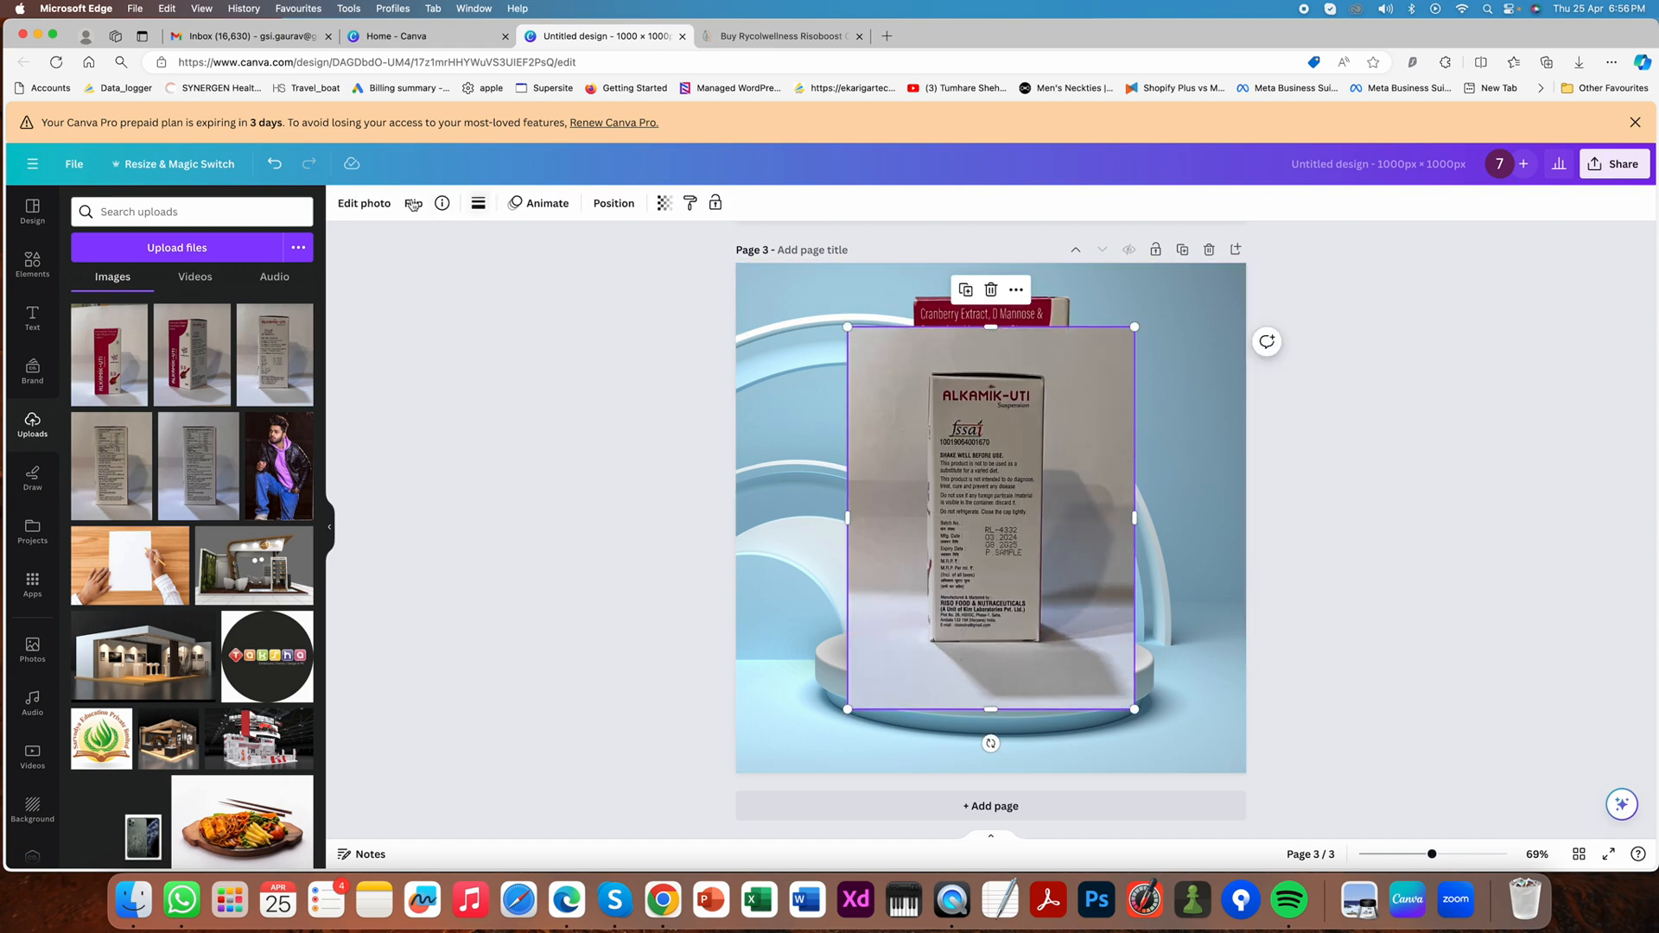
left_click(363, 203)
left_click(109, 313)
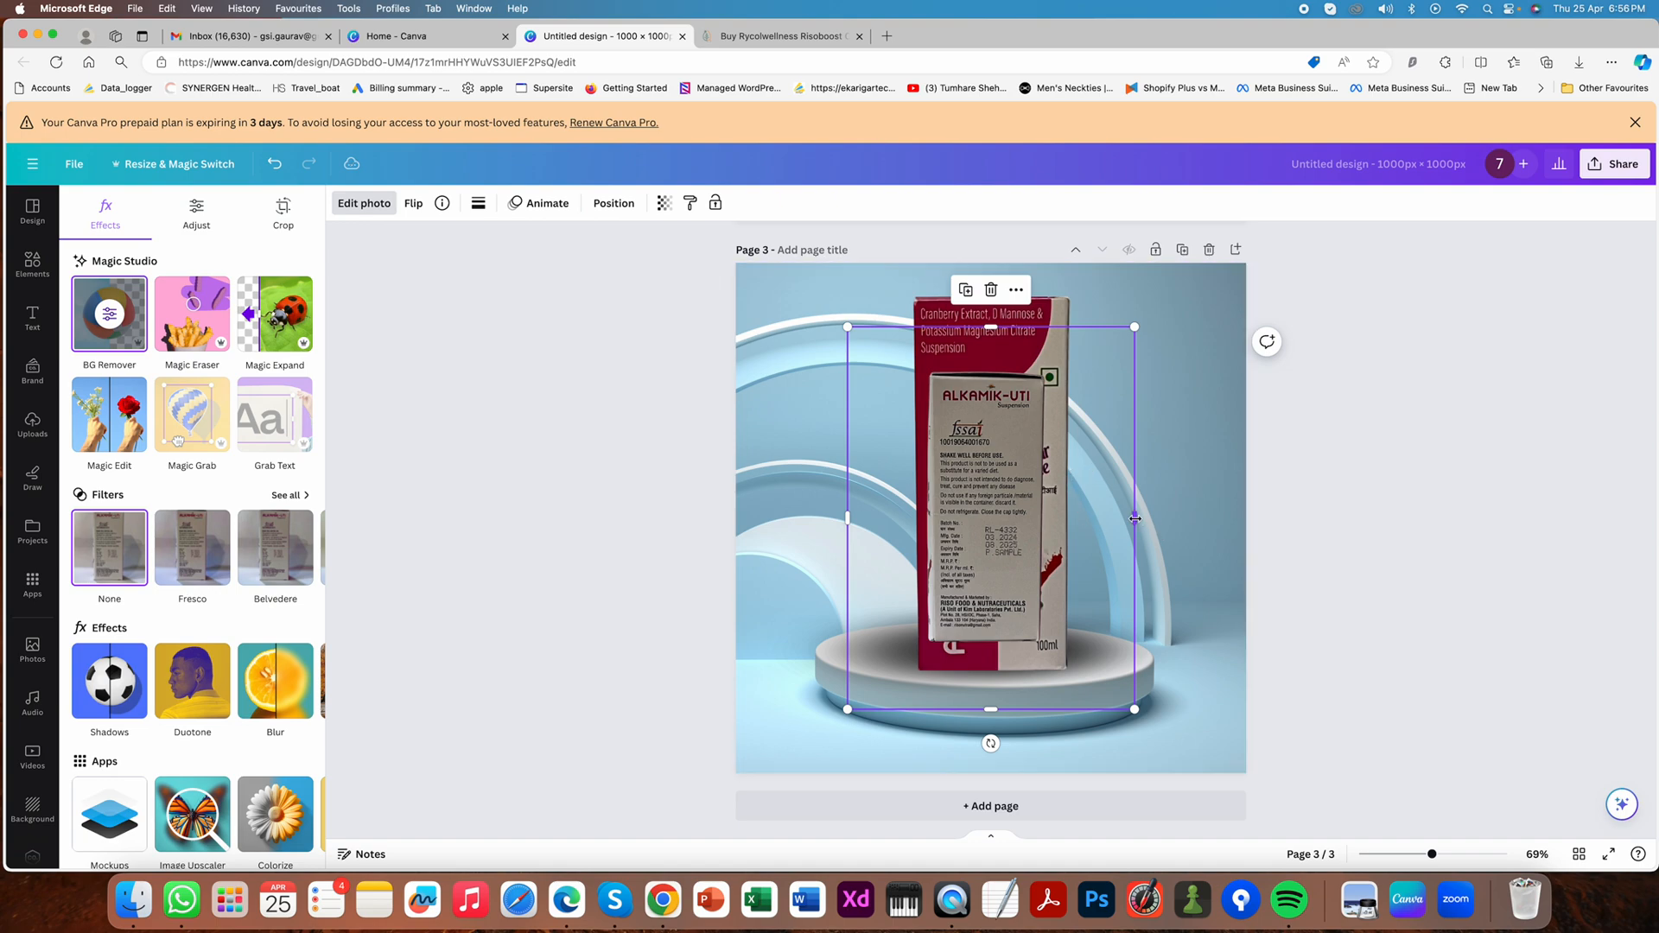
- Crop the new box photo on all four sides so its frame fits closely around the box
left_click_drag(1134, 518, 1051, 519)
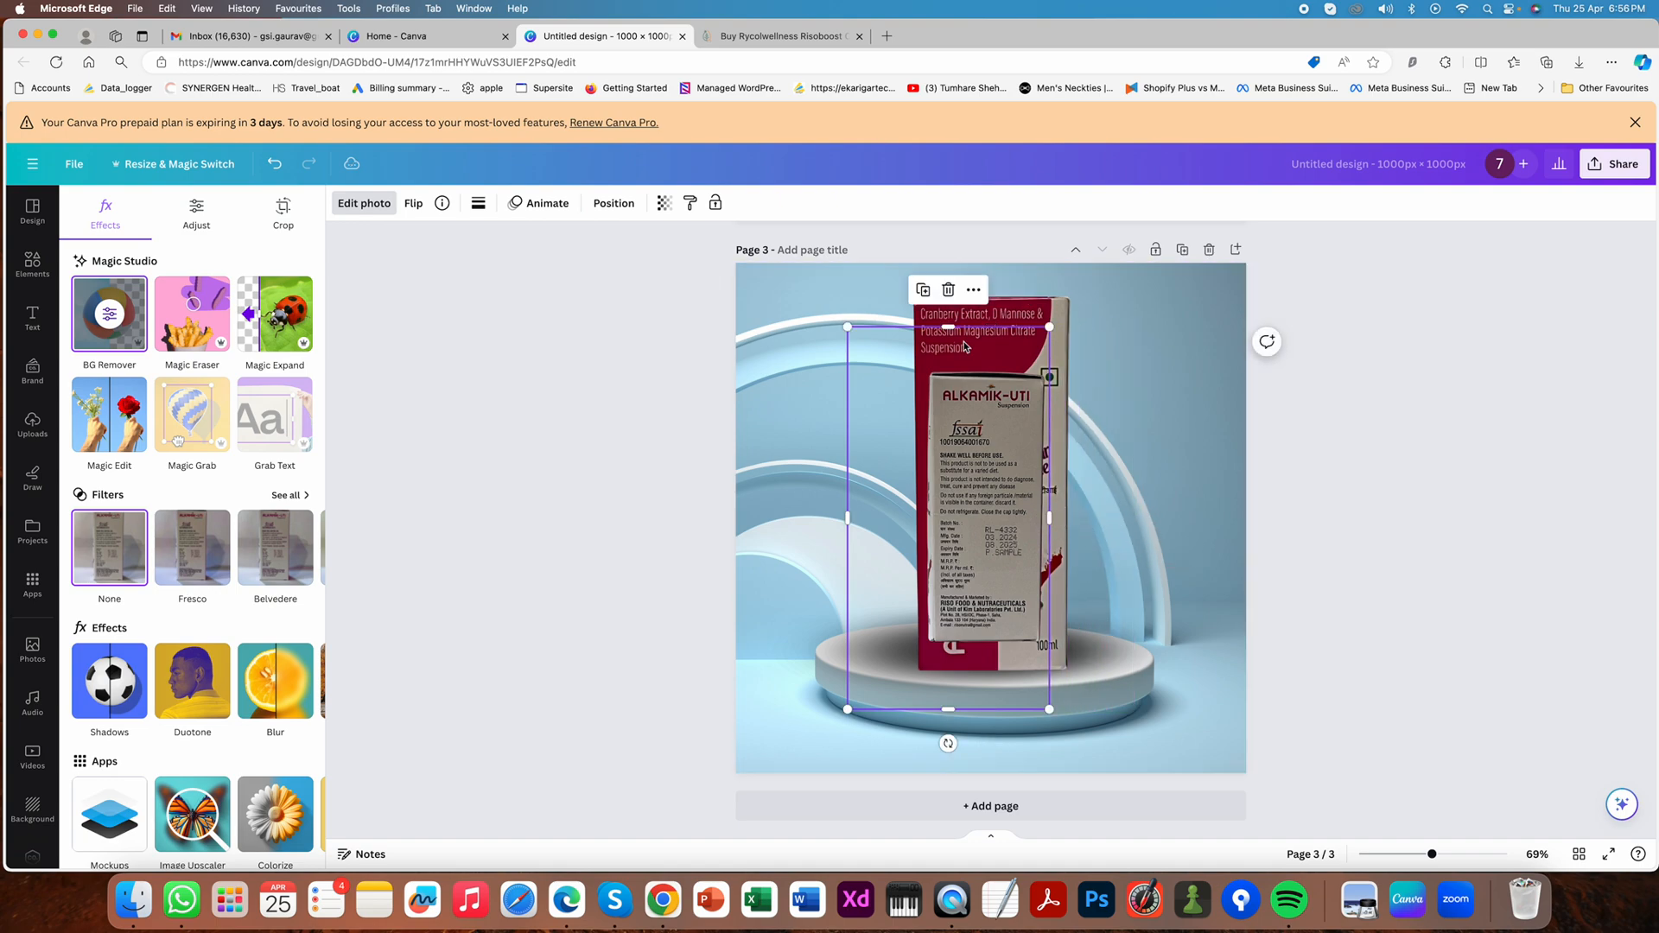
left_click_drag(948, 328, 947, 367)
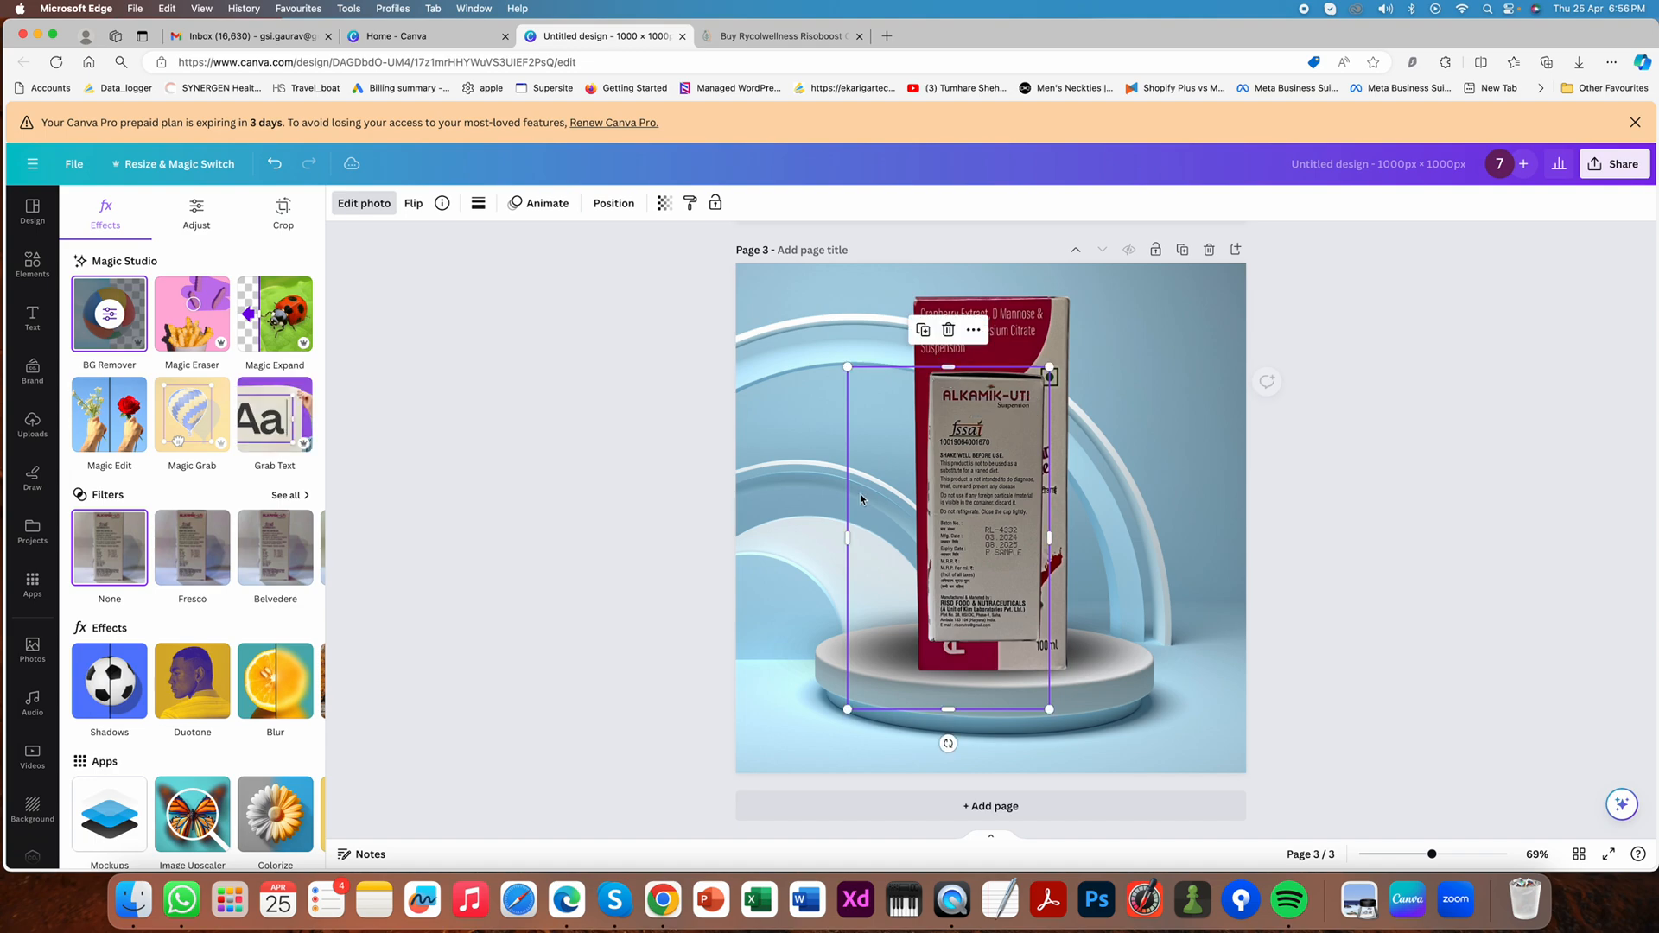
left_click_drag(848, 529, 921, 530)
left_click_drag(985, 708, 1000, 649)
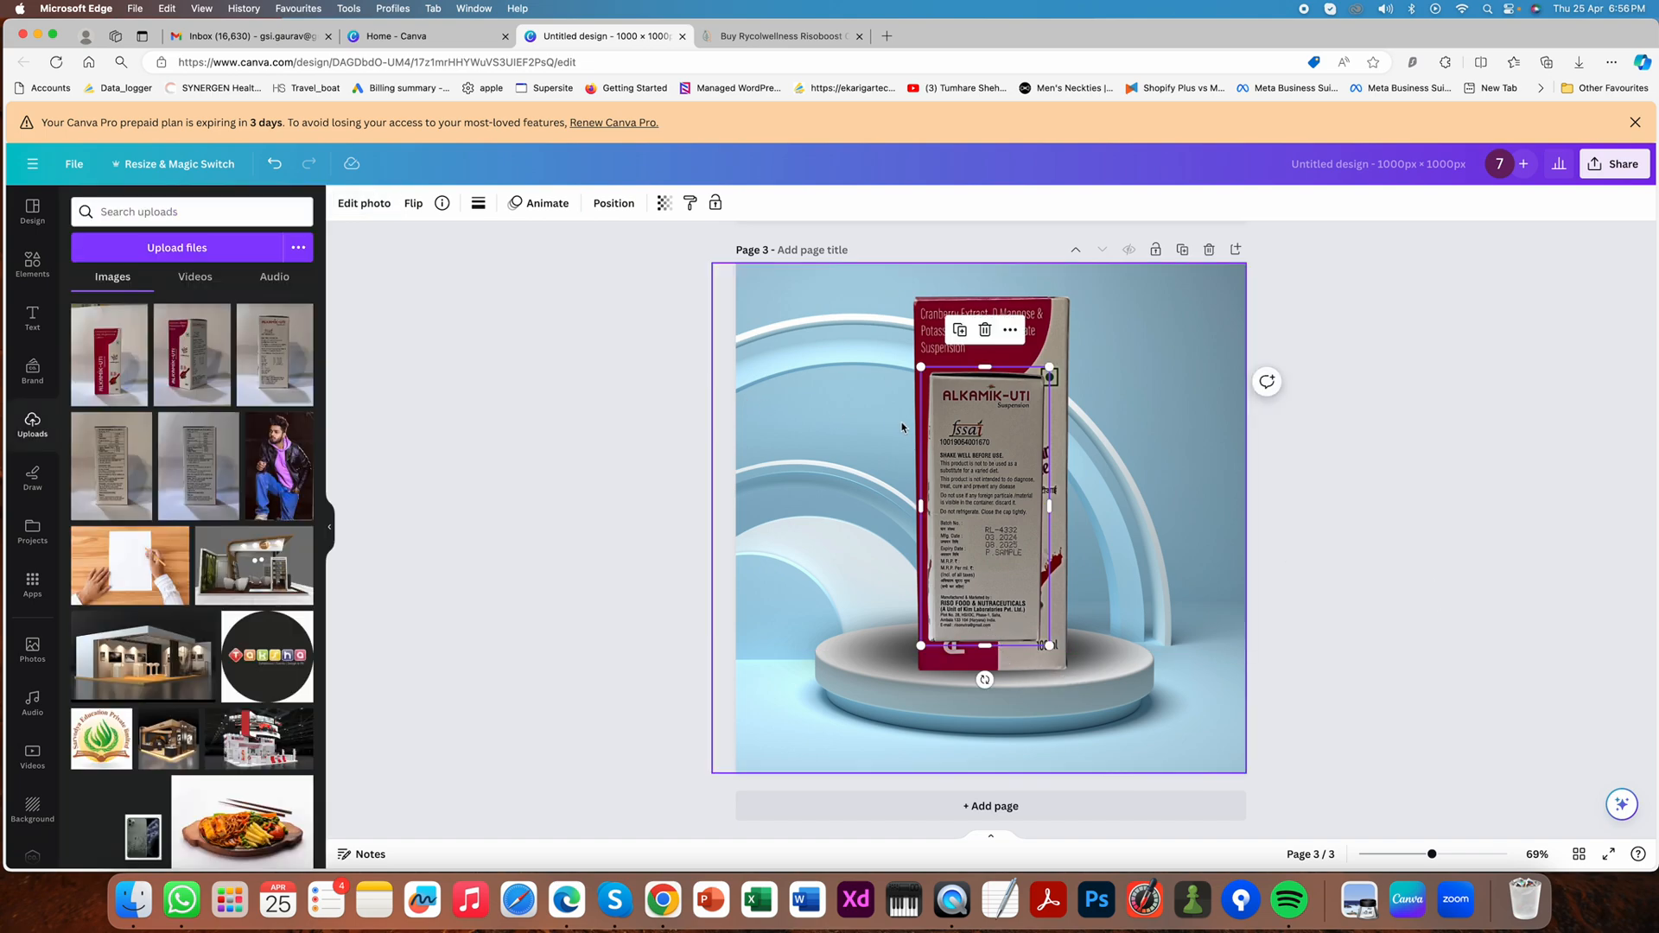
- Move the cropped information-side box beside the front-view box and enlarge it to about the same height
left_click_drag(959, 432, 838, 352)
left_click_drag(927, 567, 976, 679)
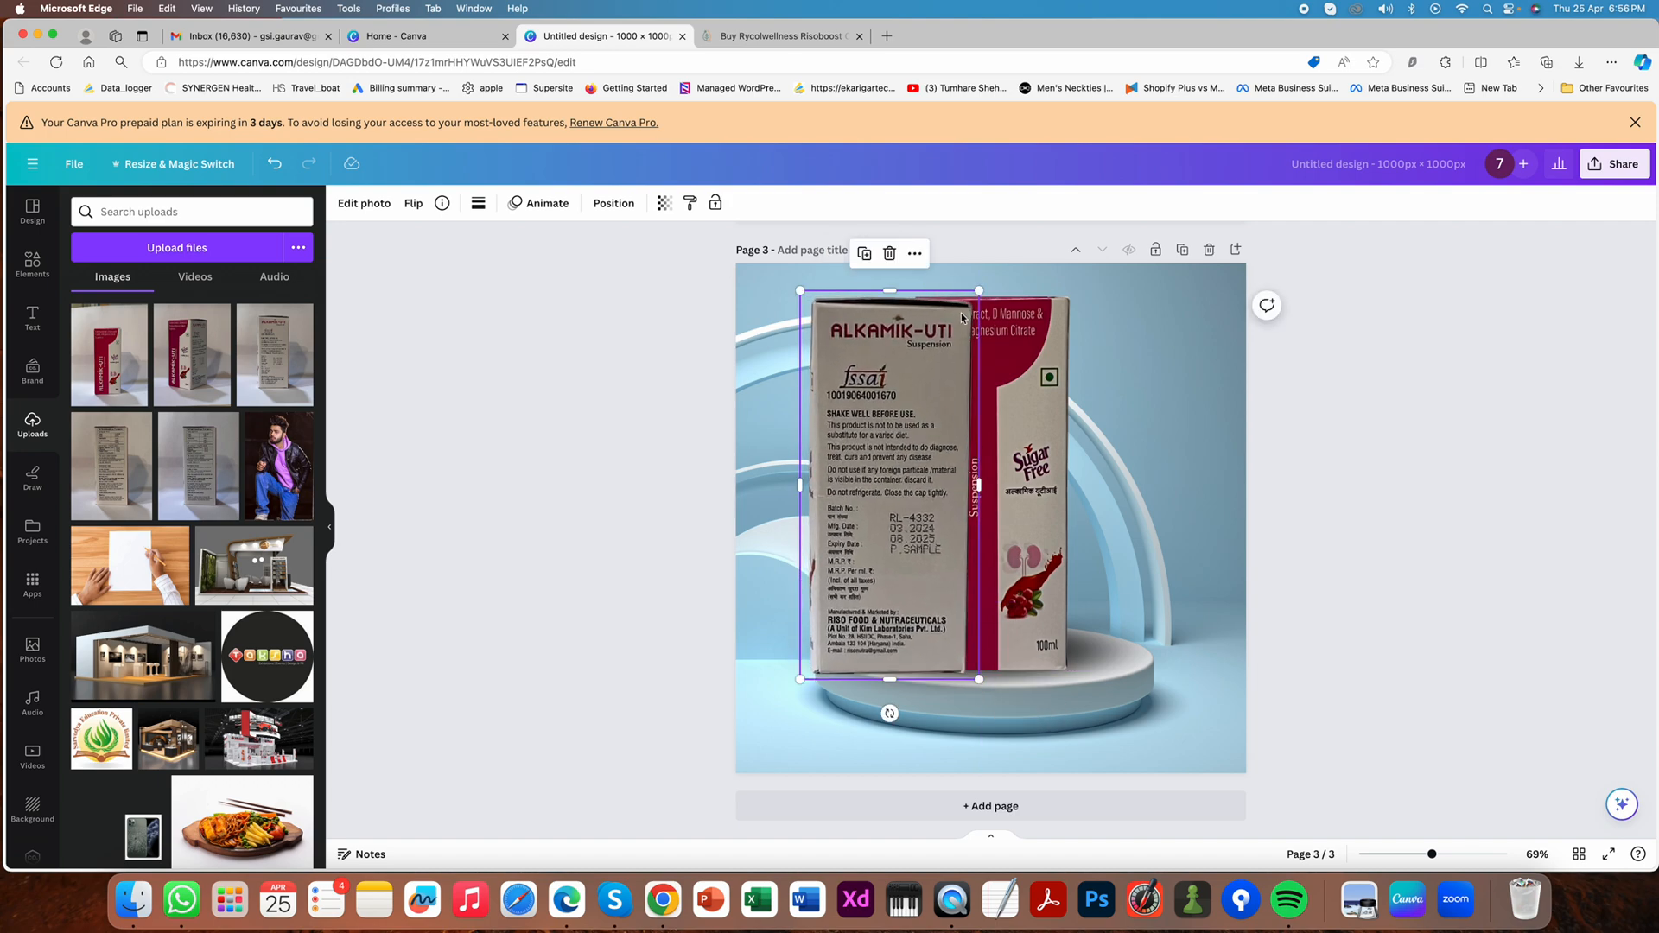
left_click_drag(978, 292, 981, 285)
- Delete the front-view box from page 3 and centre the information-side box on the podium
left_click(1025, 357)
key("Delete")
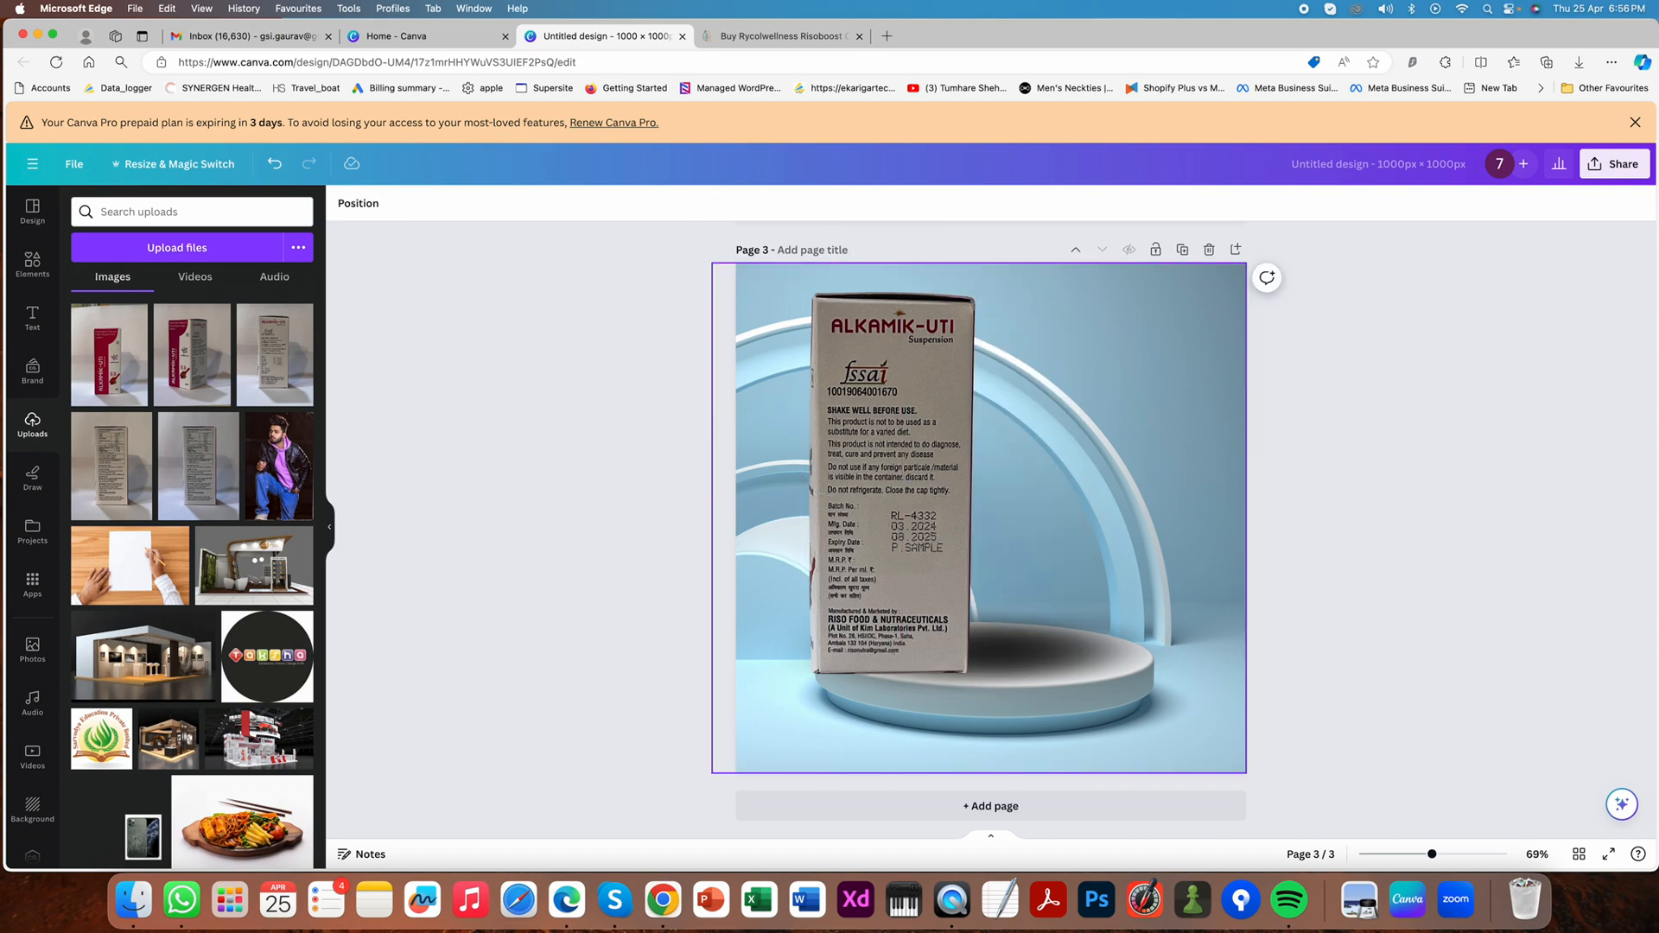
left_click_drag(916, 393, 1013, 397)
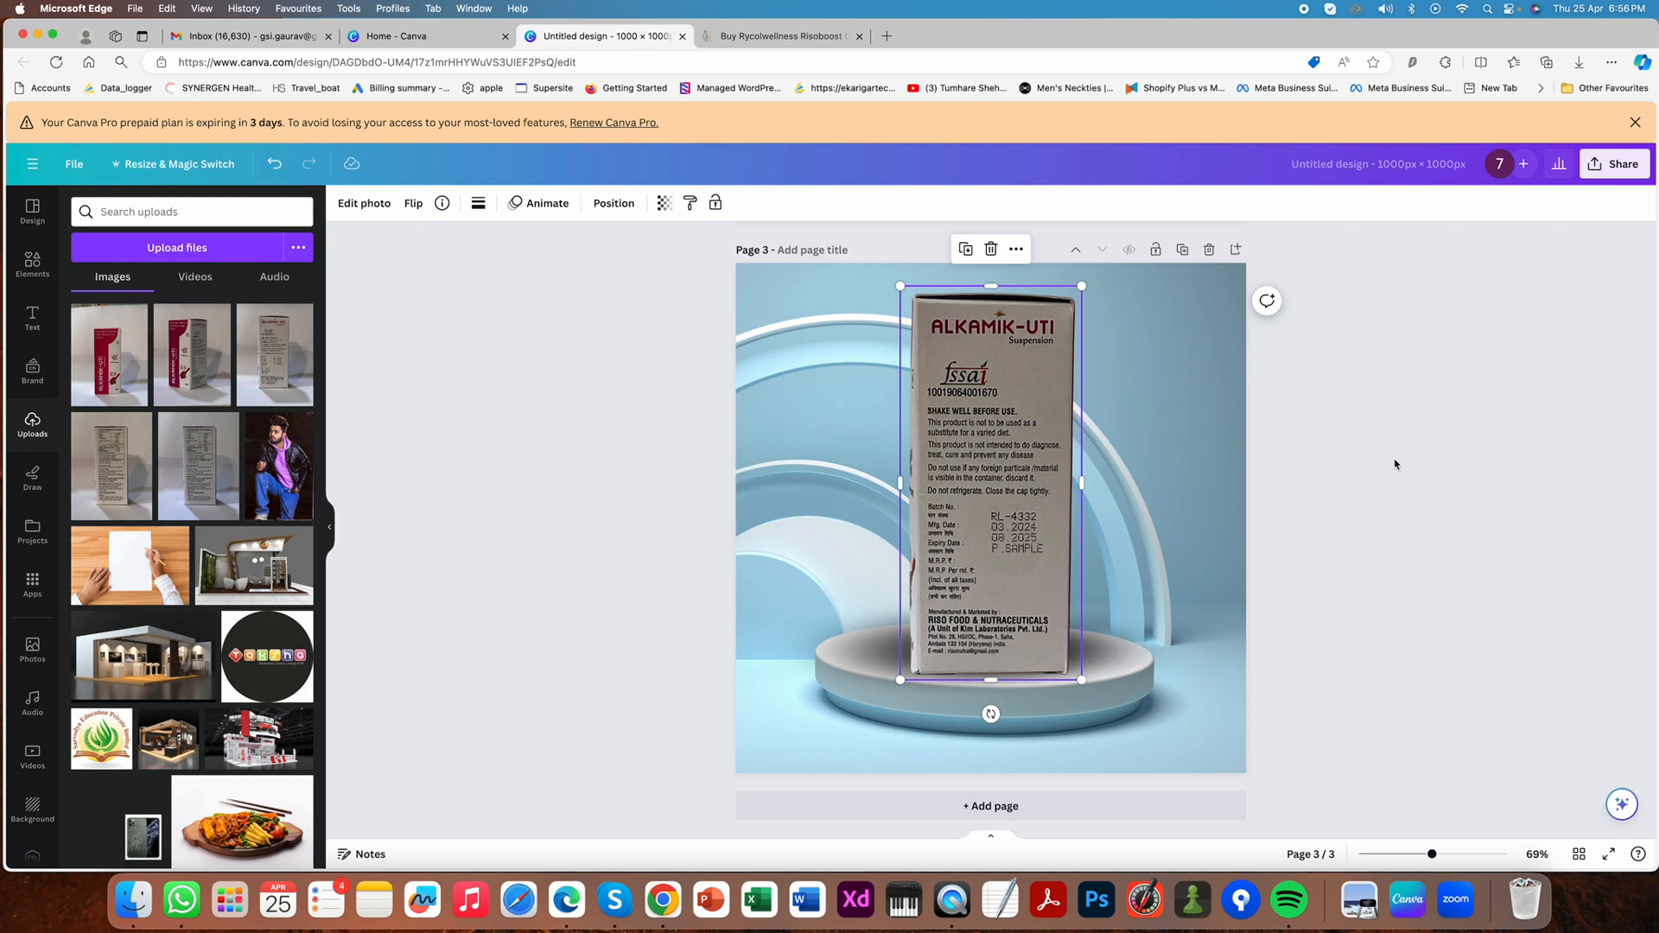
left_click(1407, 594)
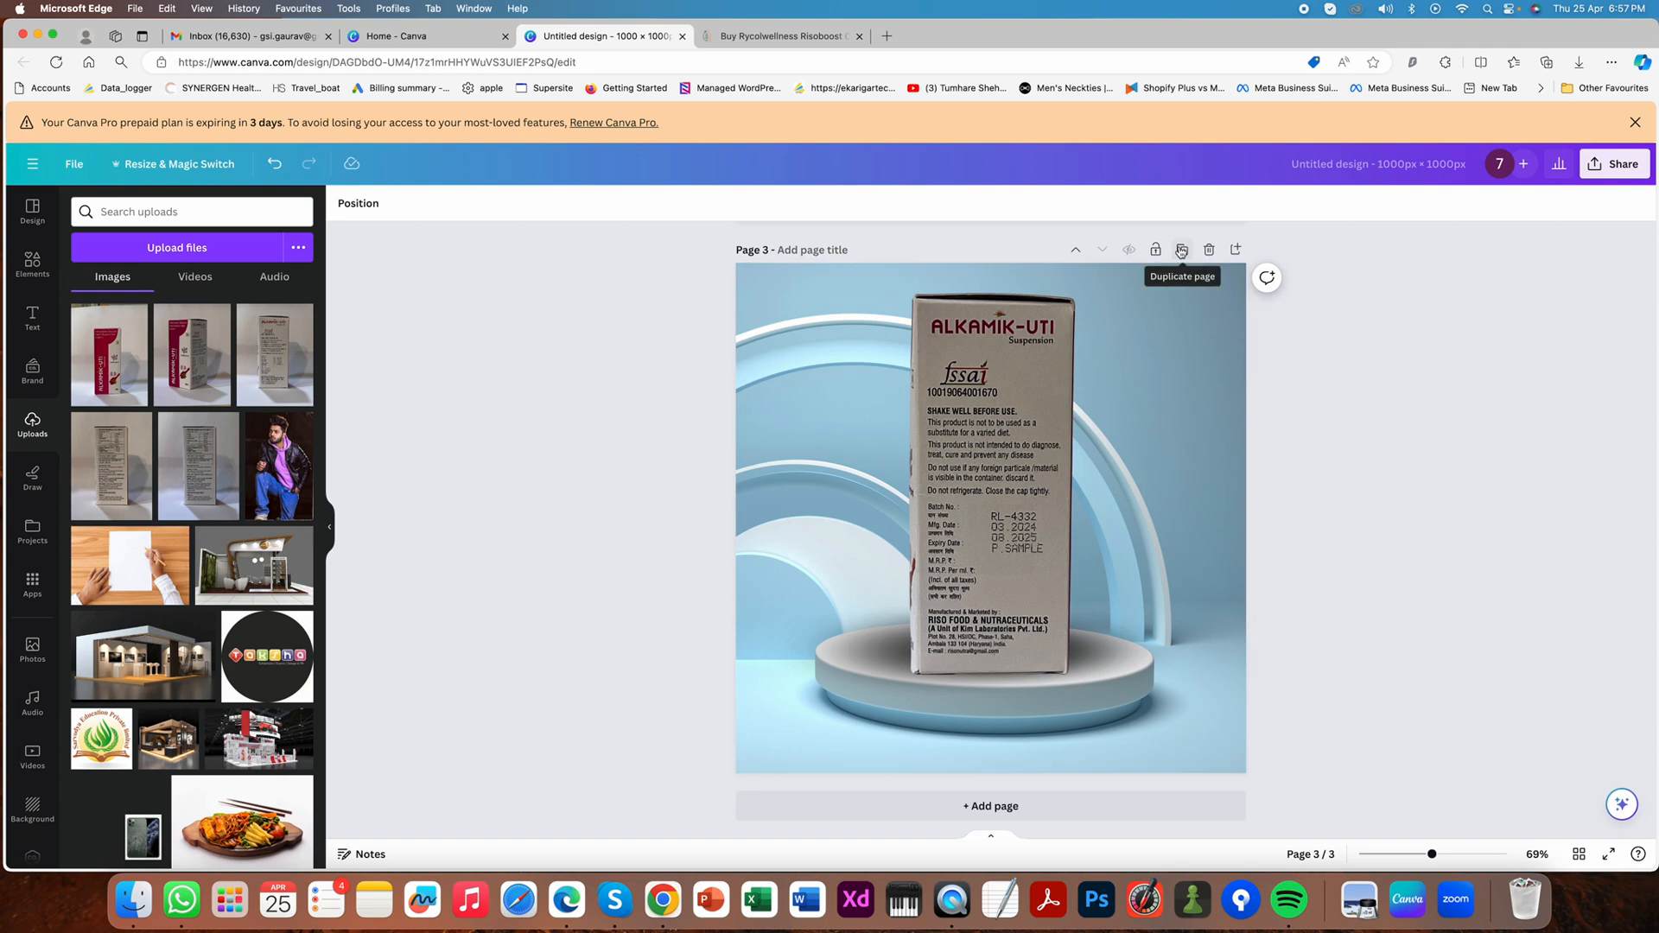
- Browse the "product base" stock photos and replace page 3's blue podium background with the glowing white block scene
left_click(807, 453)
left_click(567, 549)
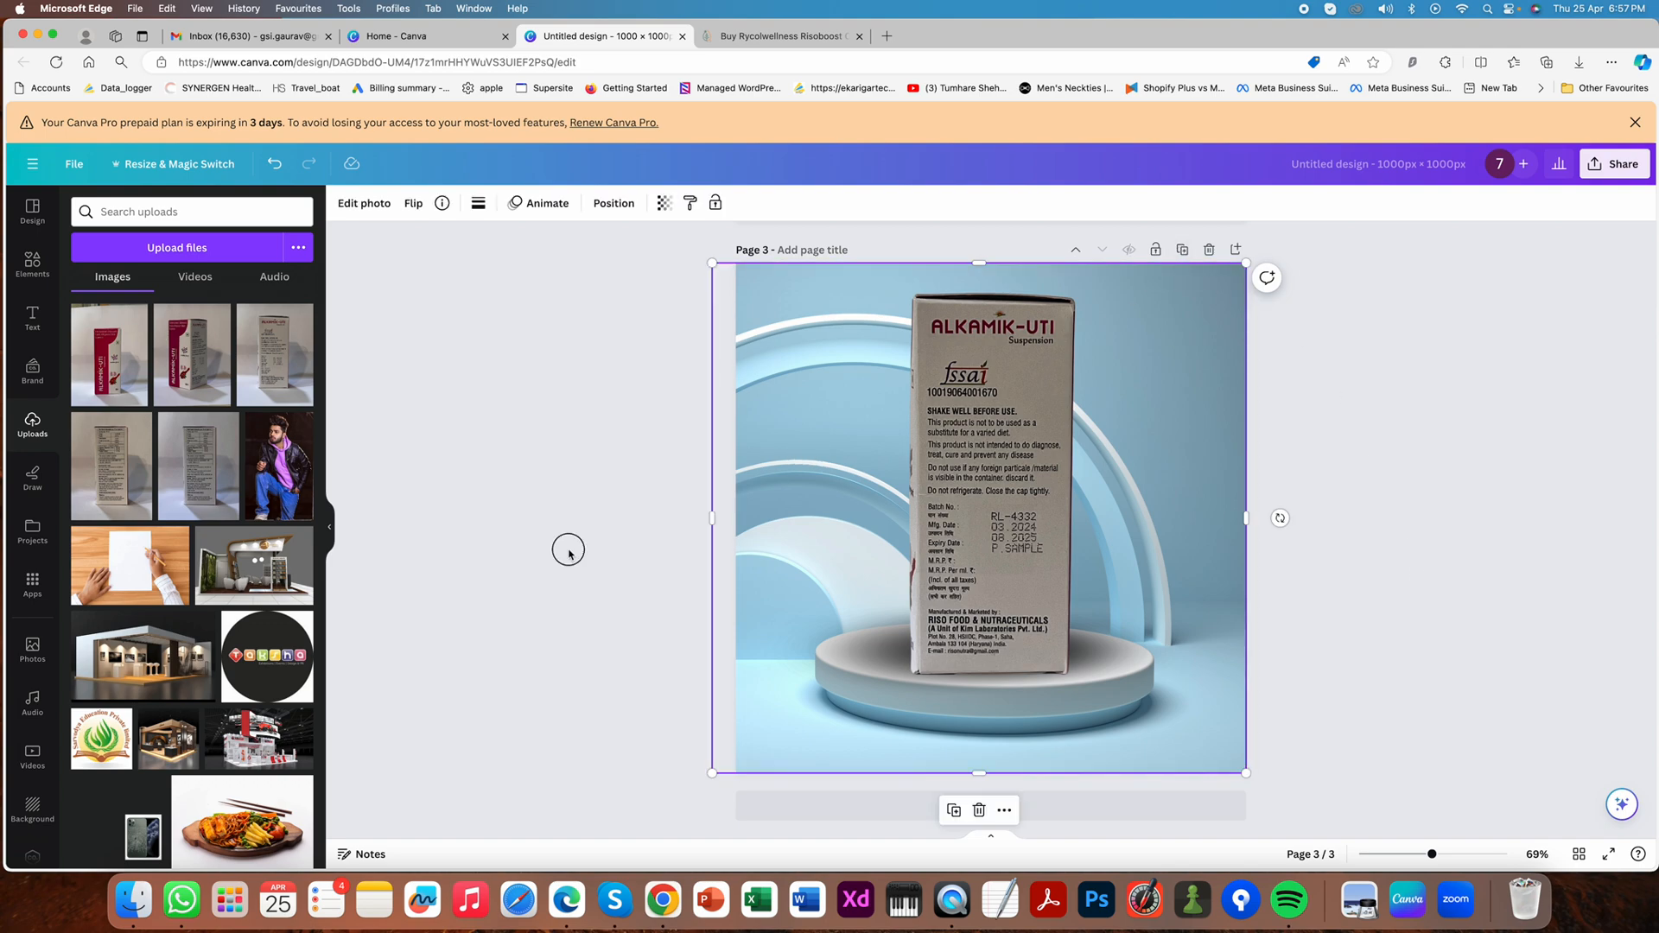
left_click(33, 650)
scroll(248, 672, "down", 3)
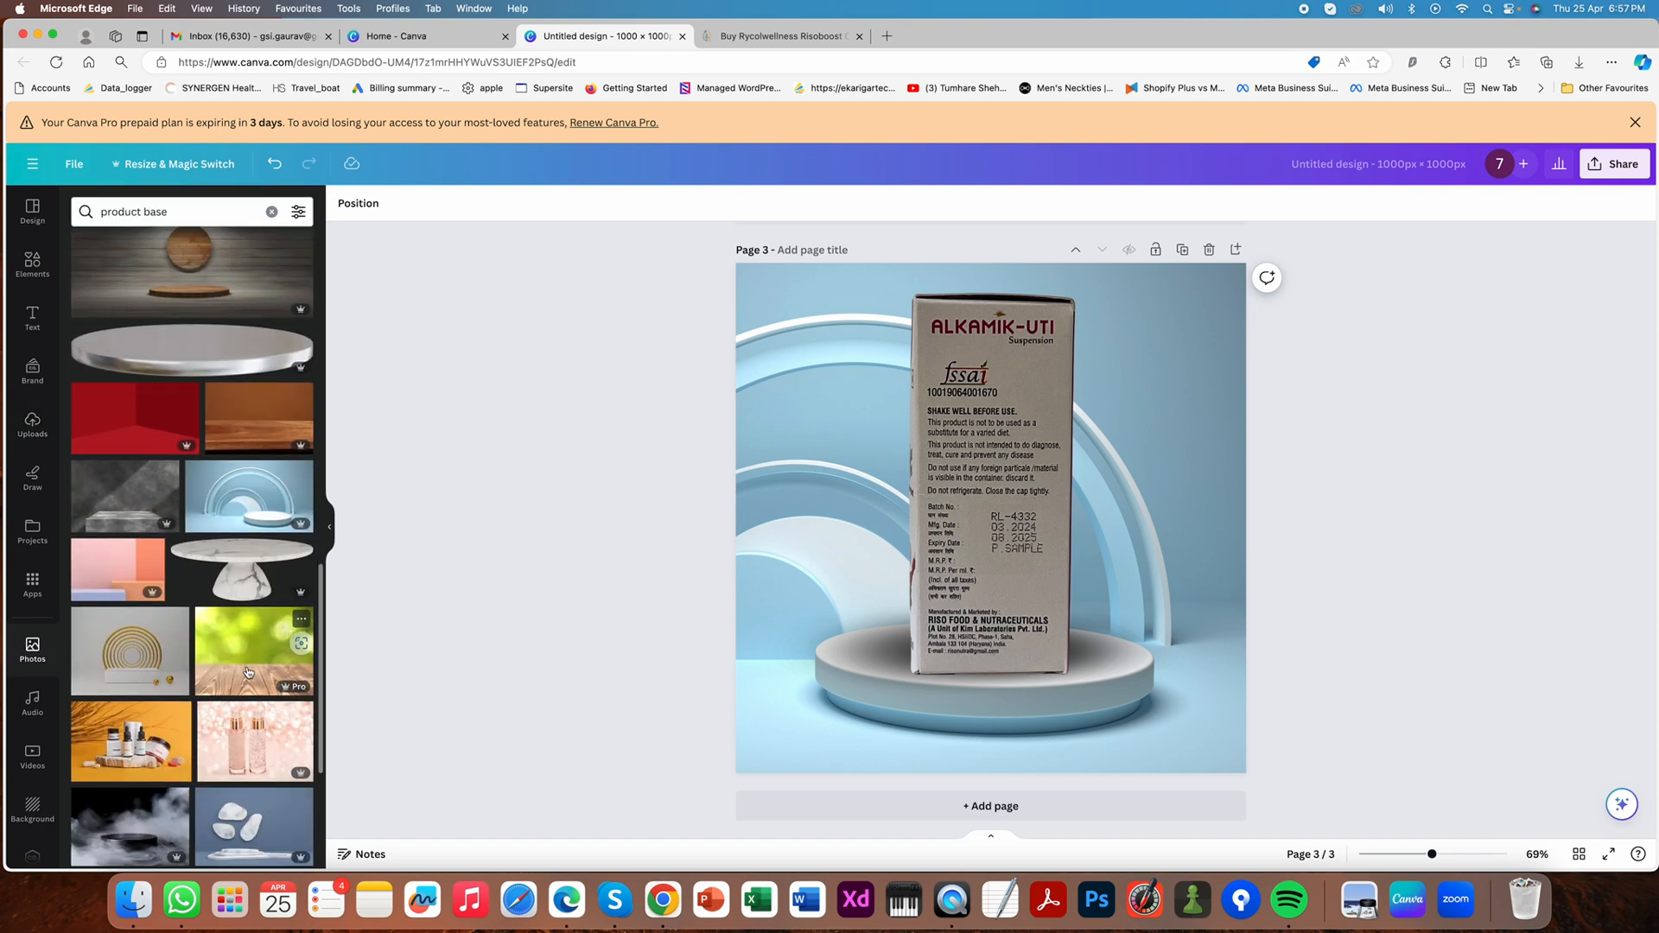
scroll(248, 672, "down", 5)
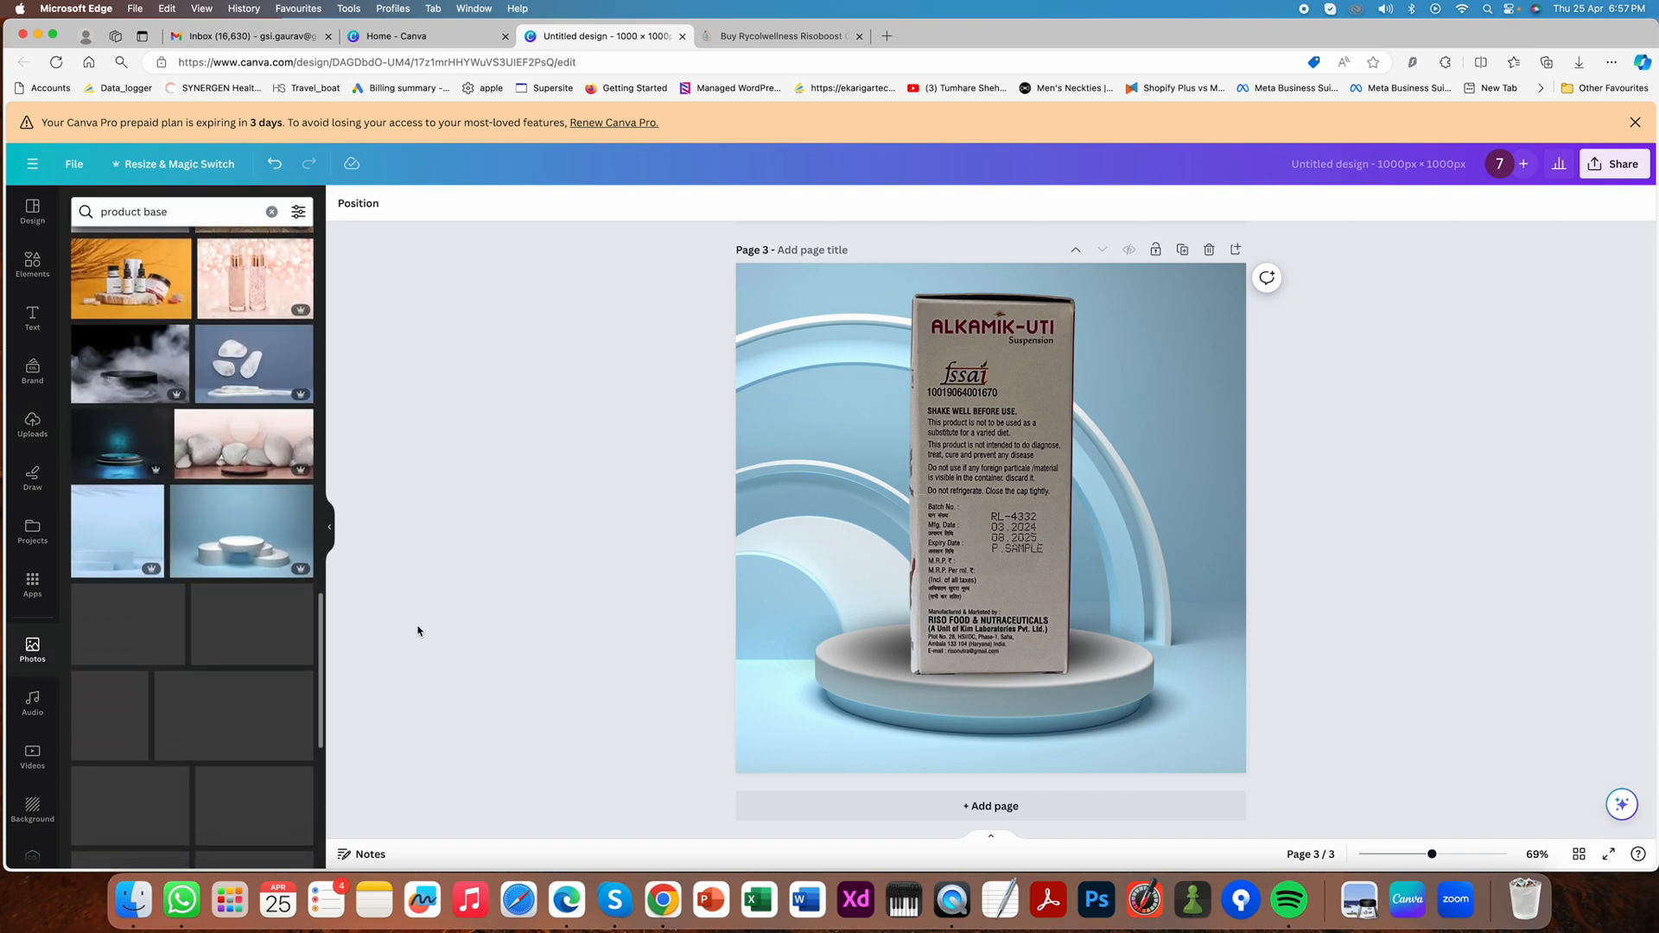
scroll(300, 640, "down", 3)
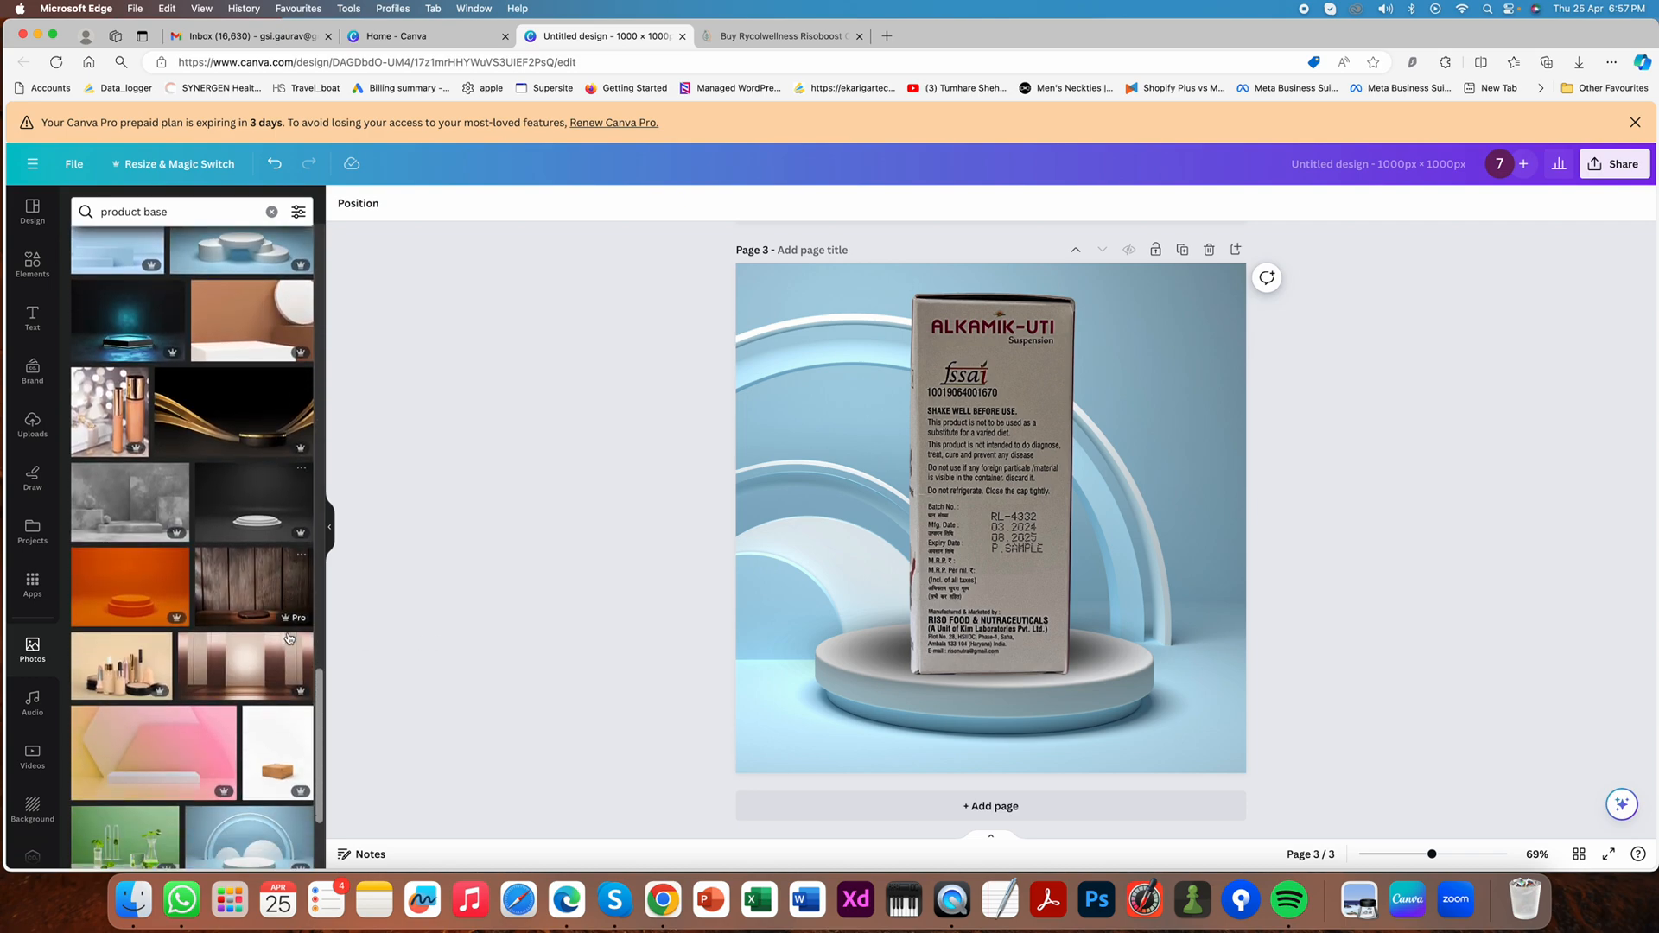
scroll(317, 648, "down", 5)
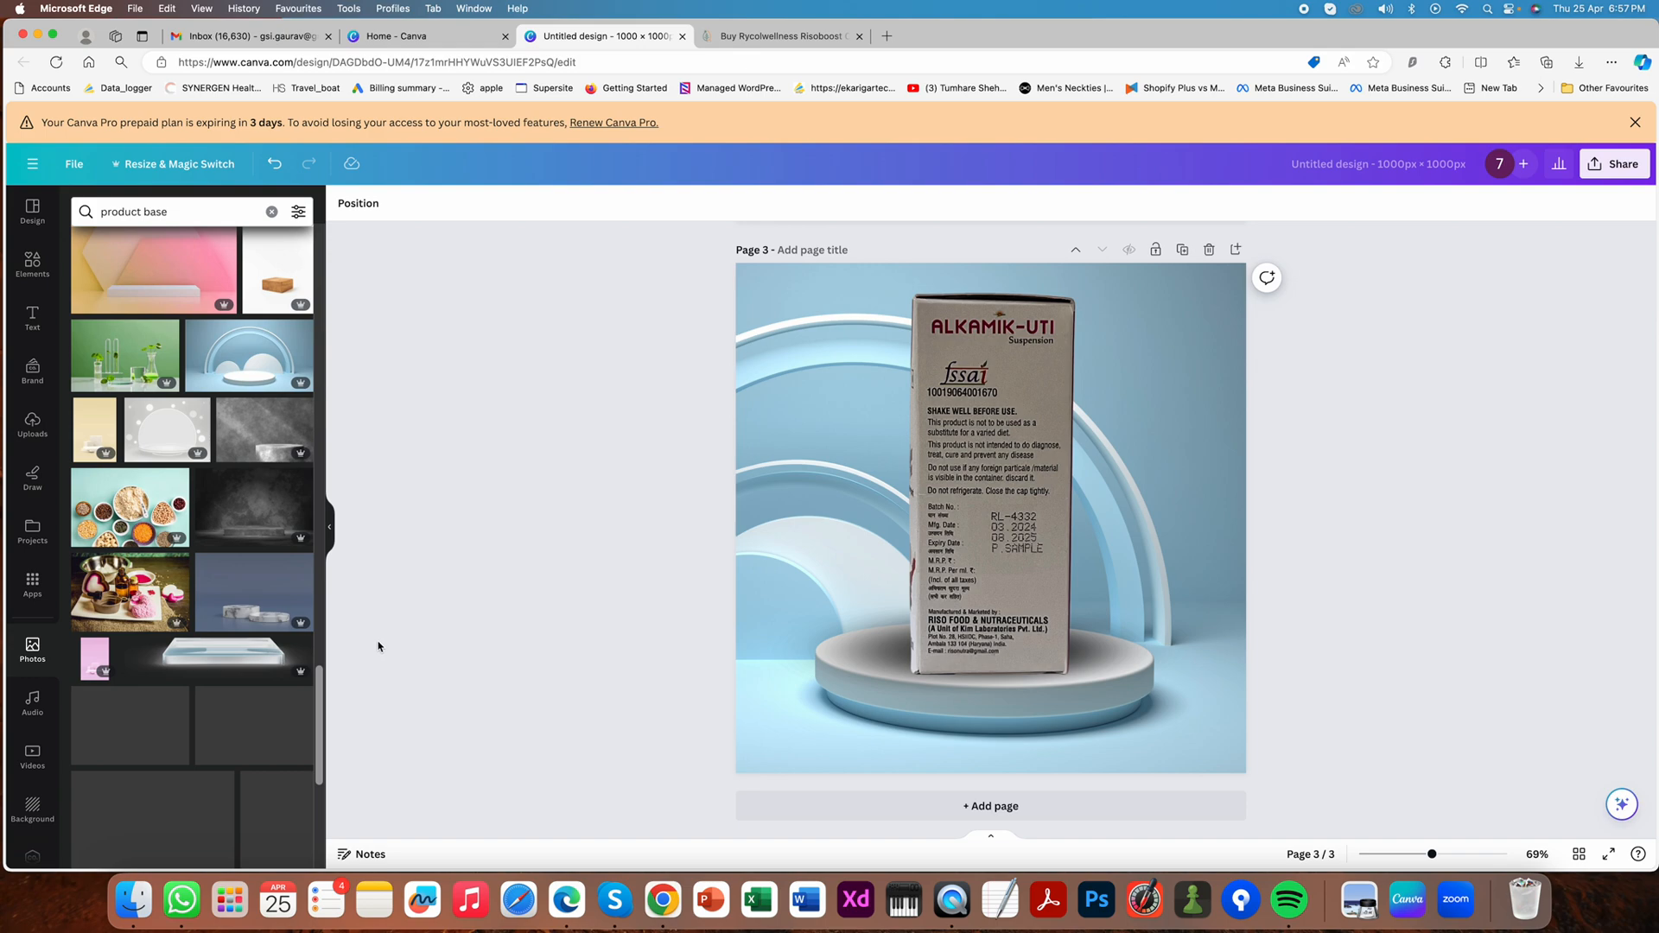
scroll(247, 625, "down", 5)
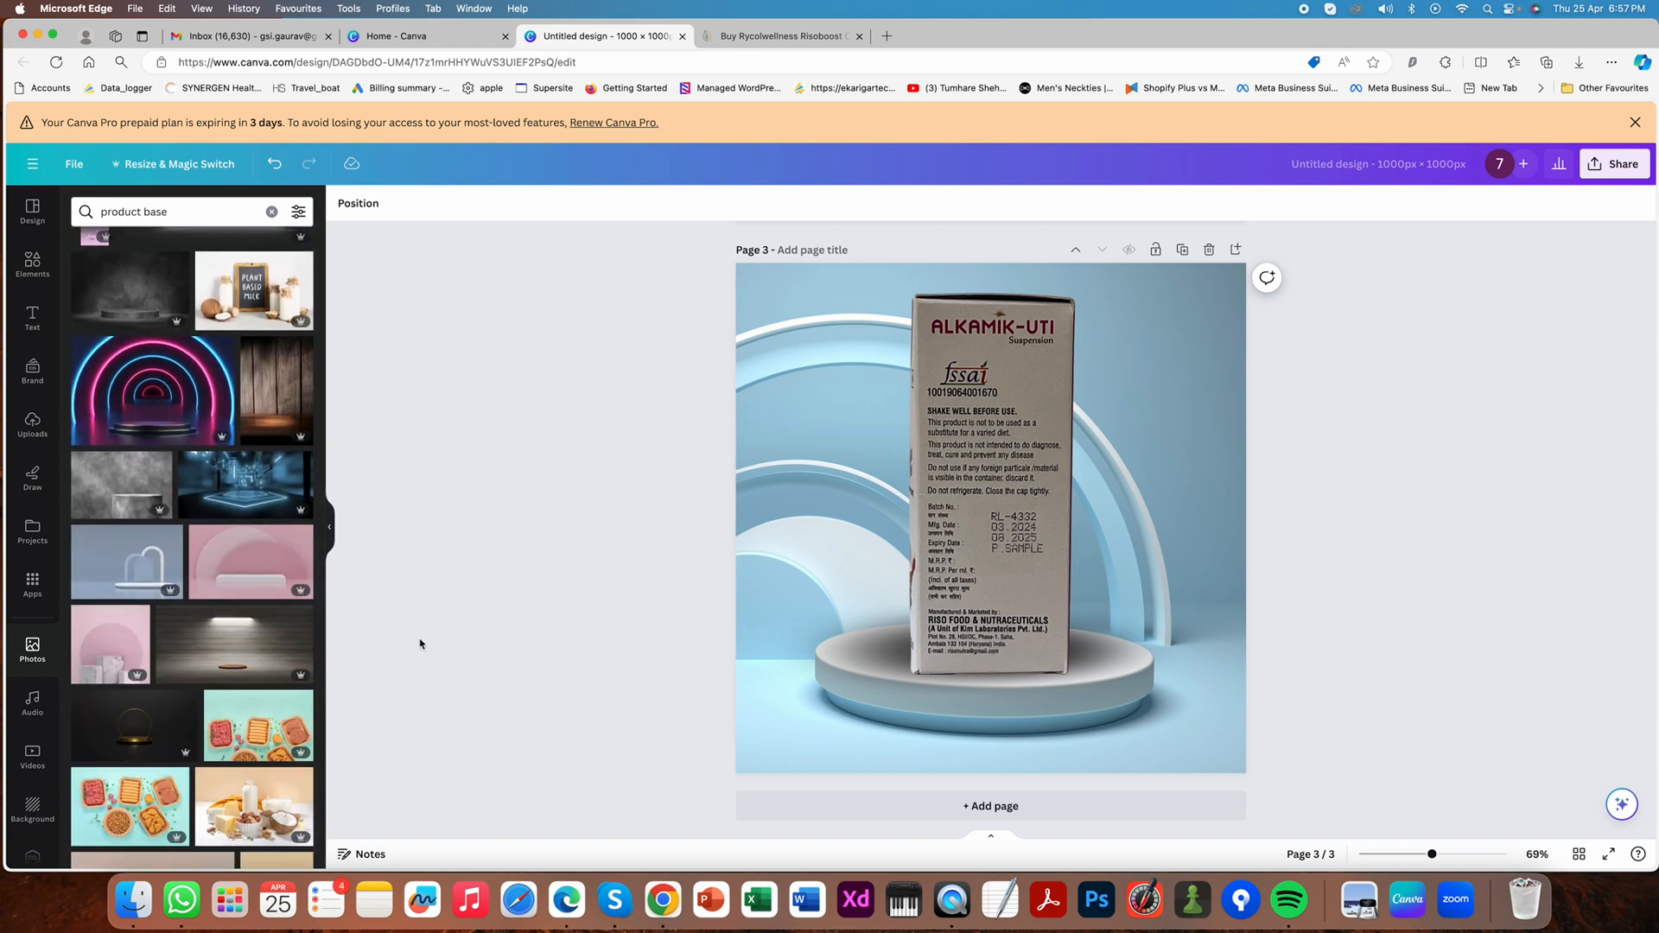
scroll(311, 600, "down", 5)
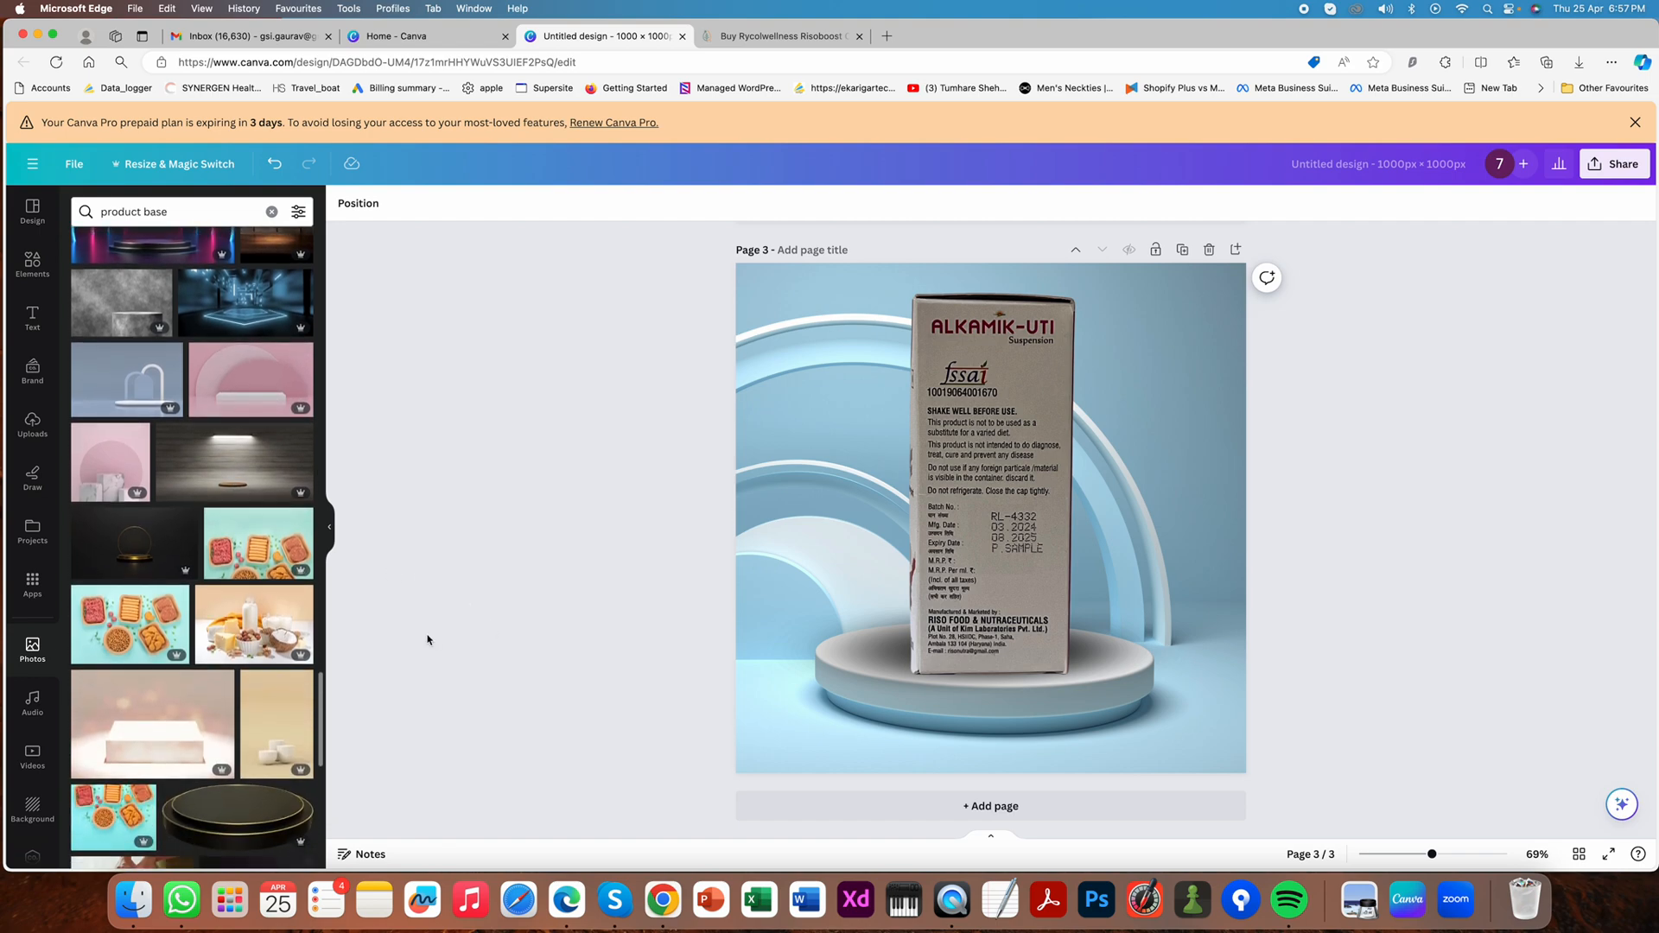
left_click_drag(152, 536, 748, 550)
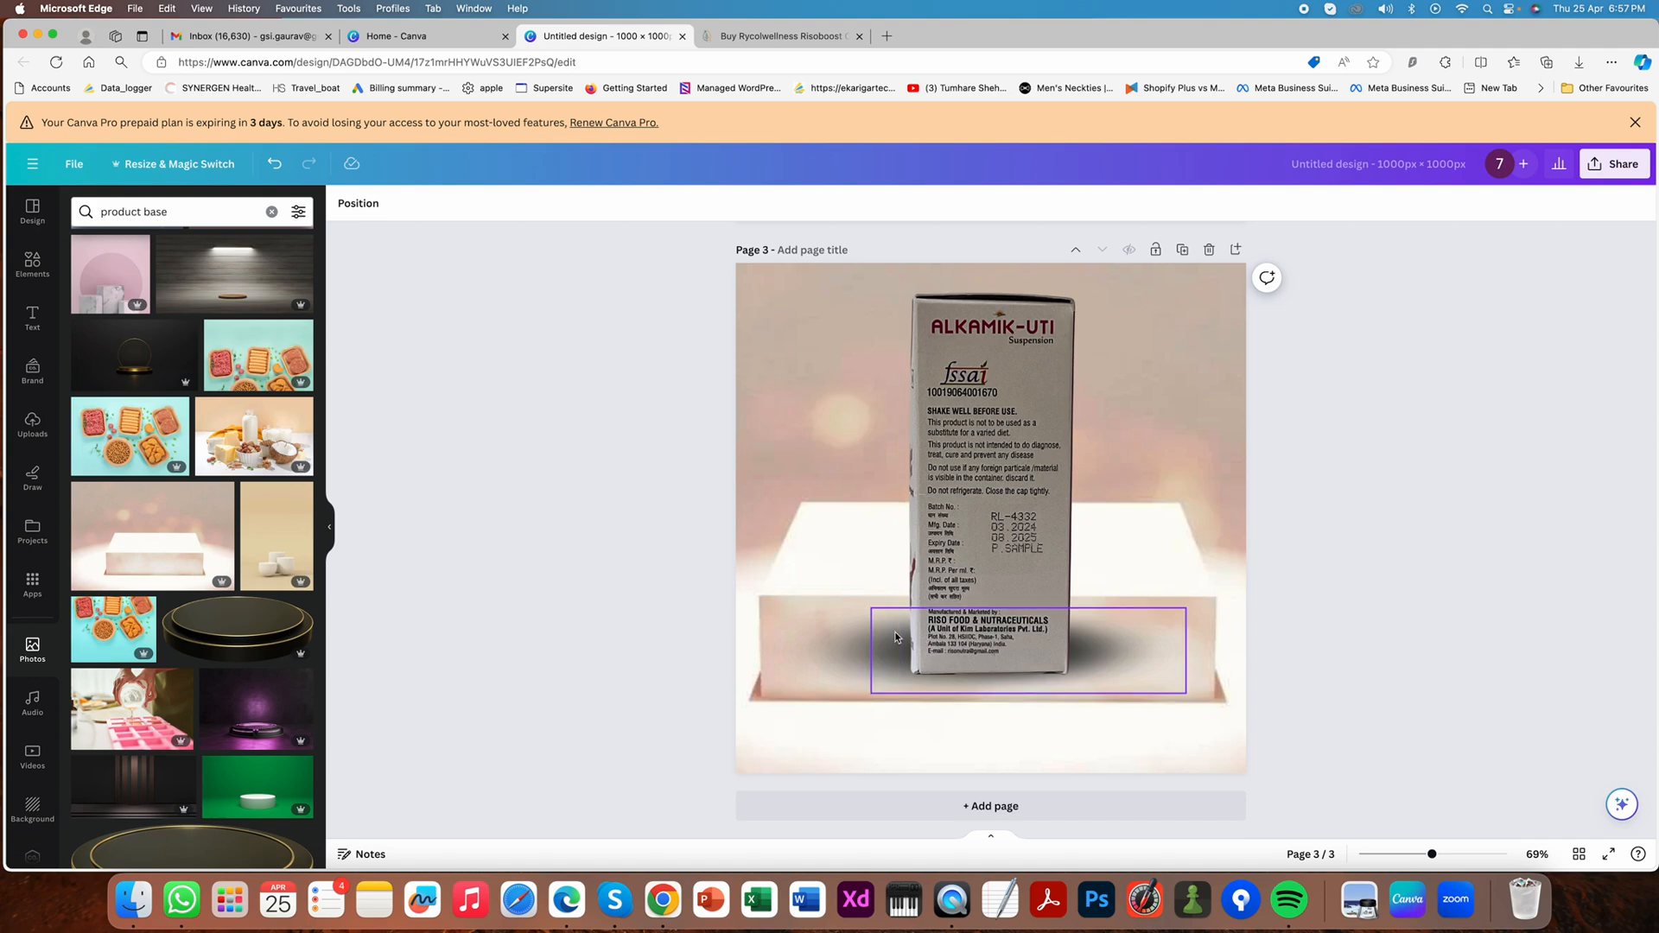
- Shift the glowing block photo slightly left within its crop frame
left_click(823, 565)
double_click(823, 565)
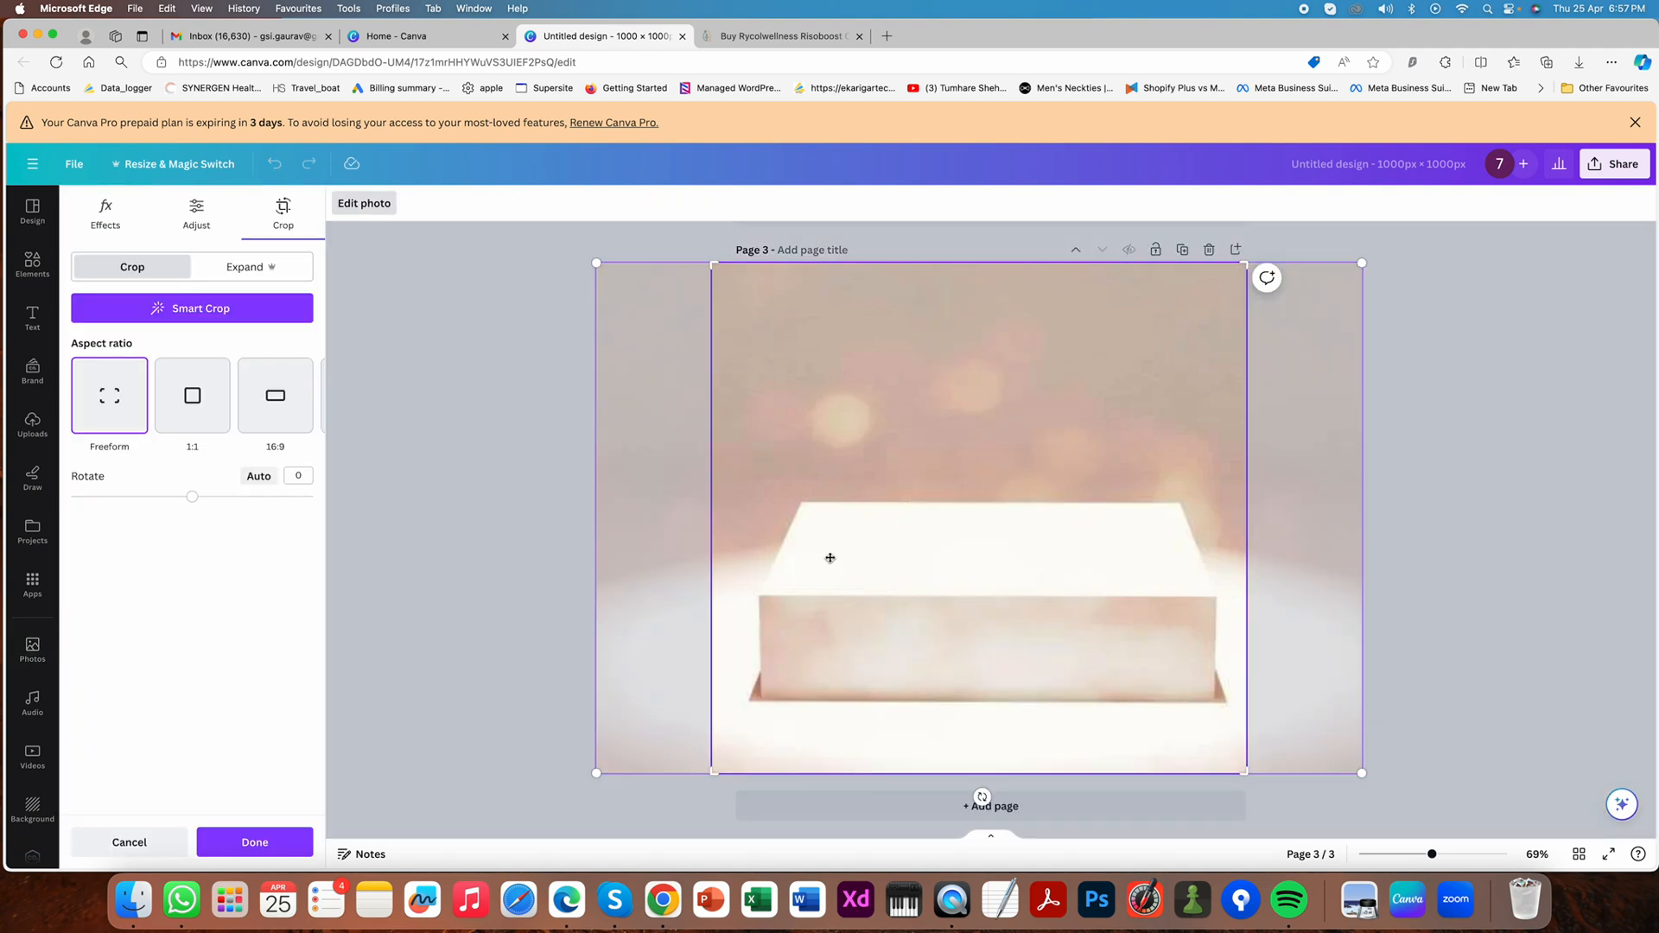
left_click_drag(829, 557, 819, 617)
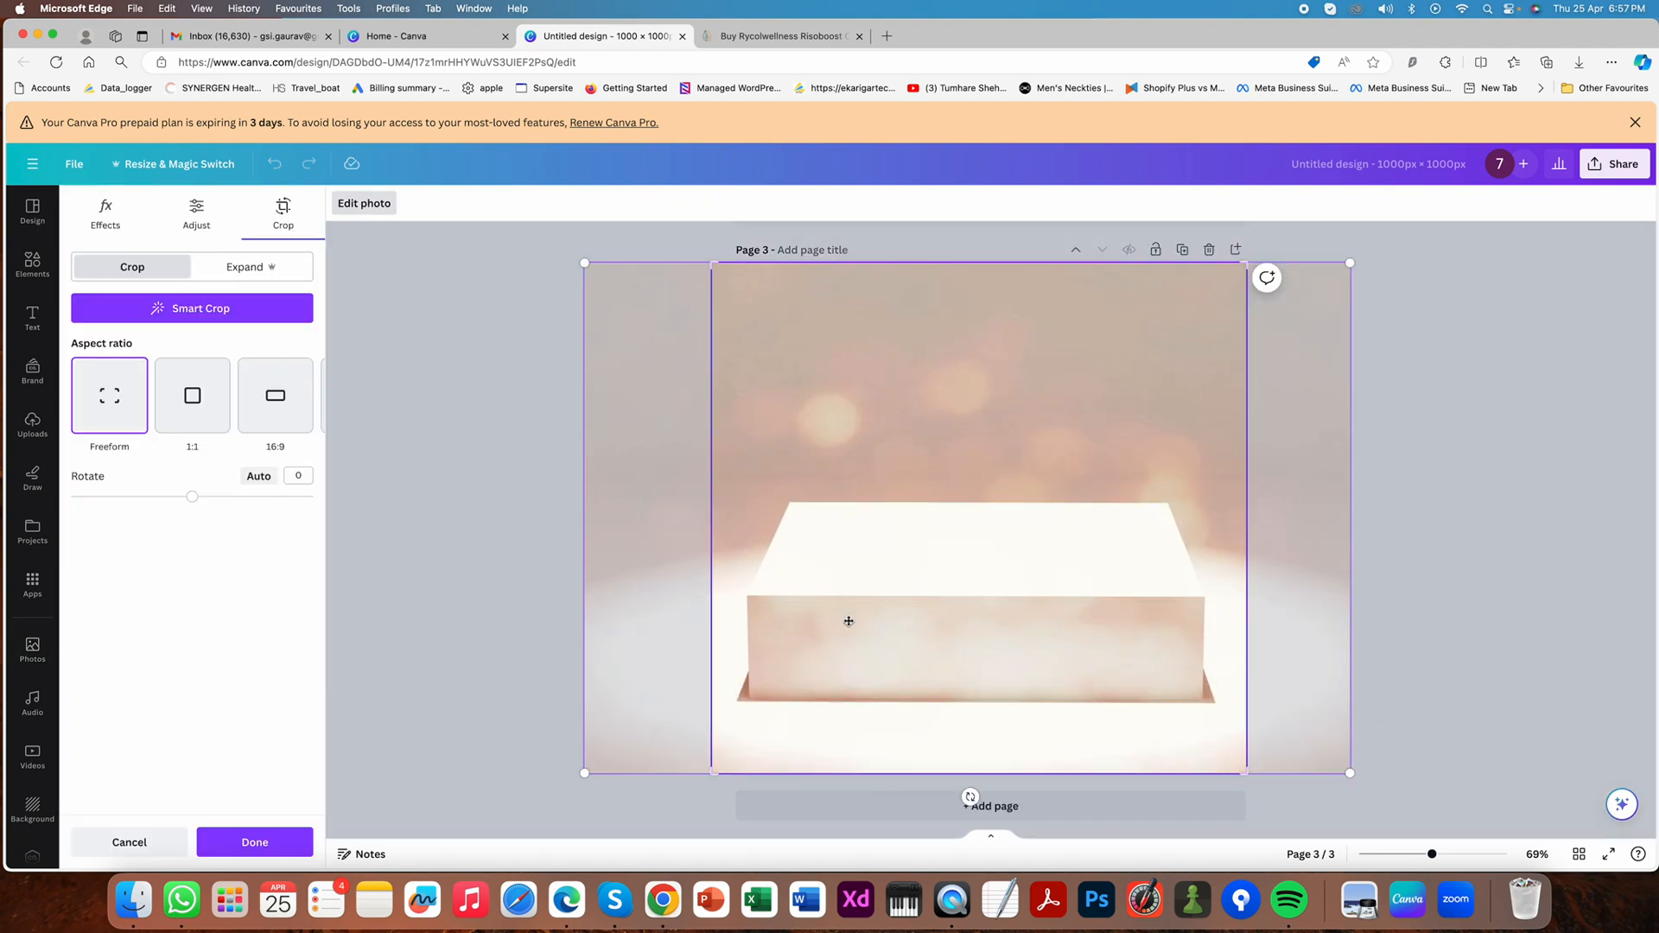
left_click(1383, 590)
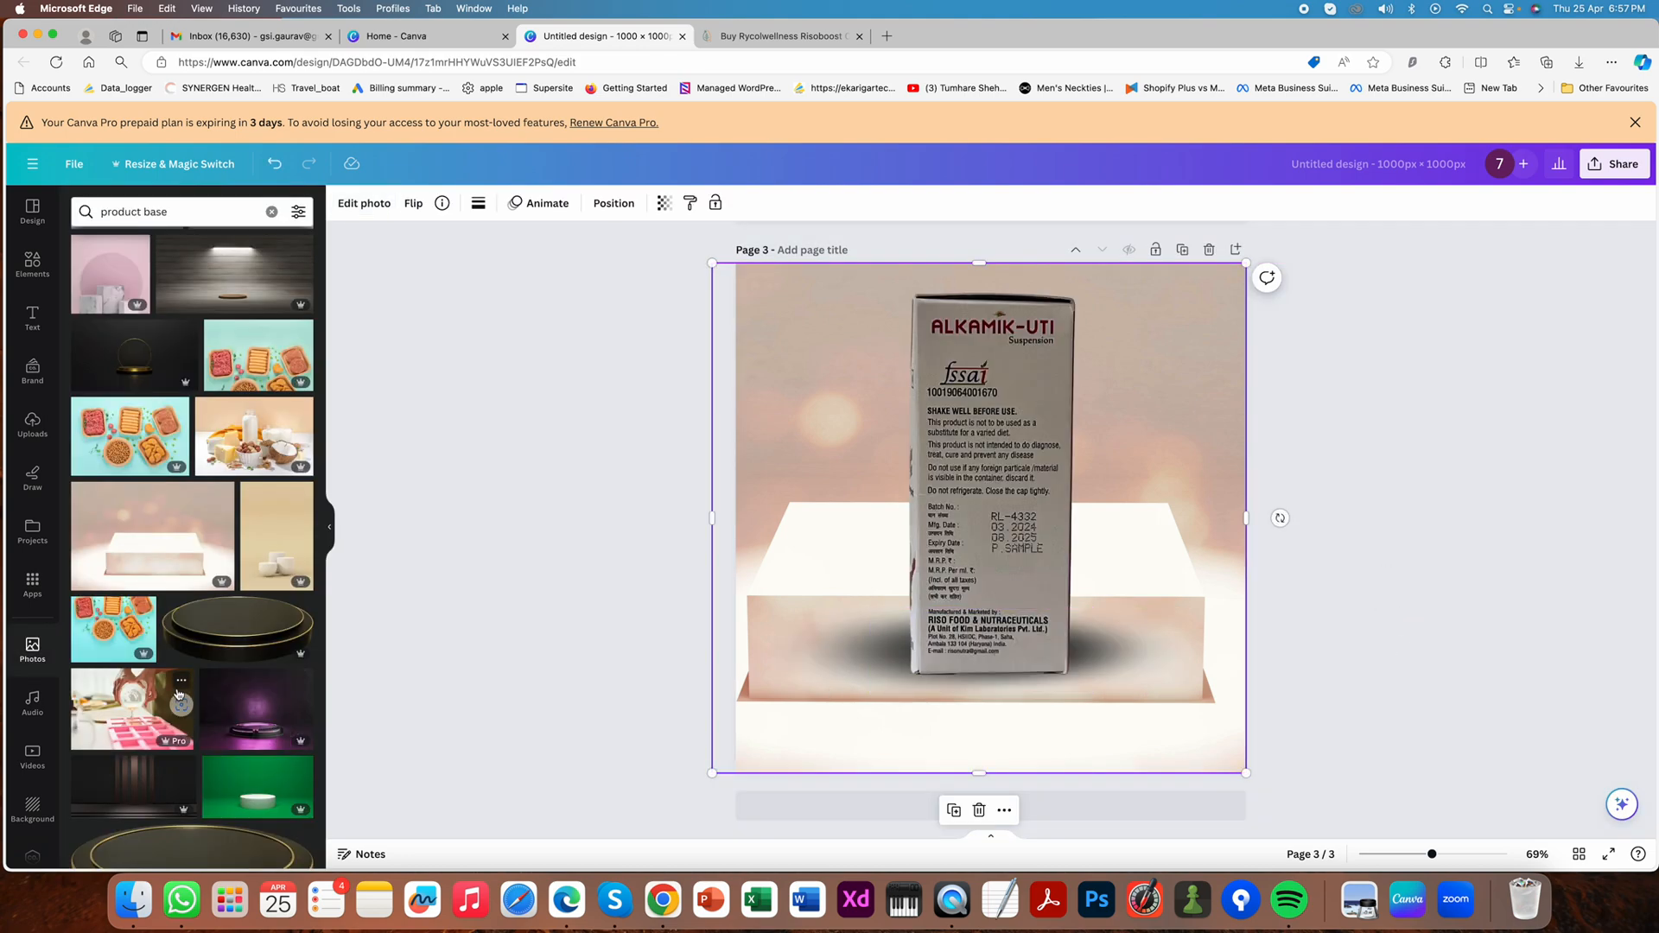
- Replace page 3's background with the pink "product base" photo showing a white, gold-rimmed round podium and floating balls
scroll(207, 689, "down", 5)
scroll(208, 688, "down", 3)
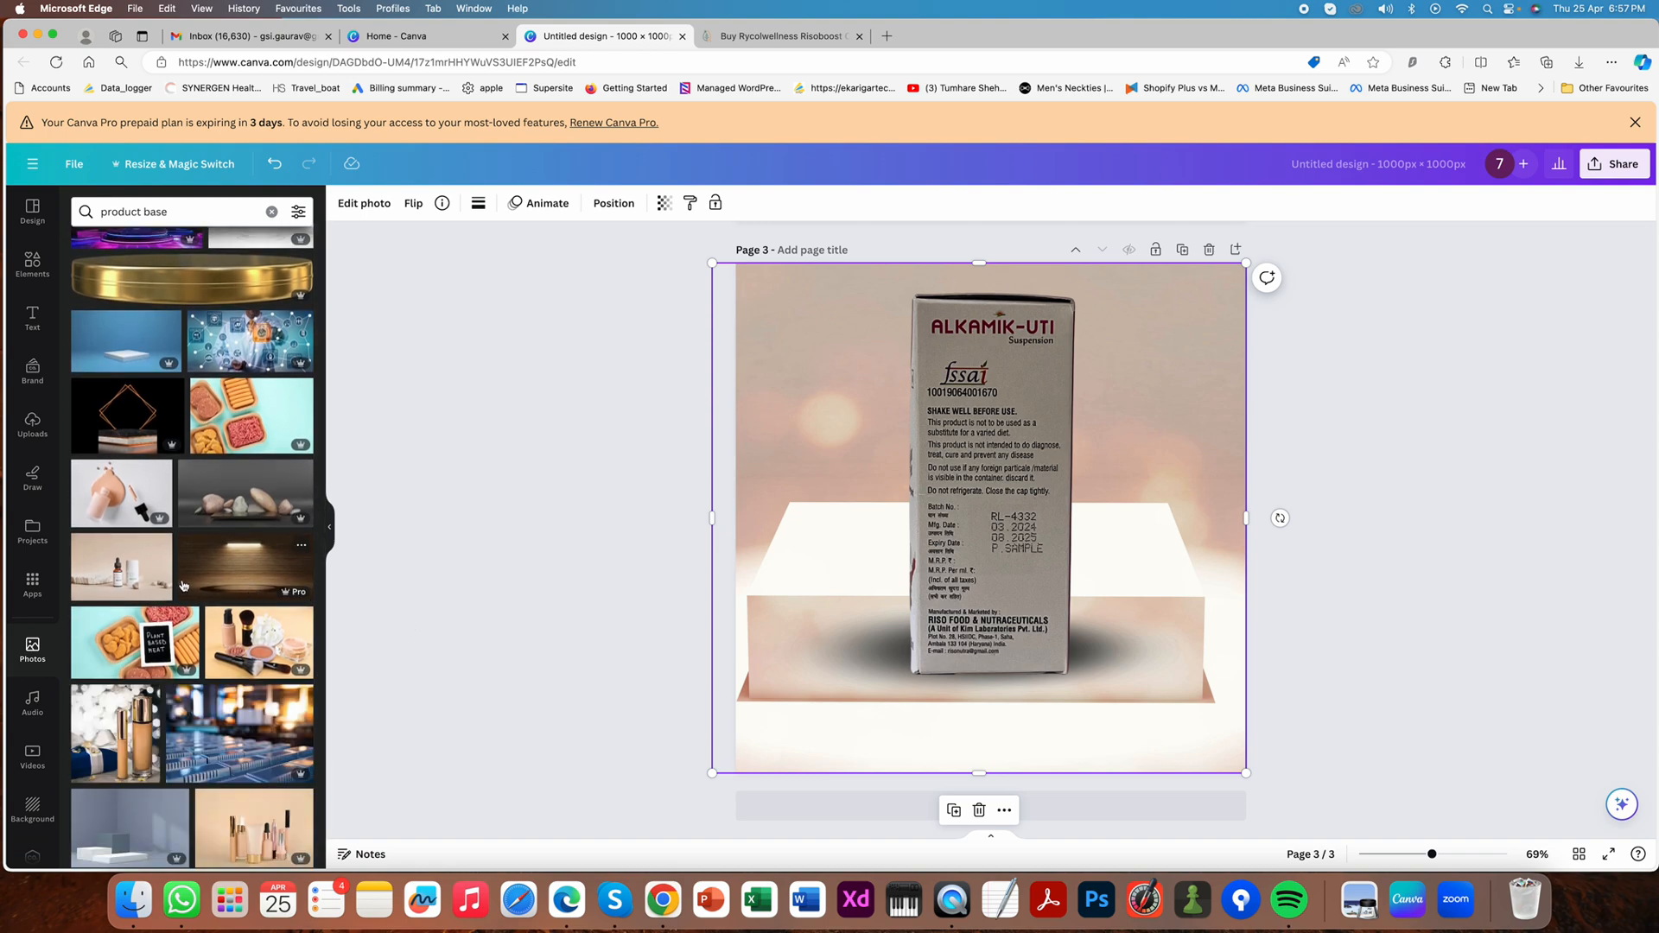
scroll(206, 594, "down", 5)
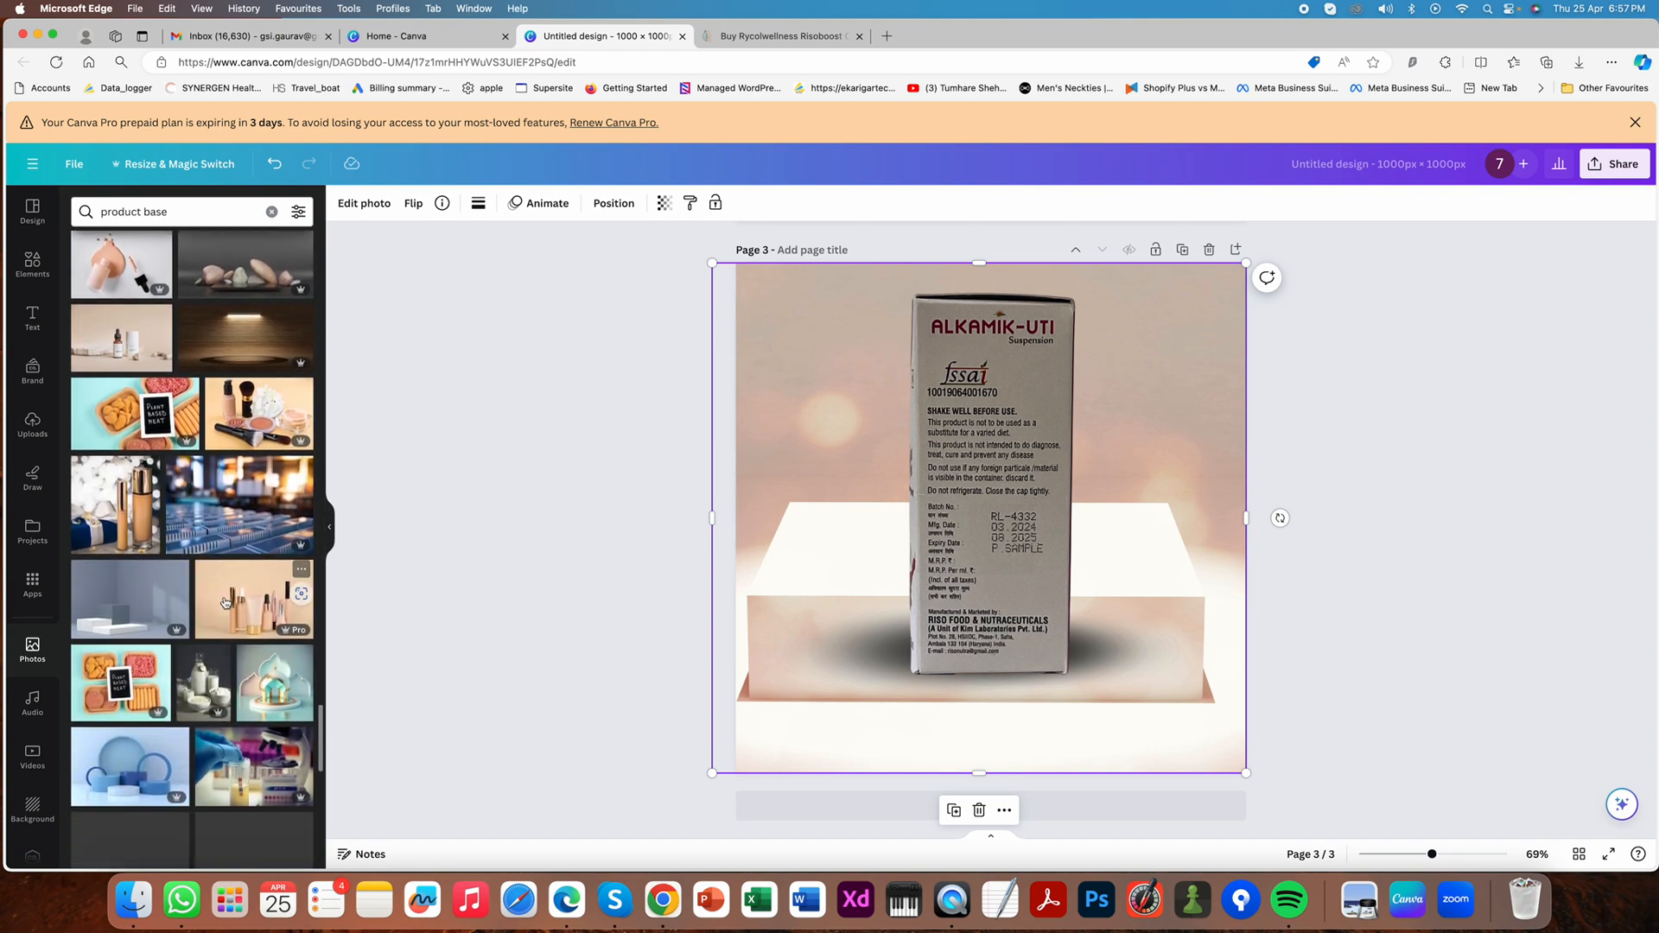
scroll(225, 603, "down", 5)
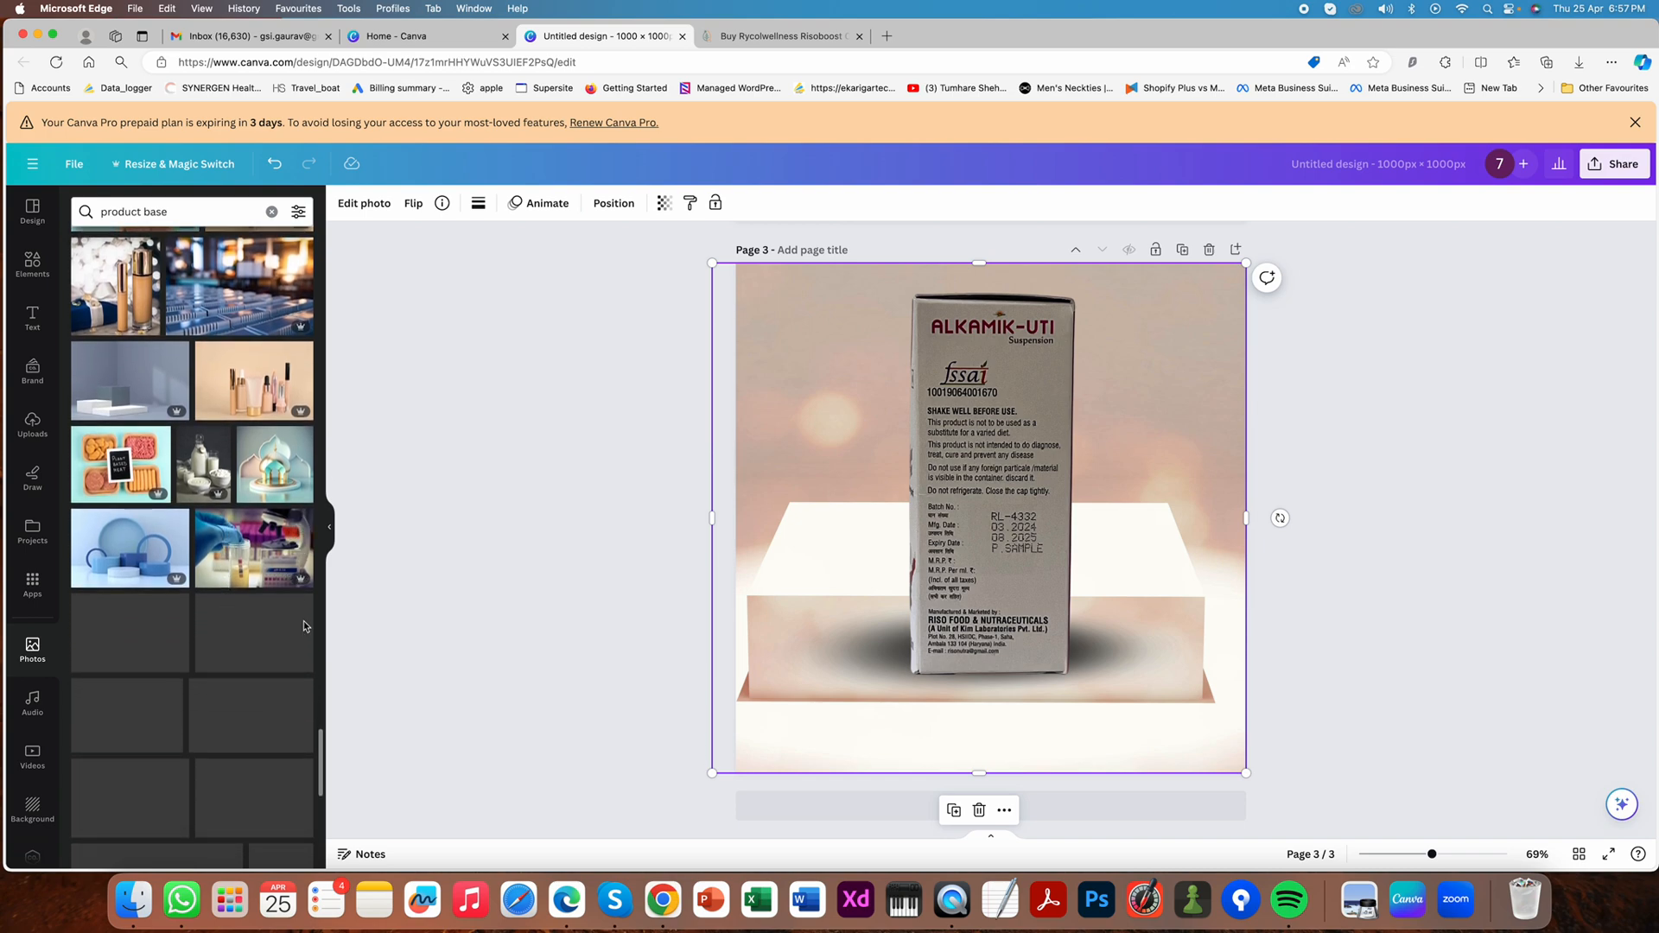
scroll(229, 617, "down", 2)
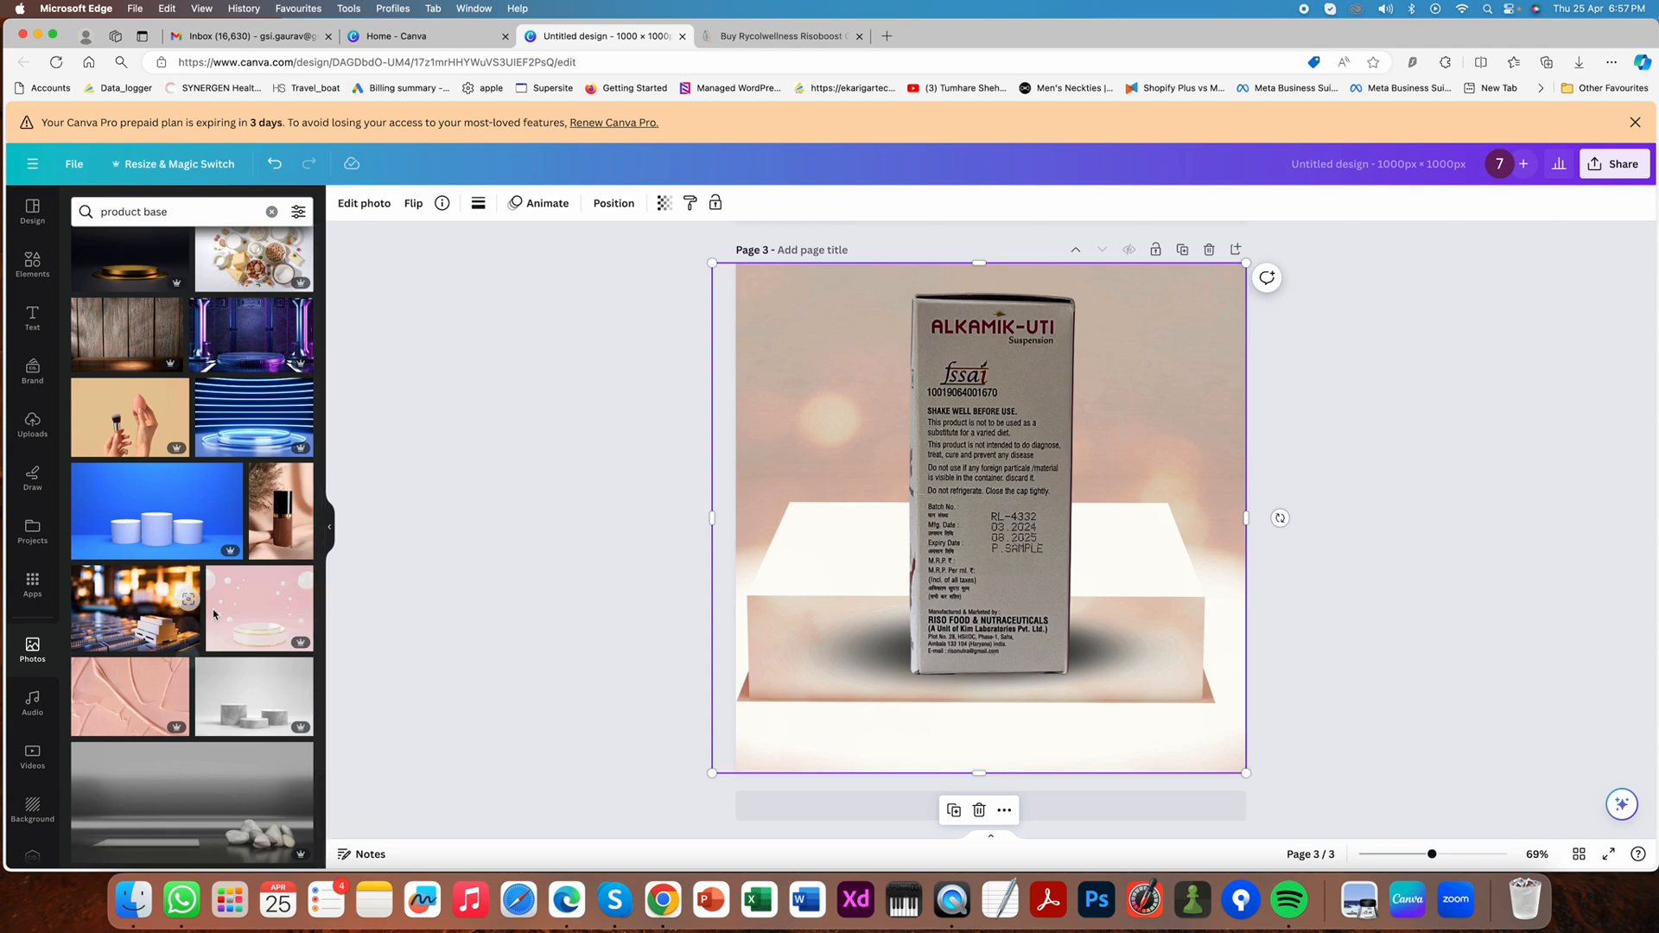
left_click_drag(227, 617, 734, 572)
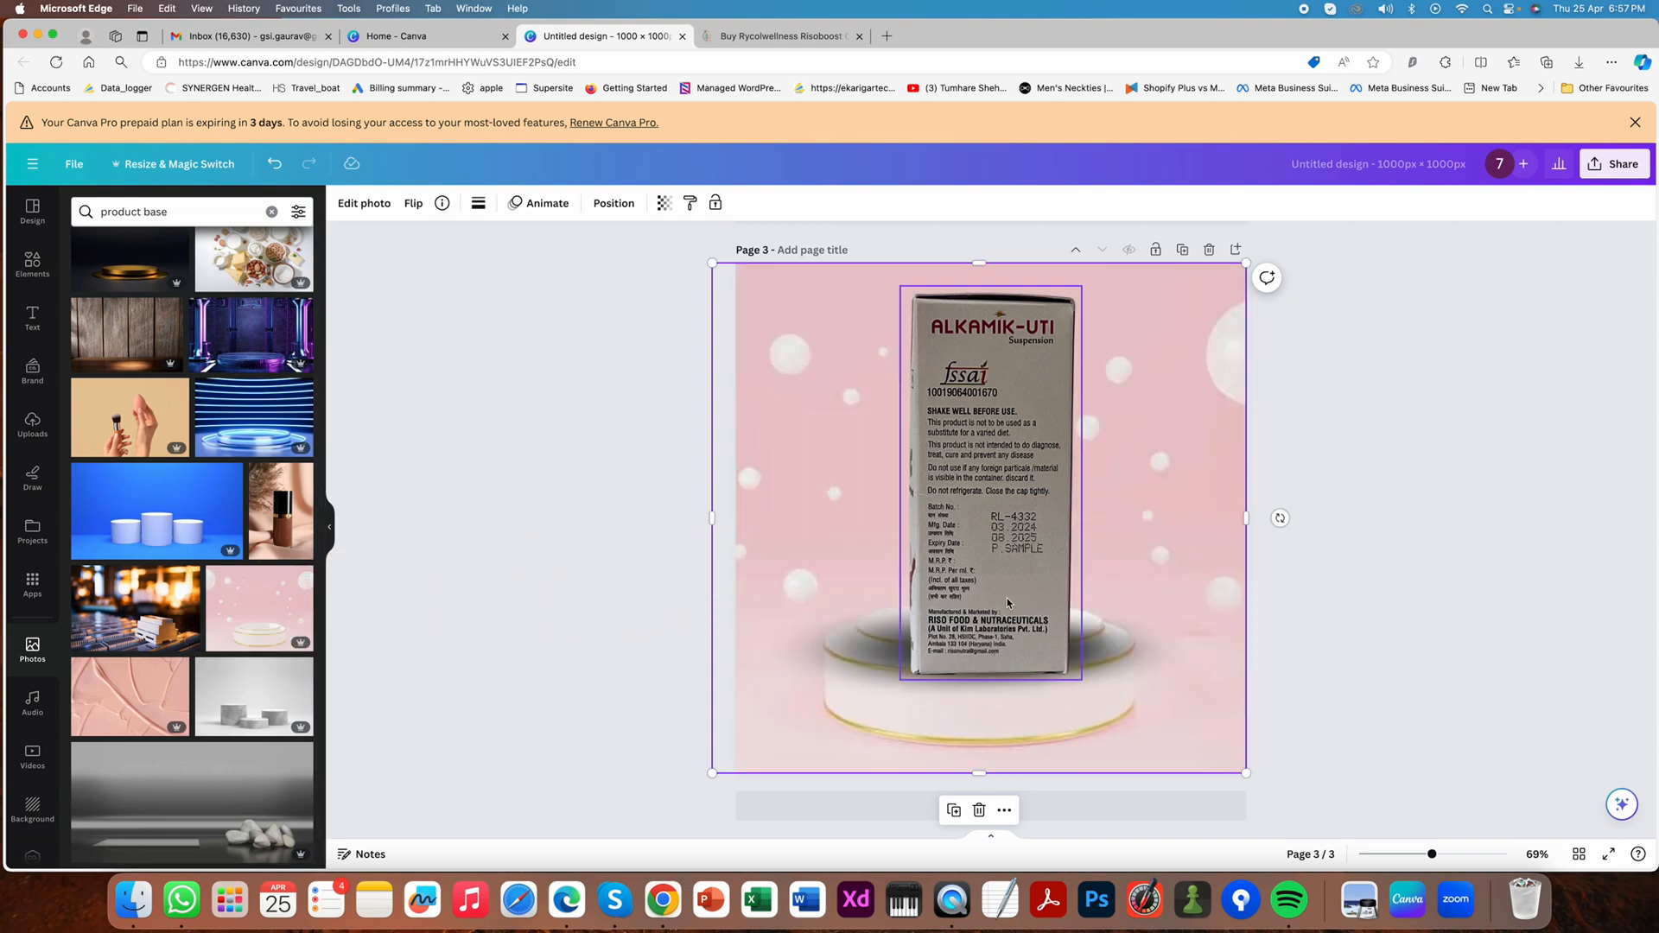
- Enlarge the pink podium photo within its crop frame so the podium appears larger and lower on the page
double_click(1155, 581)
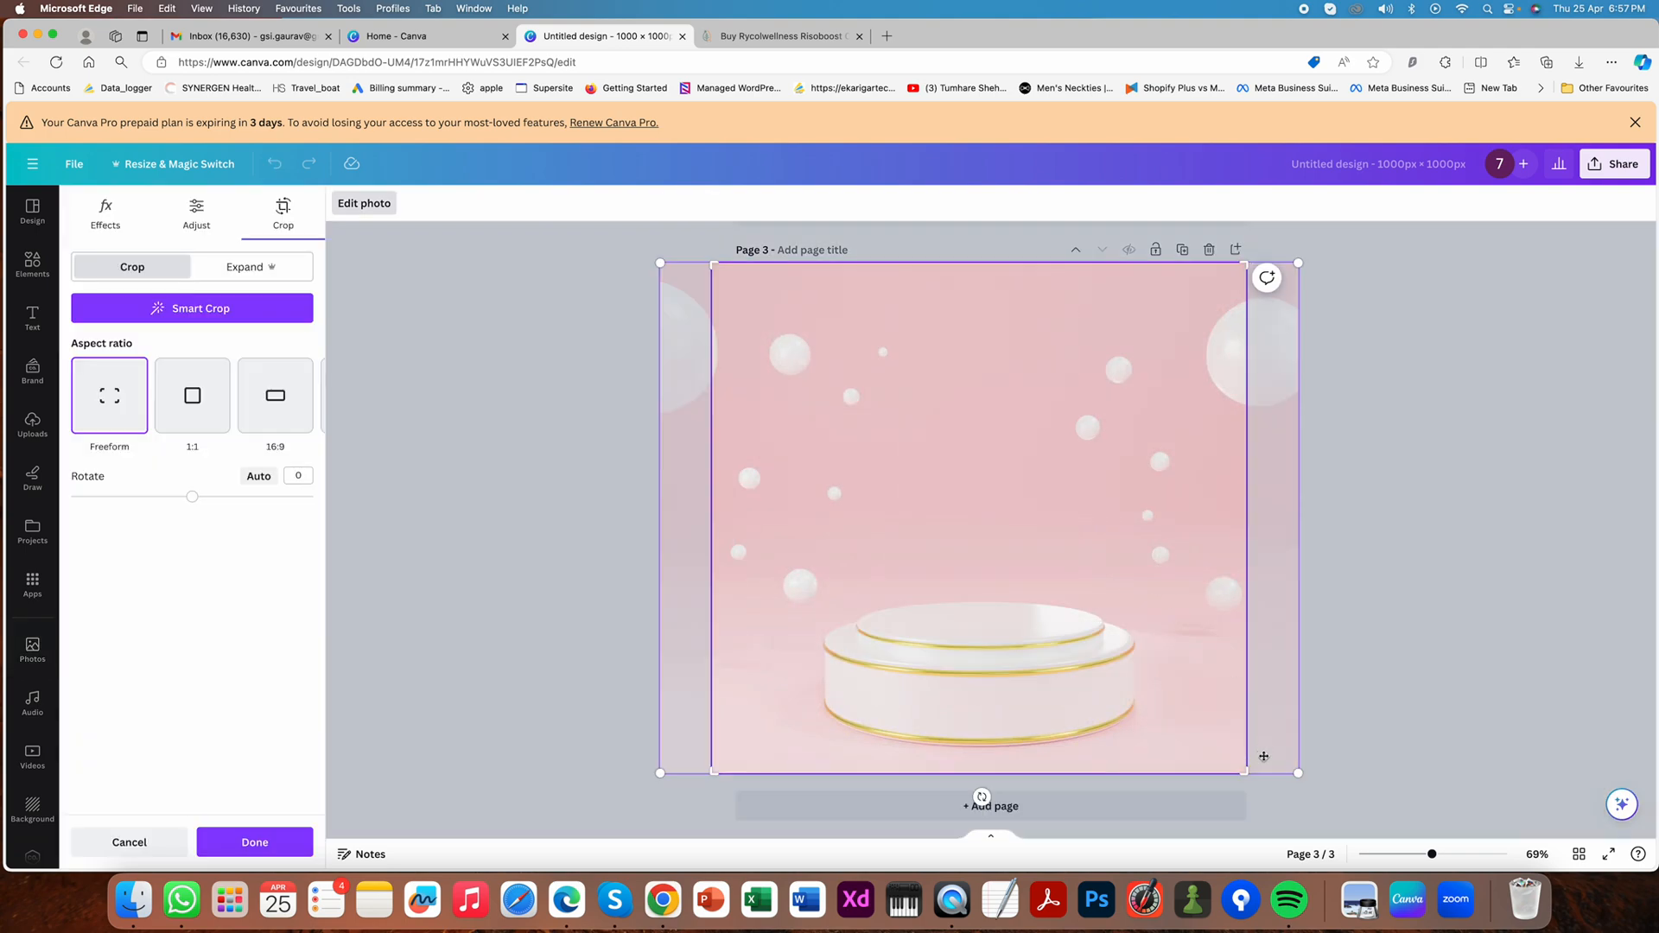
left_click_drag(1312, 783, 1379, 837)
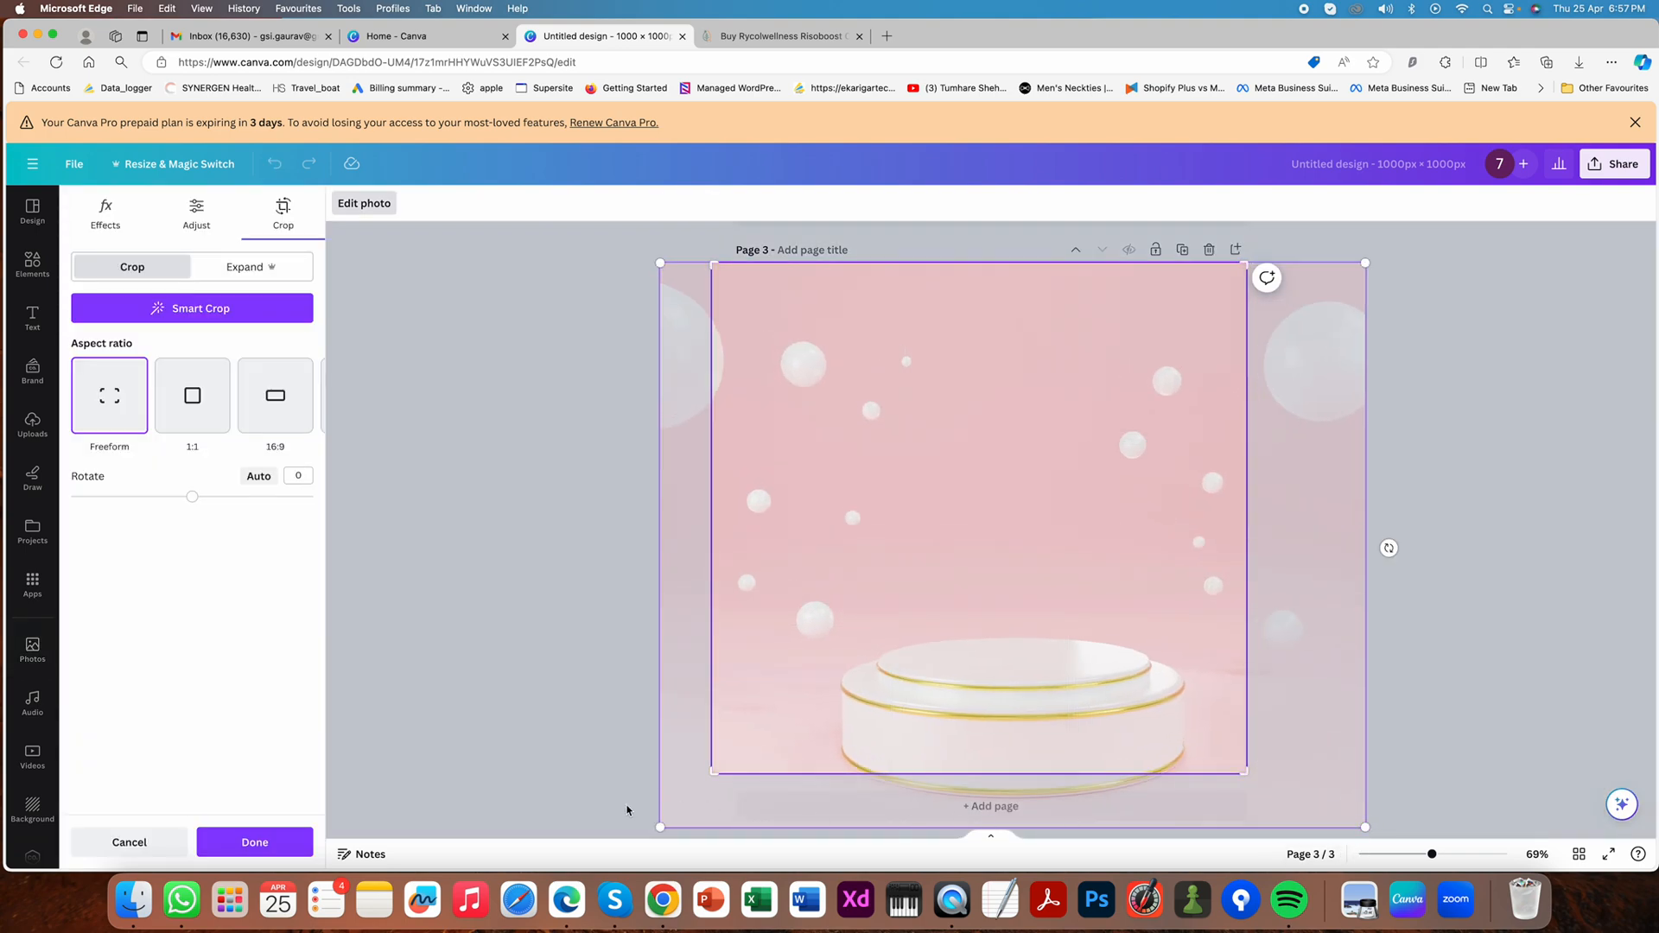
left_click_drag(662, 831, 599, 855)
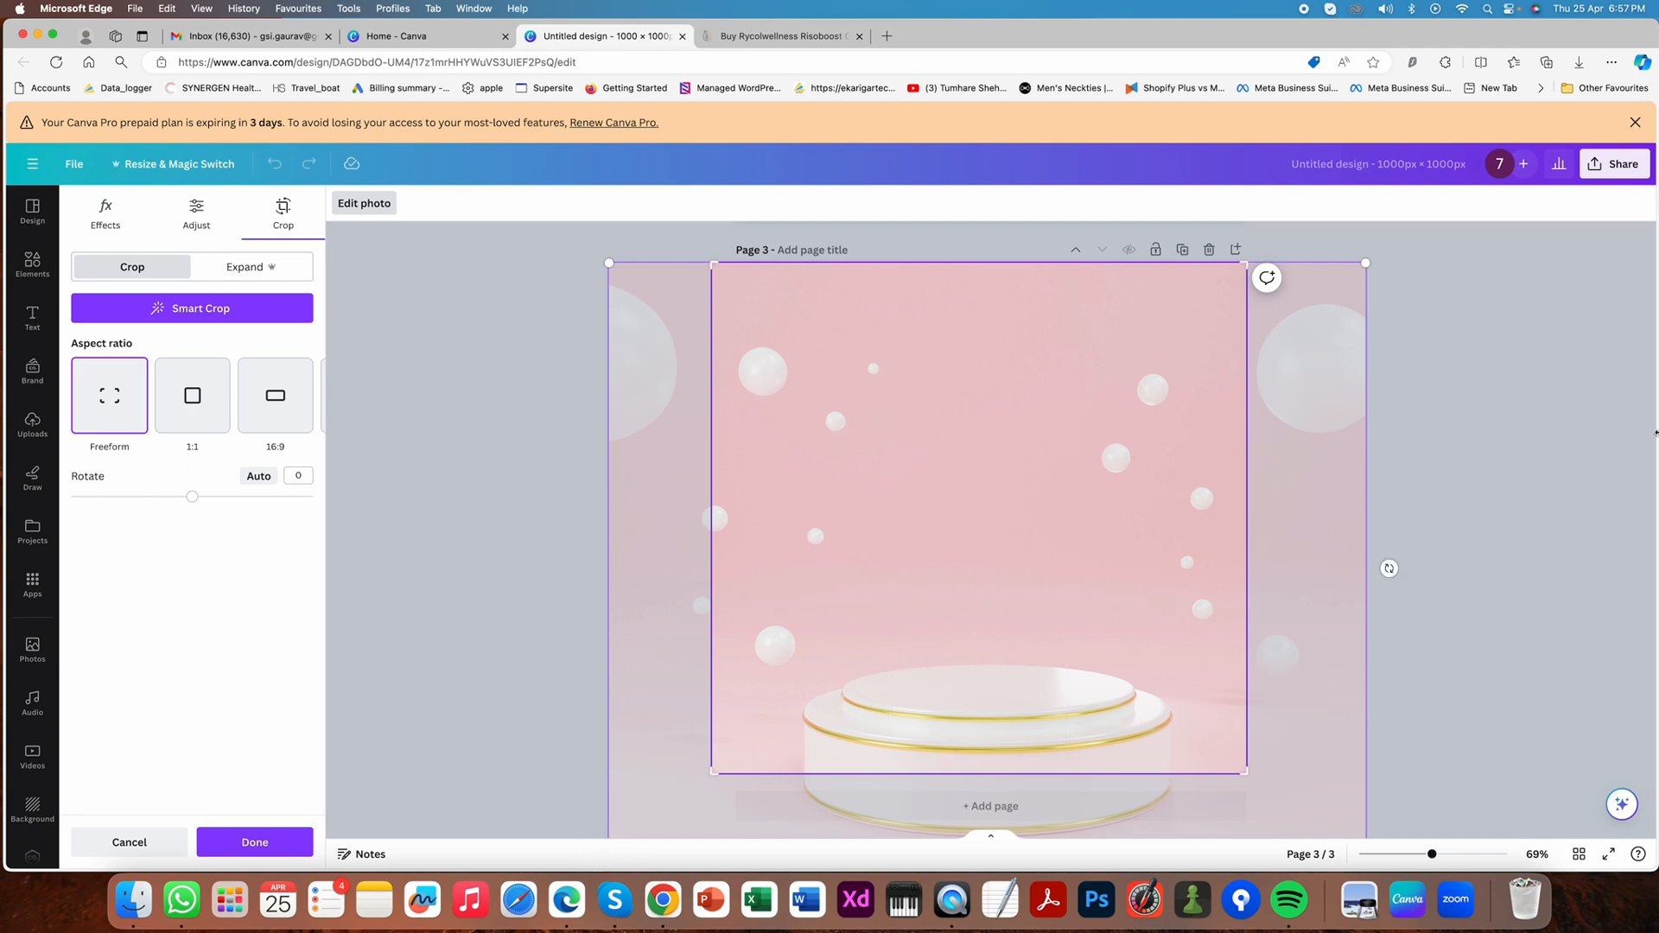
left_click(1586, 488)
- Lower the box onto the pink scene's podium and move both side shadows down to its base
left_click_drag(1020, 521, 1020, 550)
left_click(847, 655)
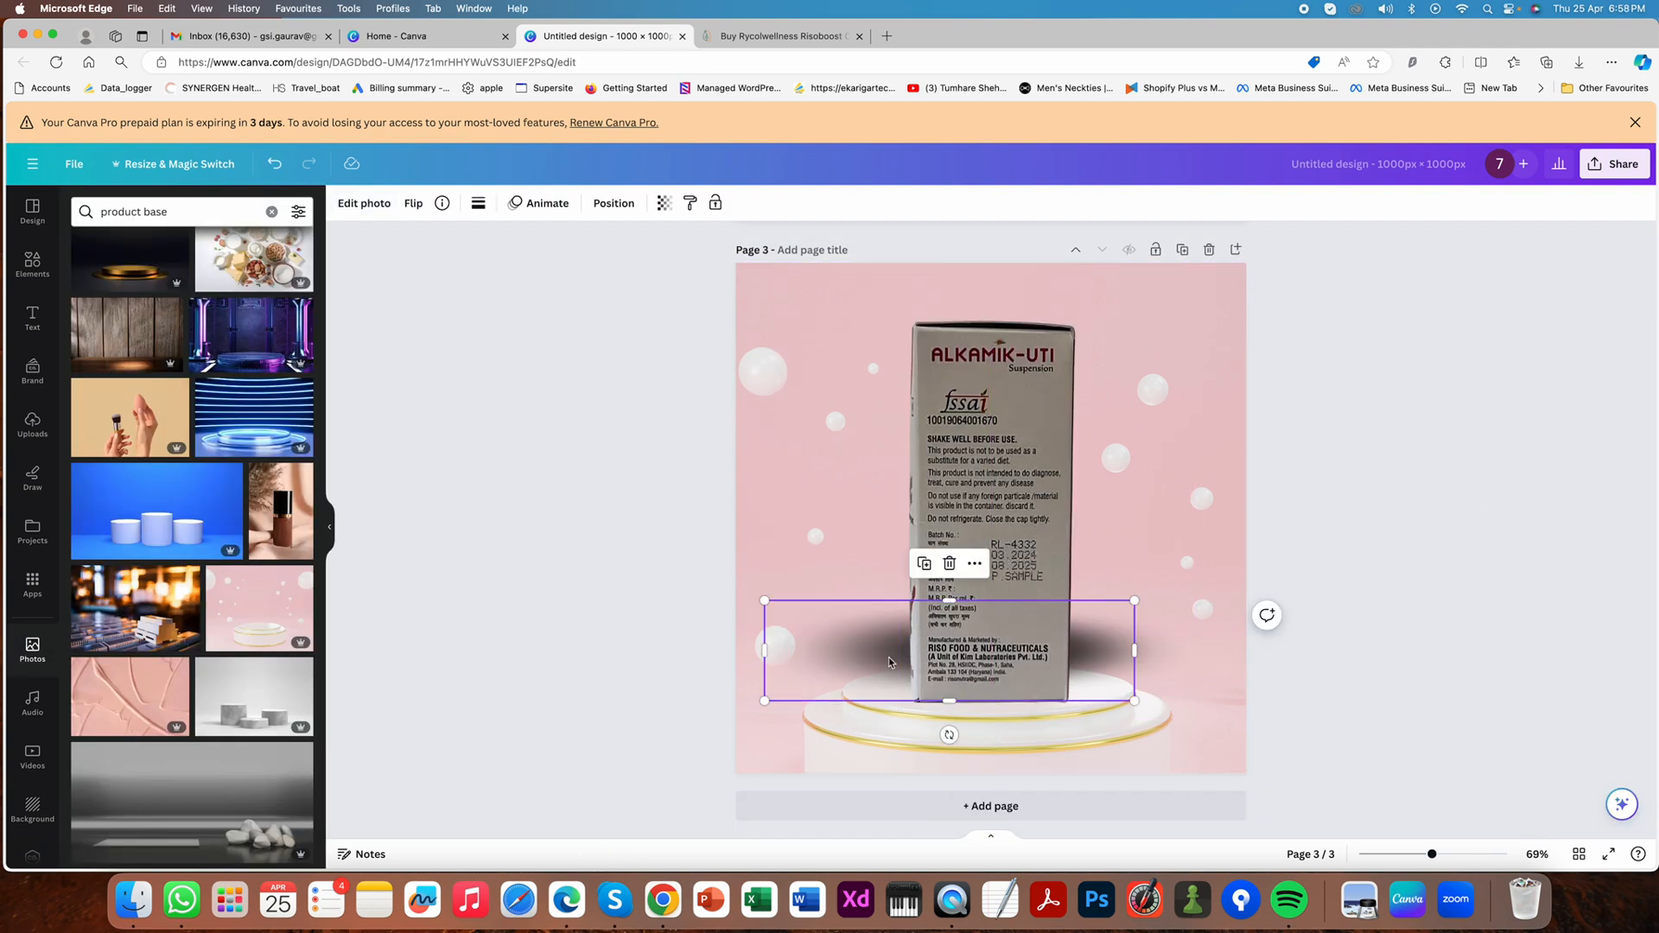
left_click(1168, 654)
left_click_drag(1116, 657, 1112, 676)
left_click(1502, 567)
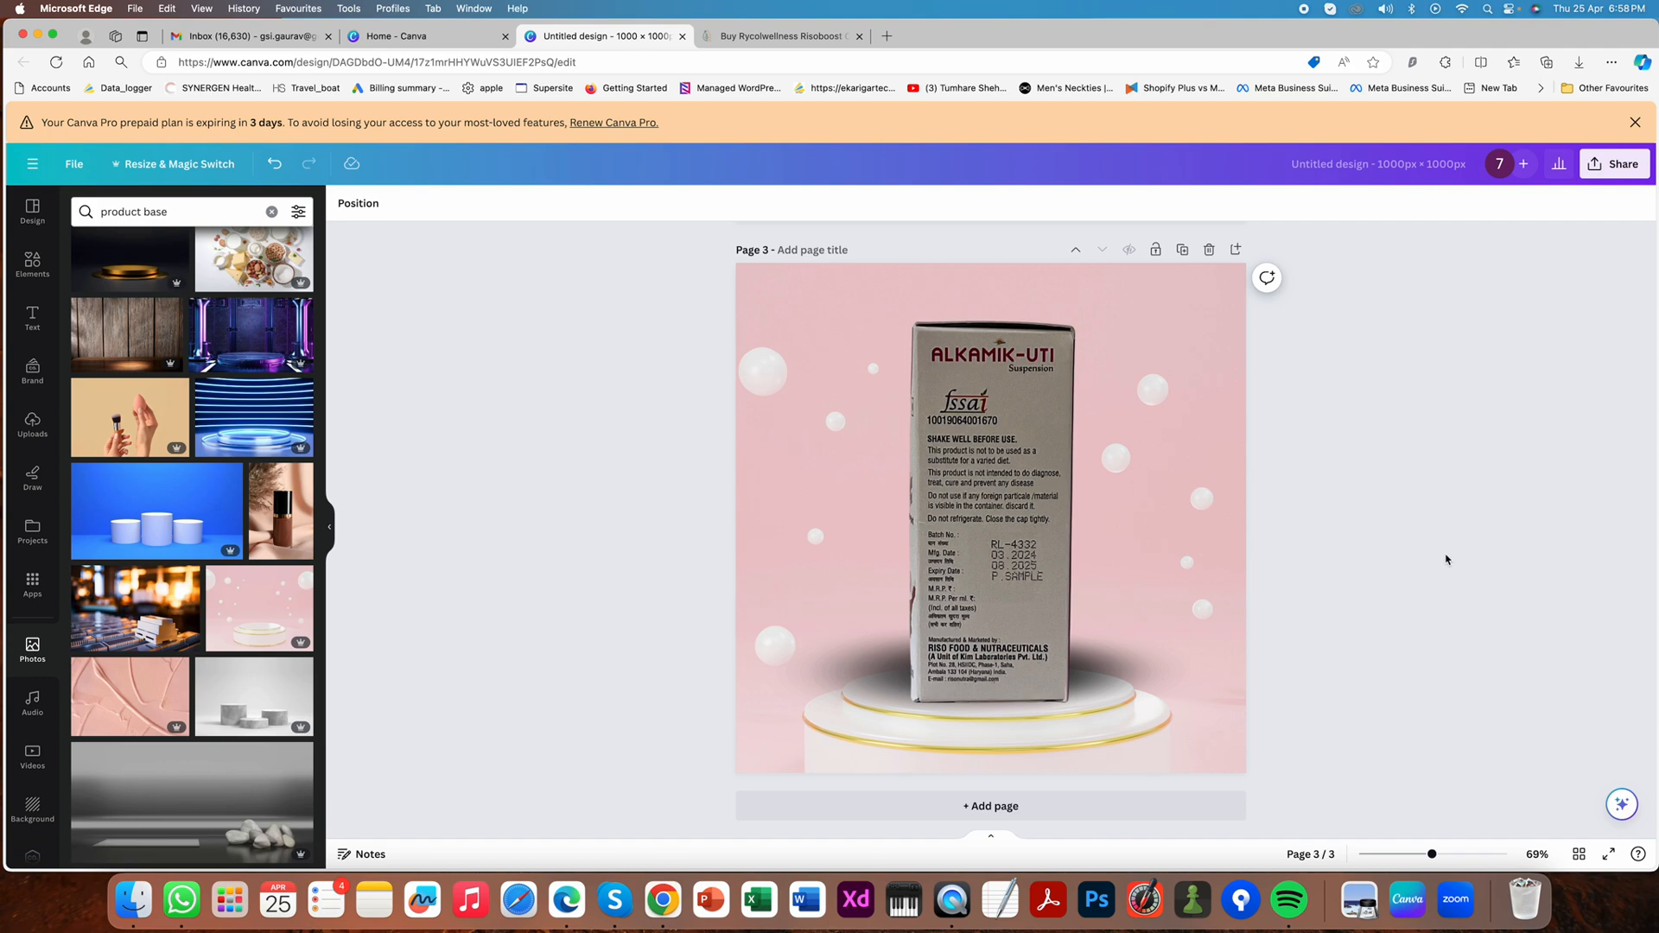
- Review pages 1 to 3 and compare the white, blue podium and pink podium product images
scroll(1448, 518, "up", 15)
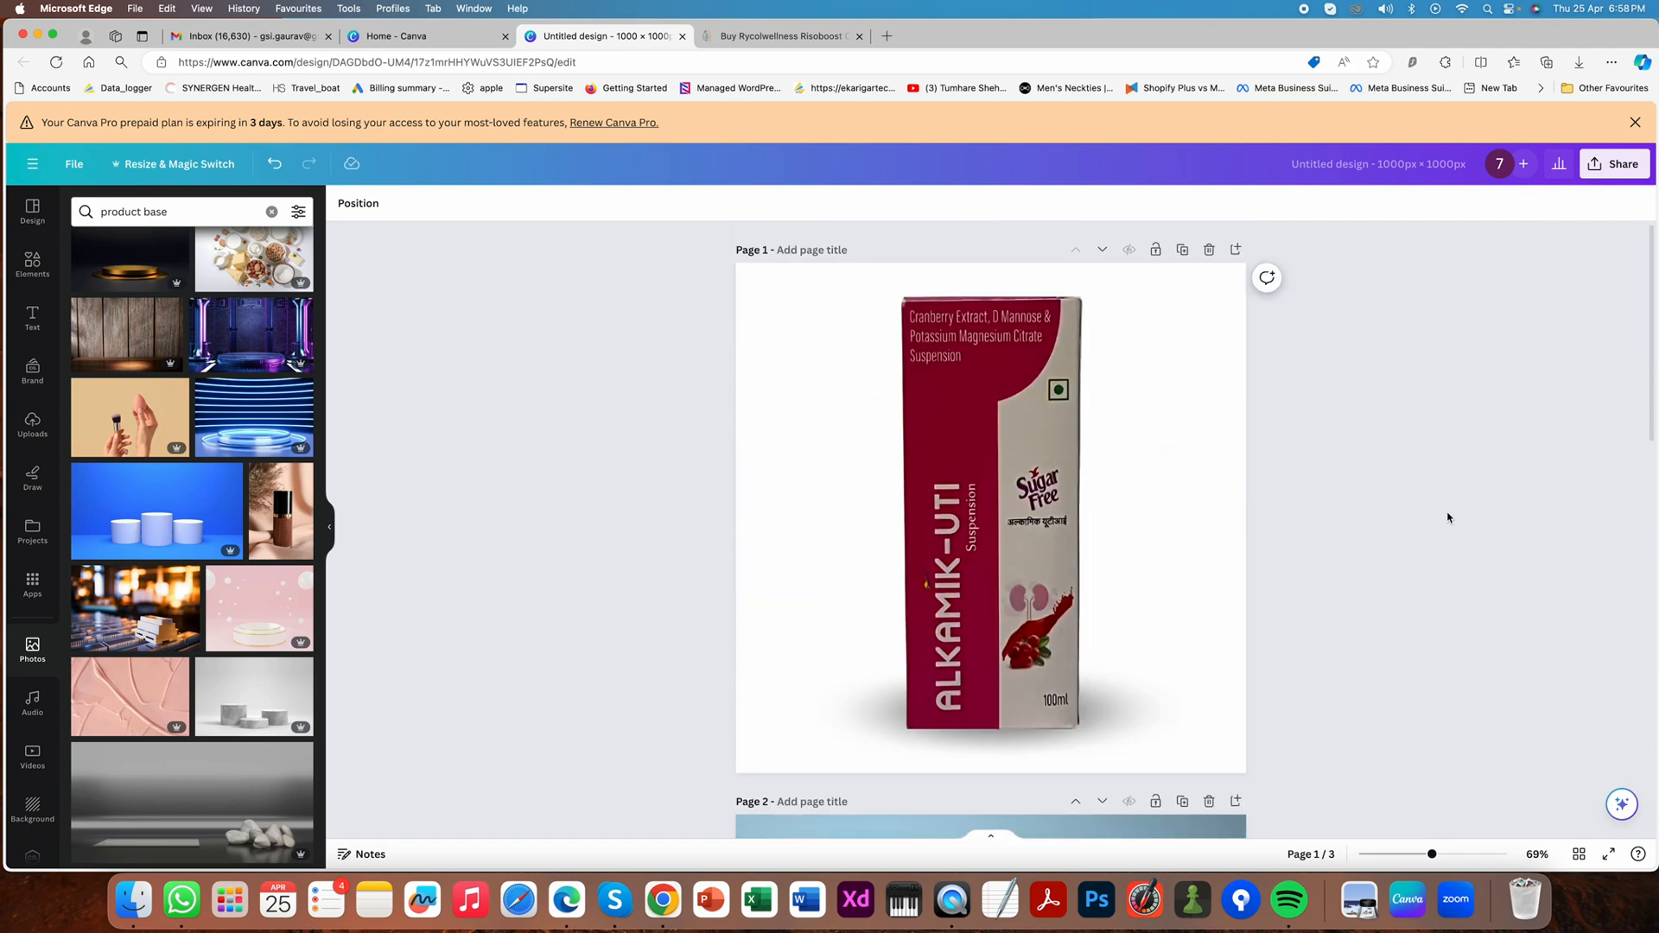
scroll(1448, 517, "down", 10)
scroll(1448, 518, "up", 5)
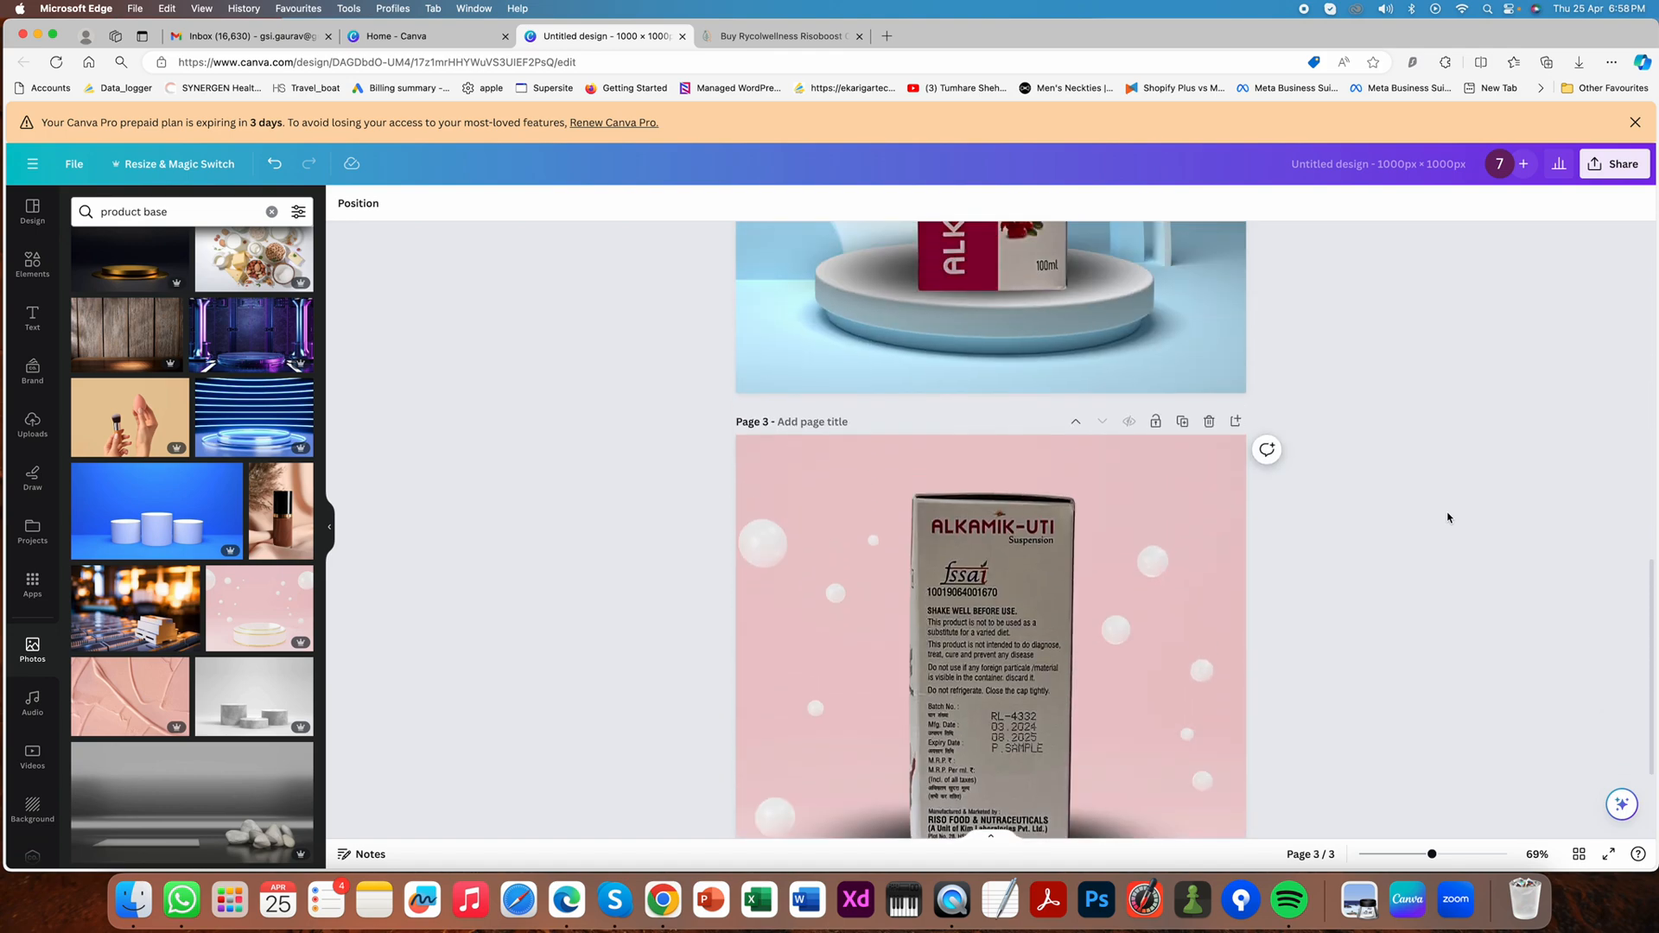
scroll(1448, 517, "down", 5)
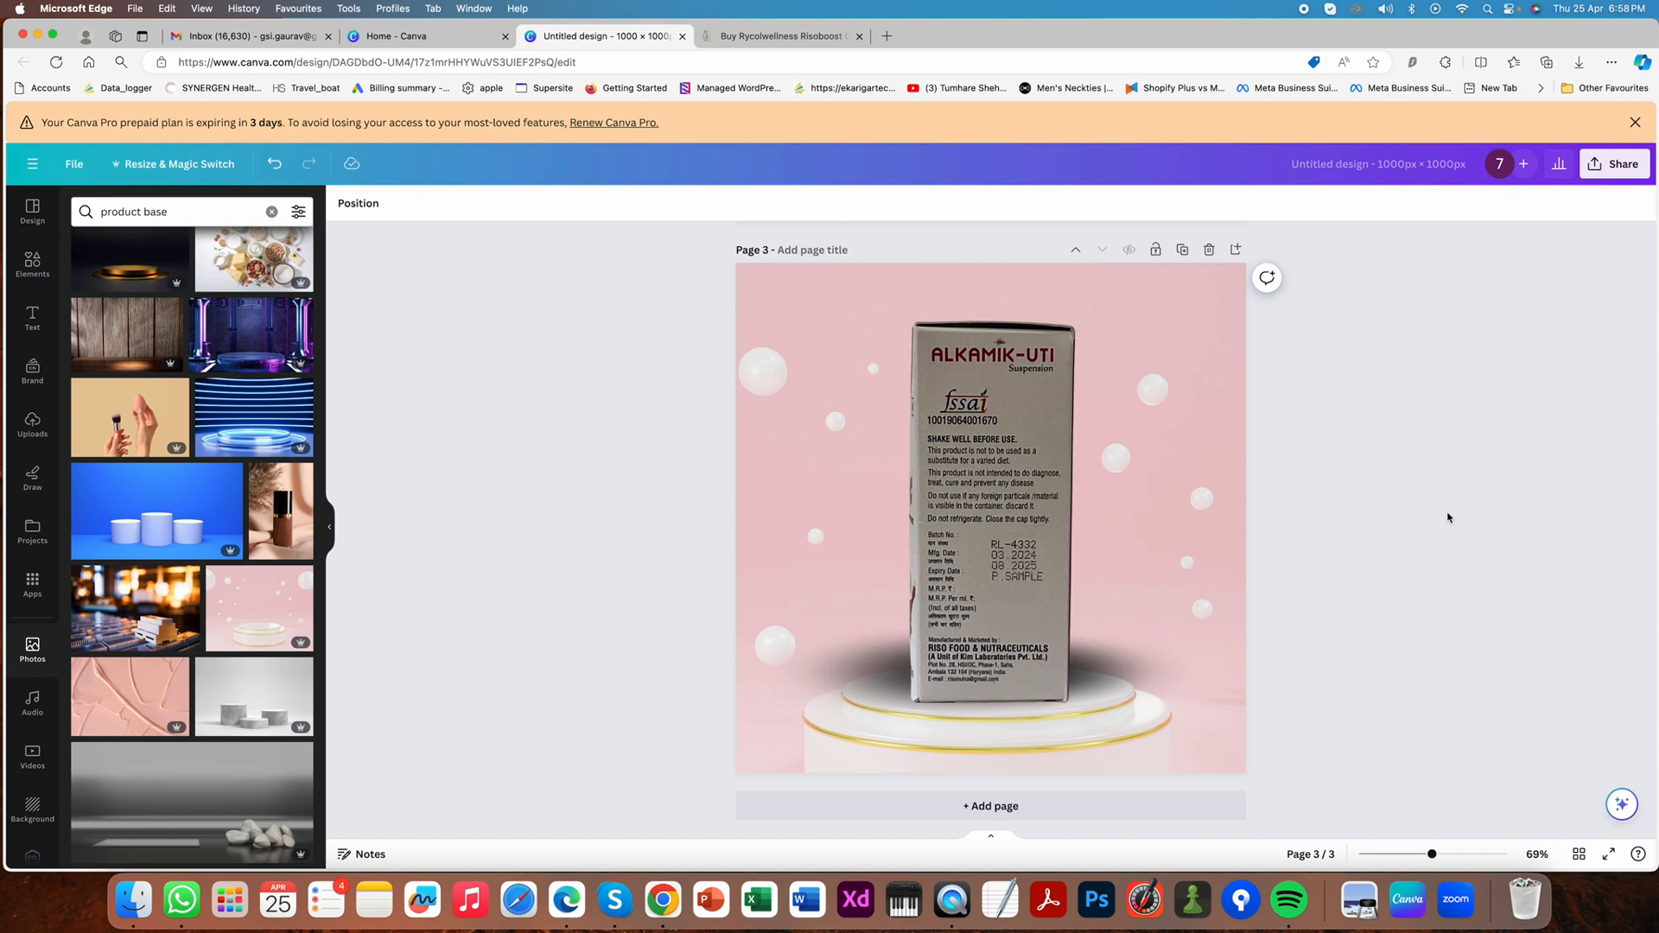
scroll(1443, 516, "up", 1)
scroll(1443, 517, "down", 1)
scroll(1387, 519, "up", 6)
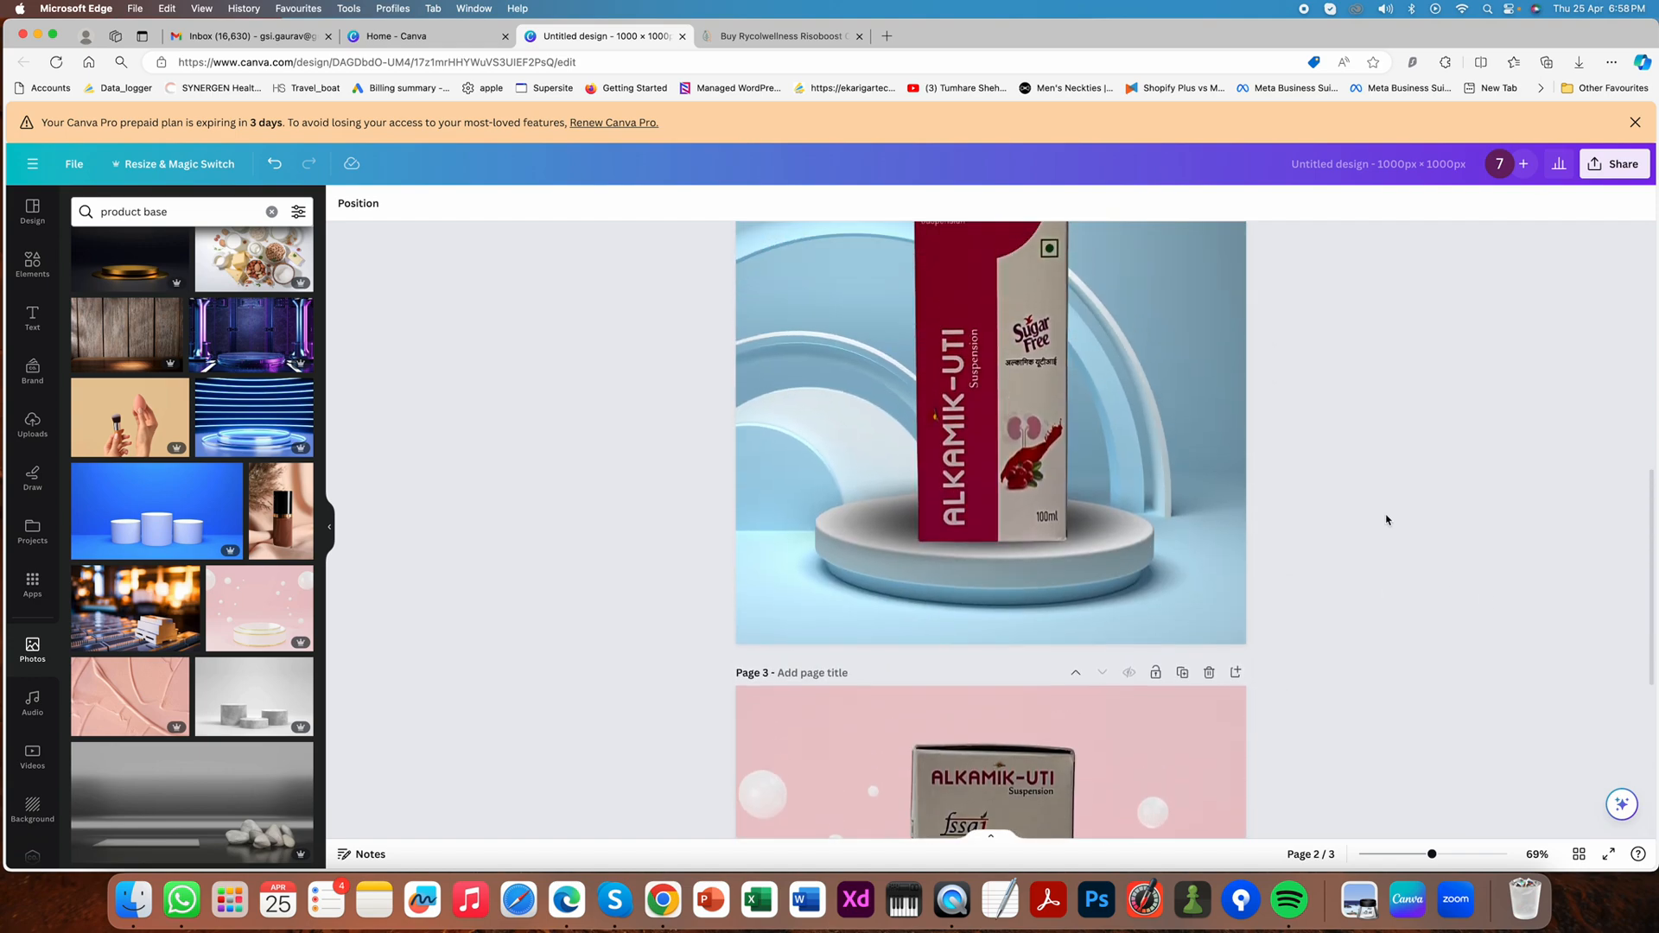
scroll(1386, 519, "up", 5)
scroll(1386, 520, "down", 8)
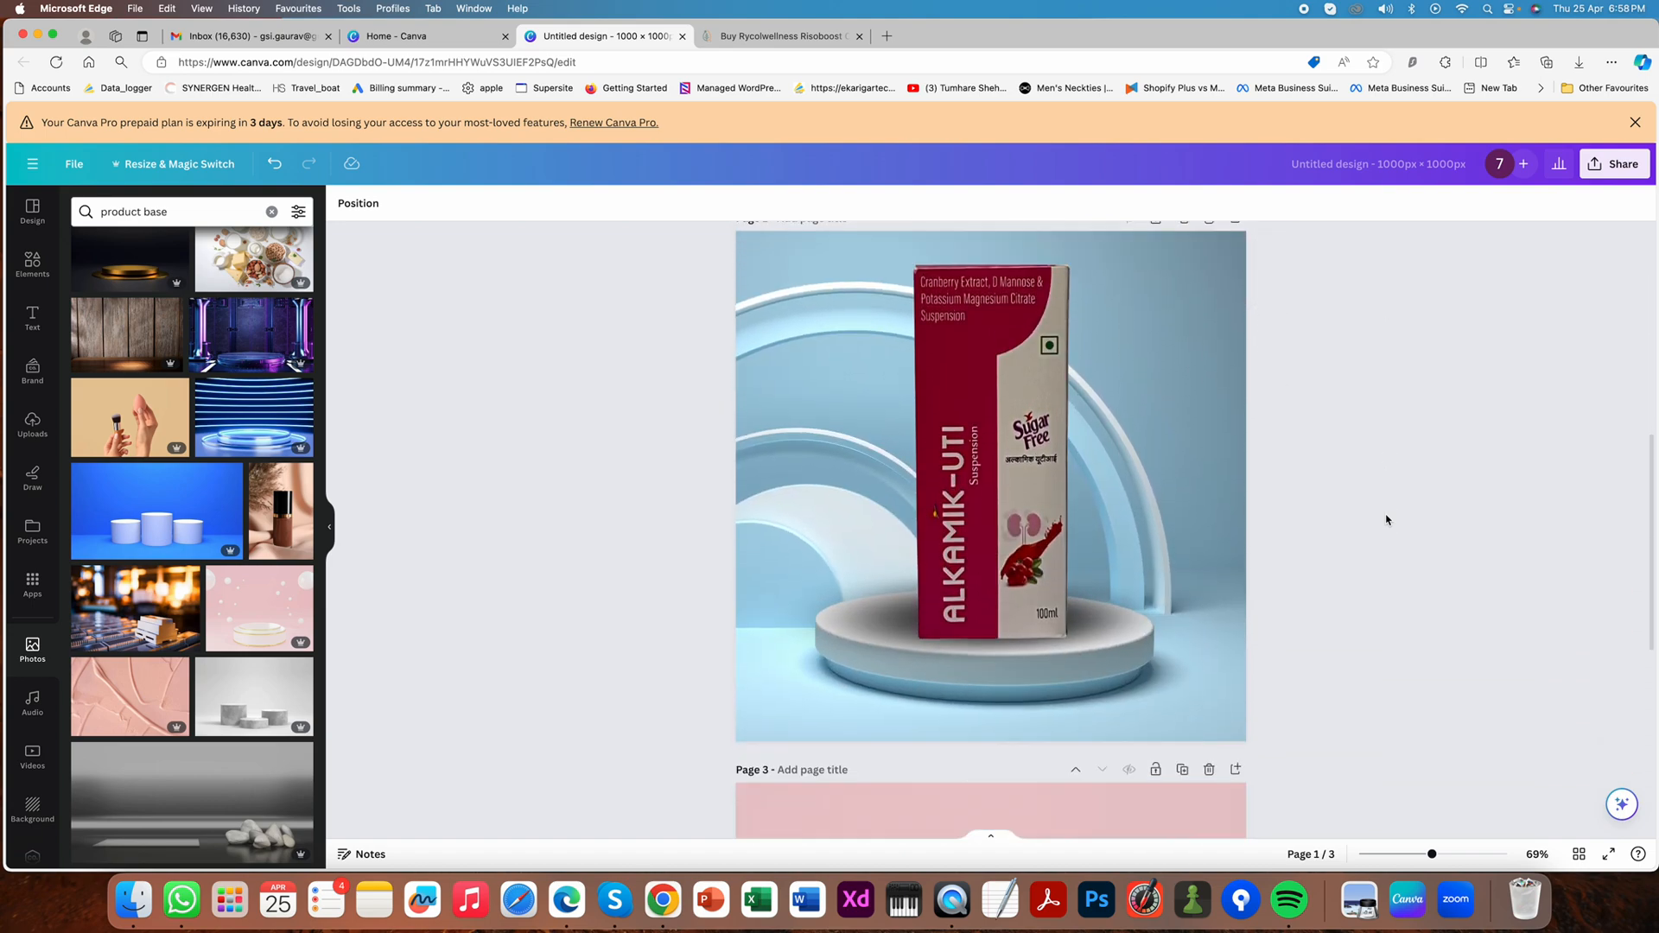
scroll(1385, 519, "down", 3)
scroll(1386, 519, "up", 5)
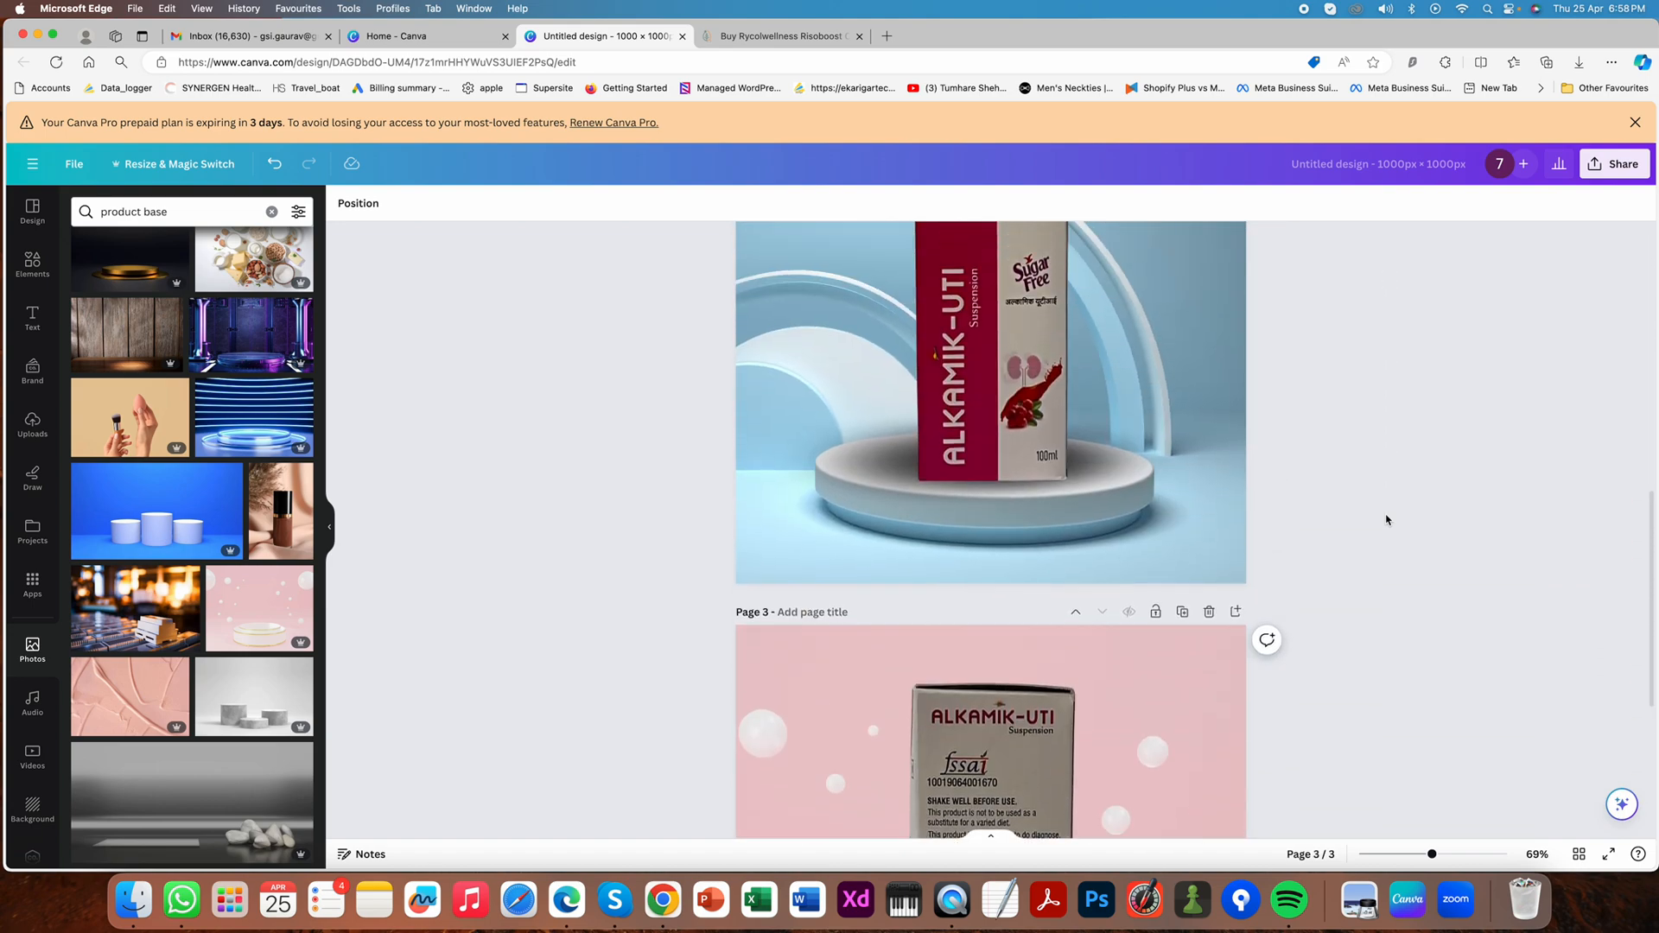
scroll(1386, 519, "down", 5)
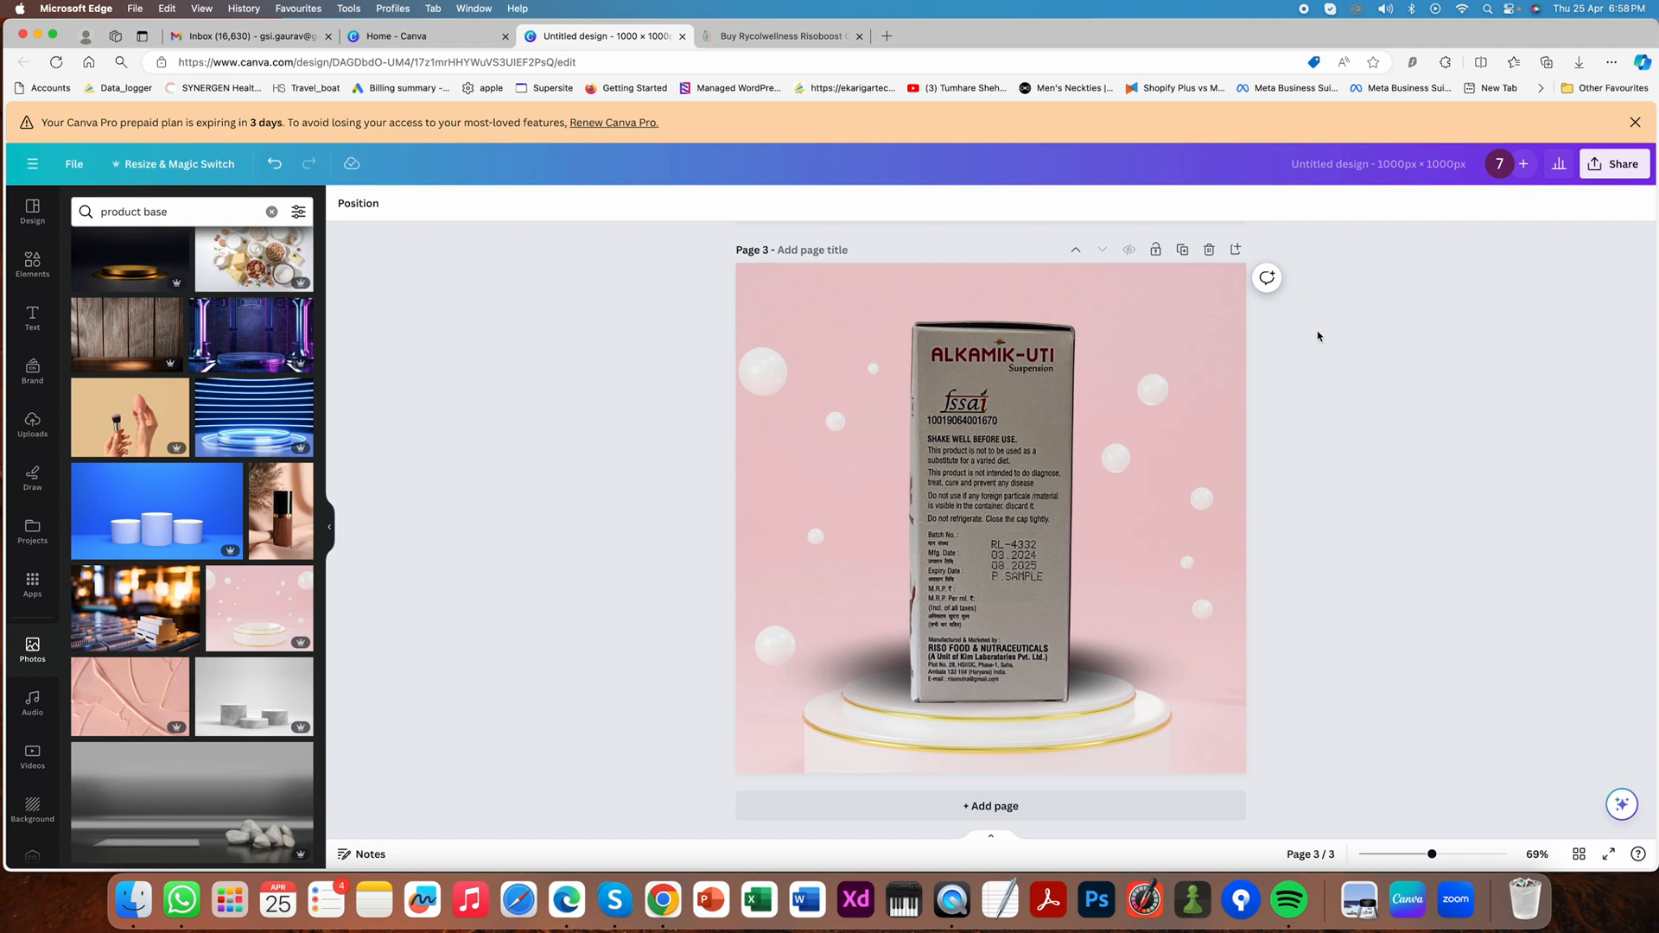
- Duplicate page 3 as the base for another pink podium image
left_click(1180, 251)
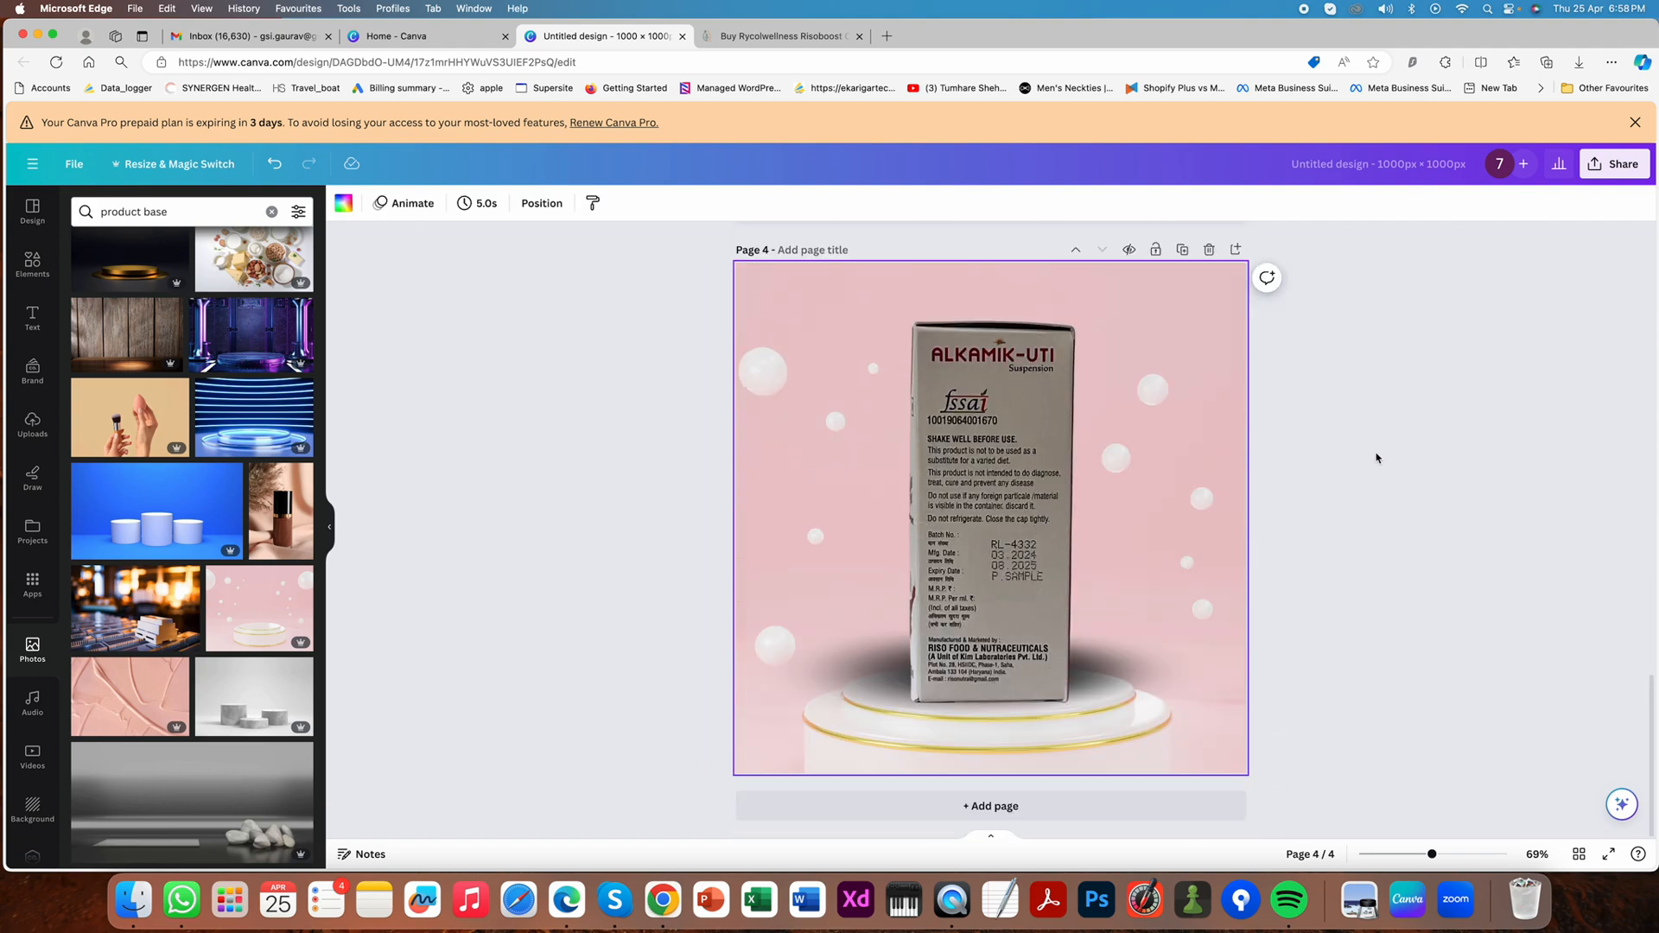